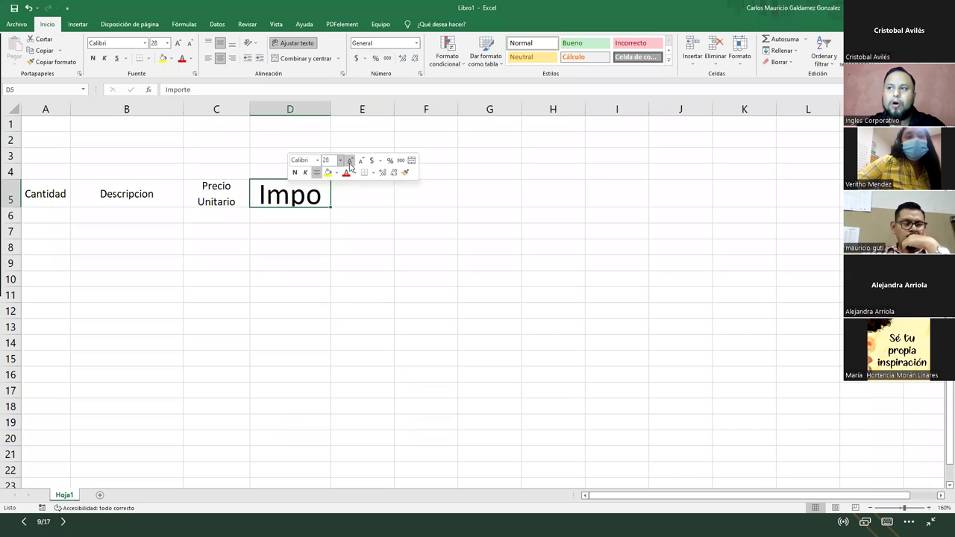
- Bring the Importe heading in D5 back to 11 points, then select headings A5:D5
left_click(350, 163)
left_click(350, 163)
left_click(350, 164)
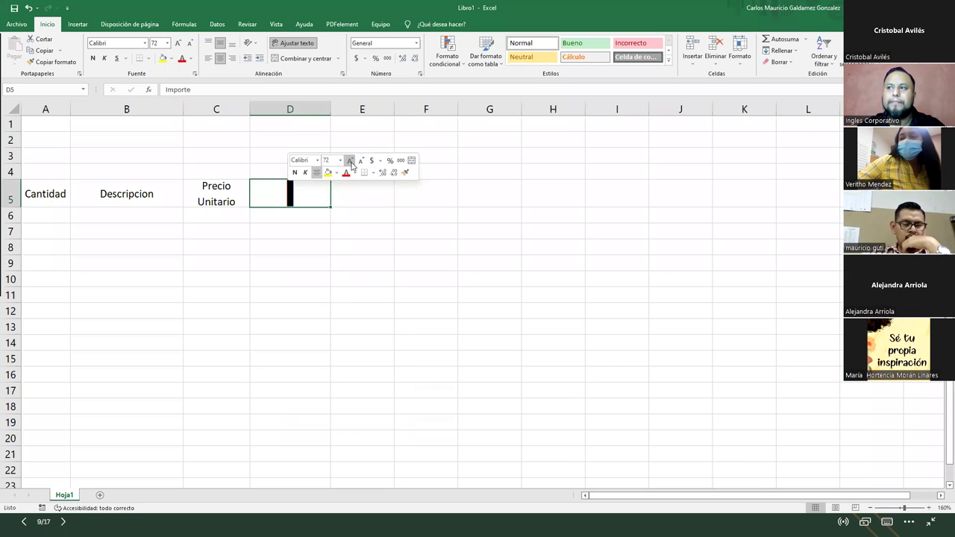
left_click(362, 161)
left_click(361, 162)
left_click(362, 161)
left_click(361, 161)
left_click(361, 161)
left_click(361, 161)
left_click(362, 161)
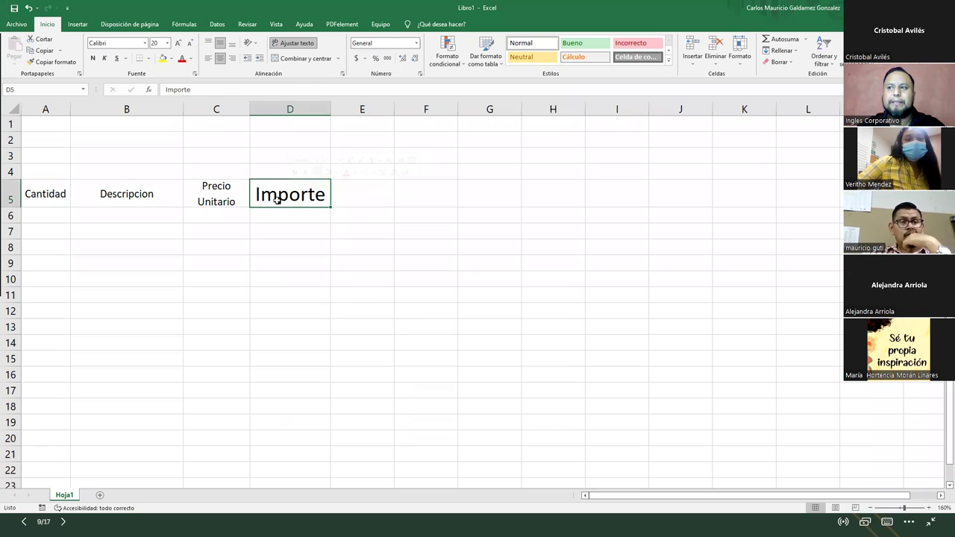
left_click(191, 44)
left_click(190, 43)
left_click(190, 44)
left_click(191, 43)
left_click(191, 44)
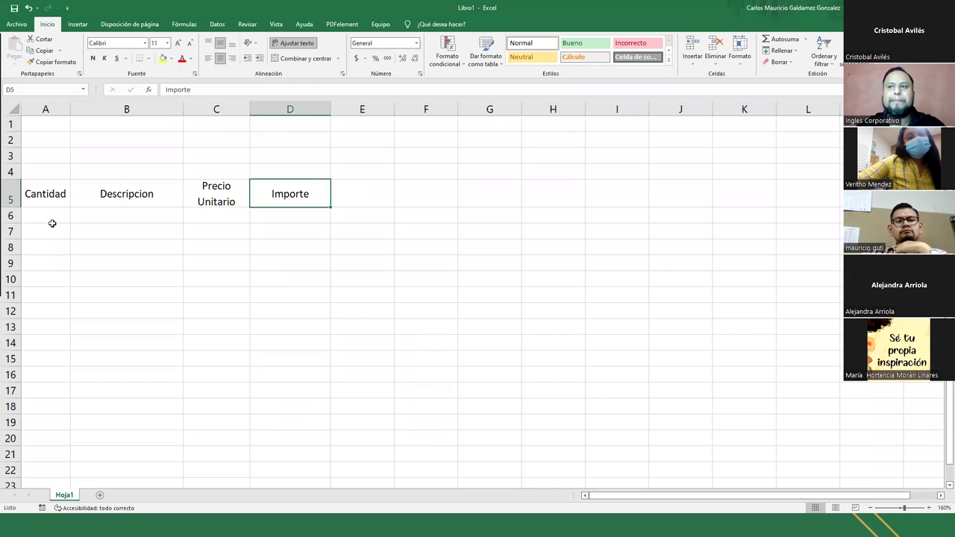
left_click_drag(47, 194, 278, 194)
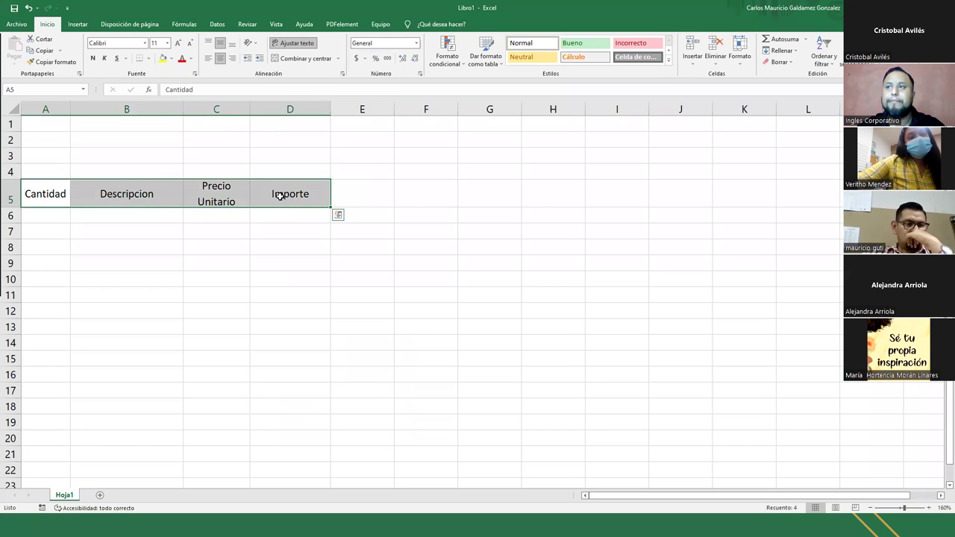
- Apply Segoe Script to headings A5:D5 and autofit column A so Cantidad fits
left_click(145, 44)
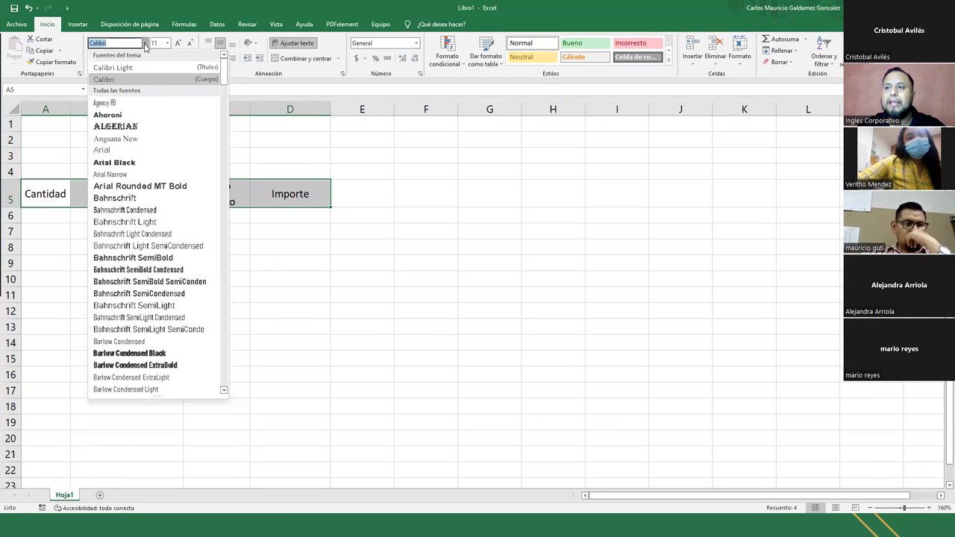
left_click_drag(223, 75, 223, 381)
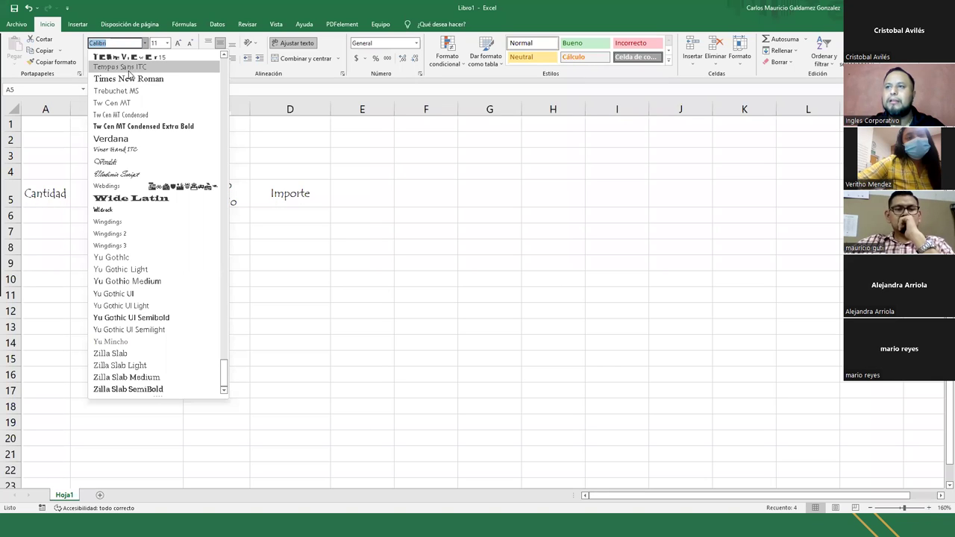
left_click_drag(223, 59, 222, 58)
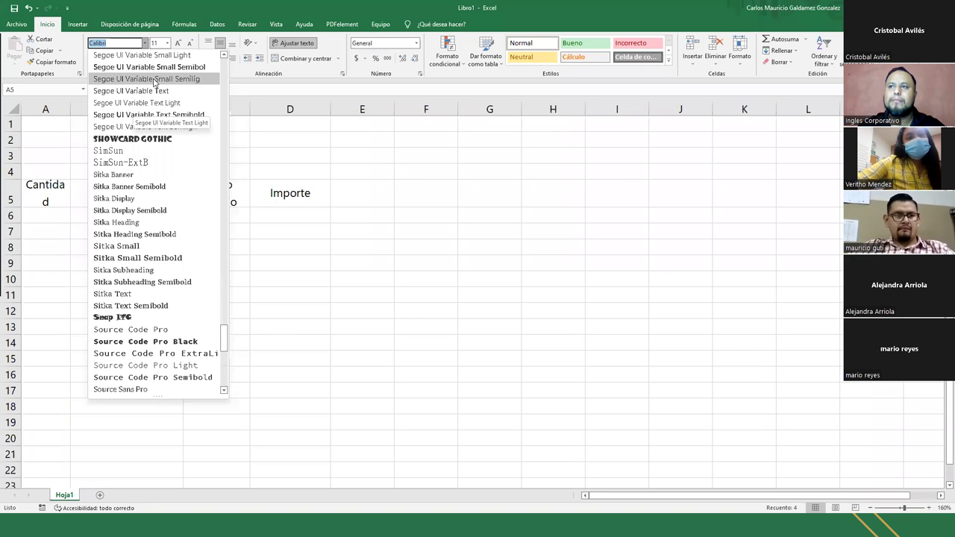
left_click(223, 57)
scroll(223, 57, "up", 7)
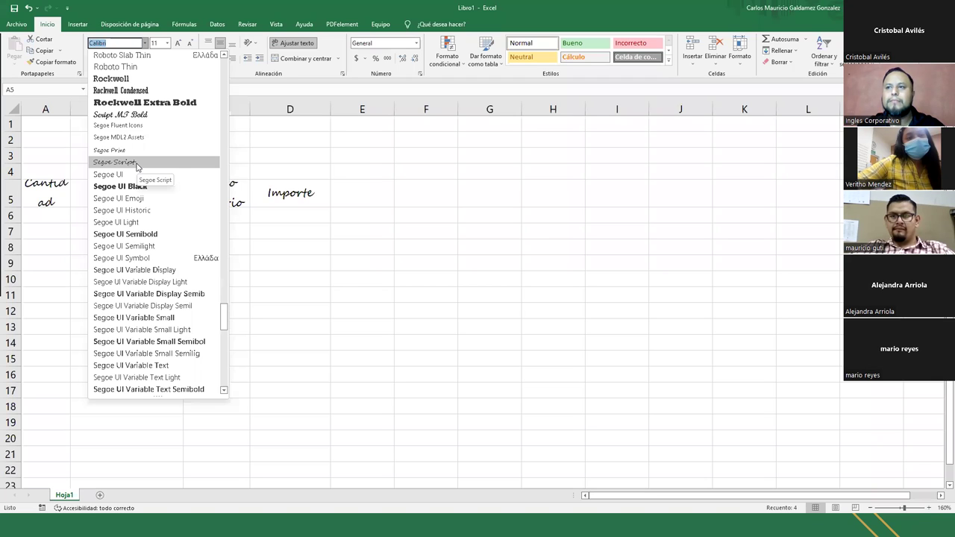
left_click(136, 164)
left_click_drag(72, 108, 81, 108)
double_click(81, 108)
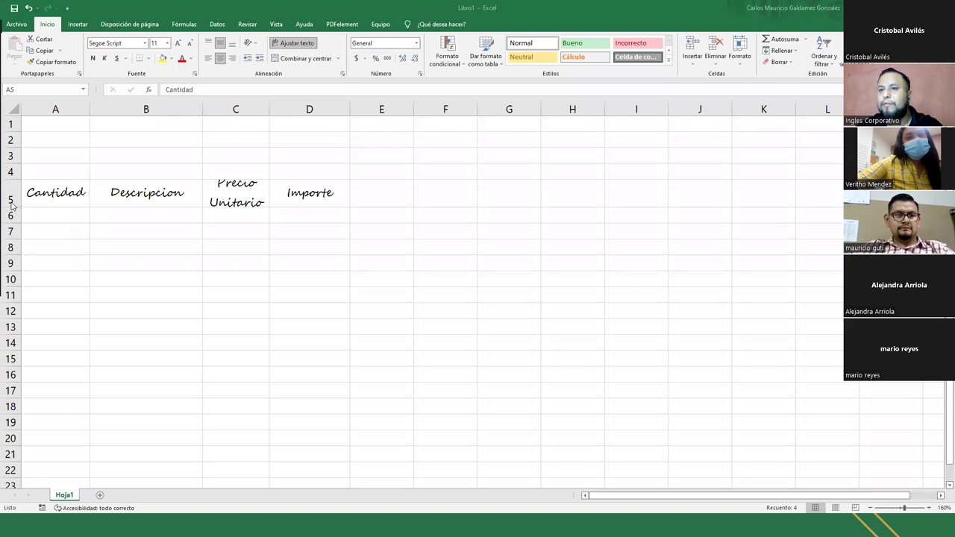
- Make row 5 taller and set headings A5:D5 in Pristina
left_click_drag(9, 208, 8, 215)
left_click(278, 202)
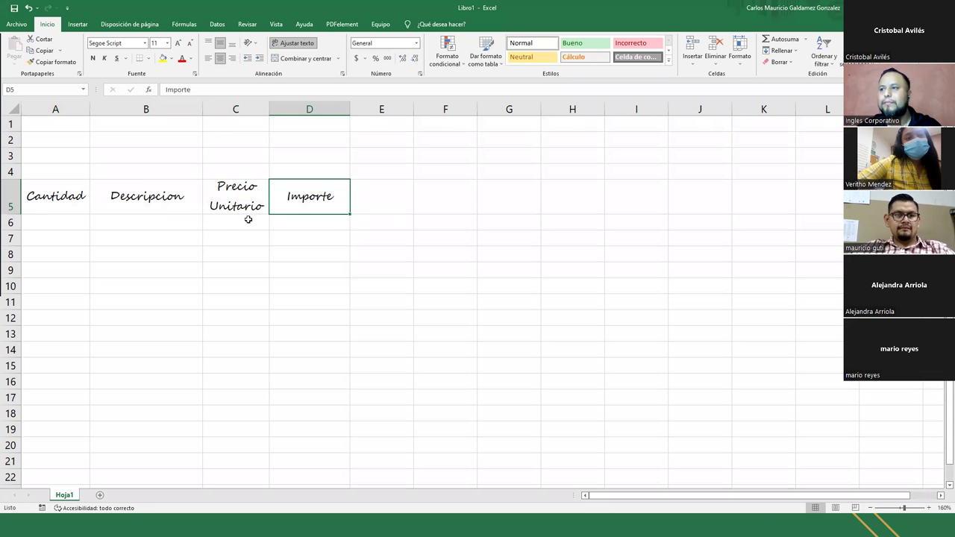
left_click(145, 42)
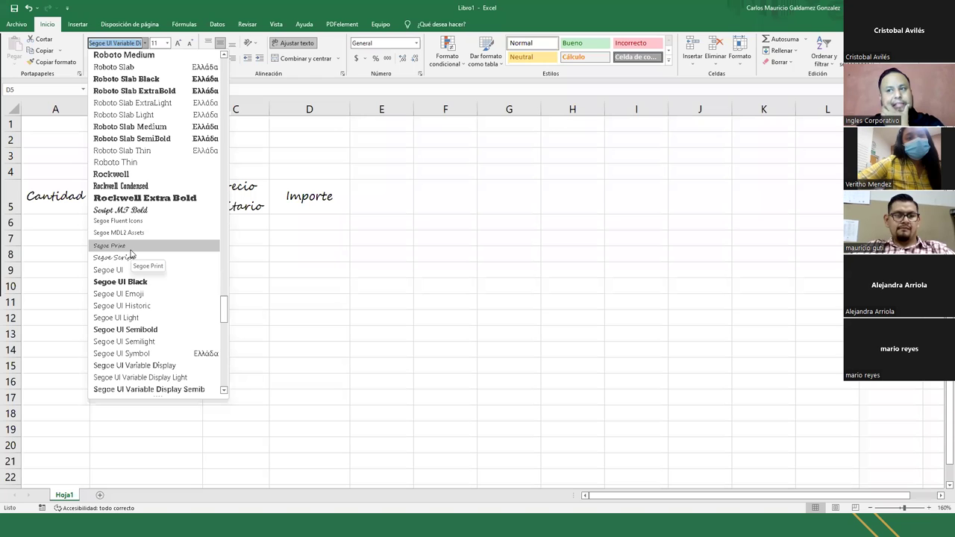
left_click(292, 196)
left_click_drag(292, 196, 56, 196)
left_click(145, 43)
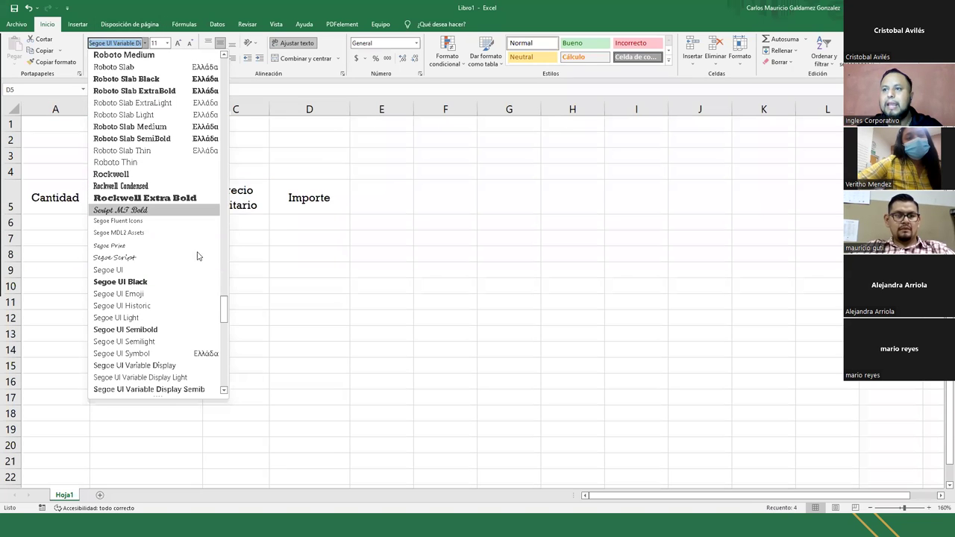
left_click_drag(224, 304, 226, 291)
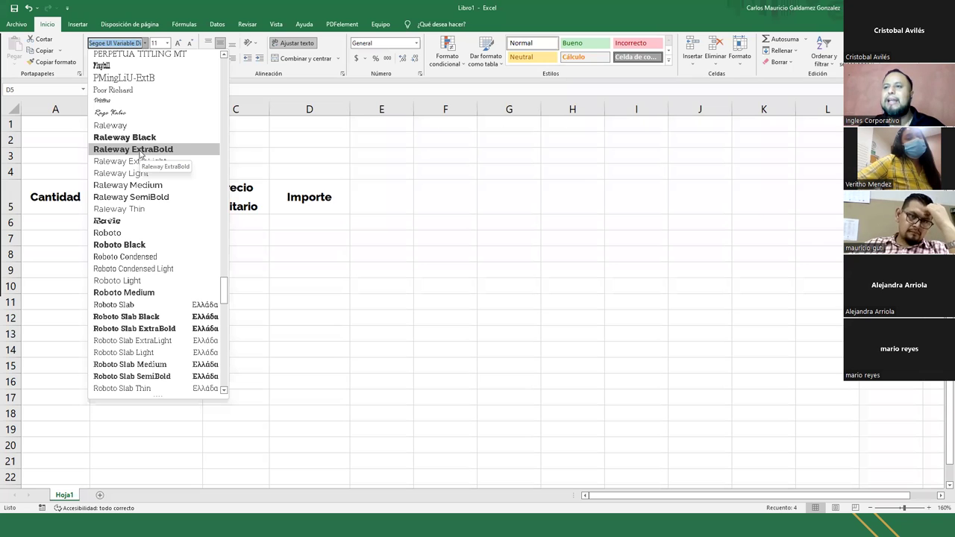
left_click(103, 100)
- Correct the B5 heading to read 'Descripción' and reselect A5:D5
left_click(103, 206)
left_click_drag(53, 202, 300, 210)
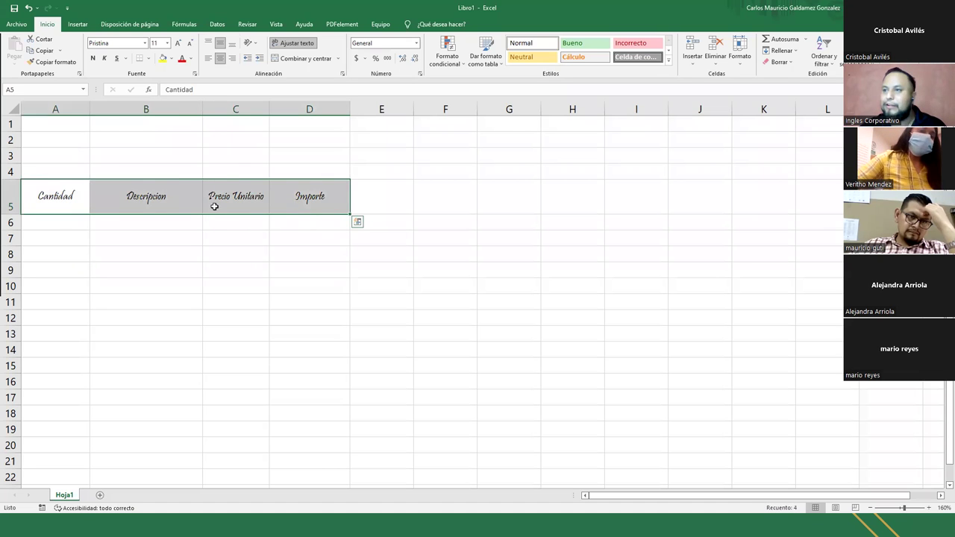
double_click(158, 199)
key("Delete")
type("ó")
key("Return")
left_click_drag(57, 206, 298, 210)
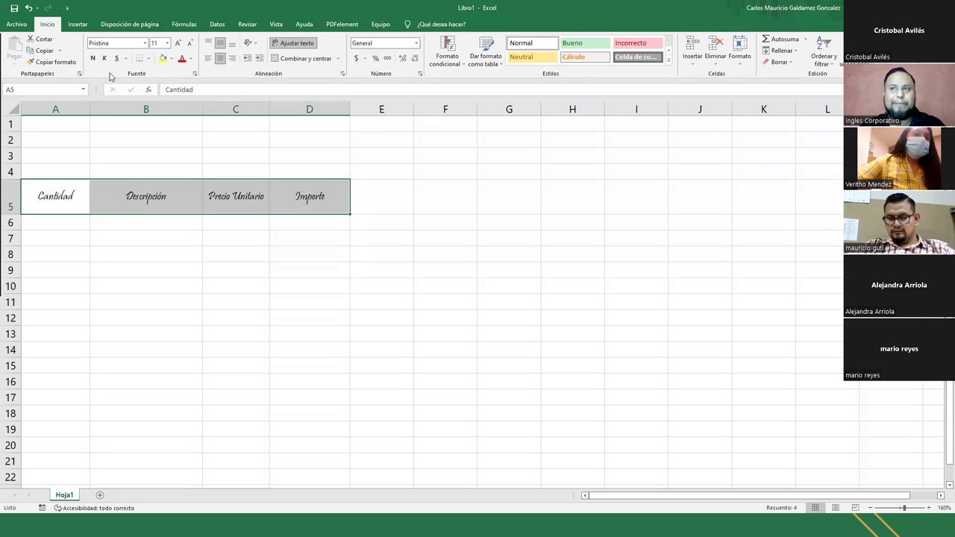
- Try Palace Script MT at size 18 and bold on the headings, then return to size 11 without bold
left_click(145, 44)
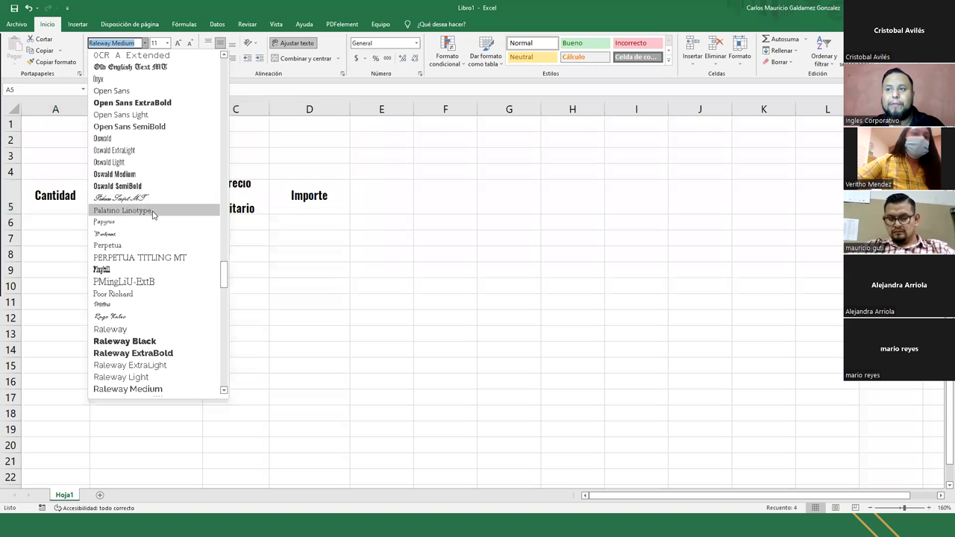
scroll(127, 216, "up", 2)
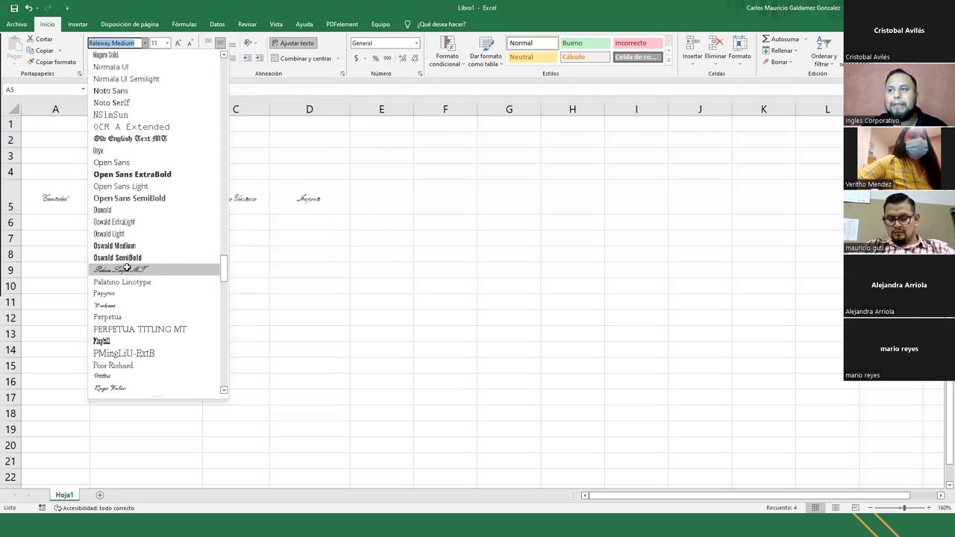
left_click(127, 271)
left_click(179, 45)
left_click(179, 45)
left_click(179, 44)
left_click(179, 45)
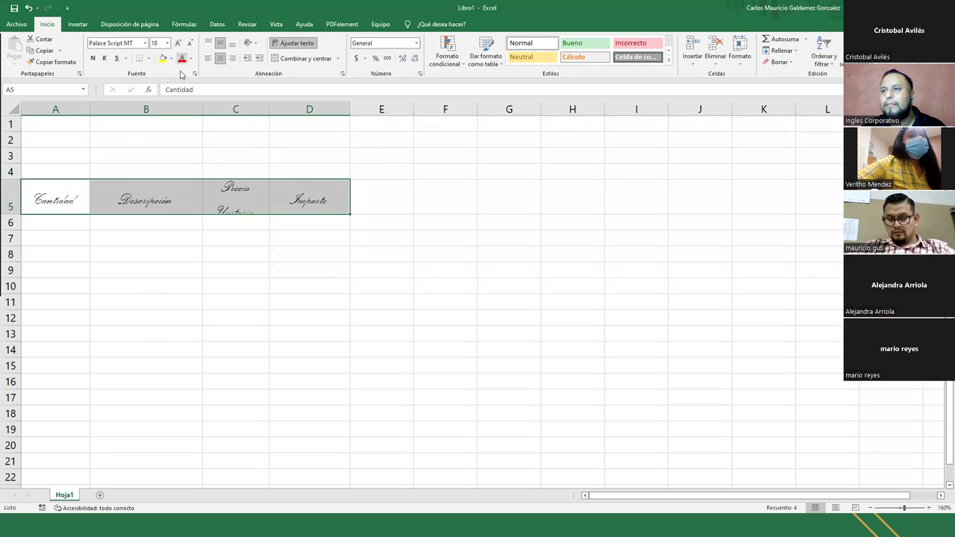
left_click(92, 58)
left_click(93, 59)
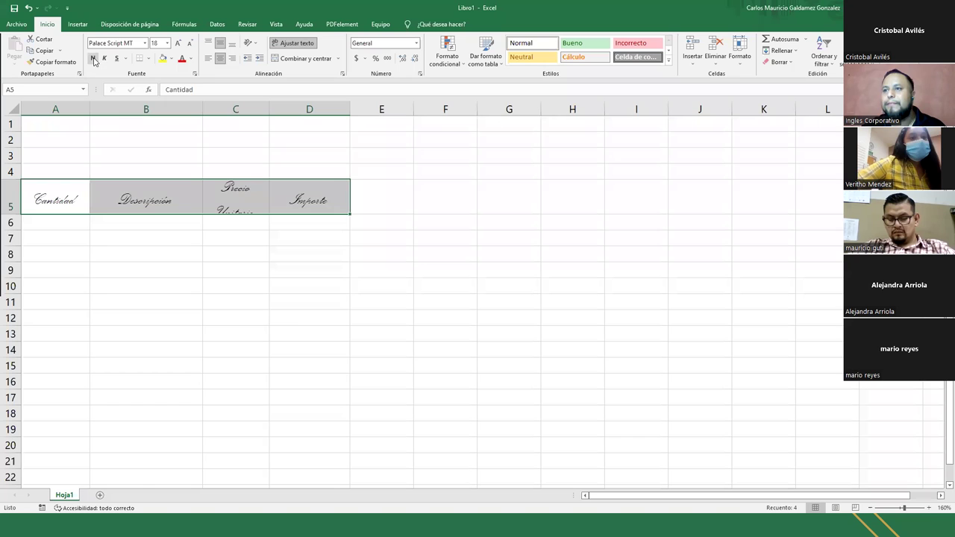
left_click(191, 43)
left_click(190, 43)
left_click(190, 44)
left_click(190, 43)
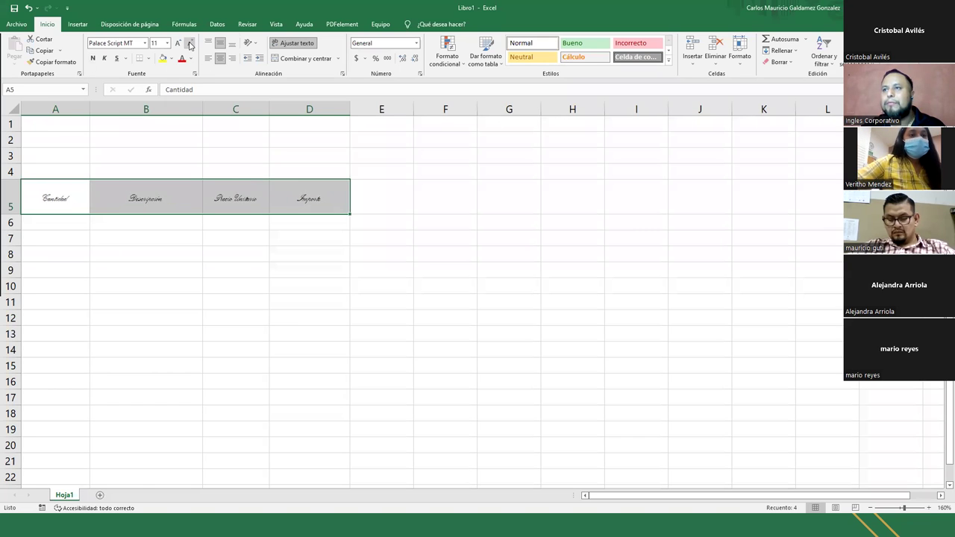
- Try OCR A Extended on the headings, then settle on Ink Free
left_click(145, 43)
left_click(141, 186)
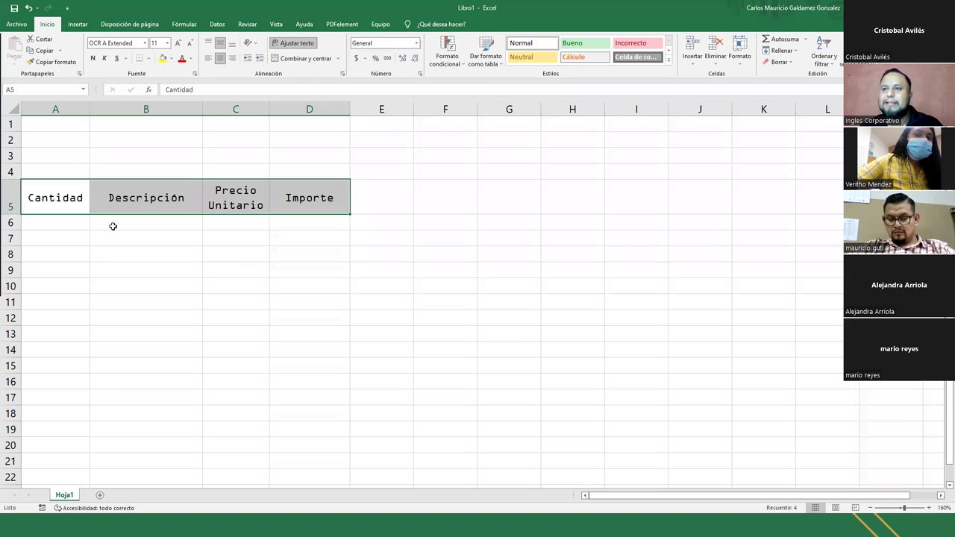
left_click(145, 42)
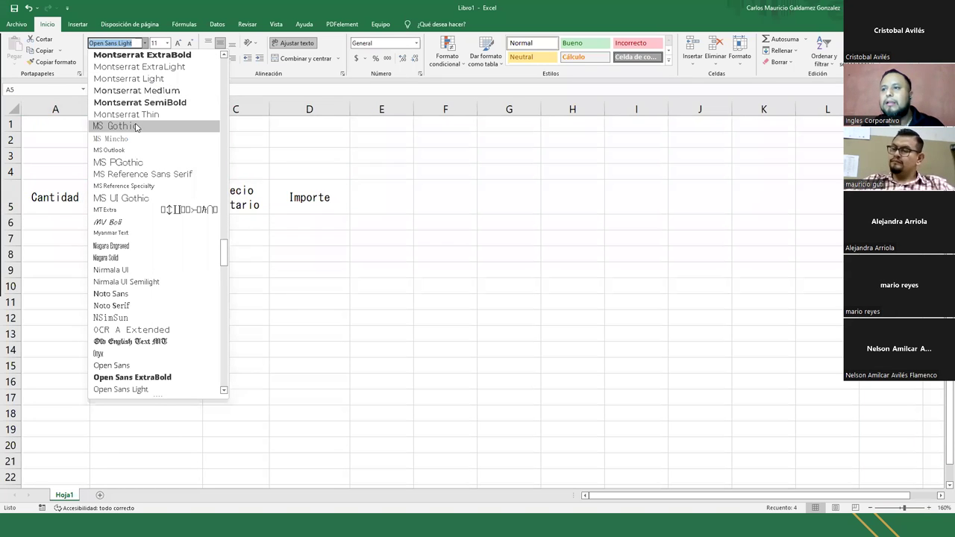
scroll(136, 128, "up", 6)
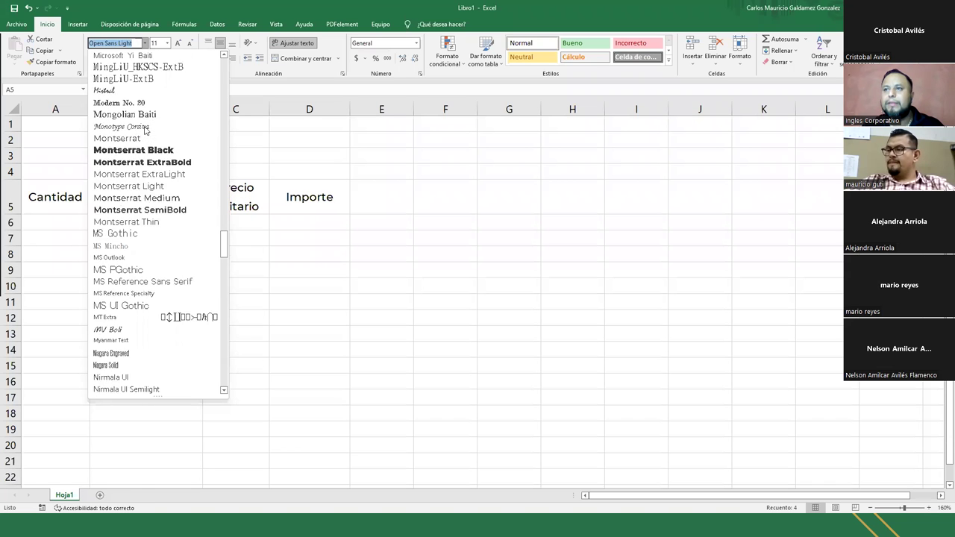
scroll(131, 100, "up", 2)
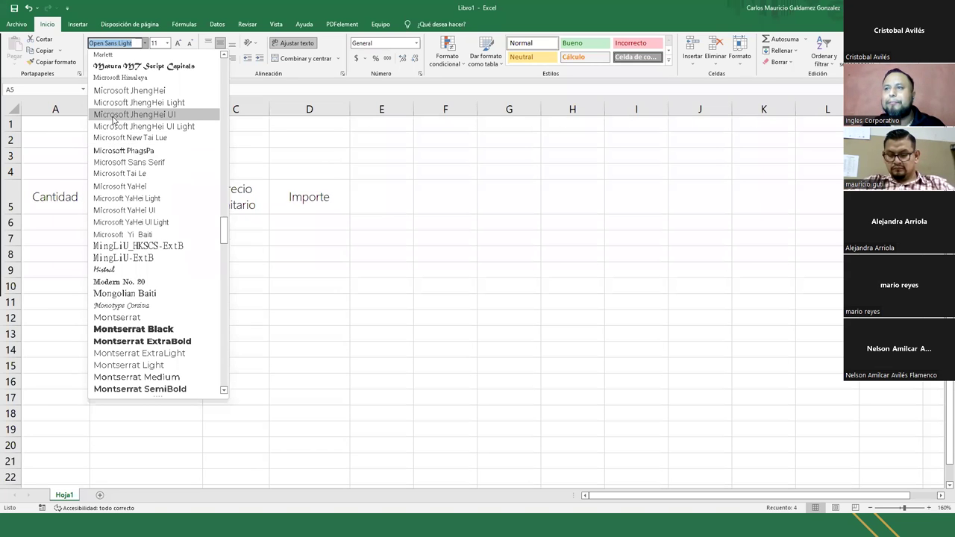
scroll(134, 112, "up", 4)
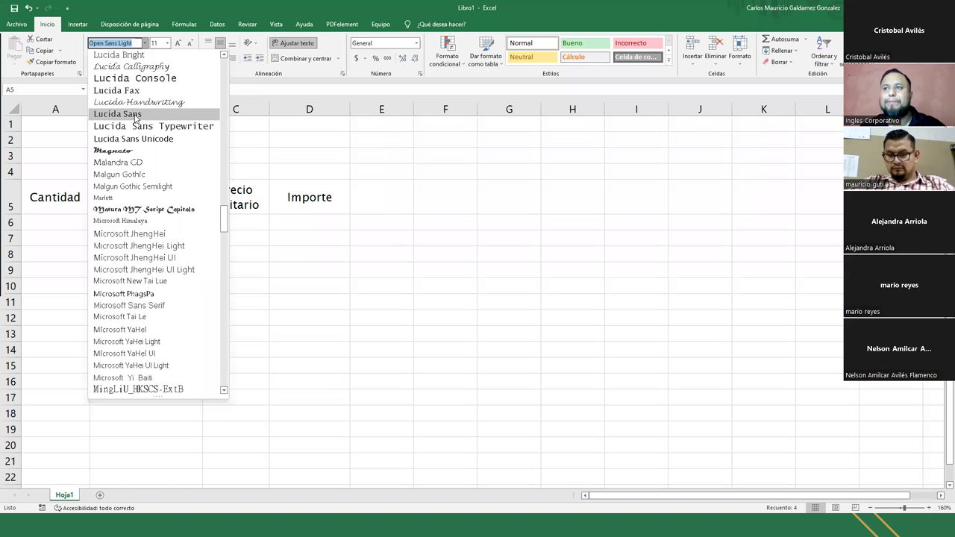
scroll(137, 117, "up", 1)
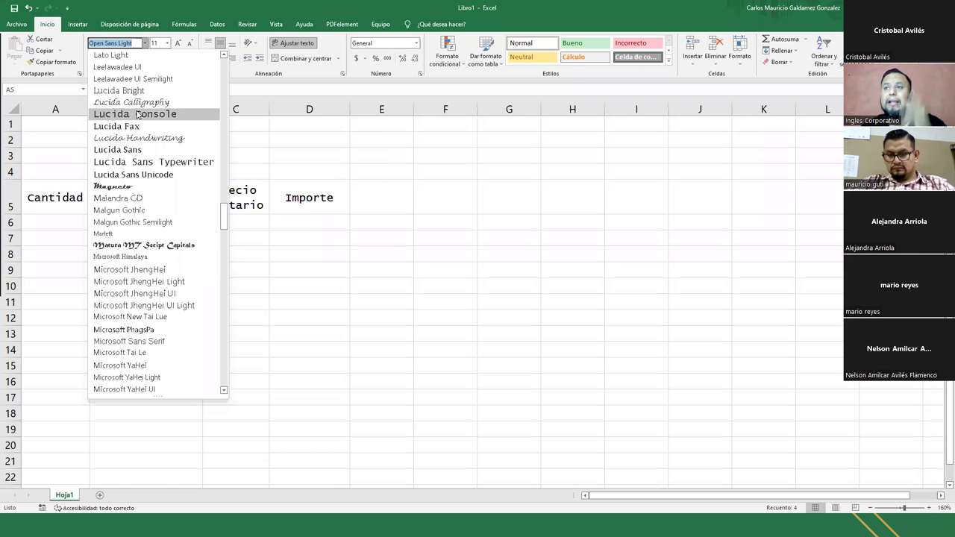
scroll(136, 117, "up", 2)
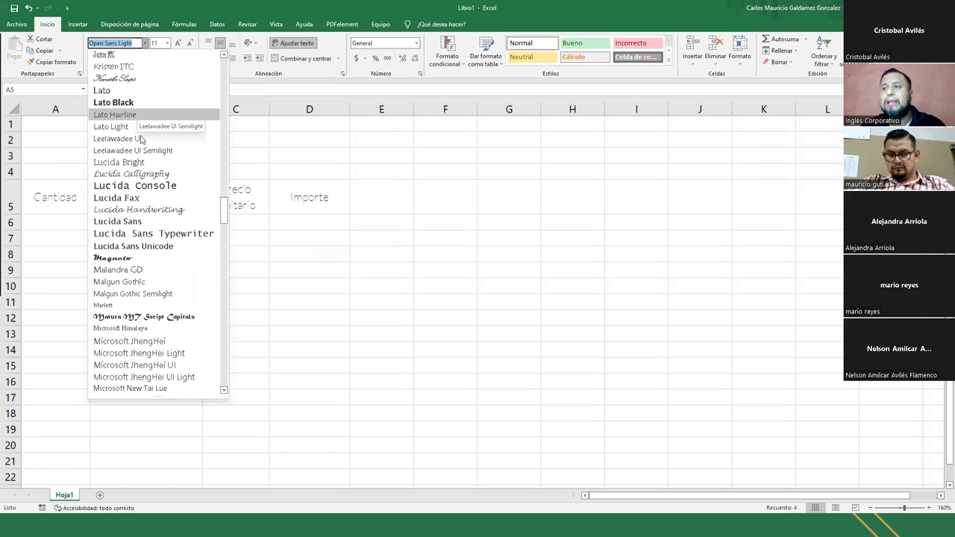
scroll(134, 120, "up", 2)
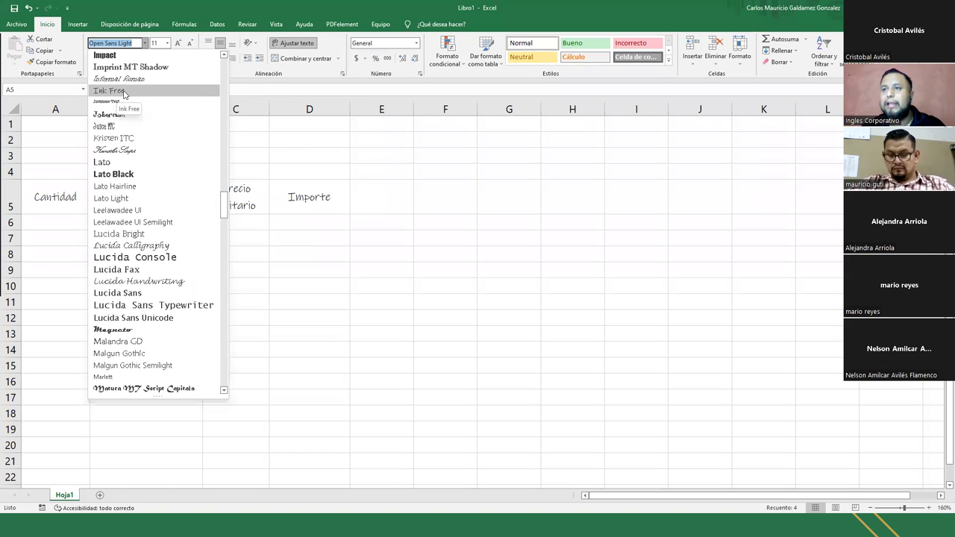
left_click(125, 93)
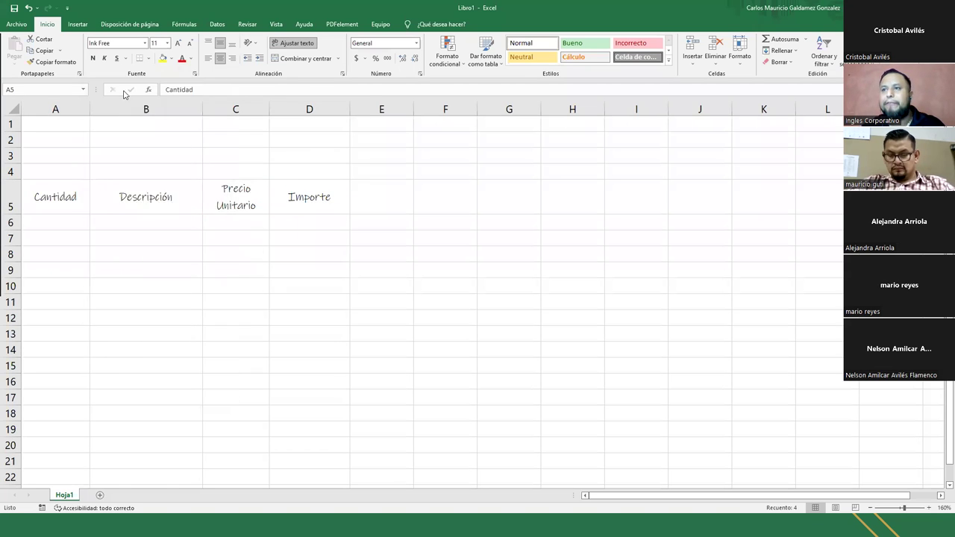
left_click(148, 282)
left_click_drag(50, 202, 313, 205)
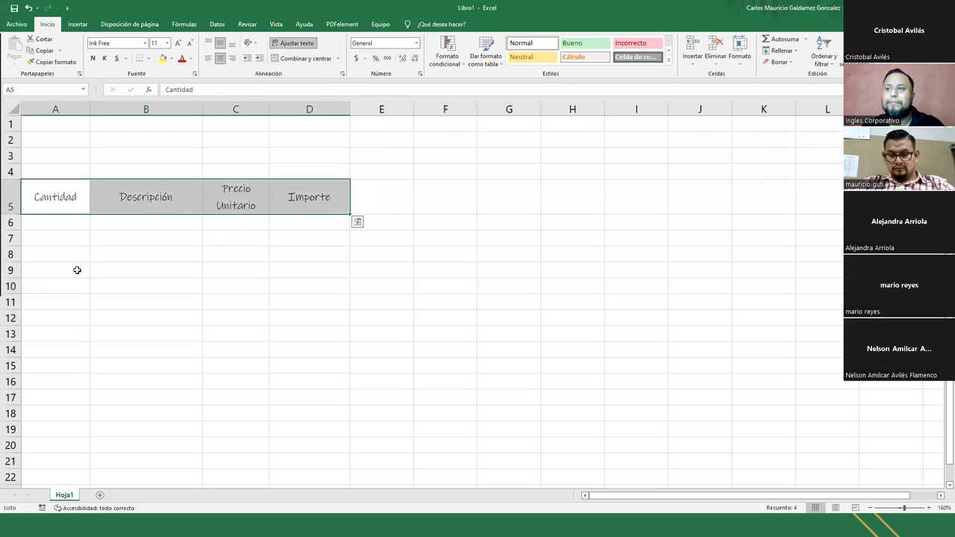
left_click_drag(88, 206, 282, 203)
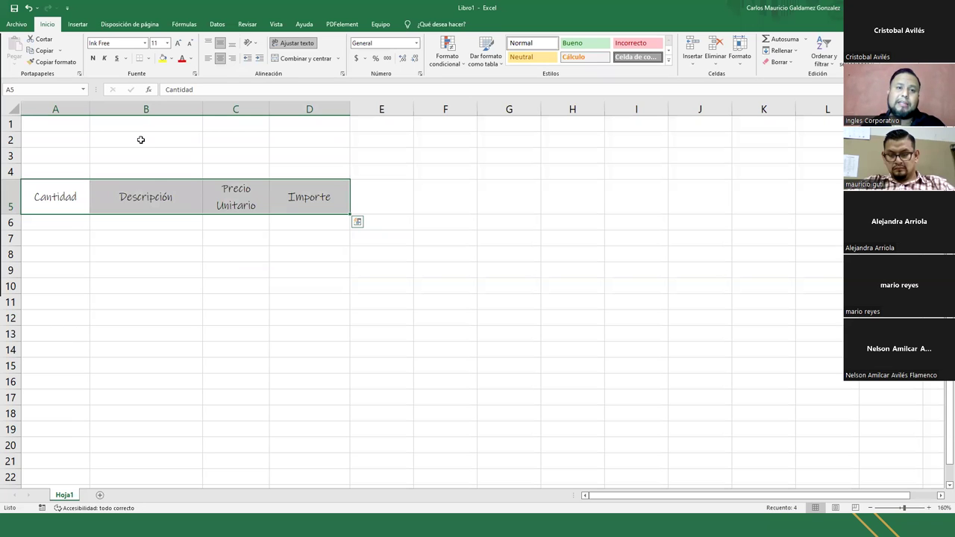
left_click_drag(82, 190, 307, 201)
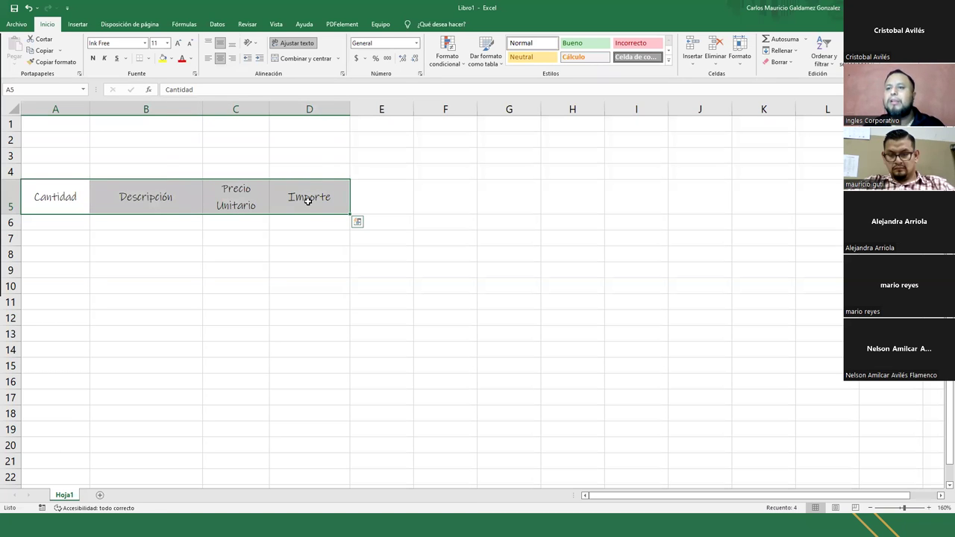
left_click(307, 201)
left_click_drag(76, 198, 289, 201)
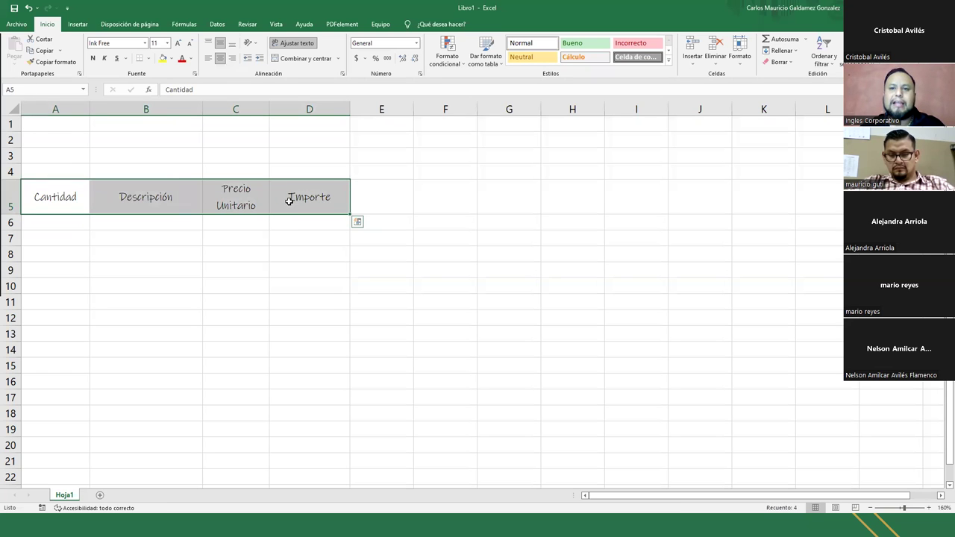
left_click_drag(64, 198, 287, 196)
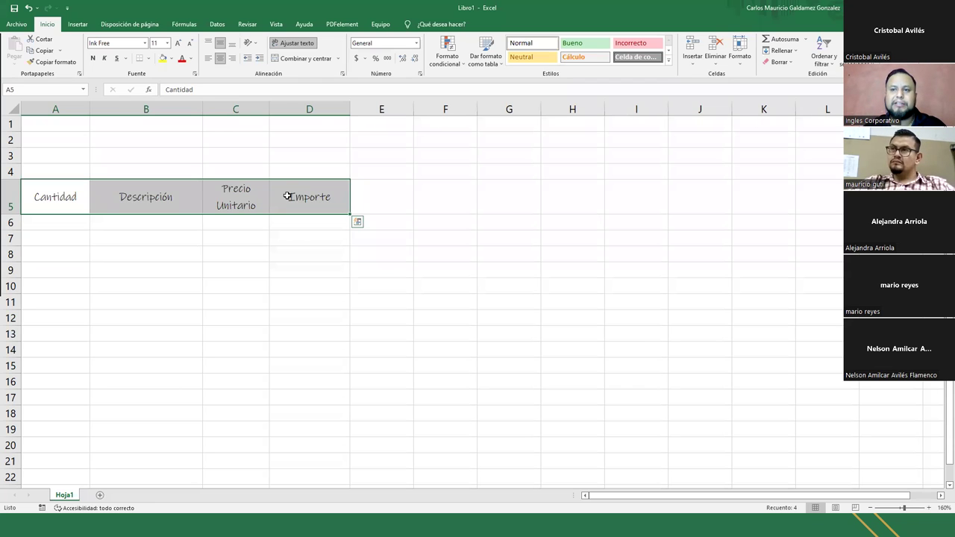
- Apply the Elephant font to headers A5:D5 and deselect them to check the result
left_click(147, 43)
scroll(166, 90, "up", 8)
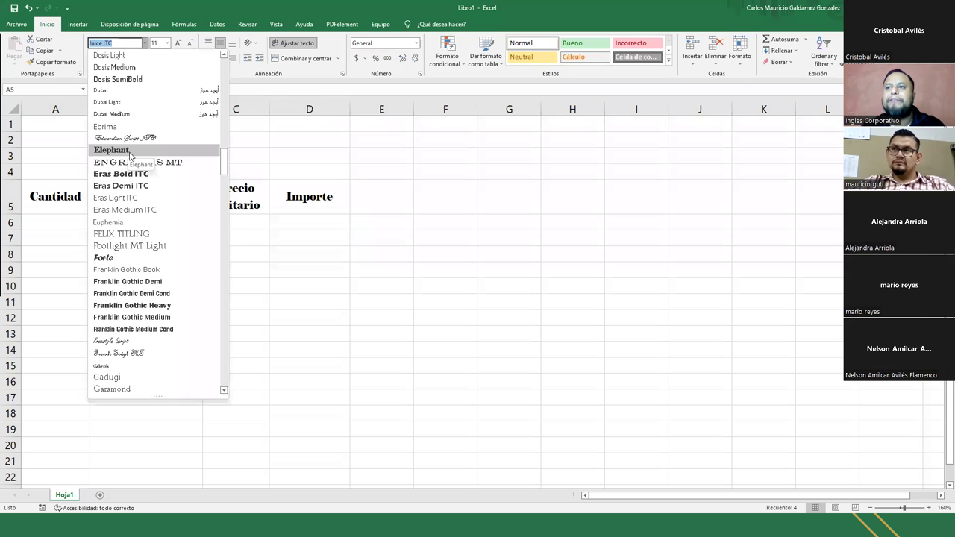
left_click(130, 152)
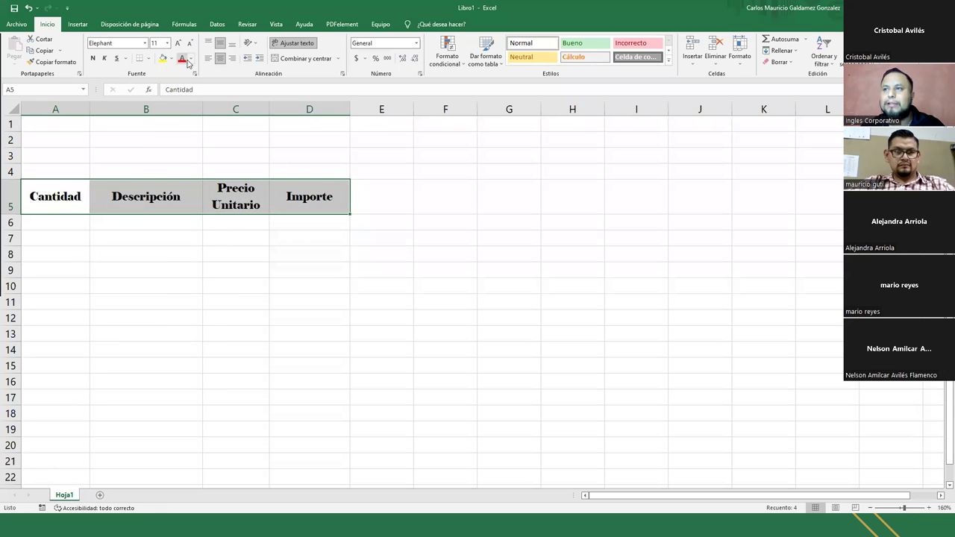
left_click(47, 200)
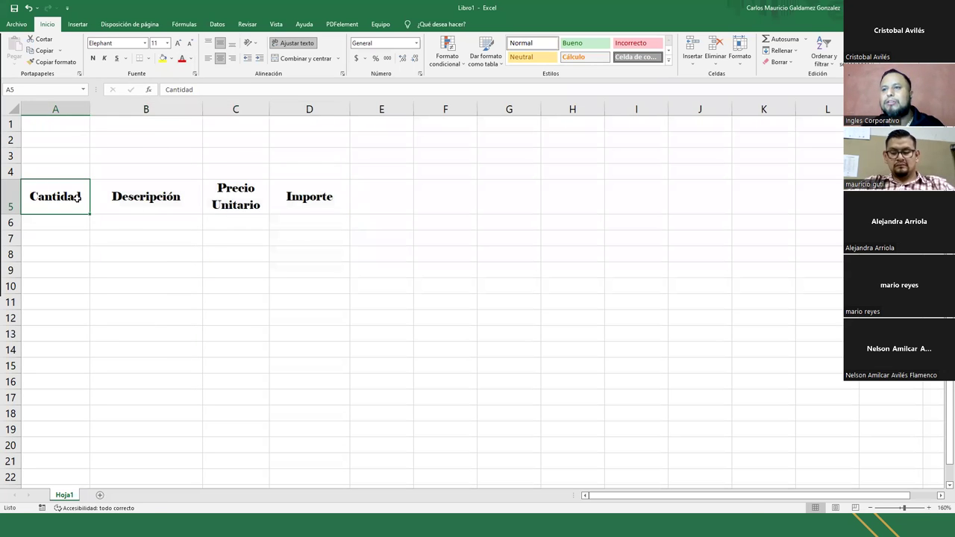
left_click_drag(78, 197, 316, 204)
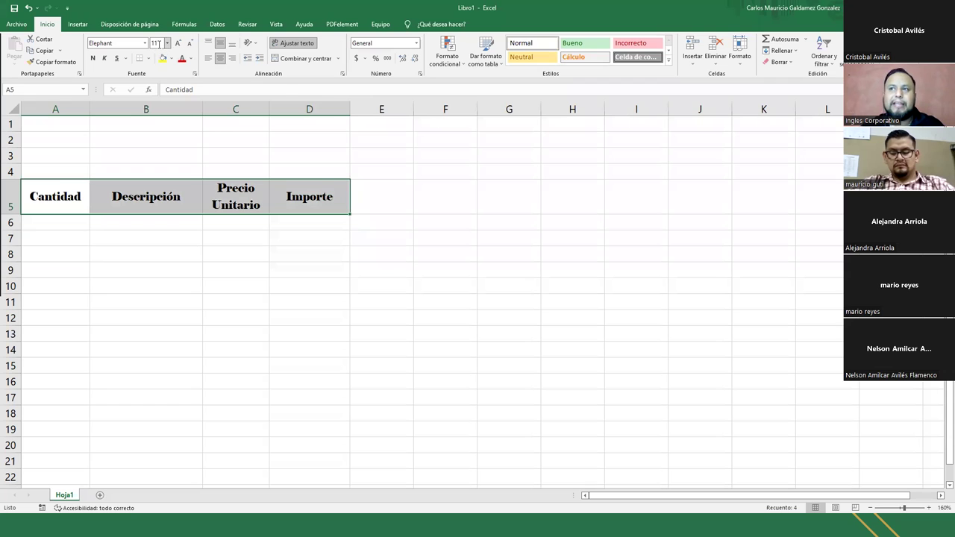
left_click(84, 207)
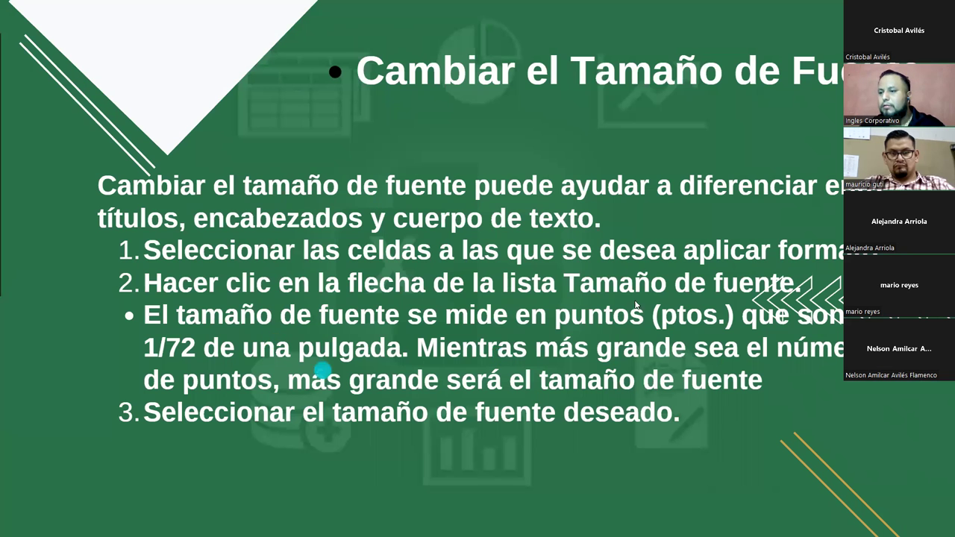
- Advance to the slide on Aumentar and Disminuir tamaño de fuente
left_click(671, 287)
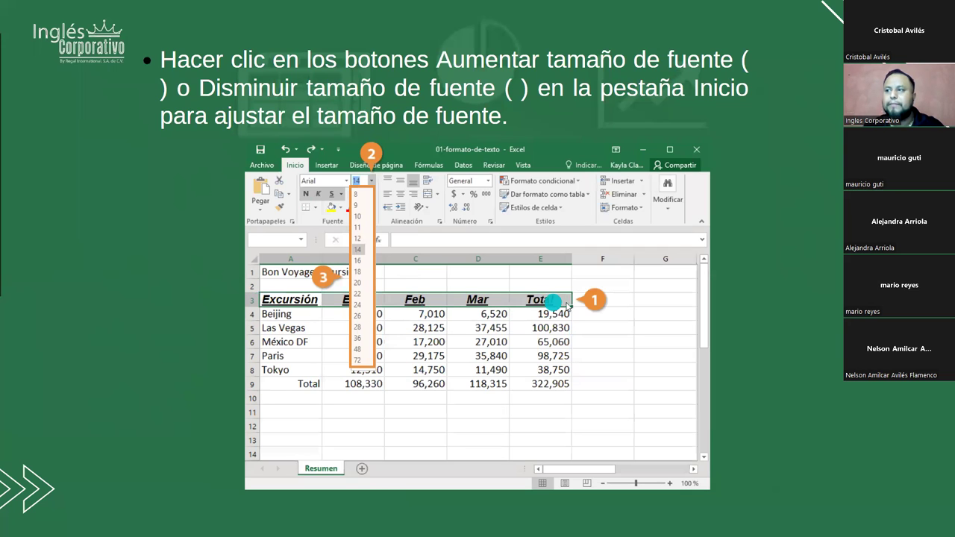
- Advance to the 'Cambiar el Color de Fuente' slide, then switch back to Excel
left_click(780, 172)
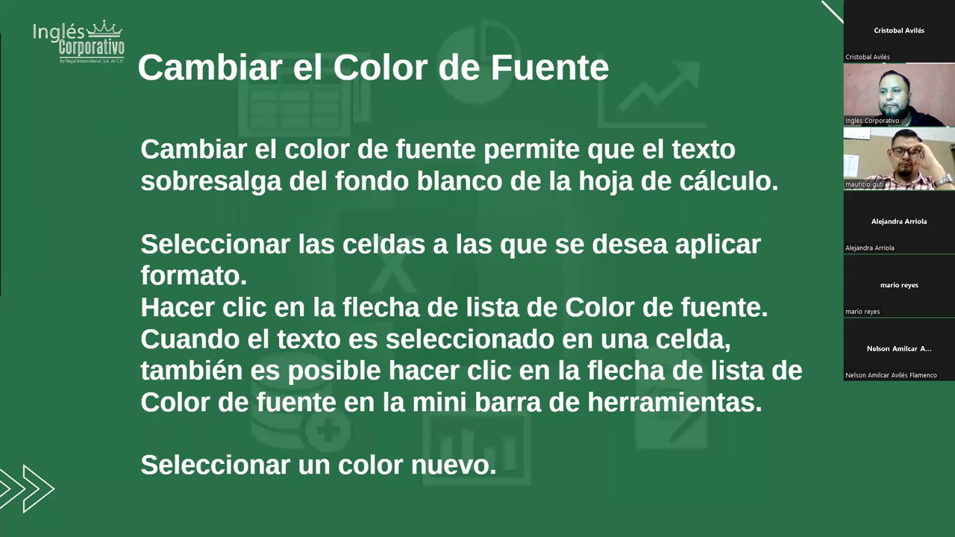
key("alt+Tab")
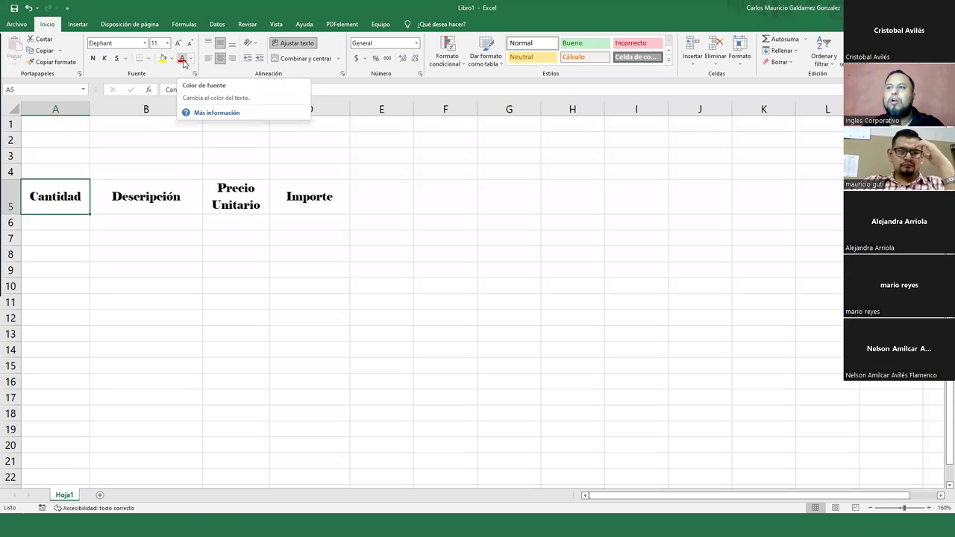
- Try red on headers A5:D5, undo it back to black, and show the font colour palette
left_click_drag(60, 200, 302, 200)
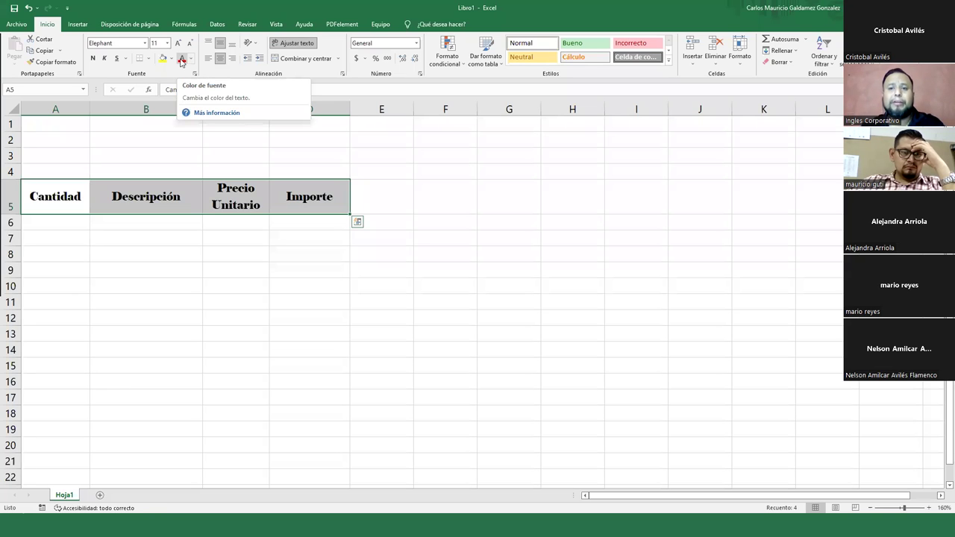
left_click(181, 59)
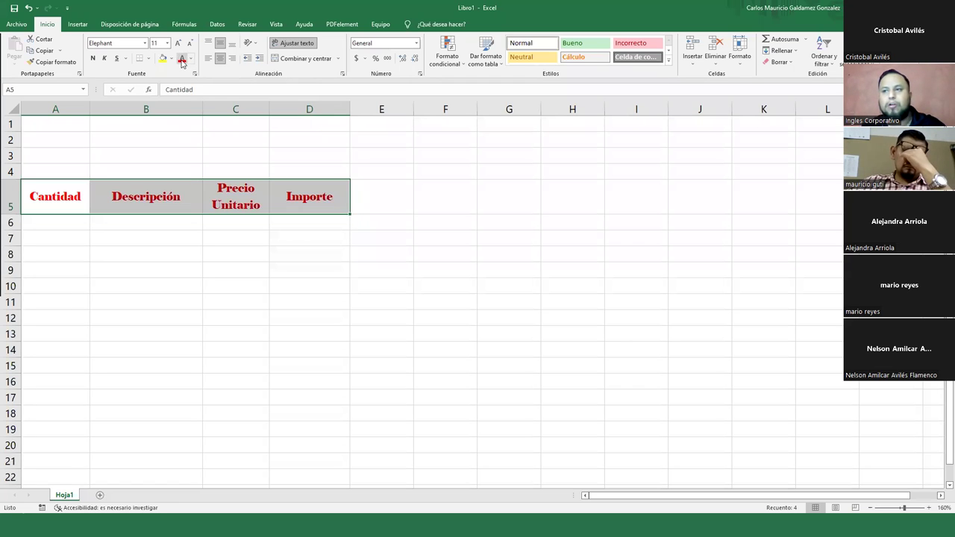
key("ctrl+z")
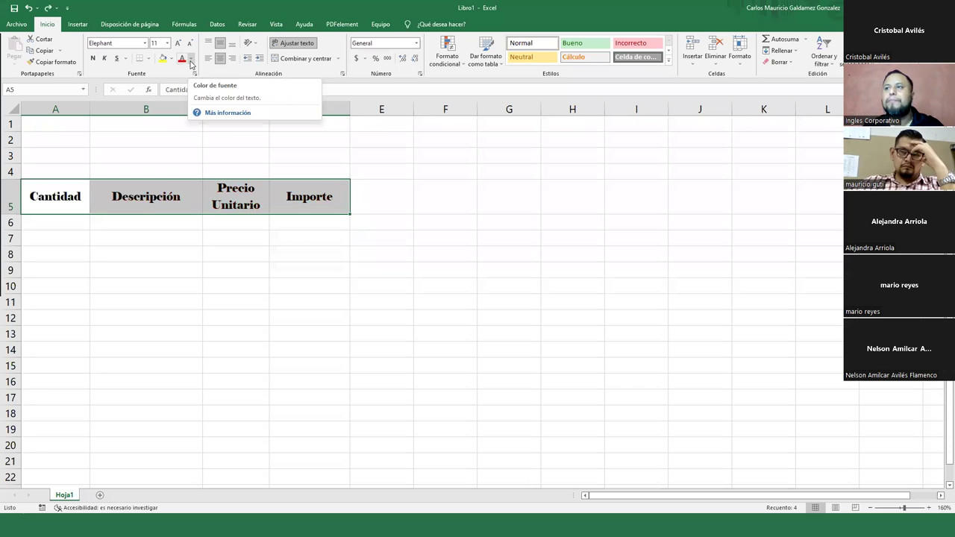
left_click(191, 61)
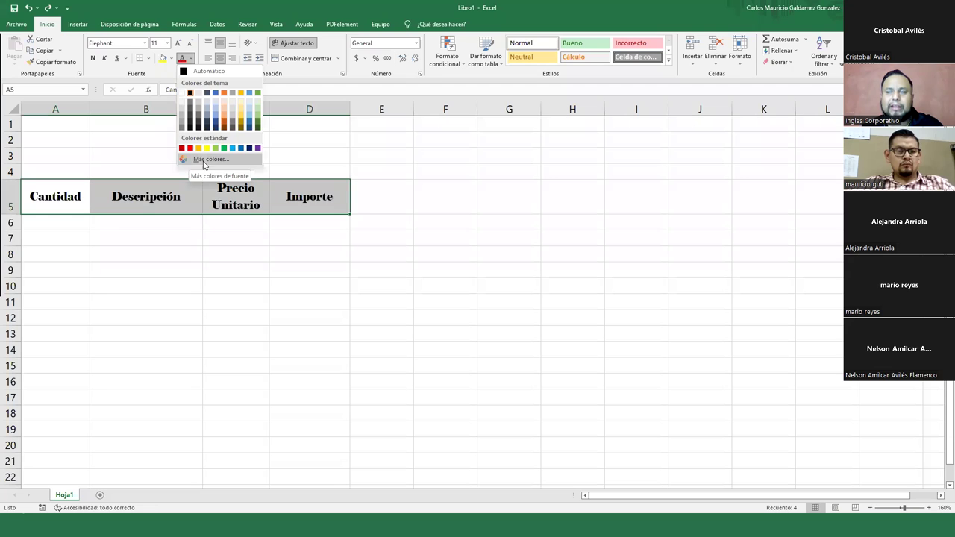
- Choose a custom red-orange in the Más colores dialog and apply it to the header text
left_click(204, 160)
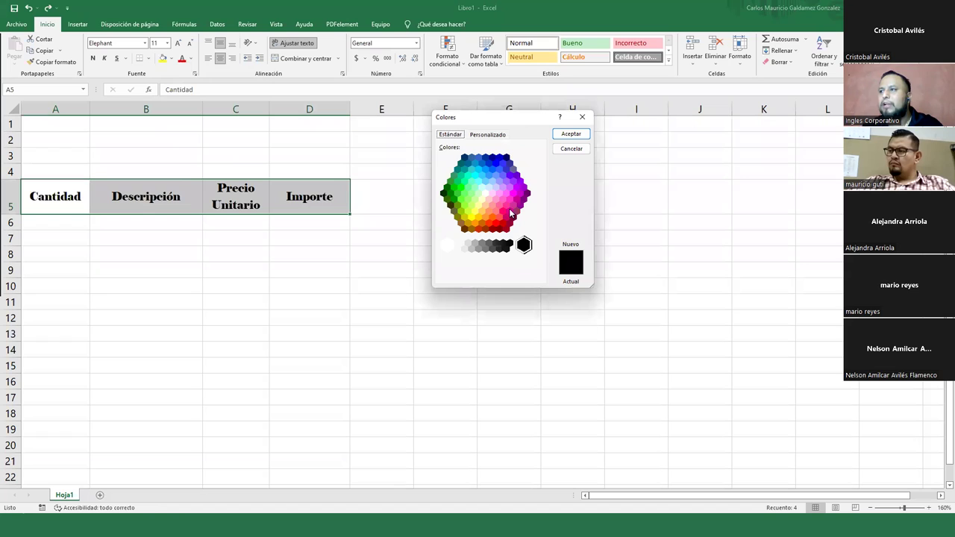
left_click(502, 187)
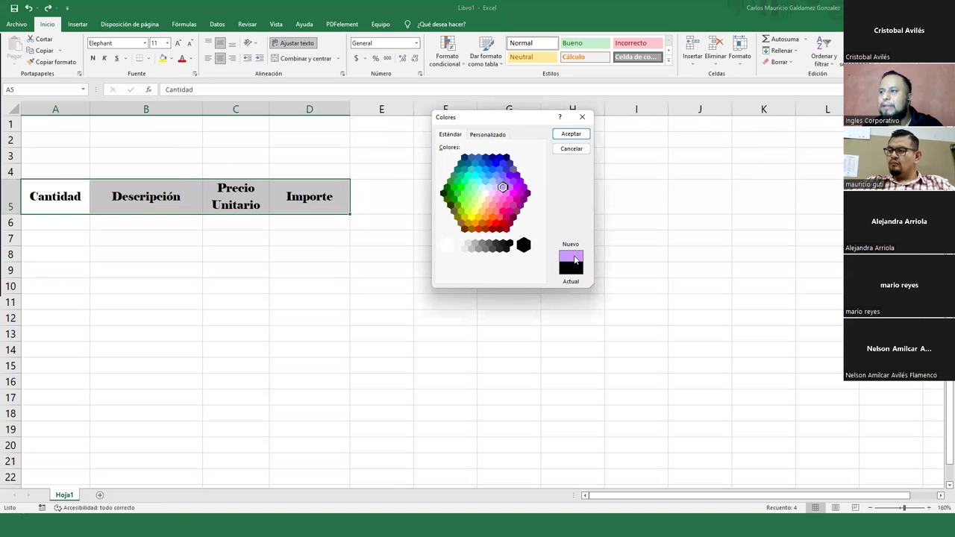
left_click(500, 156)
left_click_drag(502, 168, 448, 189)
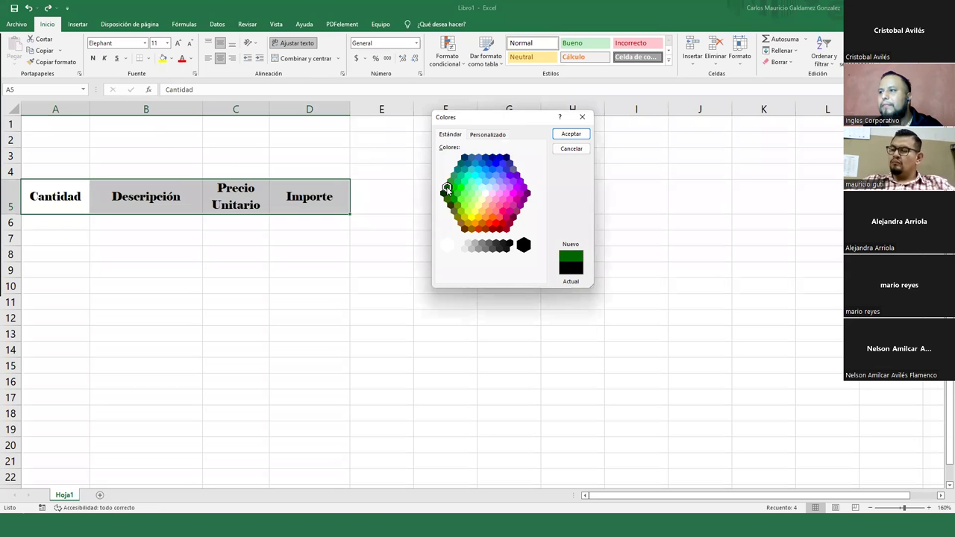
left_click(450, 200)
left_click_drag(456, 211, 471, 217)
left_click(486, 218)
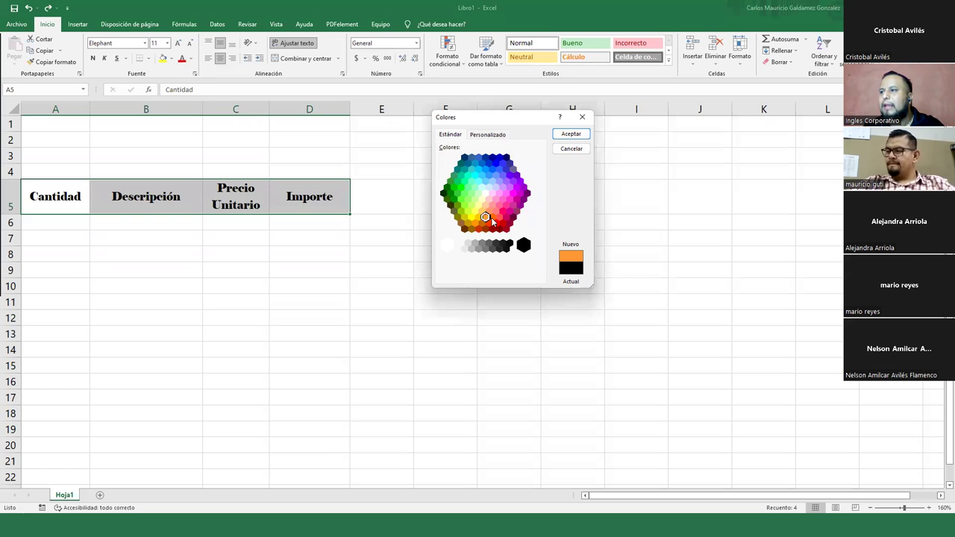
left_click(492, 218)
left_click(497, 225)
left_click(488, 224)
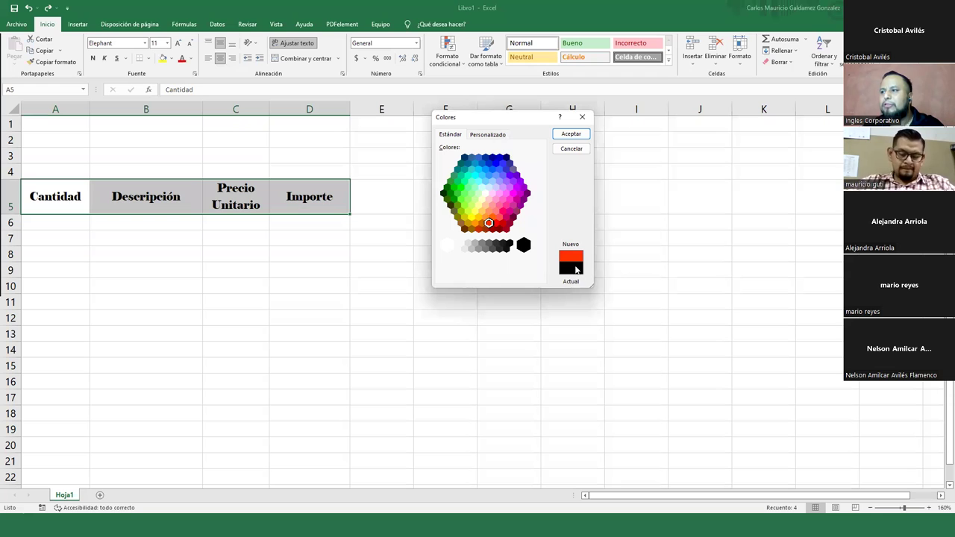
left_click(570, 132)
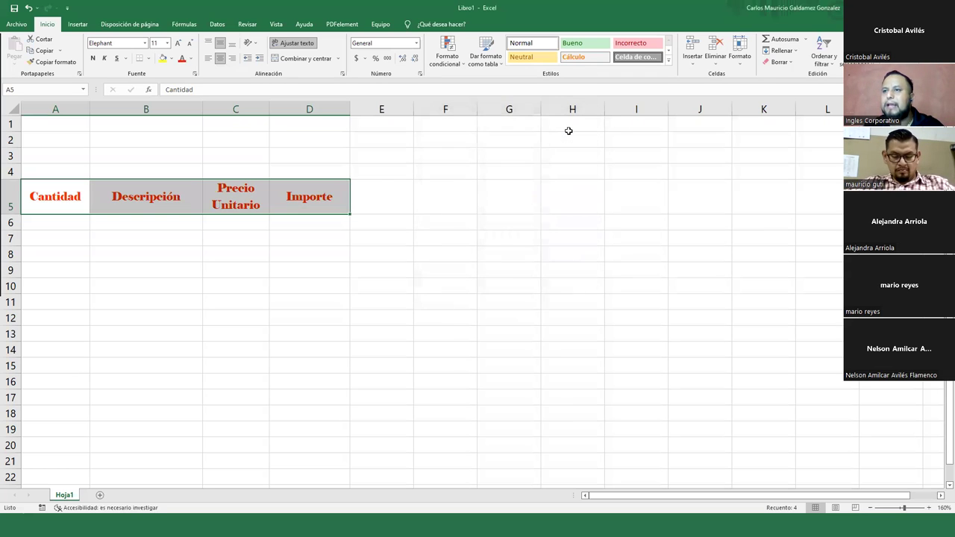
left_click(190, 60)
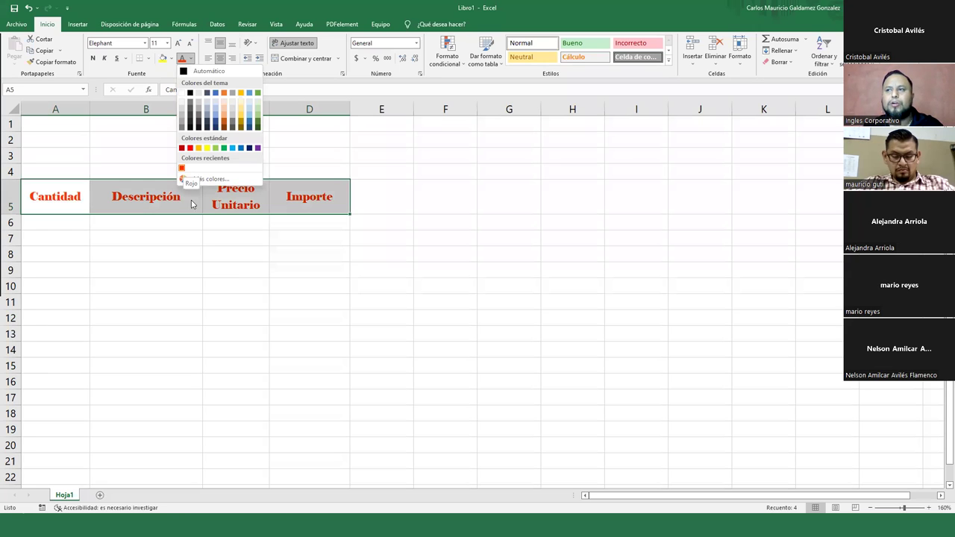
left_click(190, 15)
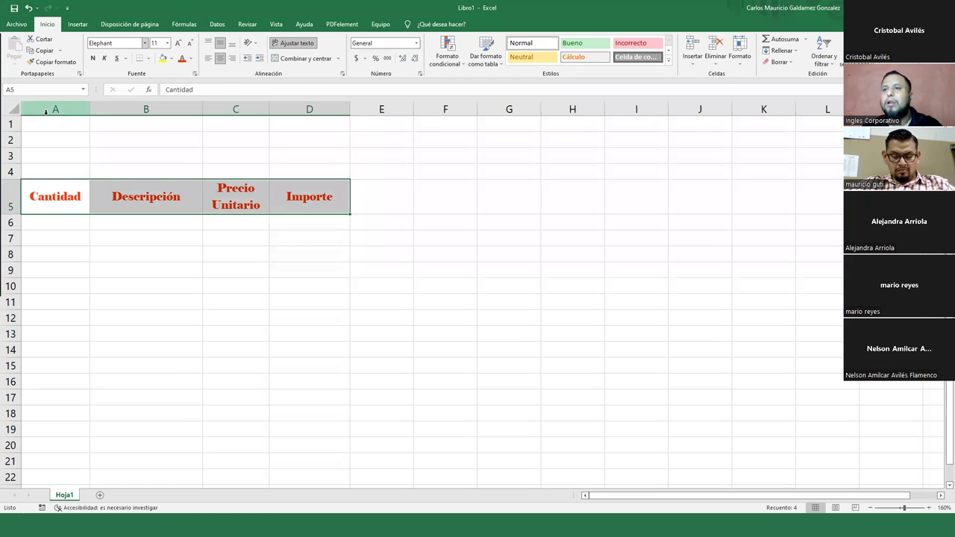
left_click(47, 194)
left_click_drag(36, 195, 311, 196)
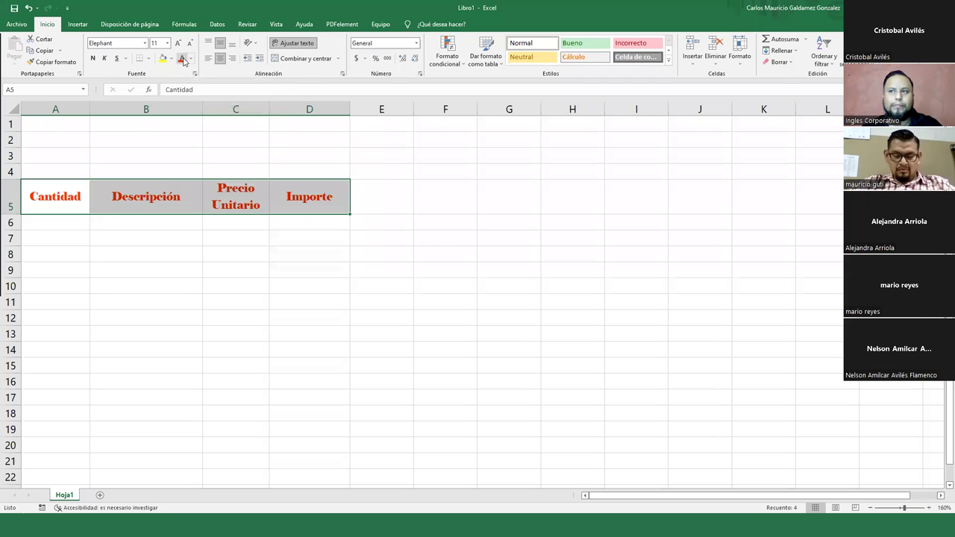
left_click_drag(60, 188, 293, 196)
left_click(93, 59)
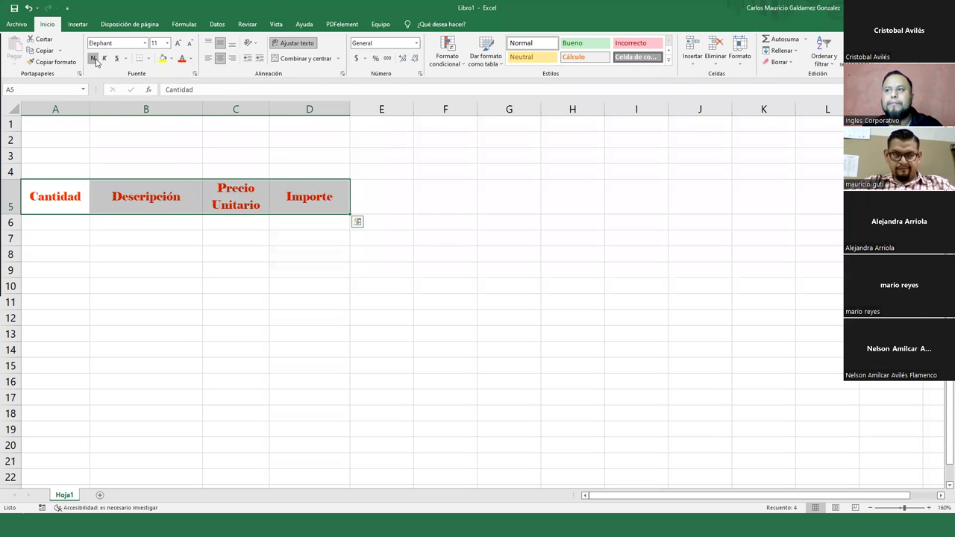
left_click(103, 59)
left_click(116, 59)
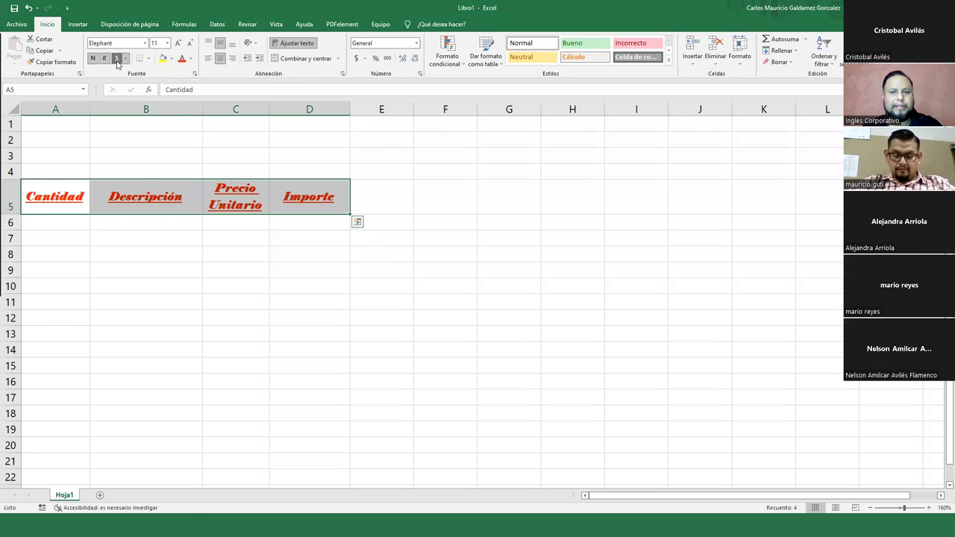
left_click(126, 58)
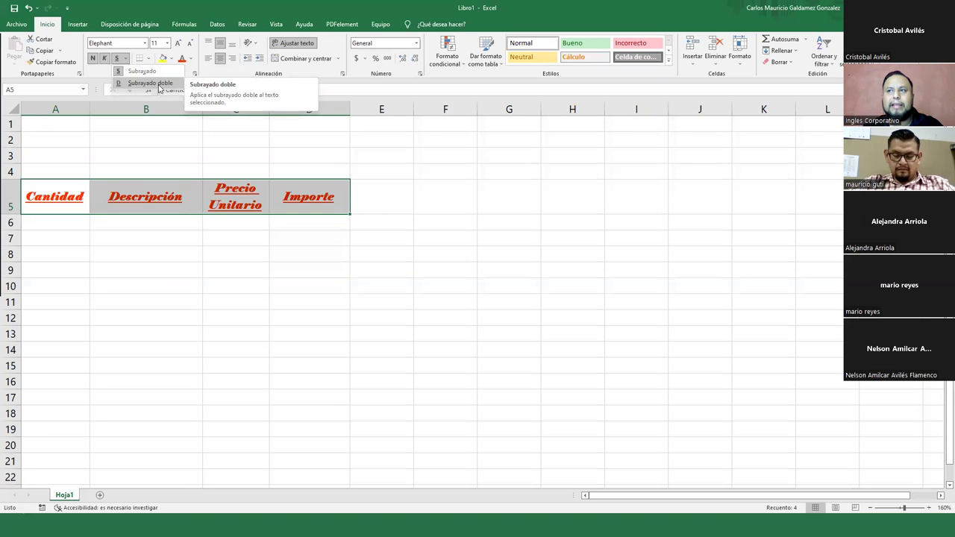
left_click(153, 83)
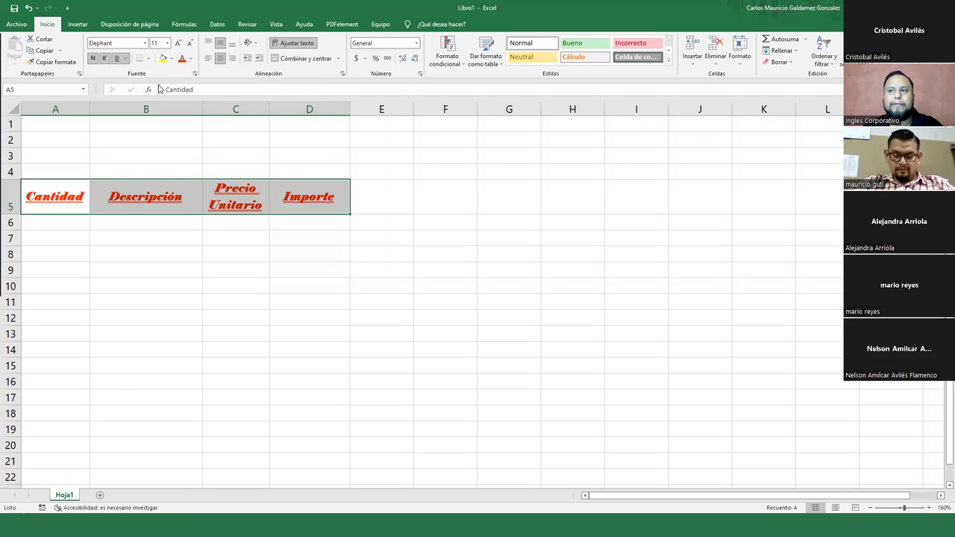
left_click(93, 58)
left_click(105, 58)
left_click(118, 58)
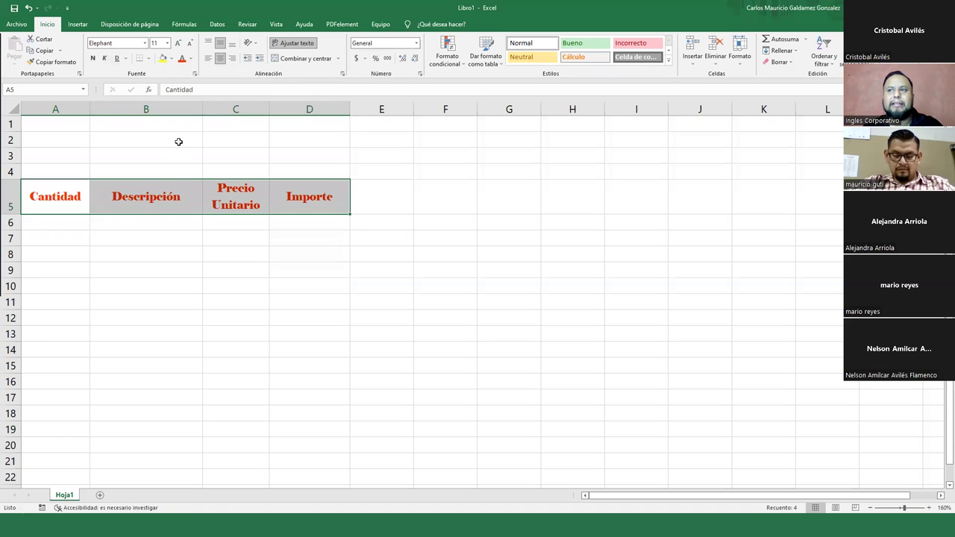
left_click(125, 58)
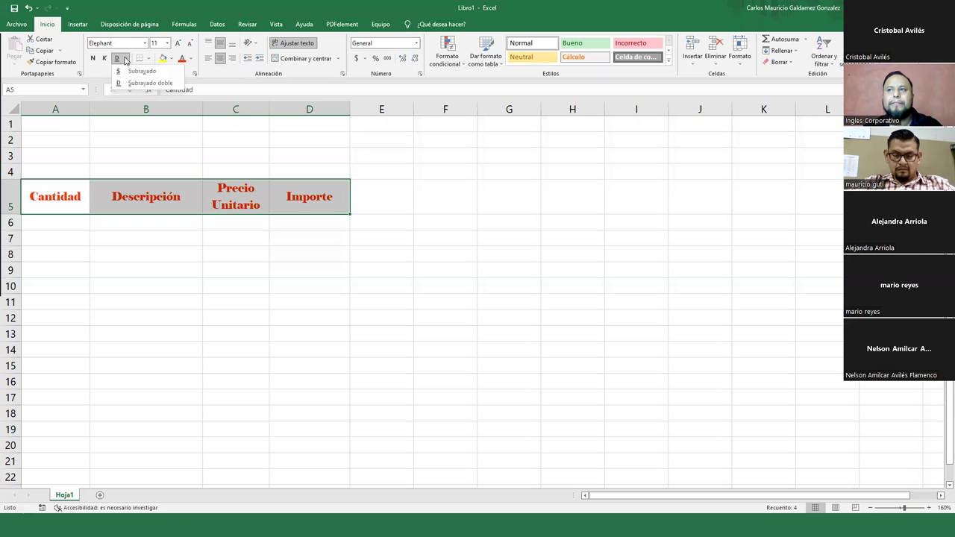
left_click(128, 75)
left_click(116, 58)
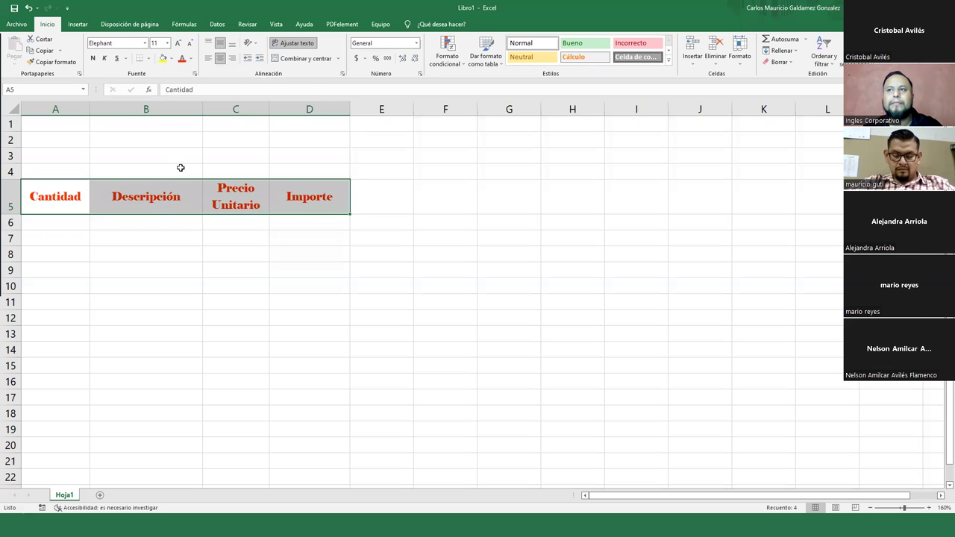
left_click_drag(76, 190, 293, 195)
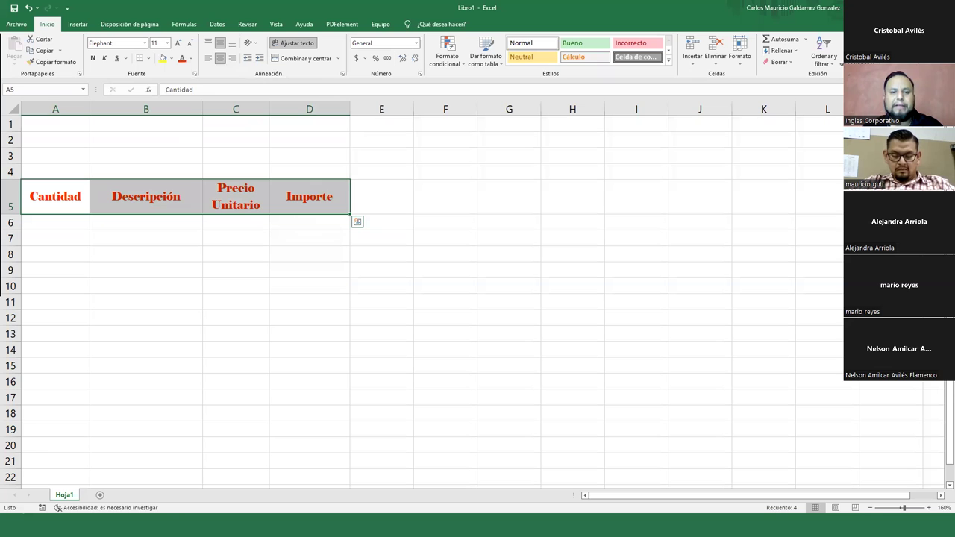
left_click(50, 197)
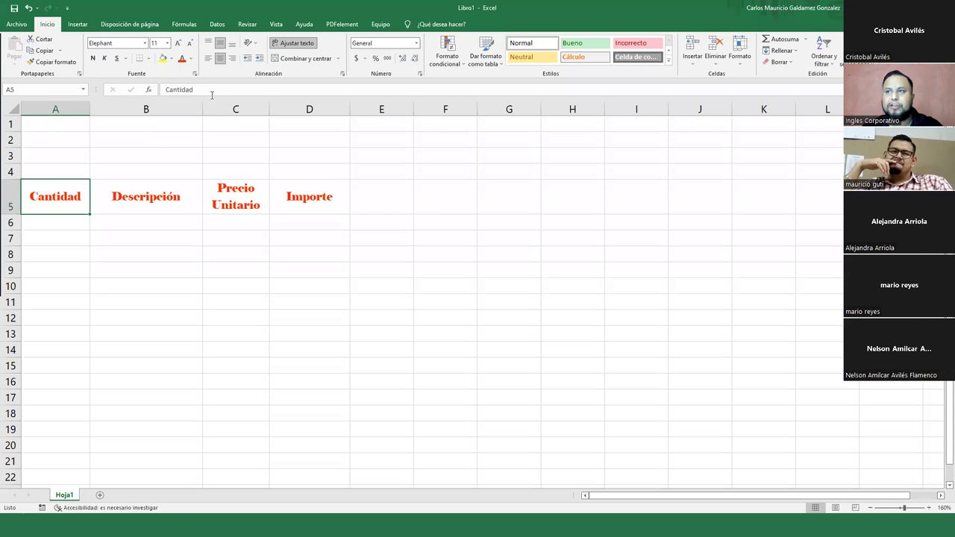
left_click_drag(63, 191, 314, 196)
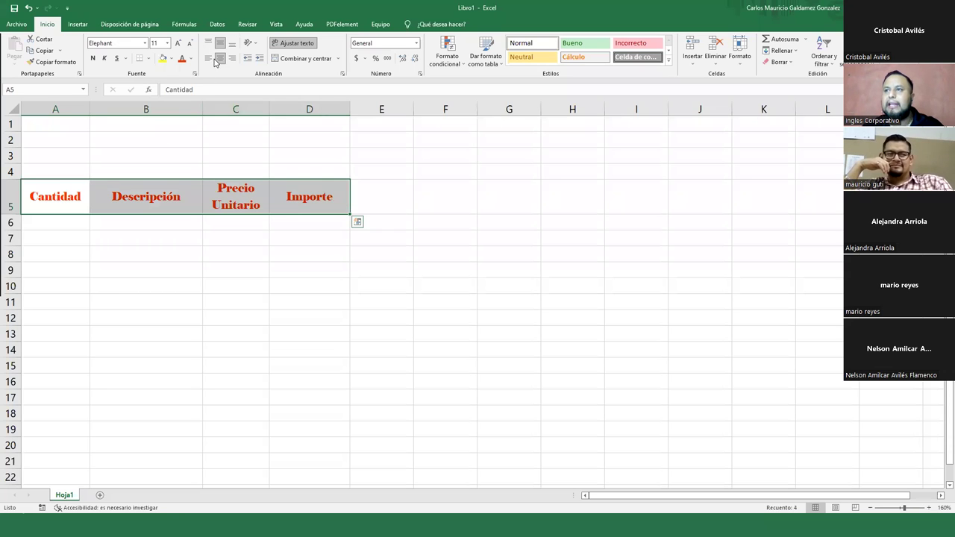
left_click(209, 58)
left_click(208, 43)
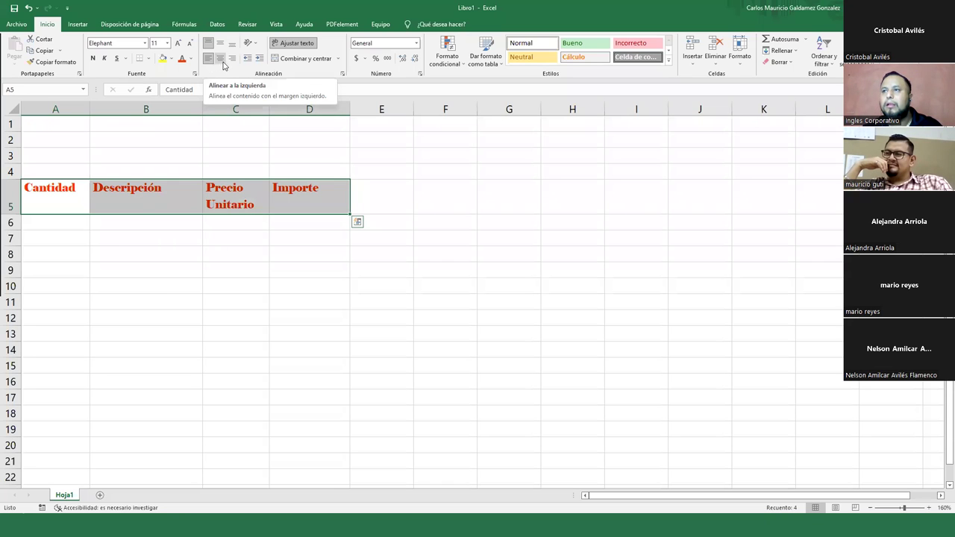
left_click(233, 44)
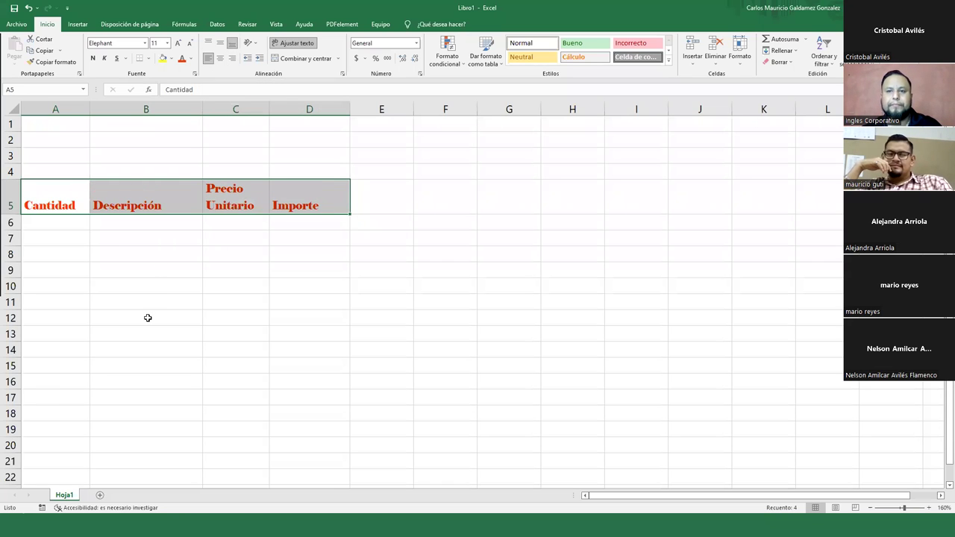
left_click(115, 192)
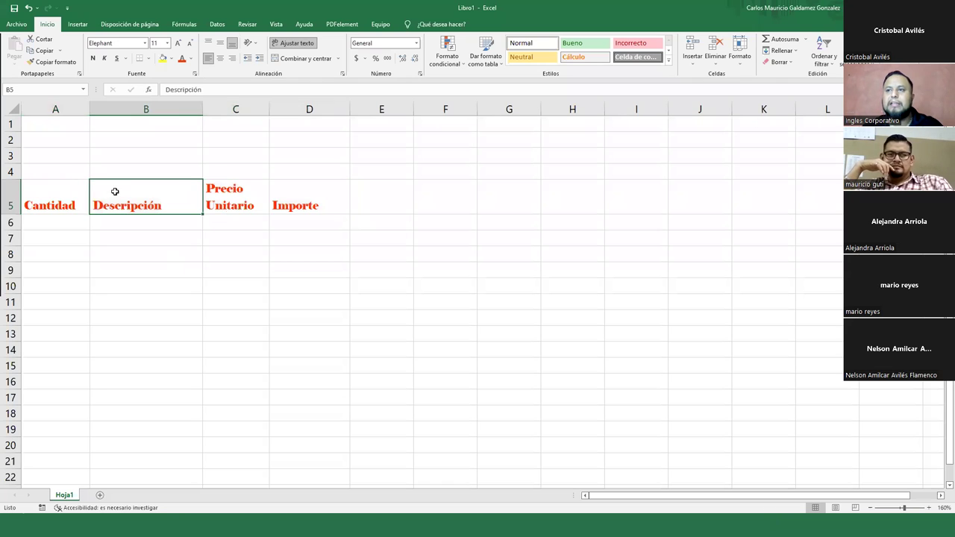
left_click_drag(61, 198, 293, 199)
left_click_drag(44, 198, 303, 192)
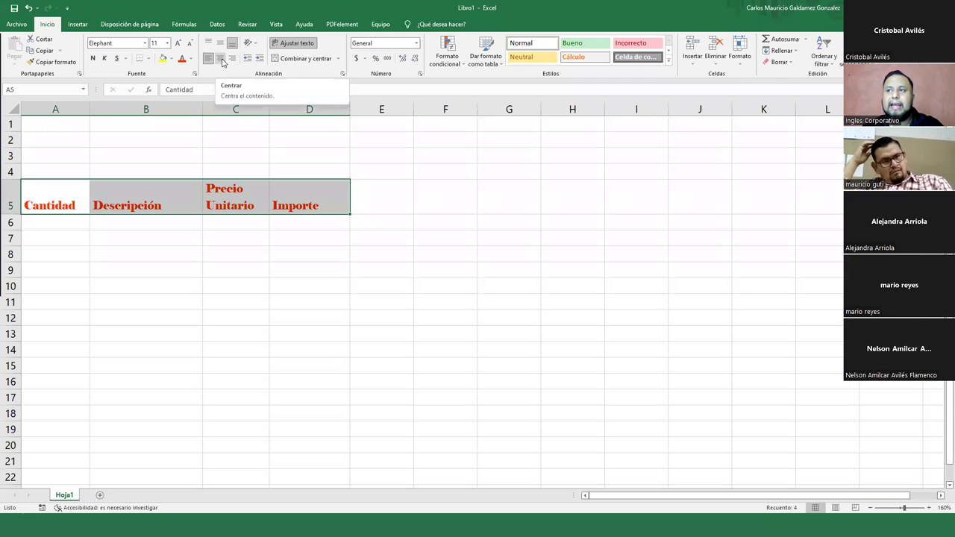
left_click(220, 59)
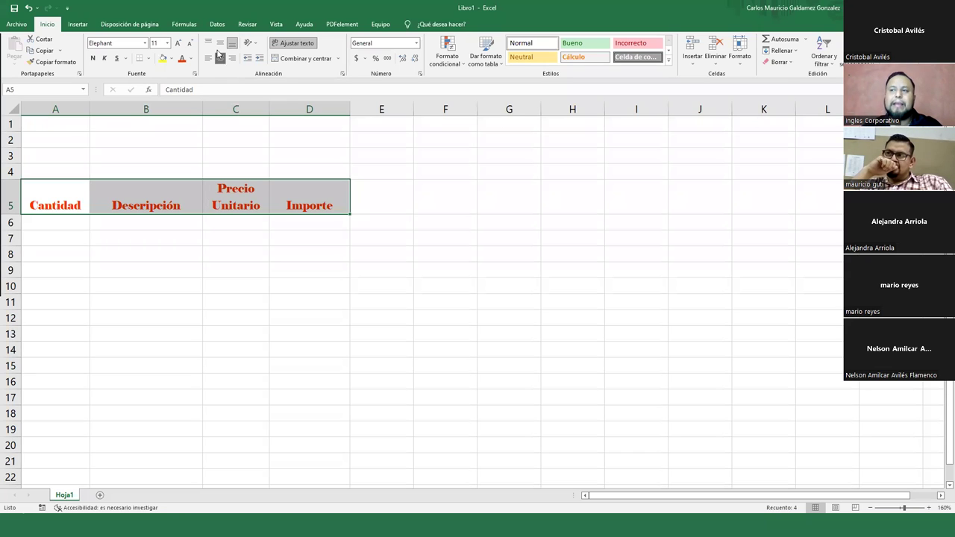
left_click(219, 45)
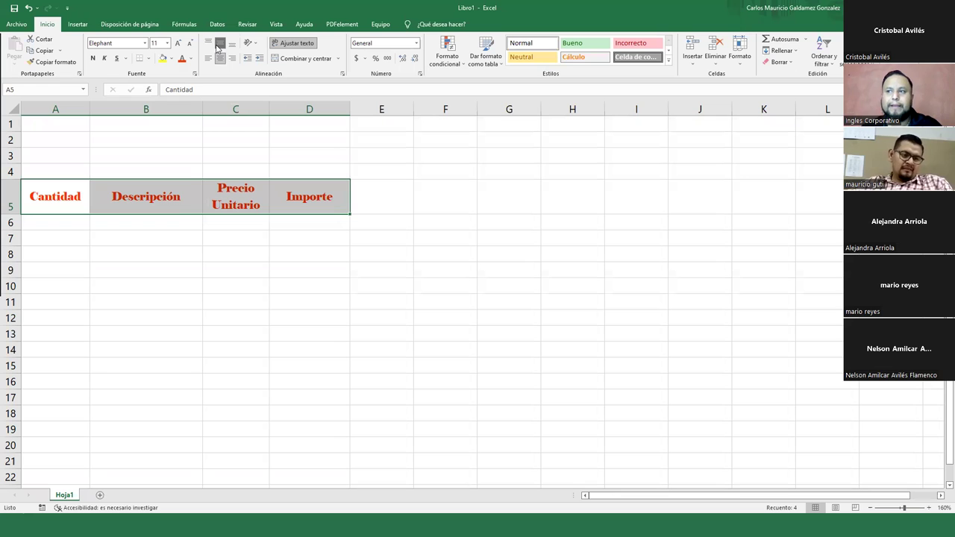
left_click(209, 43)
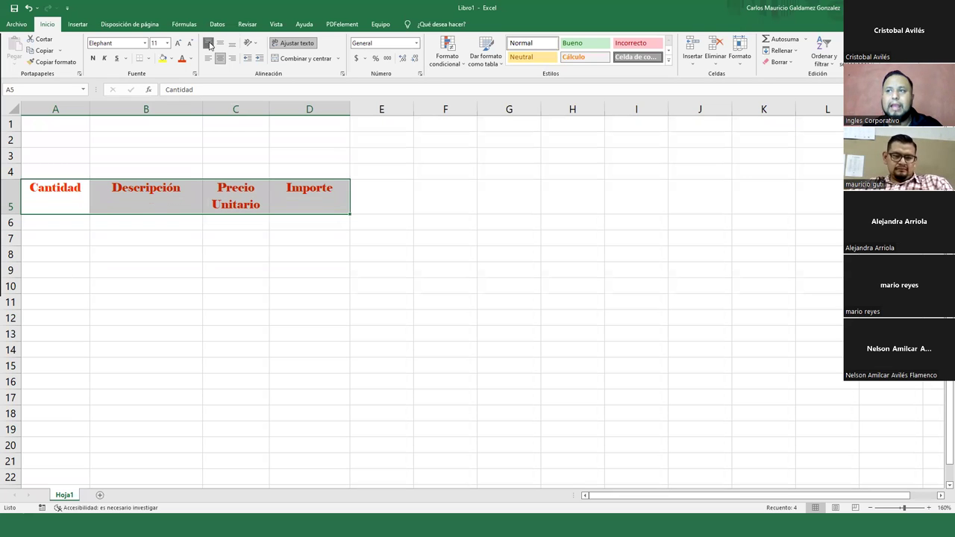
left_click(220, 44)
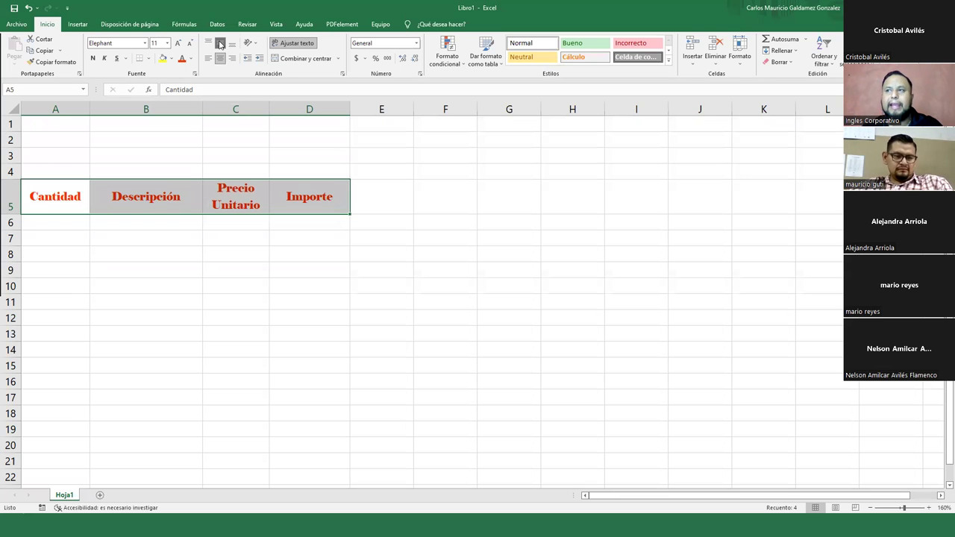
left_click(232, 43)
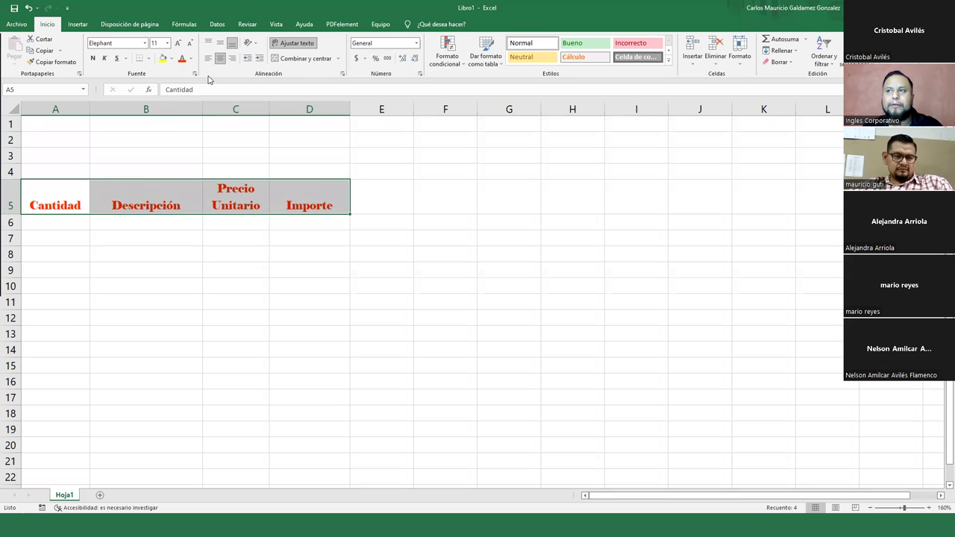
left_click(208, 59)
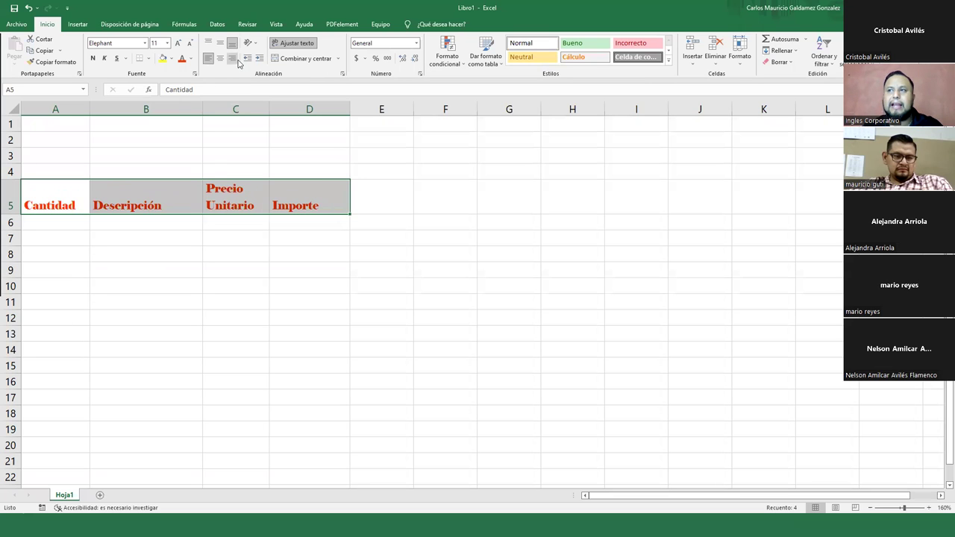
left_click(233, 60)
left_click(219, 60)
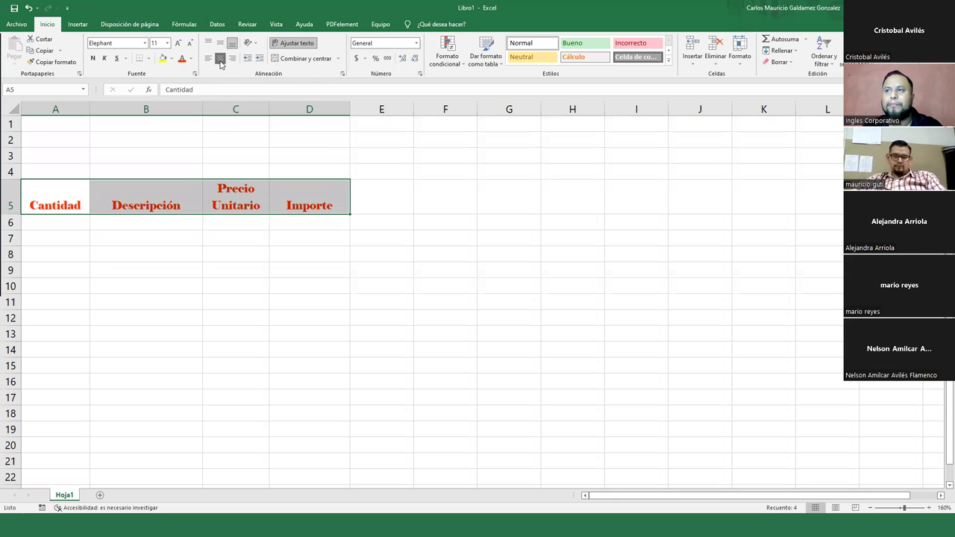
left_click(220, 59)
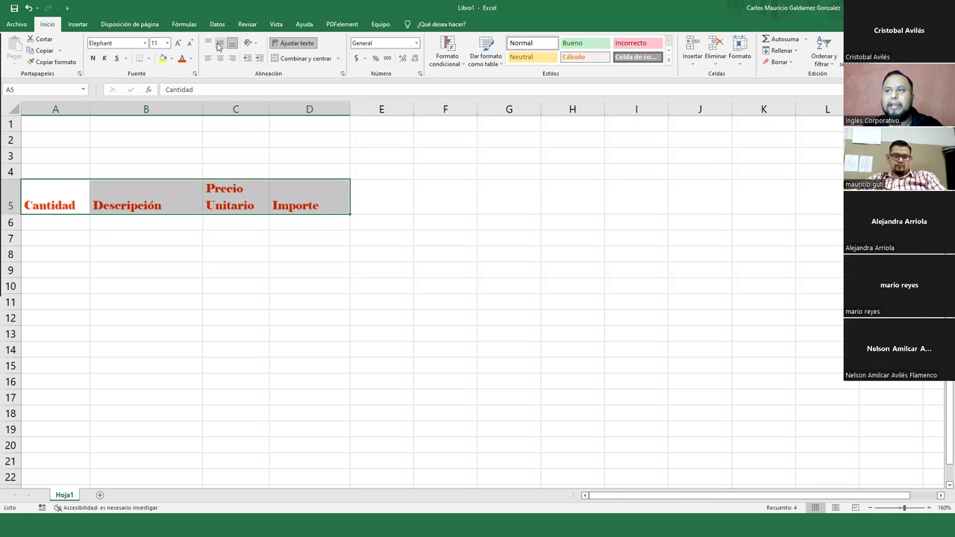
left_click(219, 43)
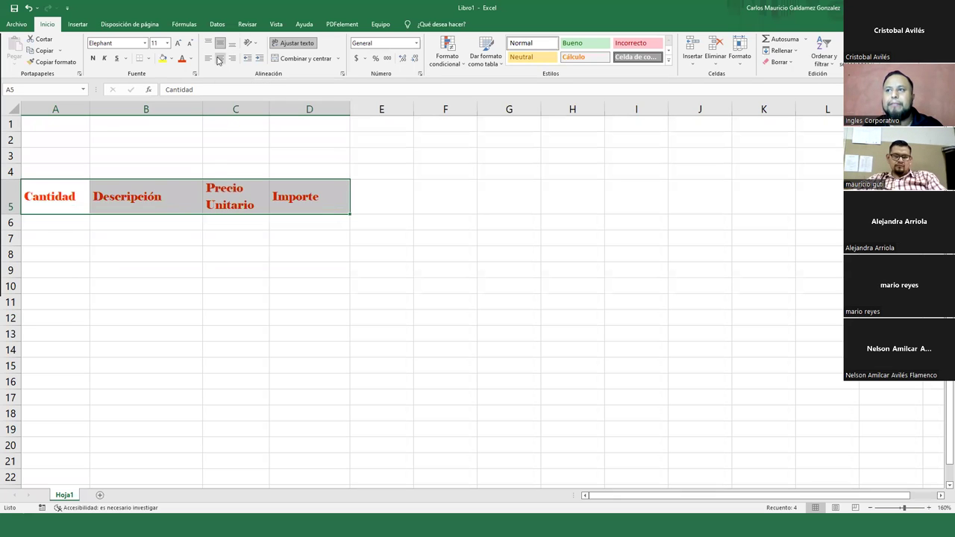
left_click(220, 59)
left_click_drag(65, 198, 310, 200)
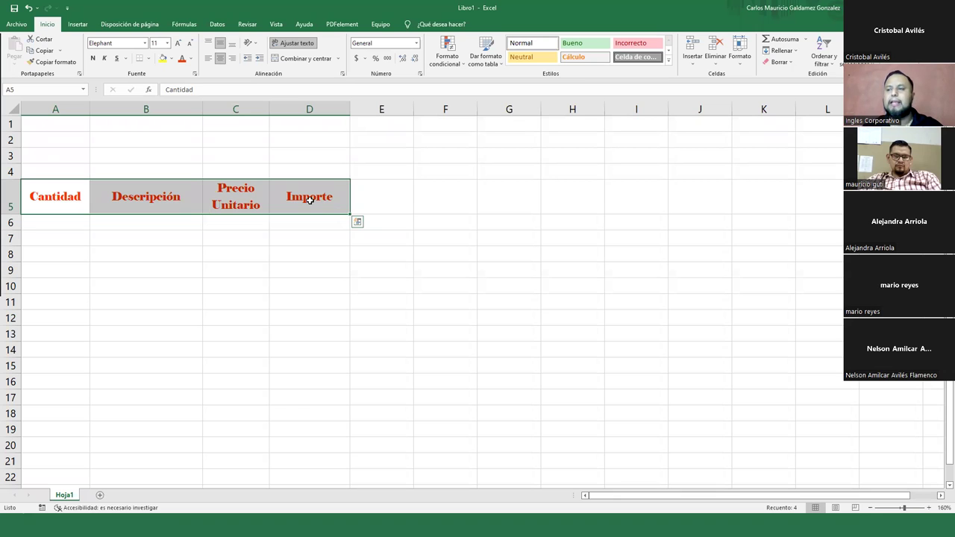
- Clear and reselect the header row, then switch to the 'Cambiar el Color de Fuente' slide
left_click(65, 225)
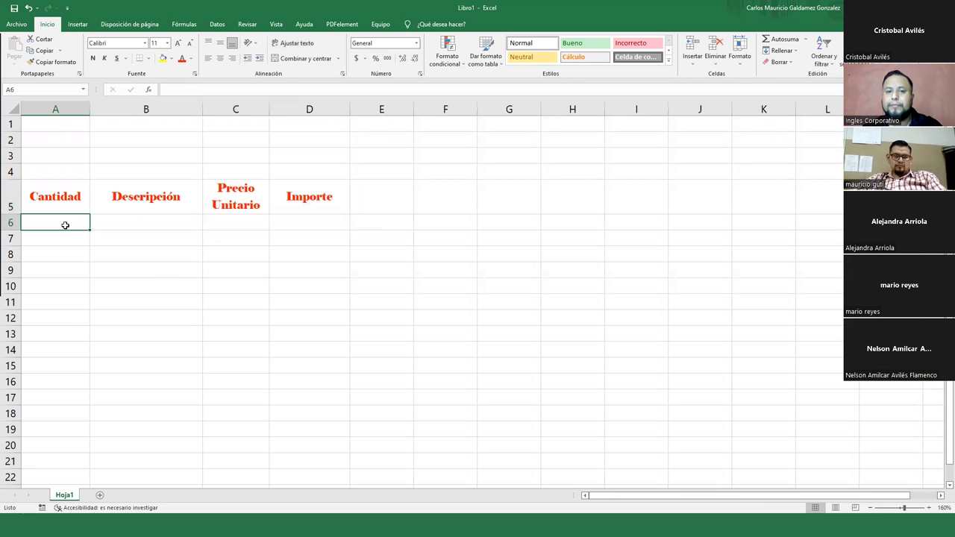
left_click_drag(63, 200, 300, 199)
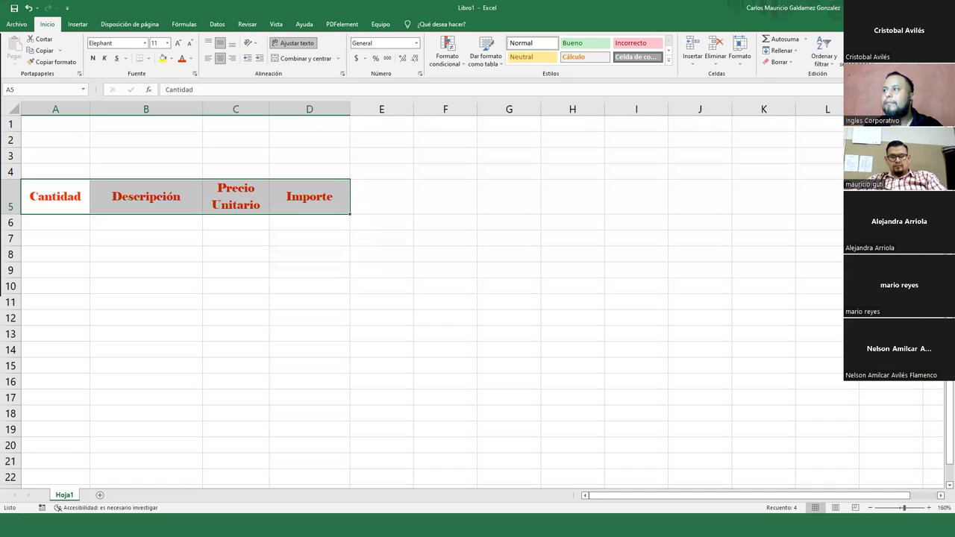
key("alt+Tab")
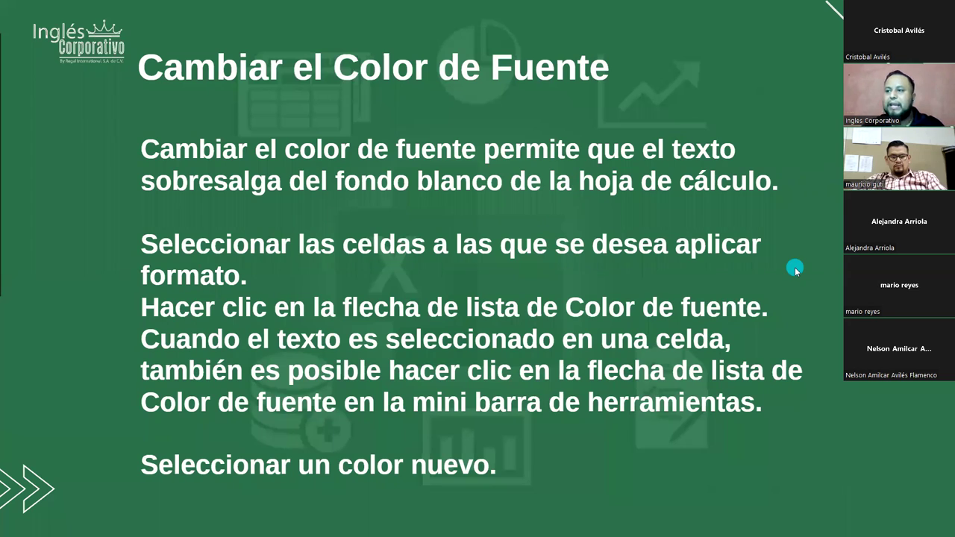
- Advance the slideshow to the font-colour example, then switch back to the Libro1 workbook
key("Right")
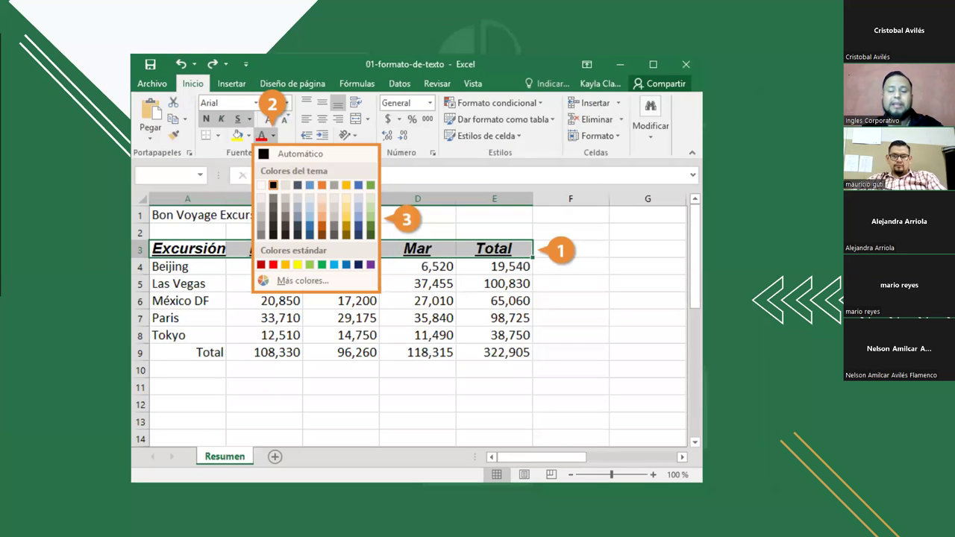
key("alt+Tab")
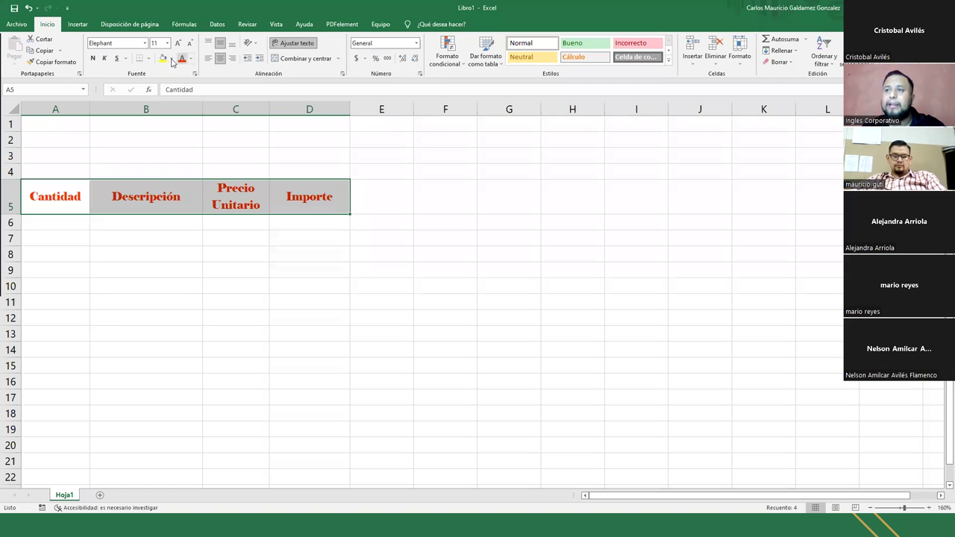
- Give the Cantidad–Importe headers in A5:D5 a grey theme fill colour
left_click(171, 59)
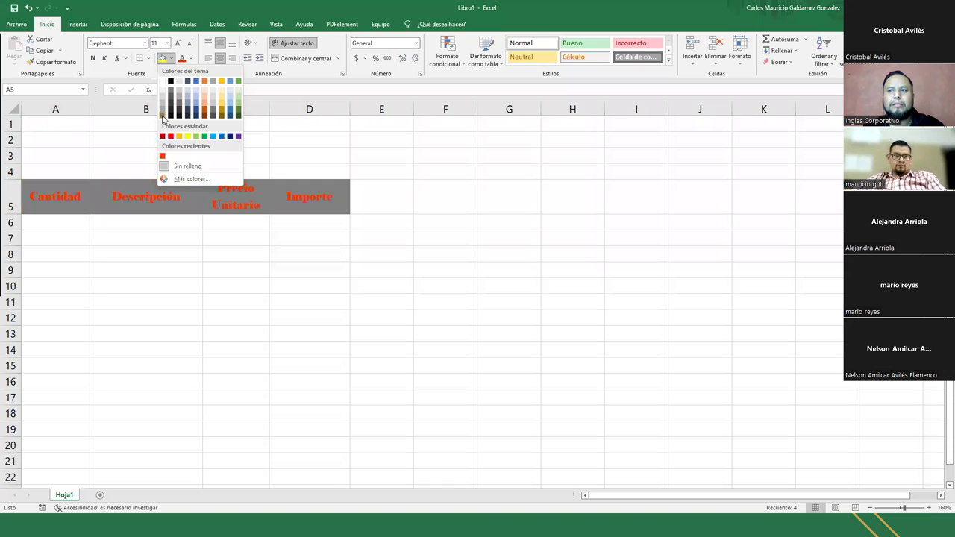
left_click(162, 106)
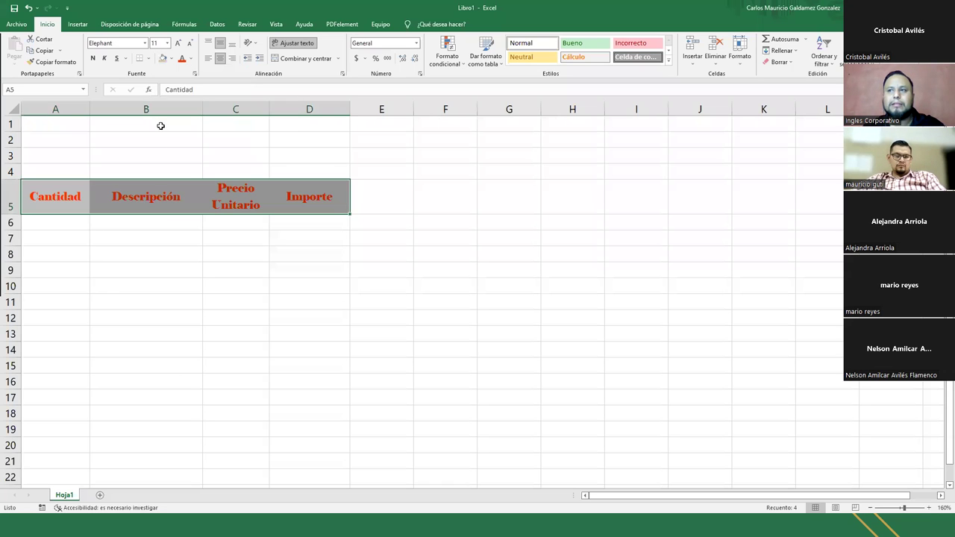
left_click(159, 198)
left_click_drag(71, 196, 294, 203)
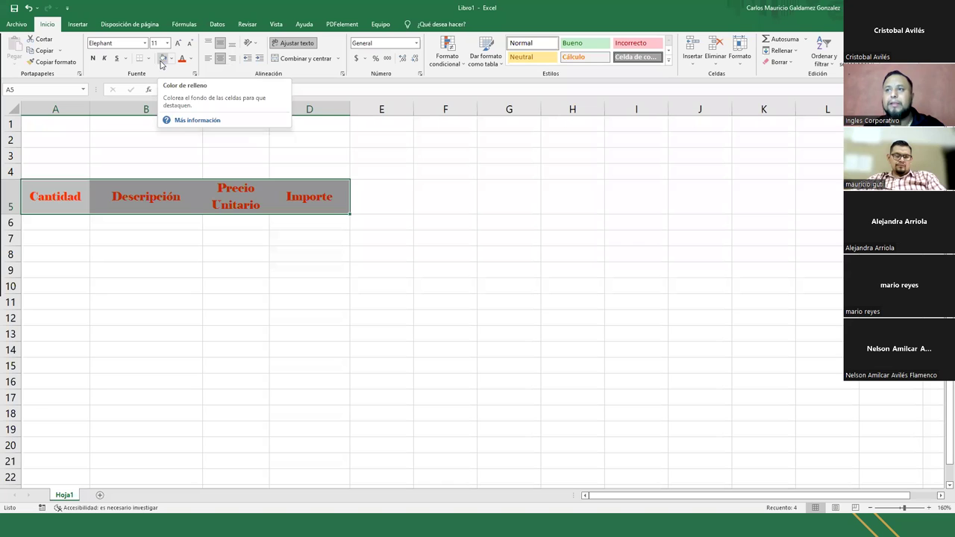
left_click_drag(69, 203, 309, 197)
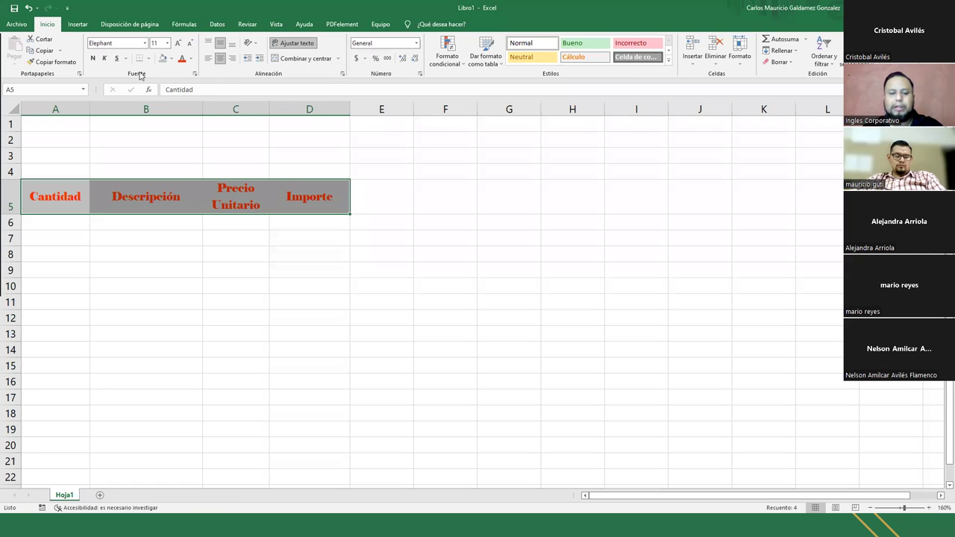
key("ctrl+p")
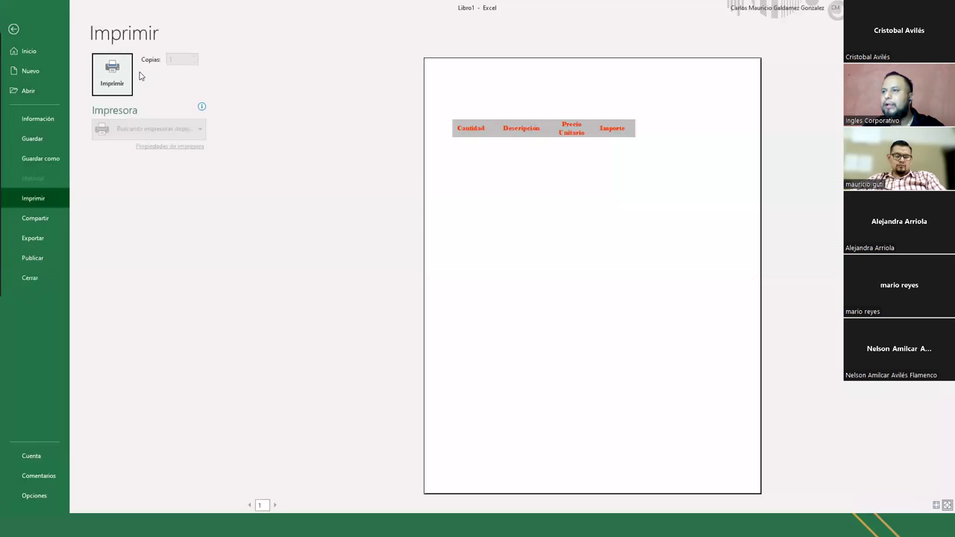
left_click(531, 157)
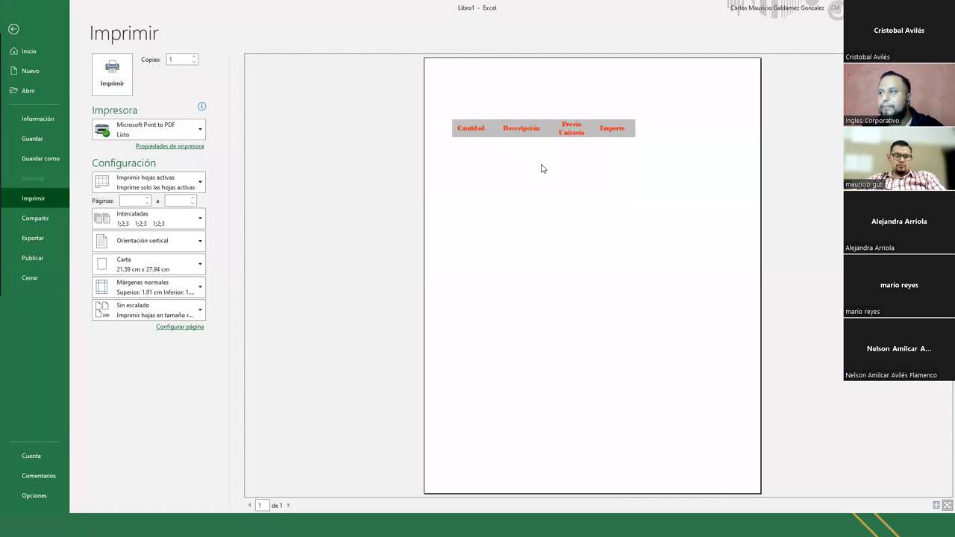
left_click(546, 167)
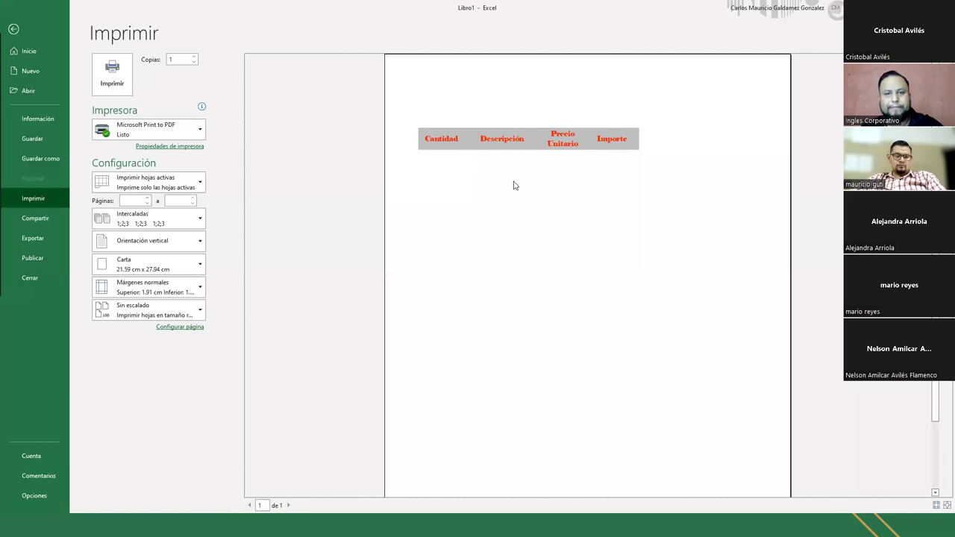
key("Escape")
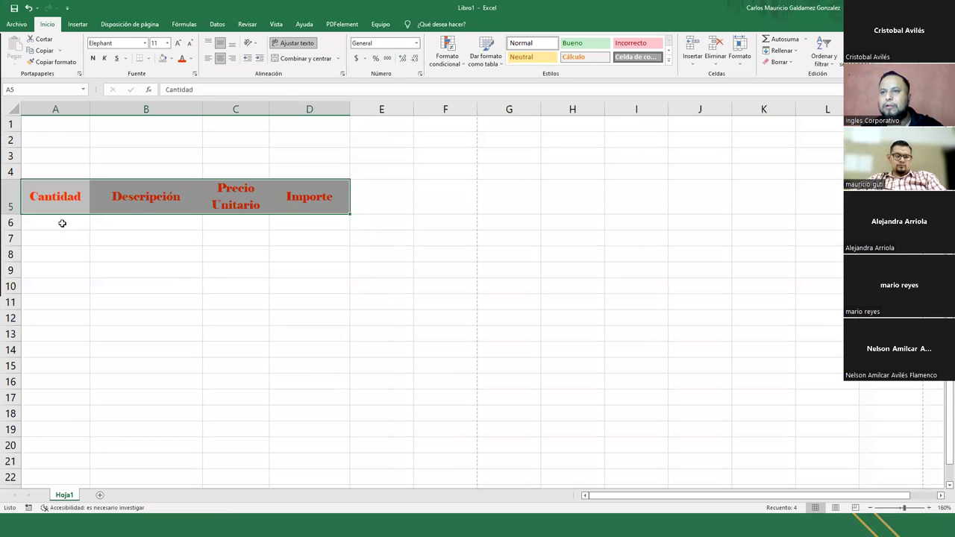
- Enter the quantities 3, 4, 5, 3, 3 and 4 into cells A6 to A11
left_click(62, 224)
type("3")
key("Return")
type("4")
key("Return")
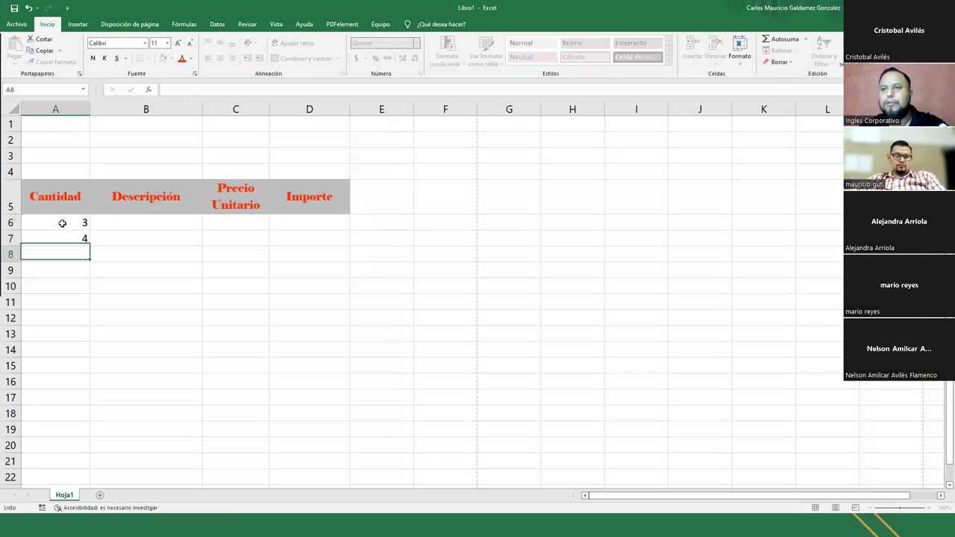
type("5")
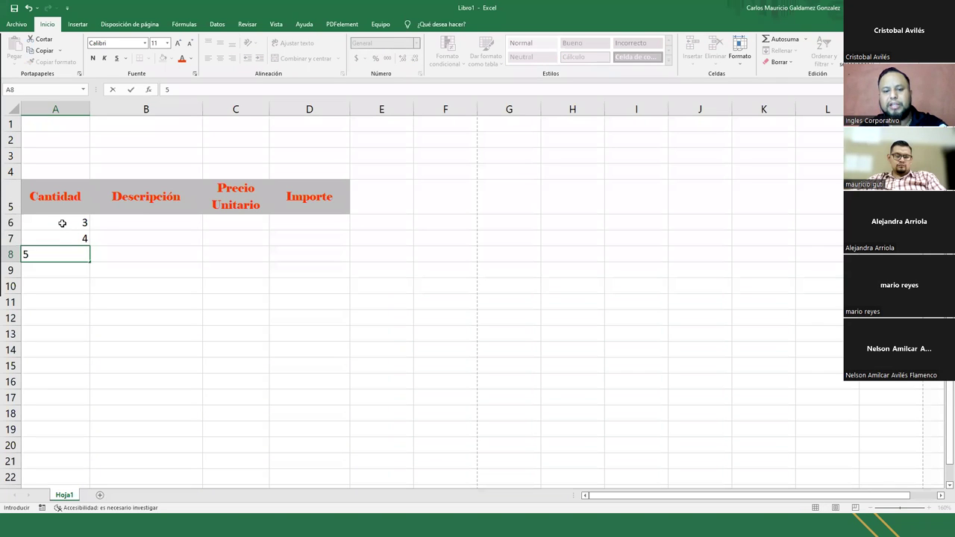
key("Return")
type("3")
key("Return")
type("3")
key("Return")
type("4")
key("Return")
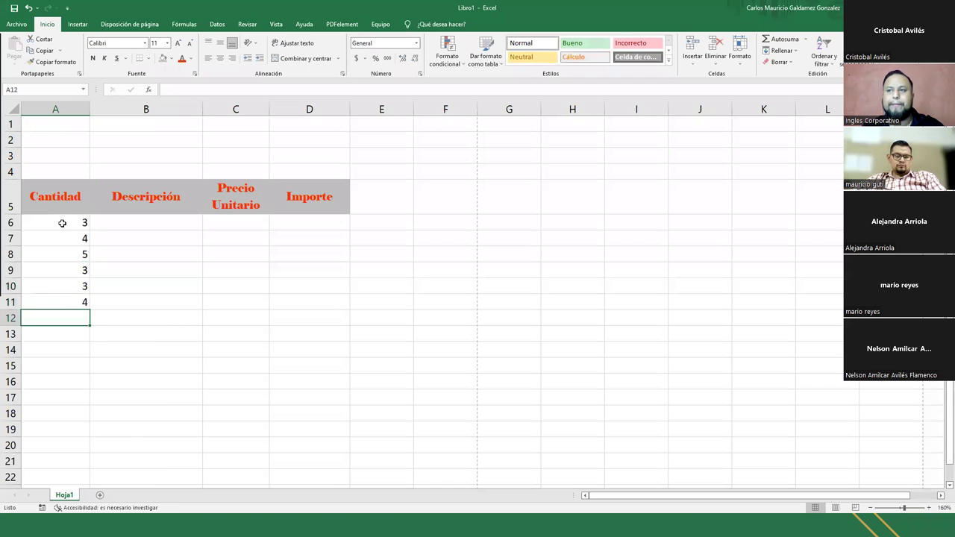
left_click(131, 223)
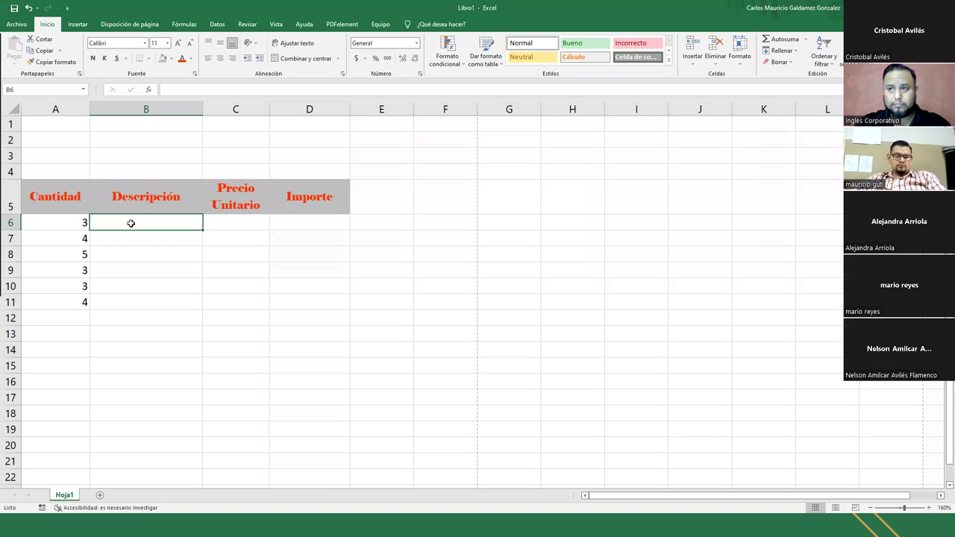
- Enter Bolsa de Cemento, Vidrios polarizados, lbs de Clavo 1" and lbs de Clavo 1 1/2" in B6:B9
type("Bolsa de C")
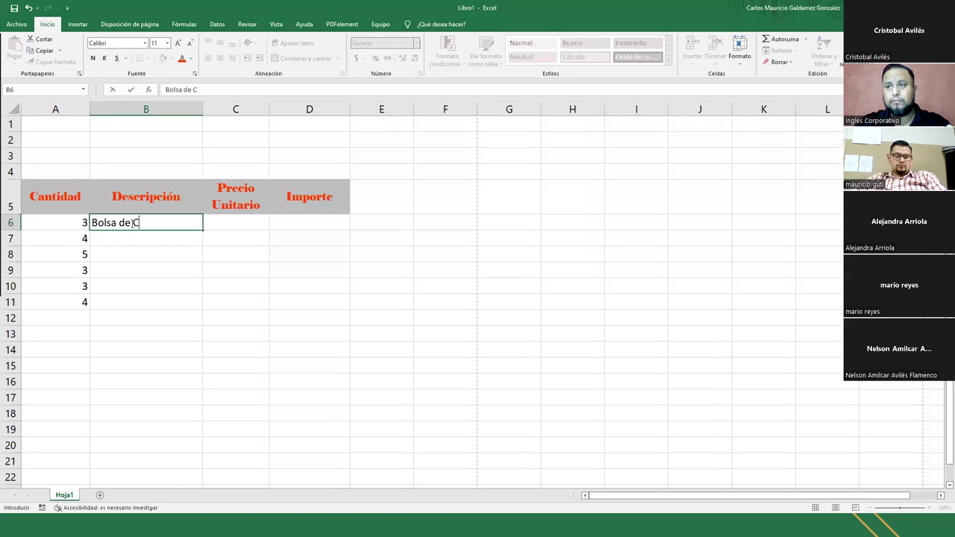
type("emento")
key("Return")
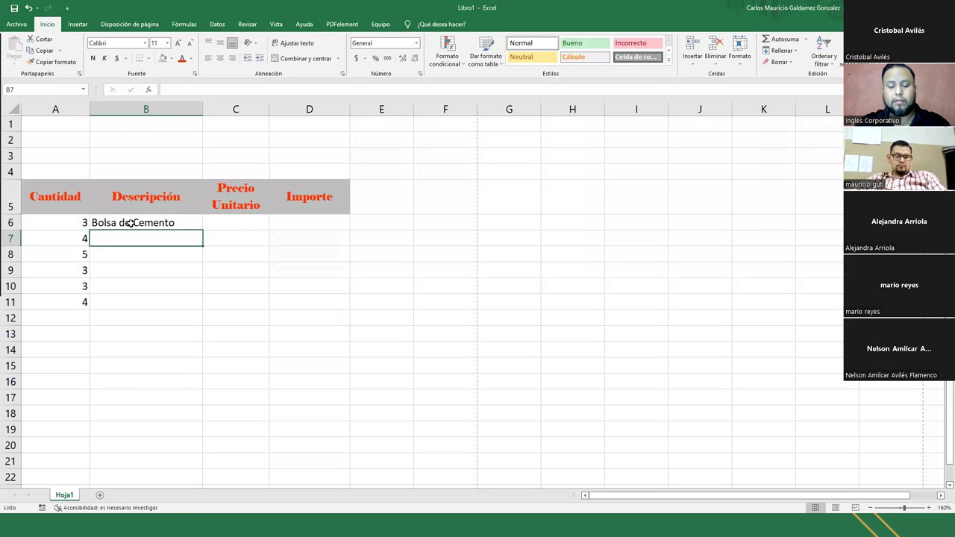
type("Vidrio")
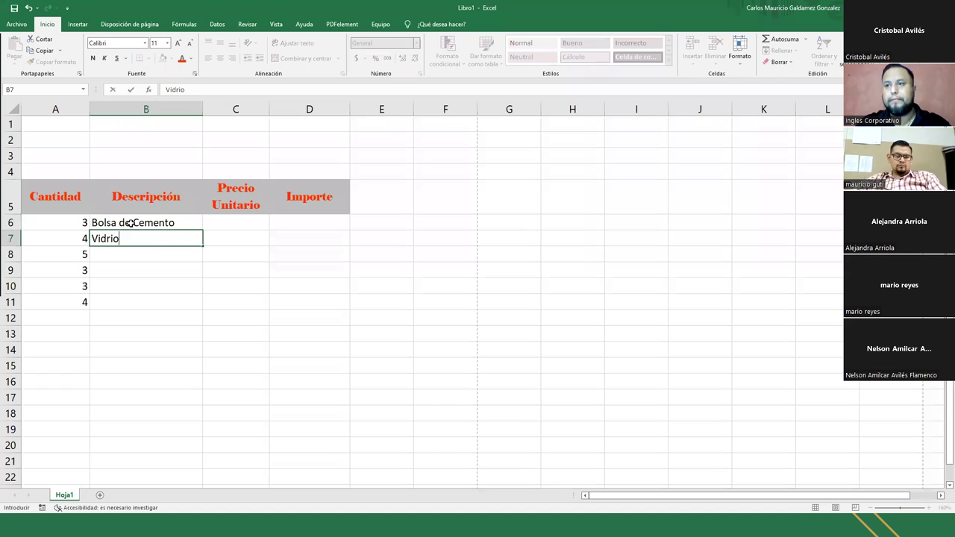
type("s polarizados")
key("Return")
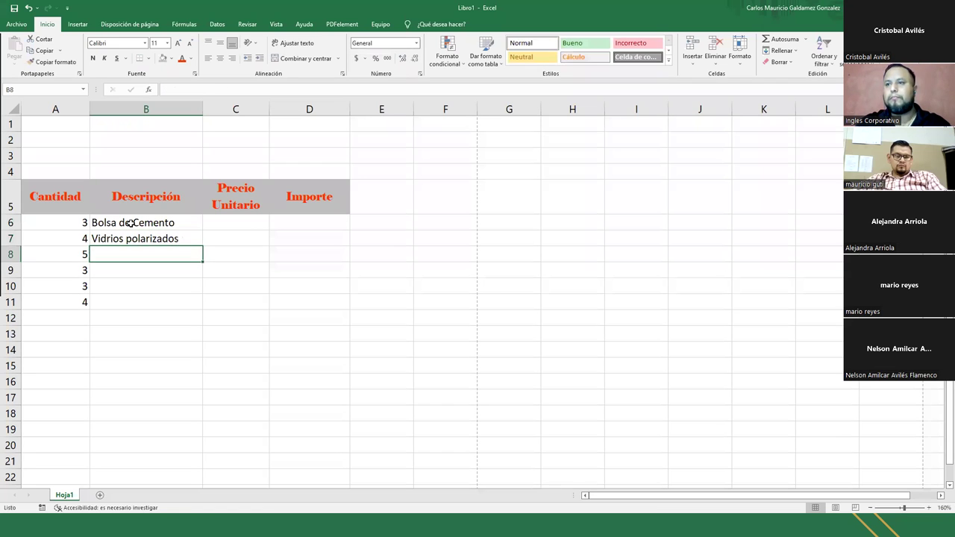
type("lbs ")
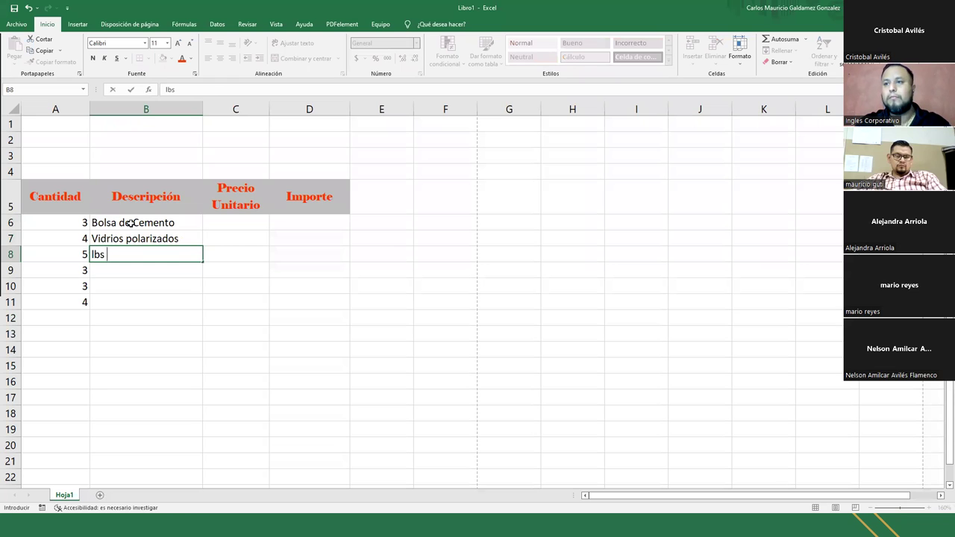
type("de Clavo ")
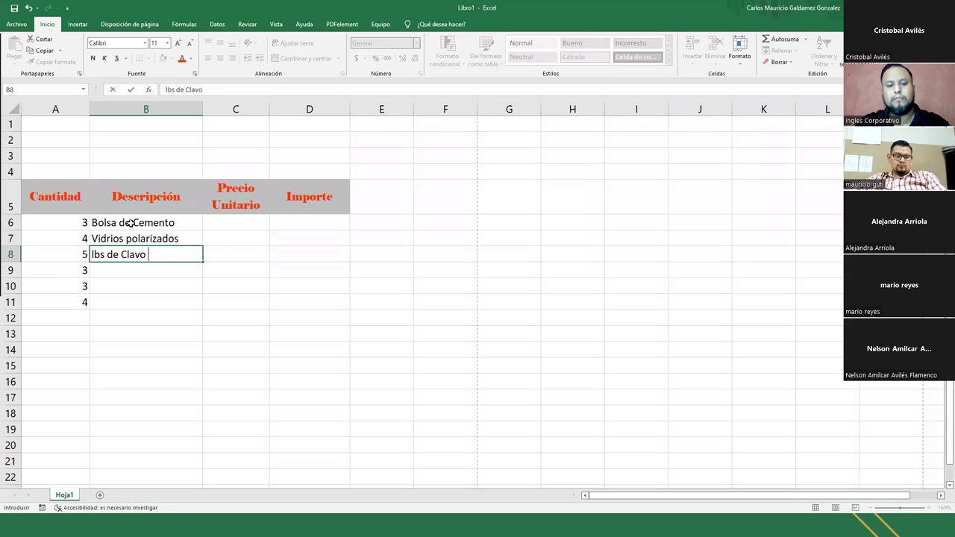
type("1!")
key("BackSpace")
type("\"")
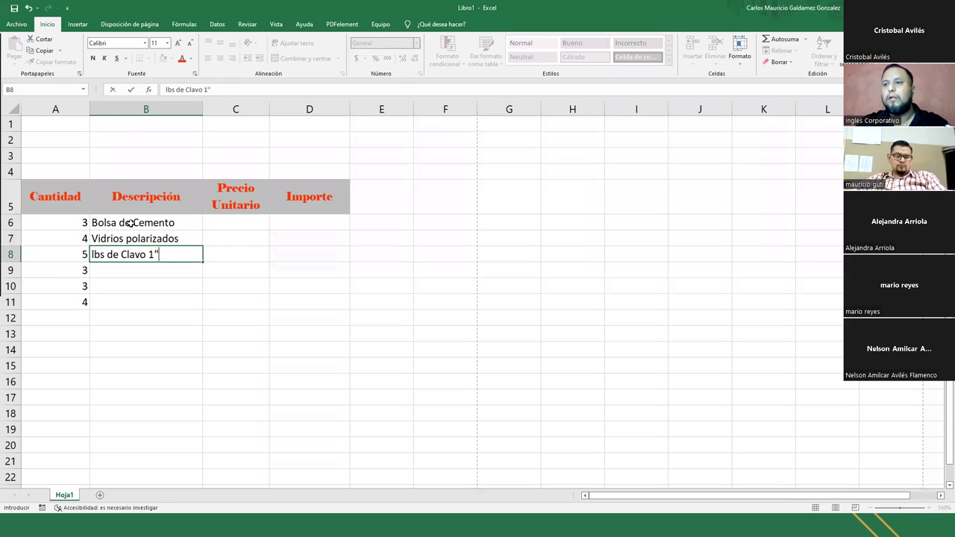
key("Return")
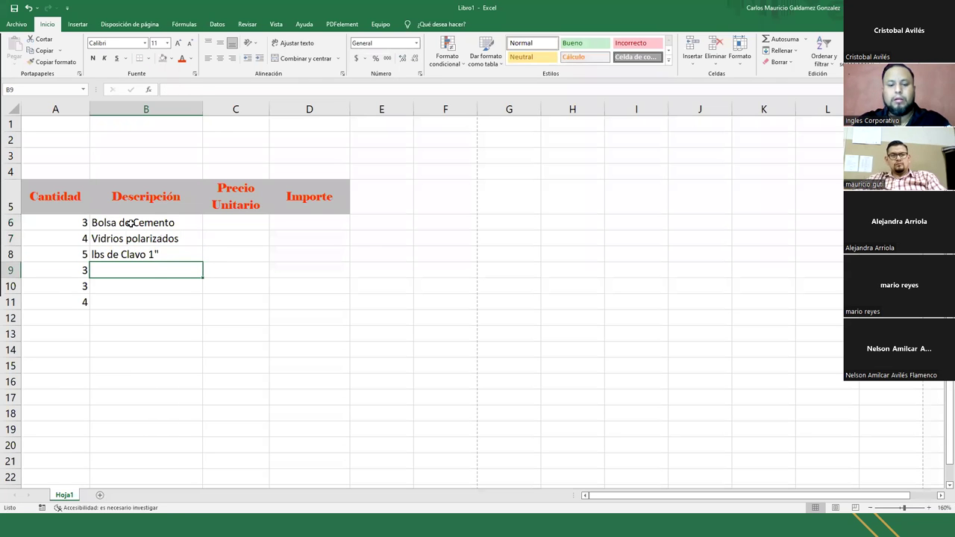
type("lbs de Clavo ")
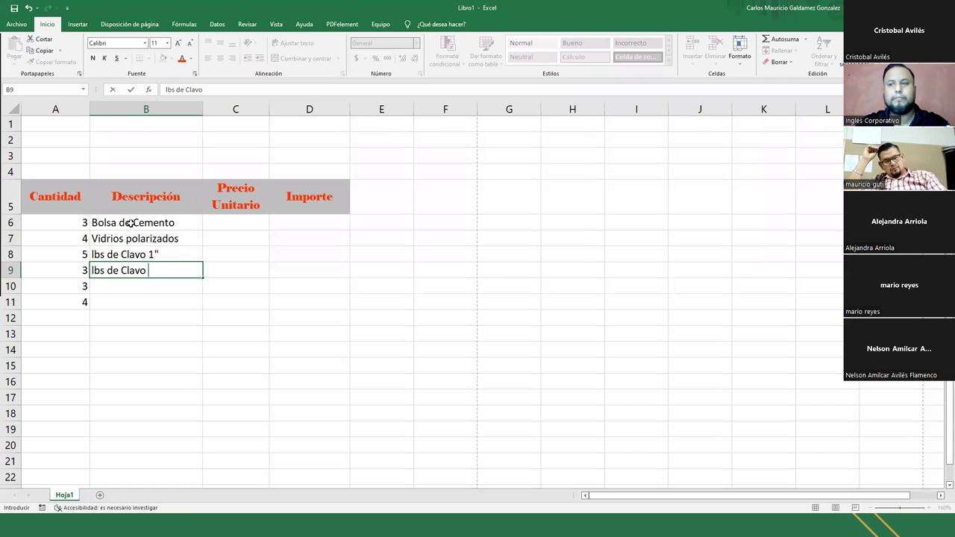
type("d1 1&2")
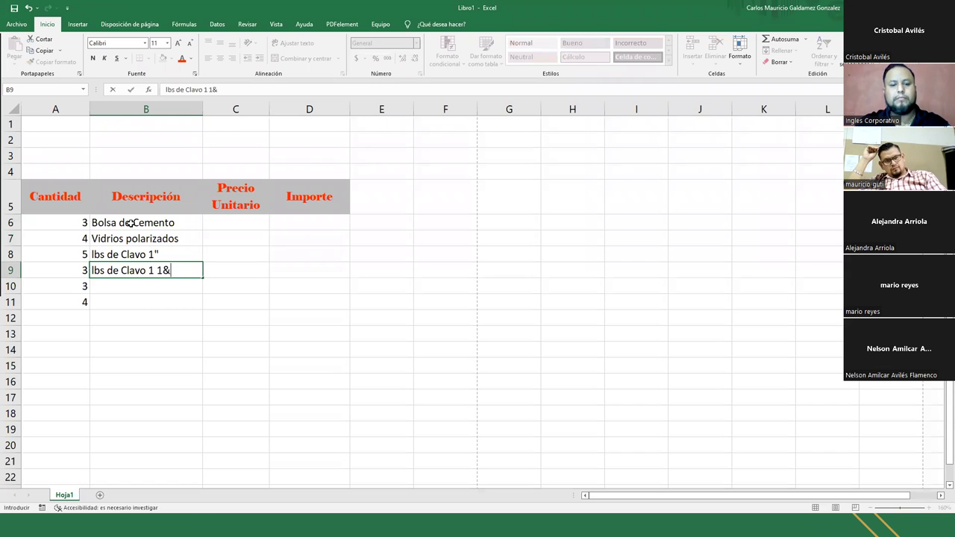
key("BackSpace")
type("/2")
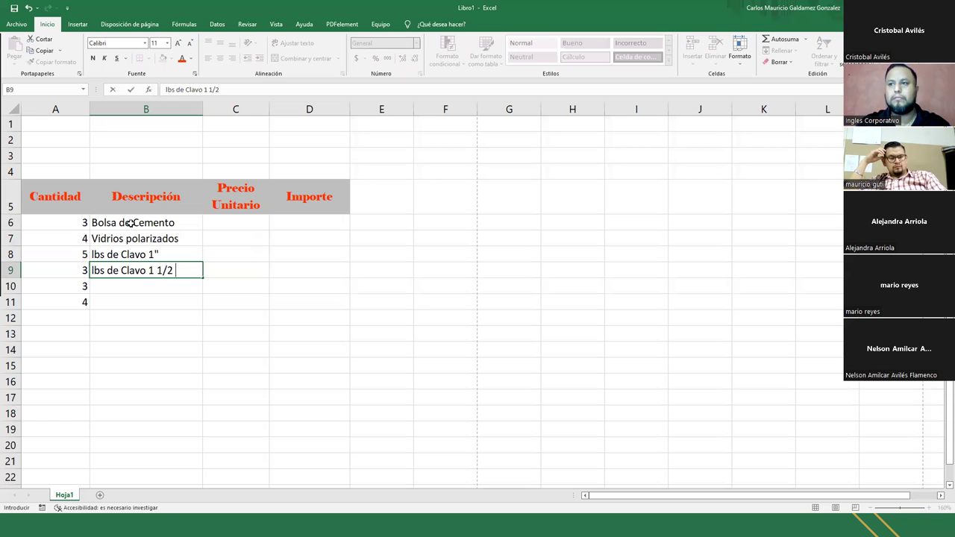
key("BackSpace")
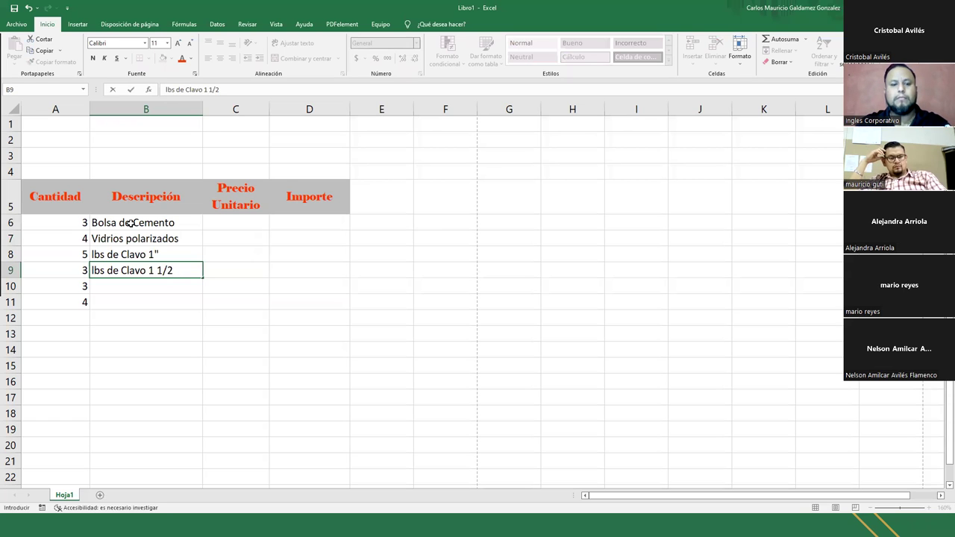
type("\"")
key("Return")
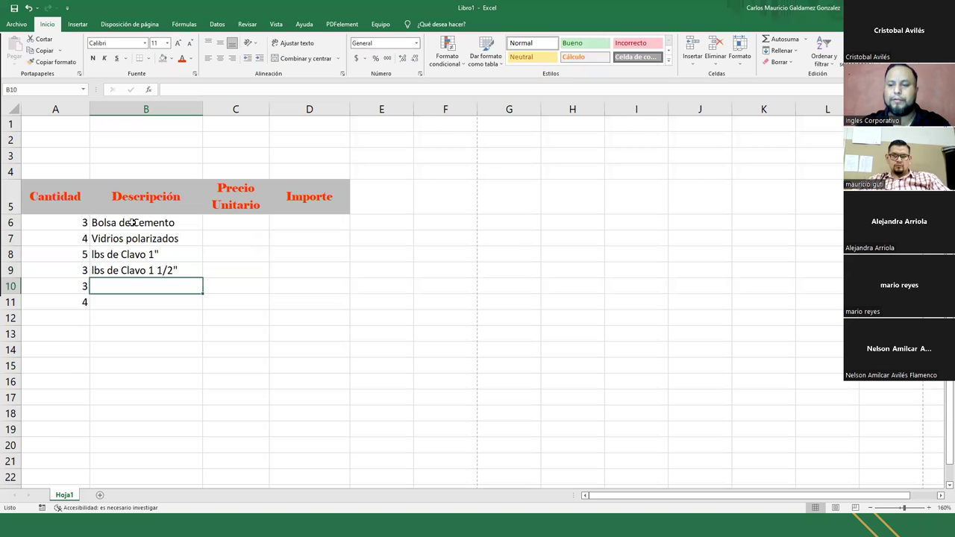
- Change the first quantity in A6 from 3 to 15
left_click(79, 222)
type("1")
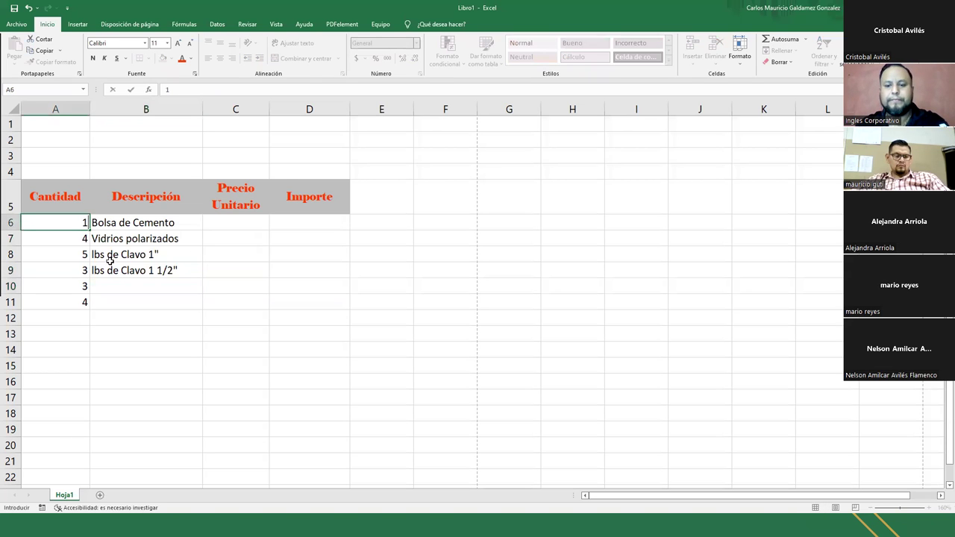
type("5")
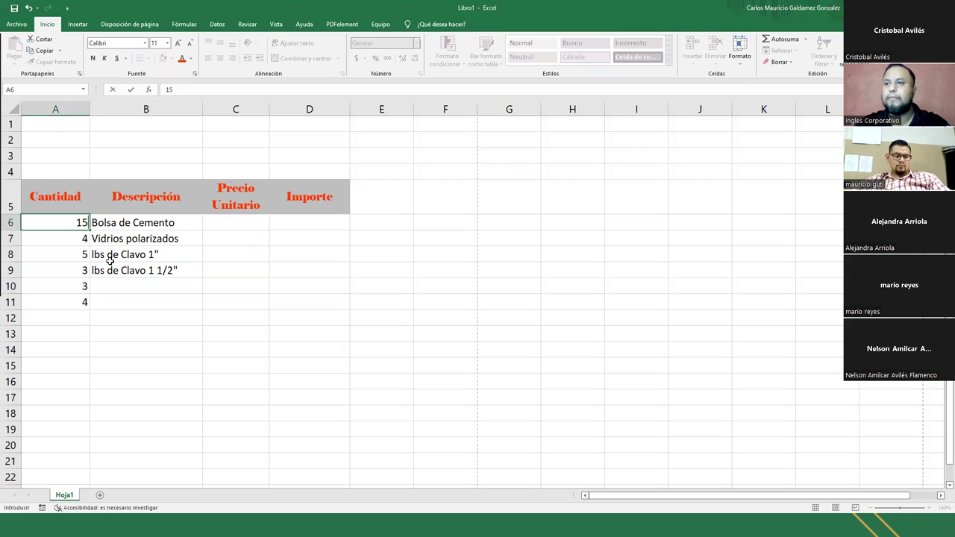
key("Down")
key("Down")
key("Down")
key("Down")
key("Right")
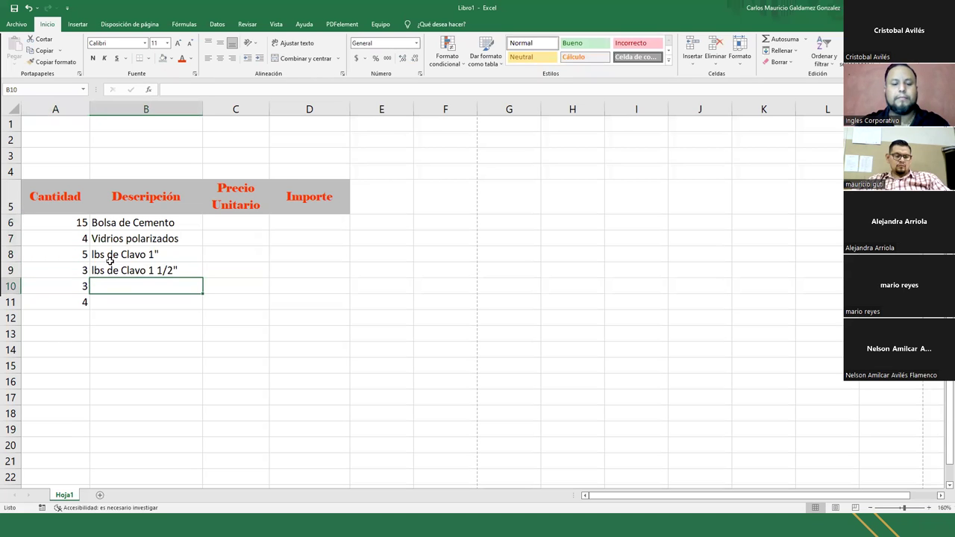
- Add the descriptions carretillas de grava and carretillas de arena in B10 and B11
type("carreti")
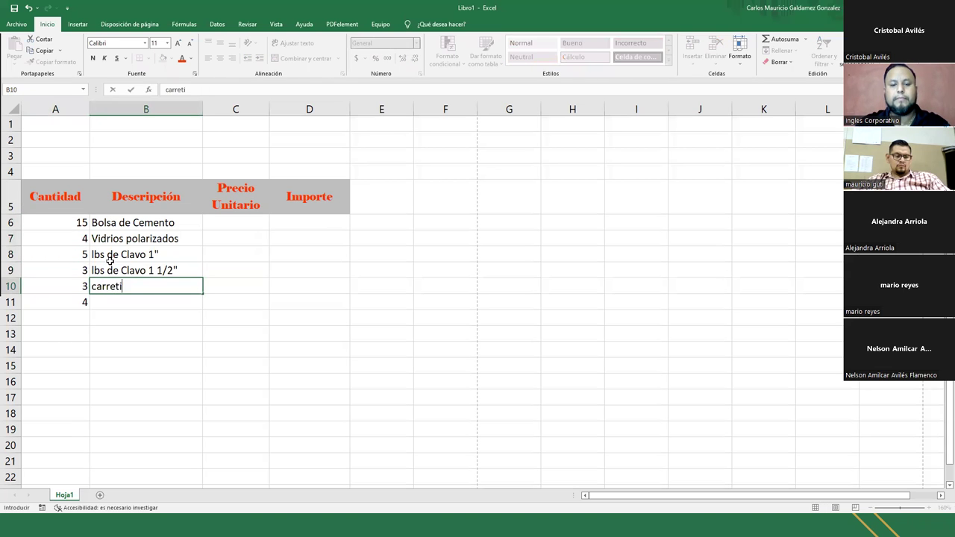
type("llas de grava")
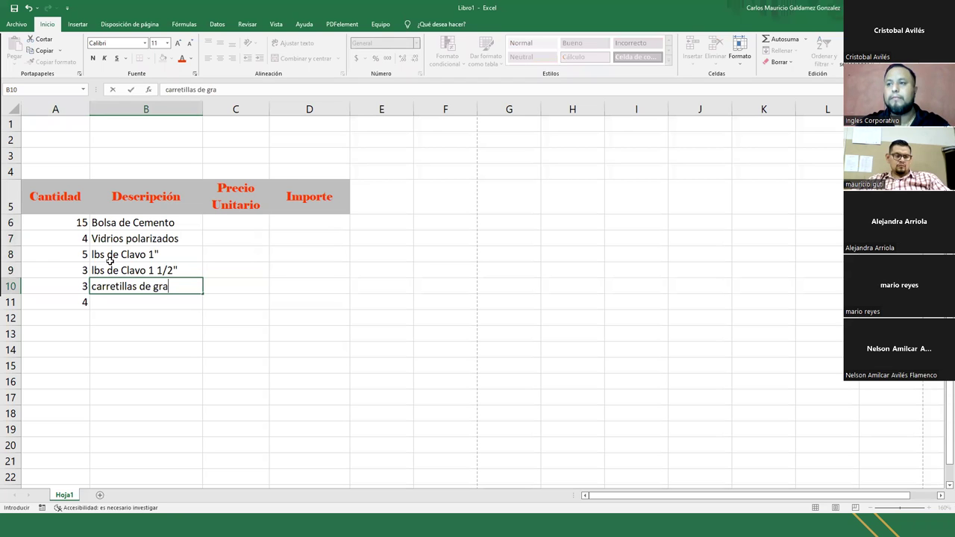
key("Return")
type("Carr")
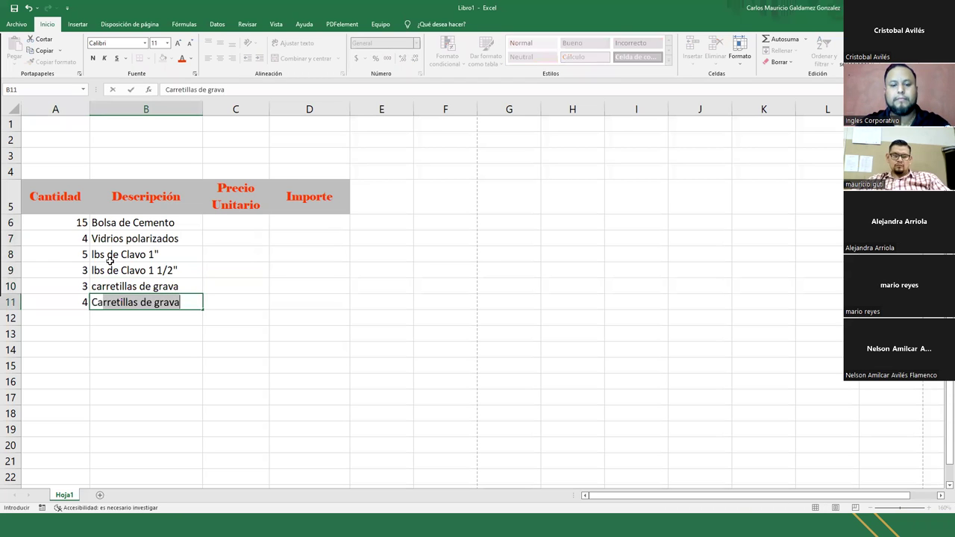
key("BackSpace")
key("BackSpace")
key("BackSpace")
key("BackSpace")
key("BackSpace")
type("carret")
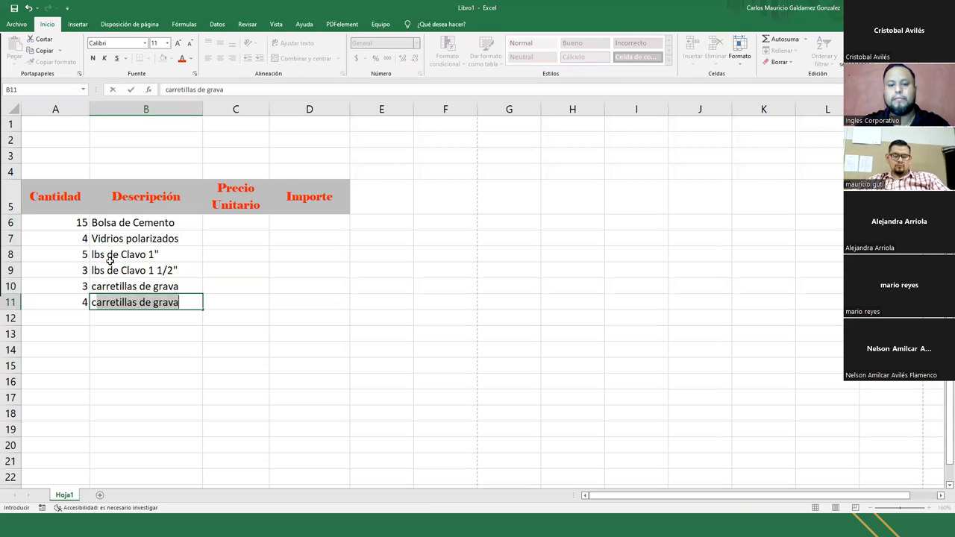
type("illas de ")
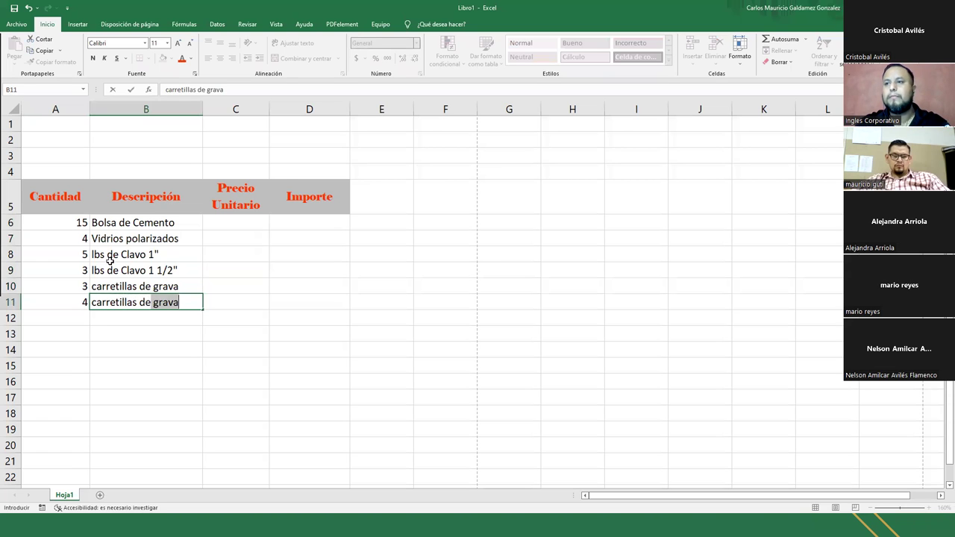
type("arena")
key("Return")
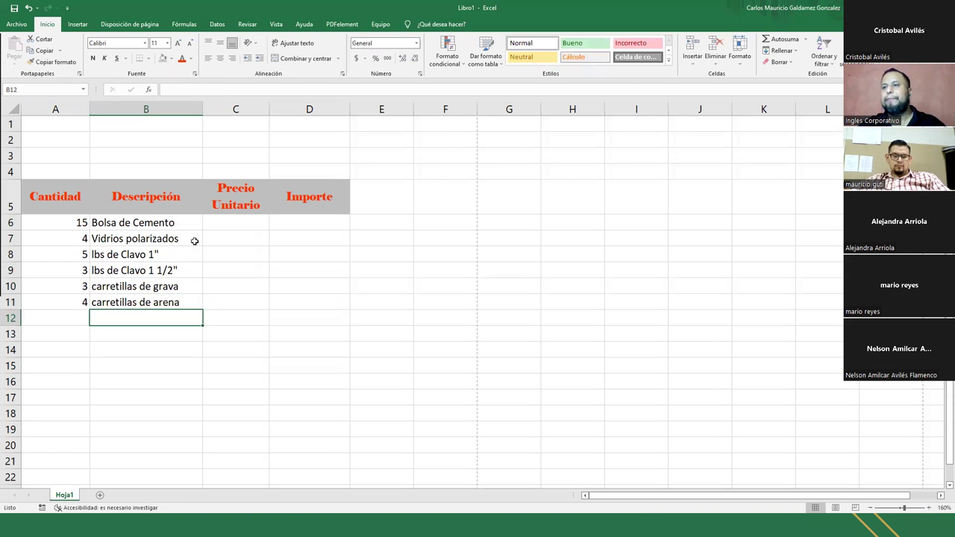
left_click(235, 226)
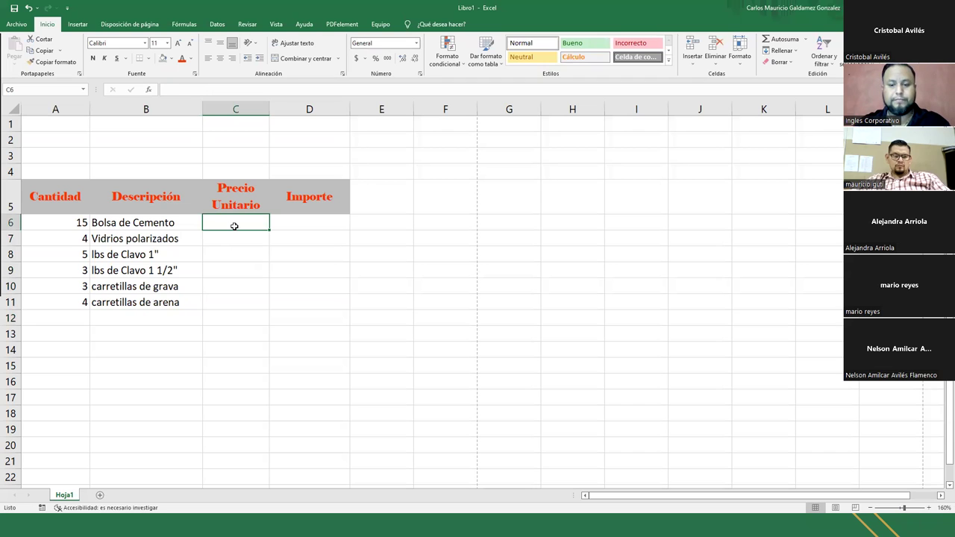
- Enter unit prices 8.75, 4.99, 1.99, 2.45, 18 and 19.5 in C6:C11
type("8.75")
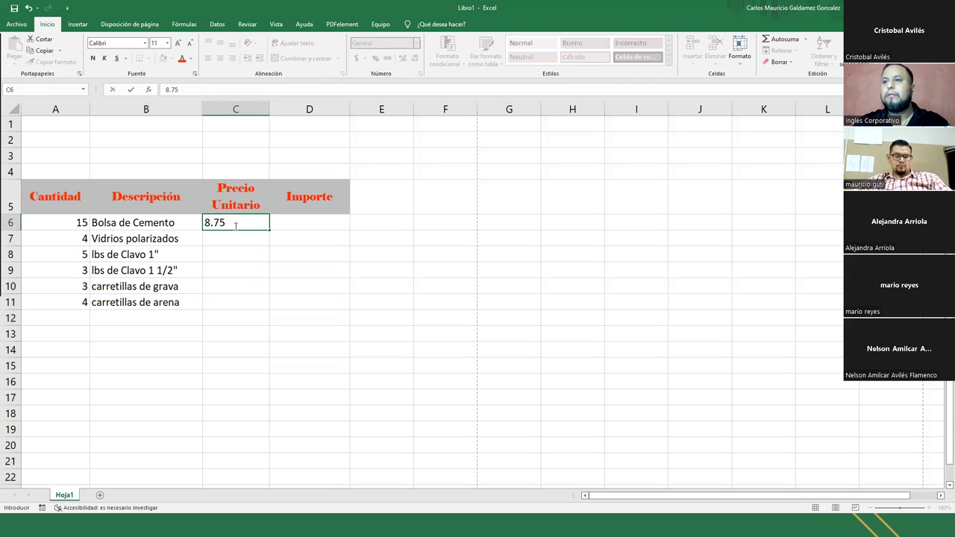
key("Return")
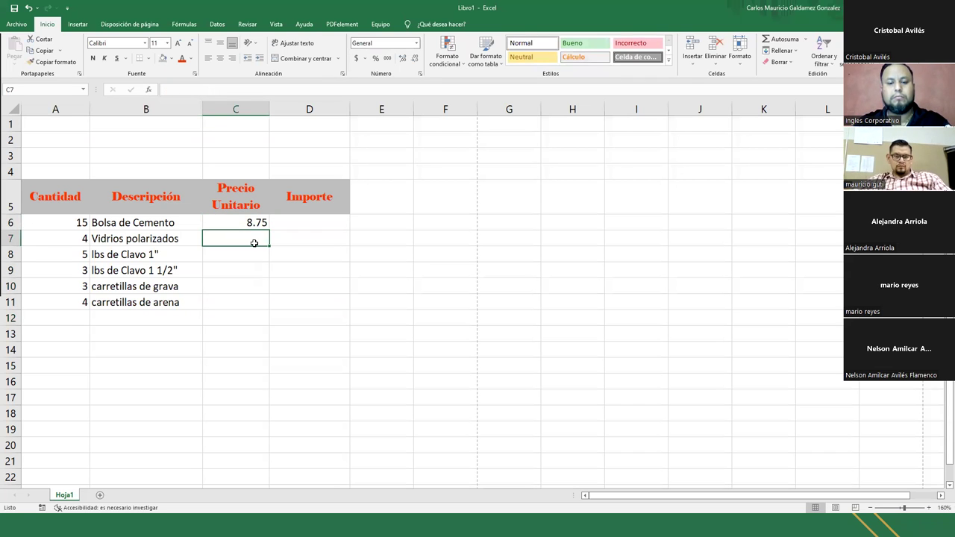
type("4.99")
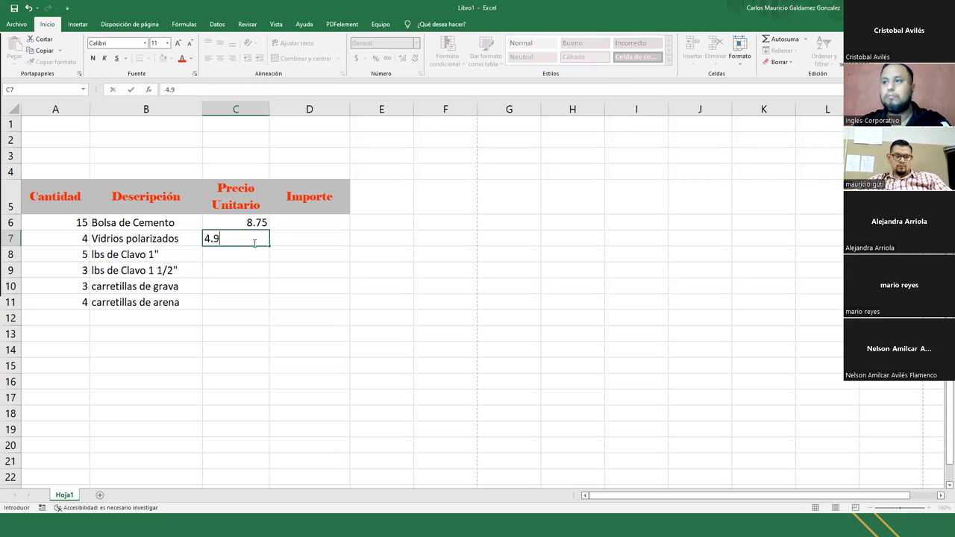
key("Return")
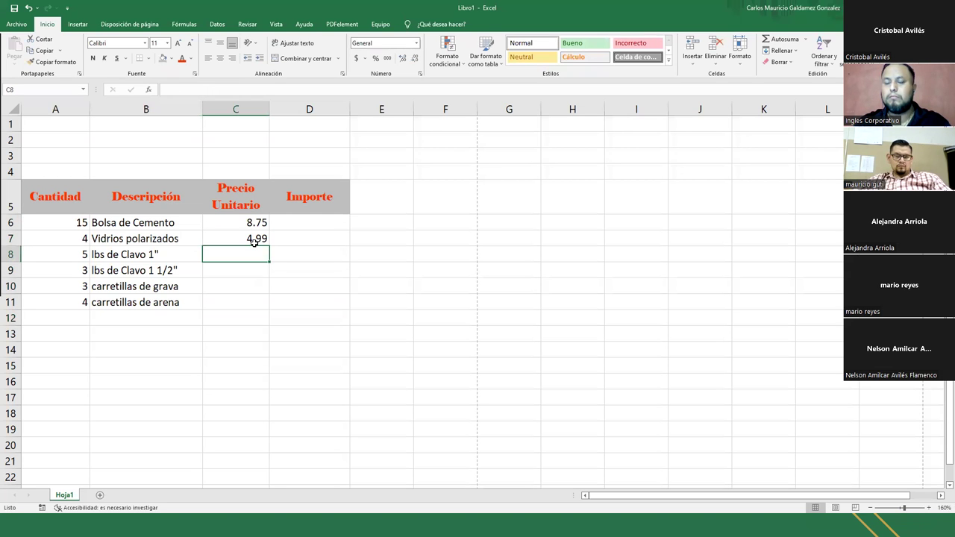
type("1.99")
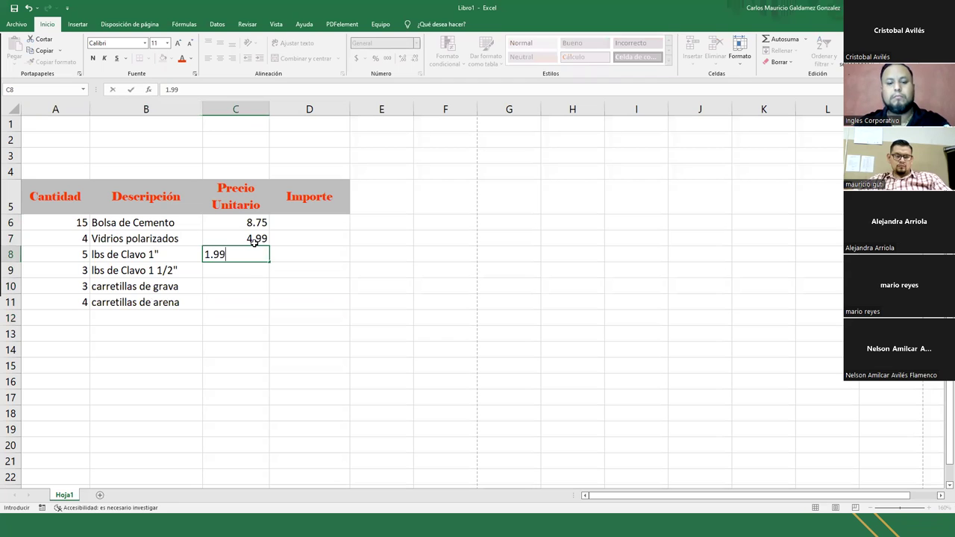
key("Return")
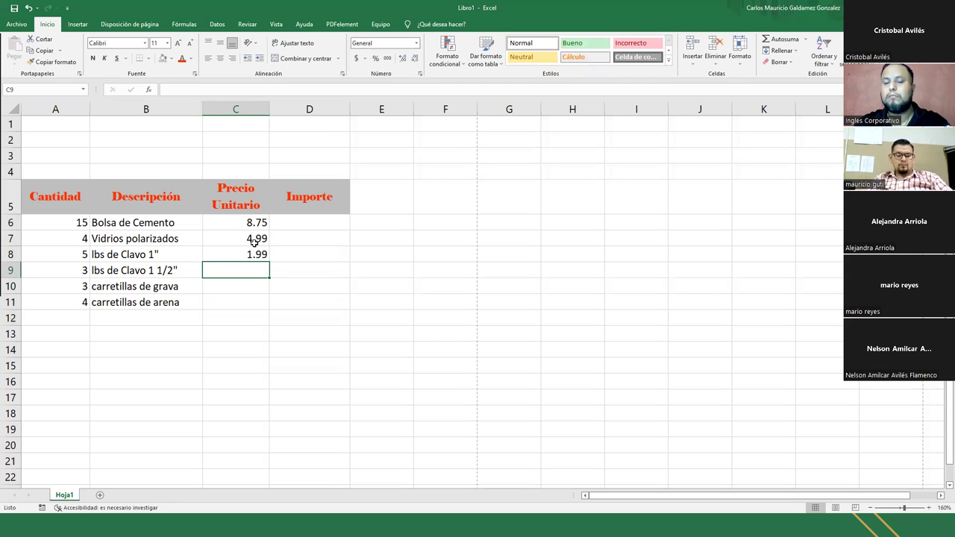
type("2.45")
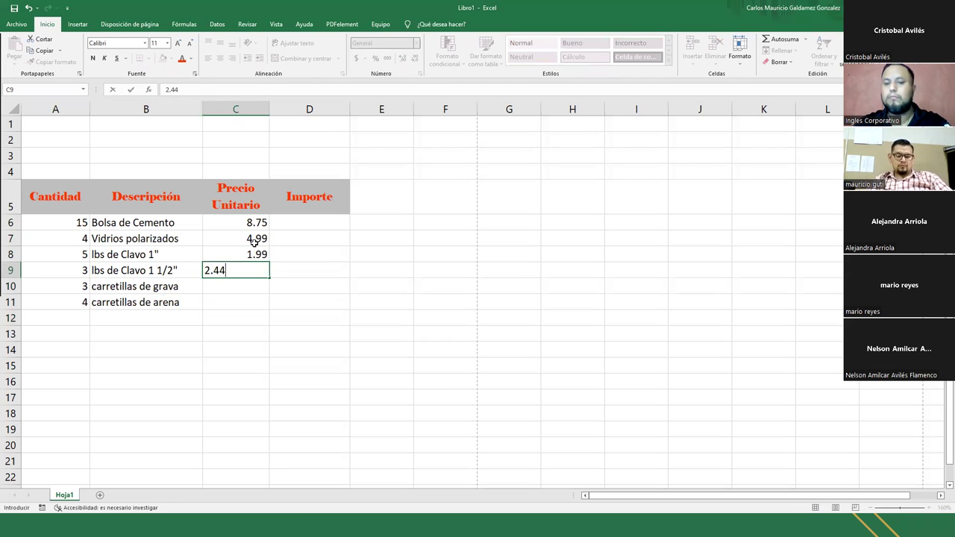
key("Return")
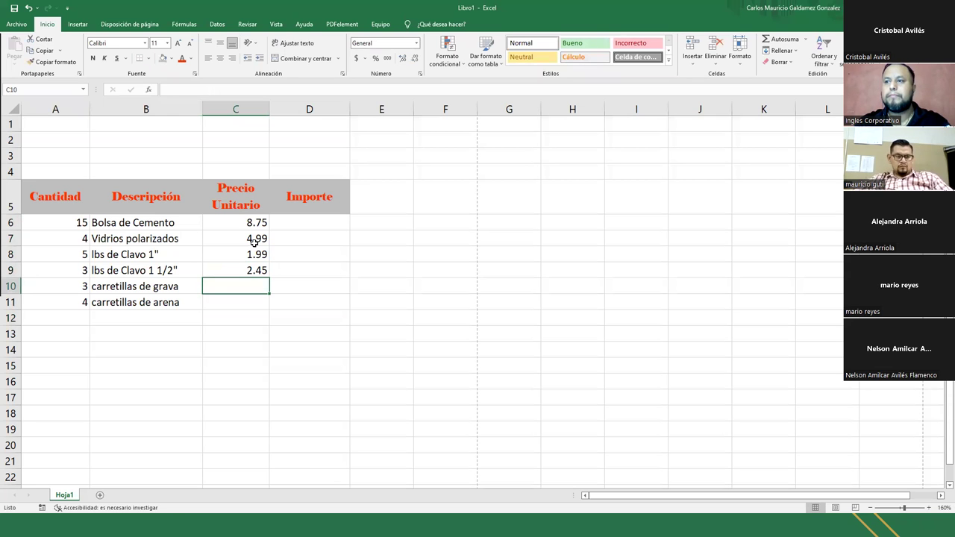
type("18")
key("Return")
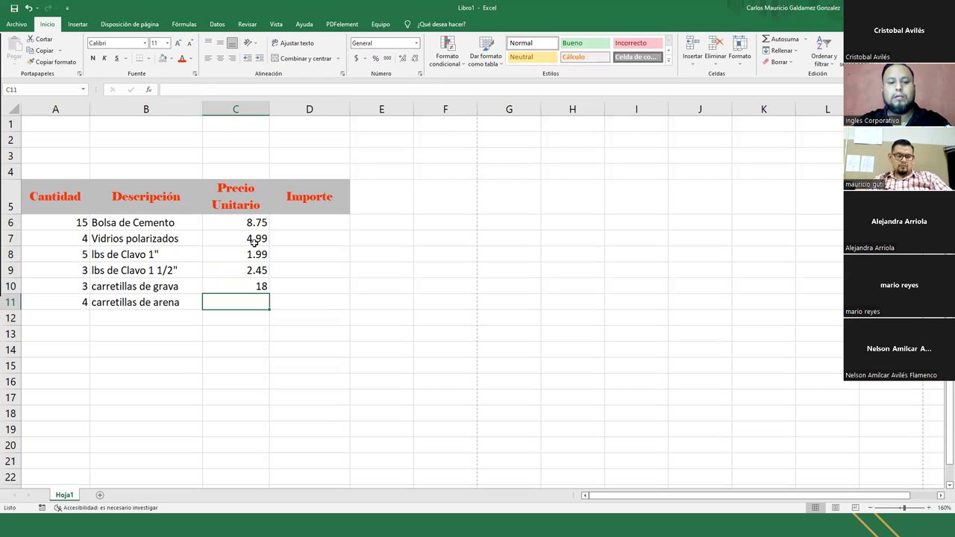
type("19.5")
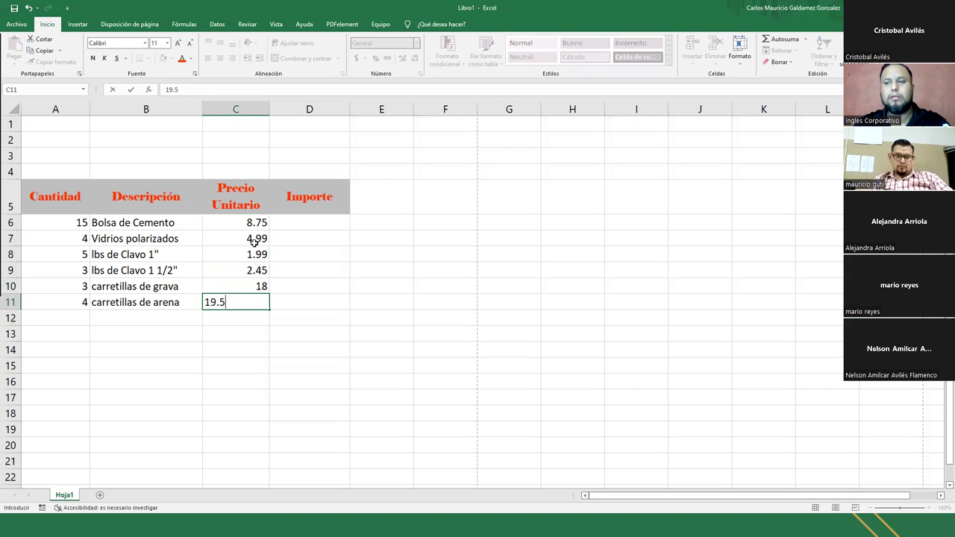
key("Return")
left_click_drag(43, 195, 326, 301)
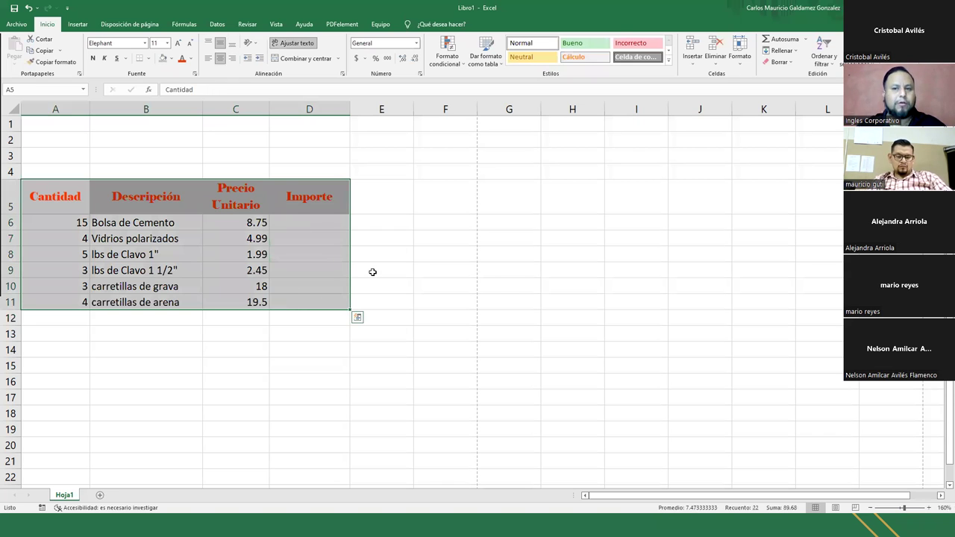
left_click(362, 243)
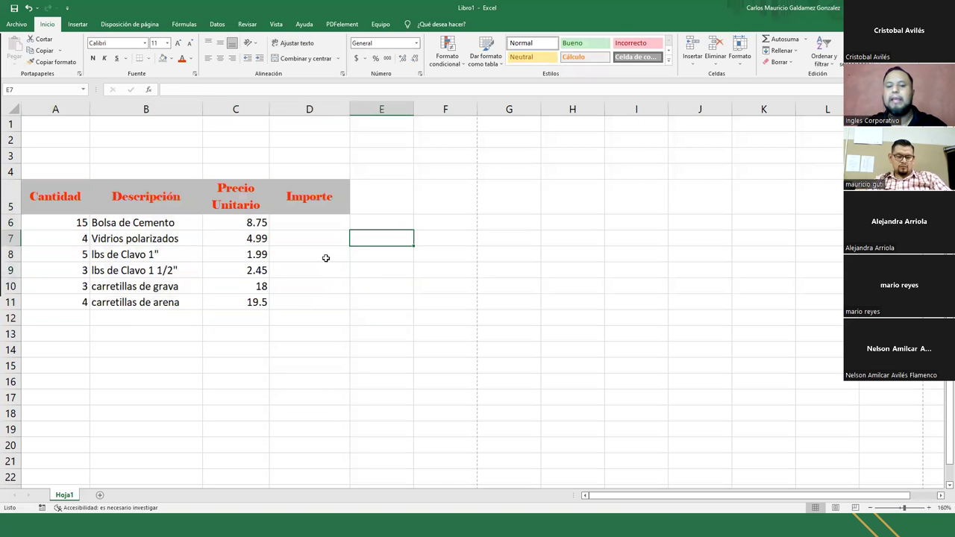
key("ctrl+p")
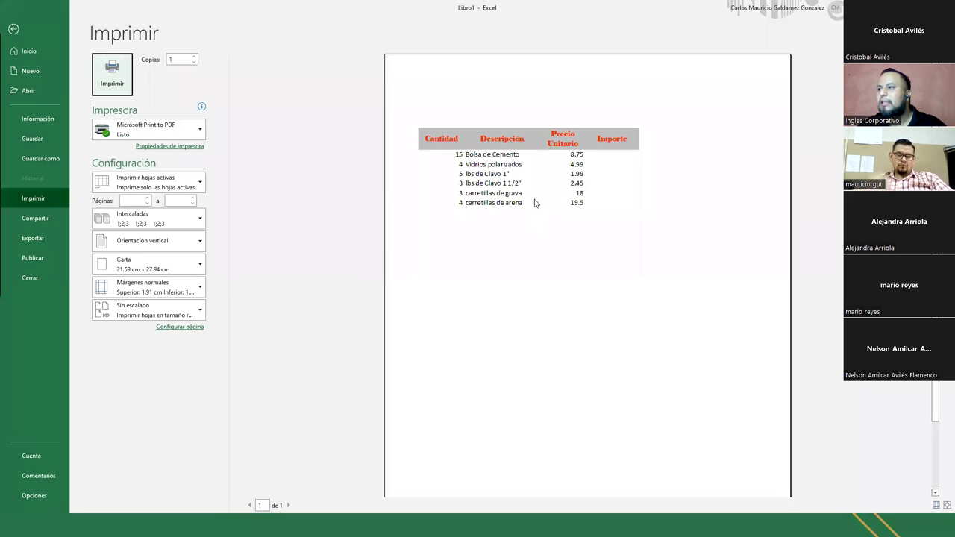
left_click(534, 203)
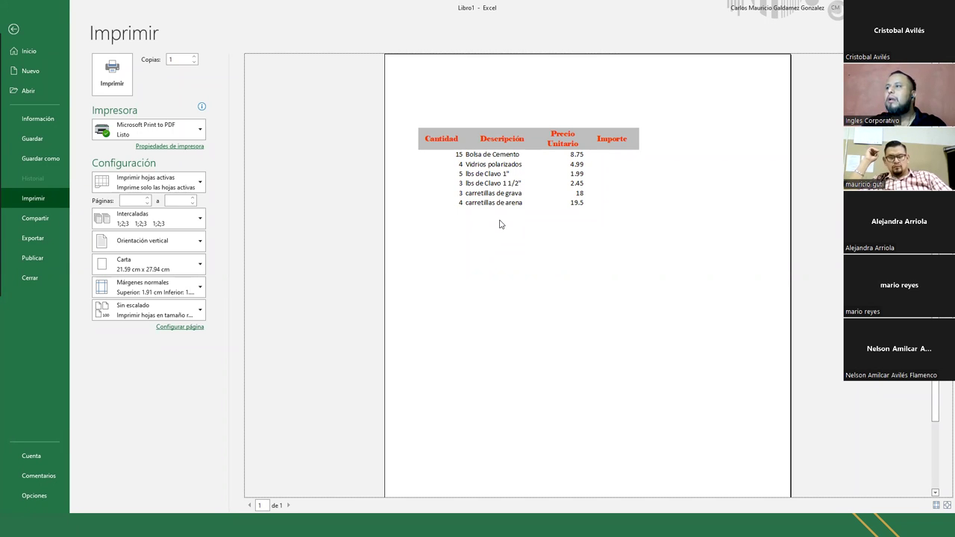
key("Escape")
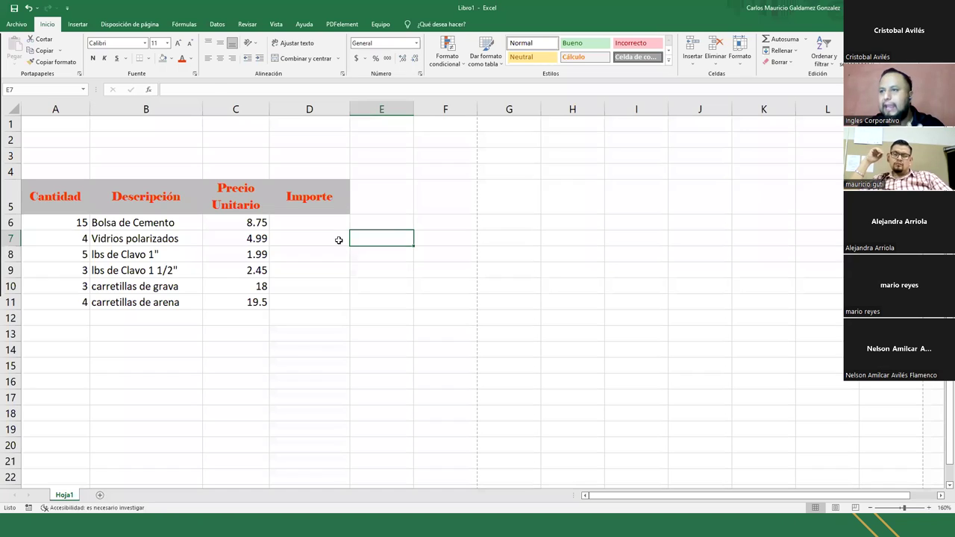
- Apply Todos los bordes to the invoice range A5:D11 so every cell is outlined
left_click(158, 267)
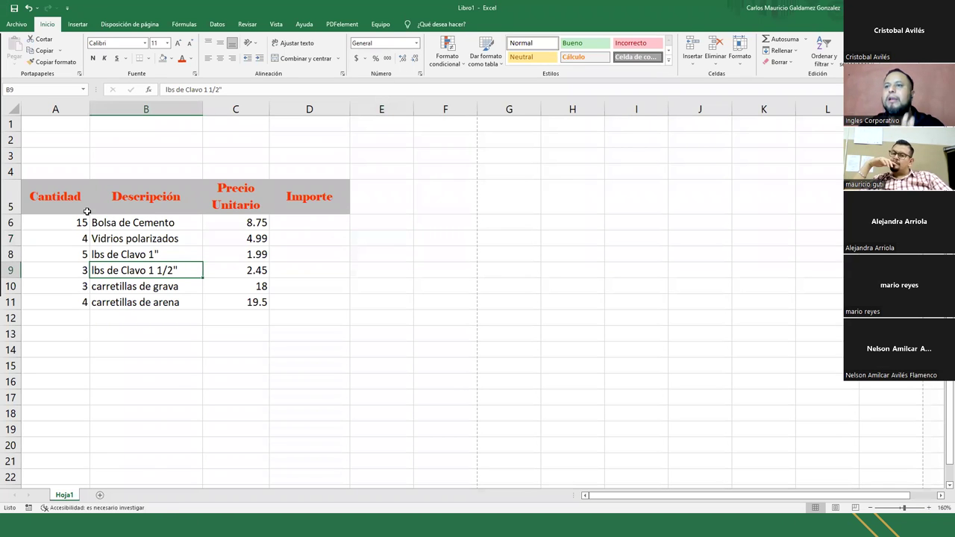
left_click_drag(36, 191, 281, 300)
left_click(127, 291)
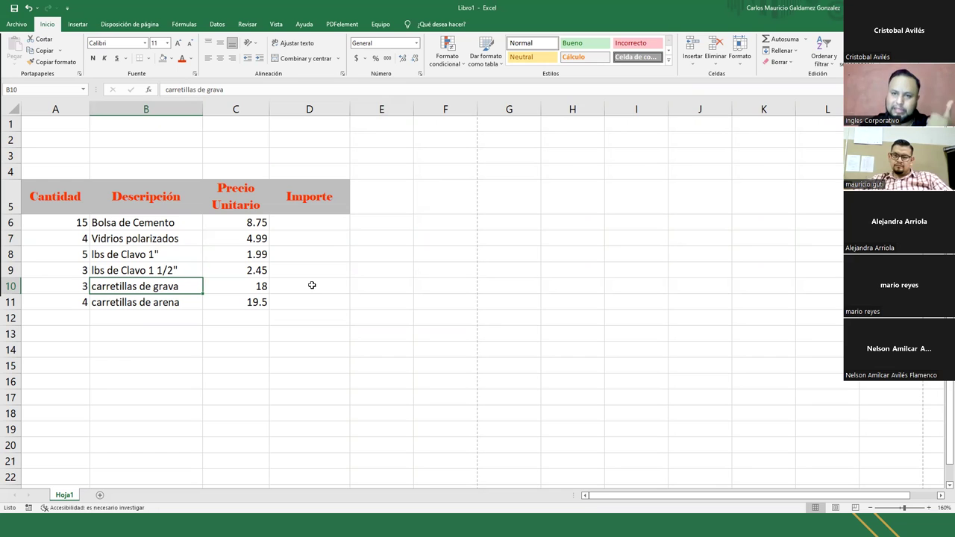
left_click_drag(47, 199, 293, 305)
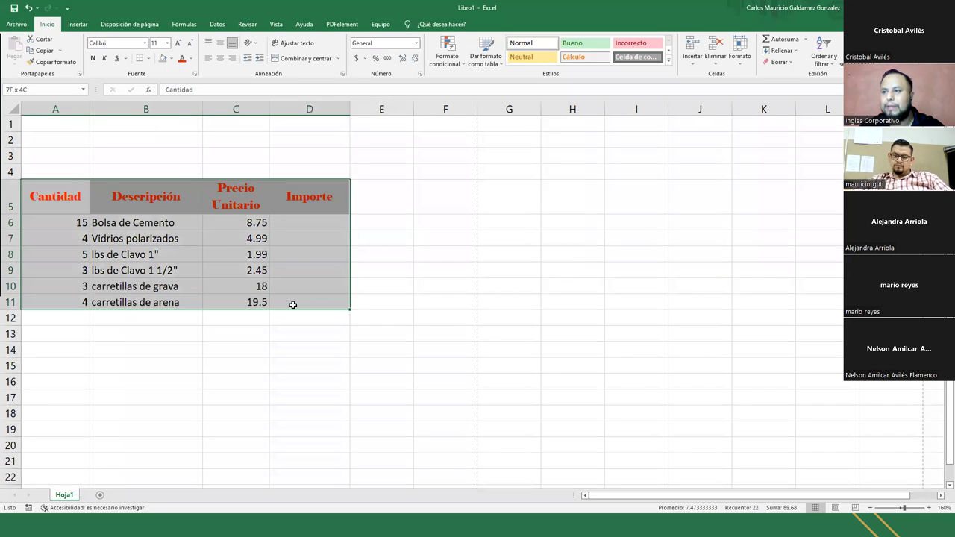
left_click(148, 59)
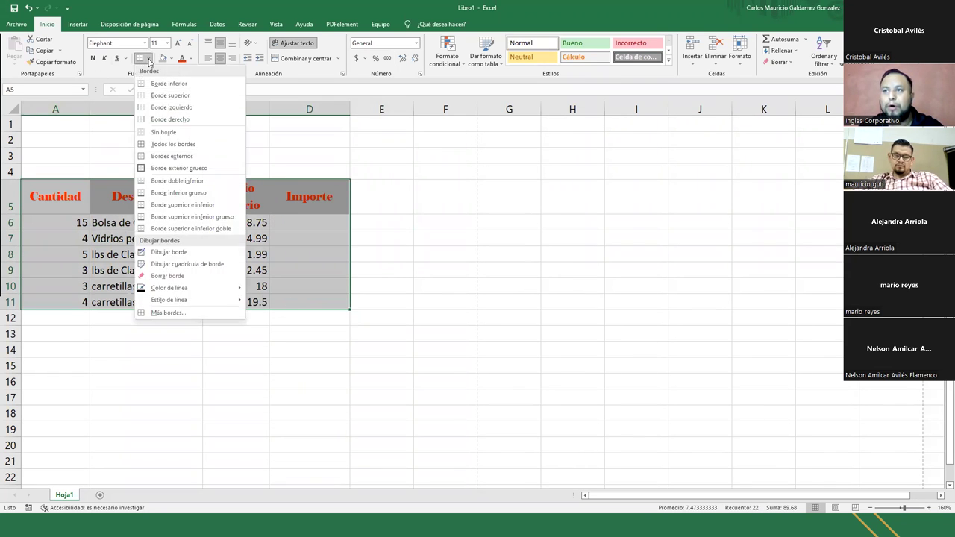
left_click(199, 150)
left_click(288, 357)
left_click(162, 362)
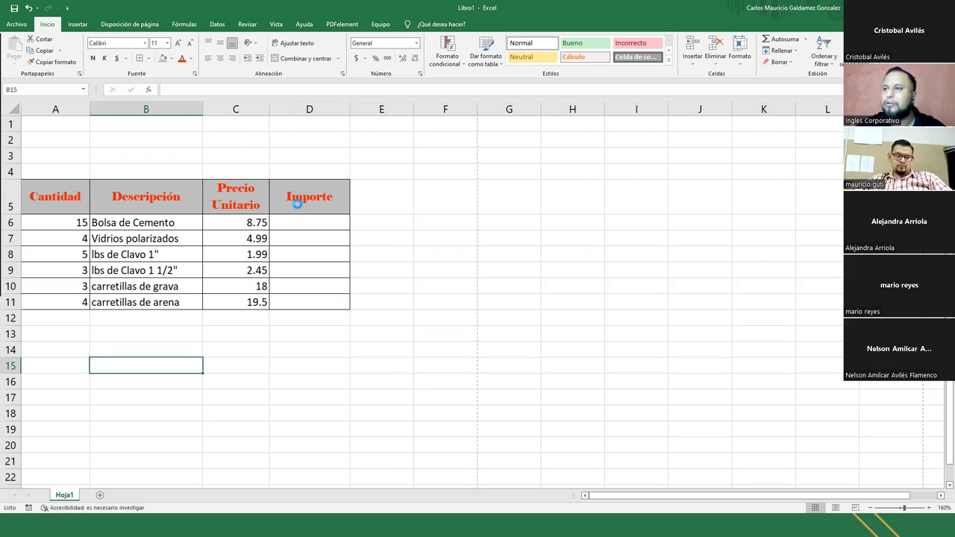
key("ctrl+p")
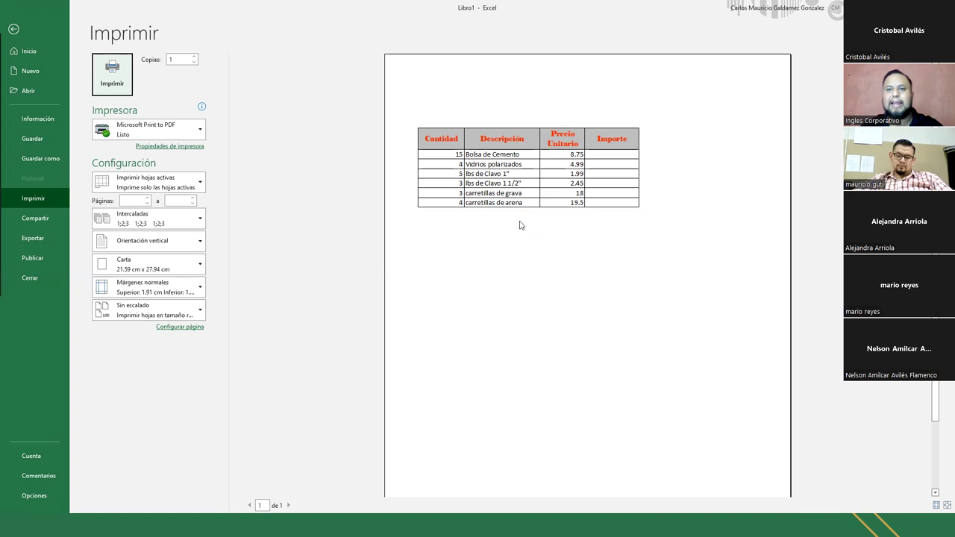
key("Escape")
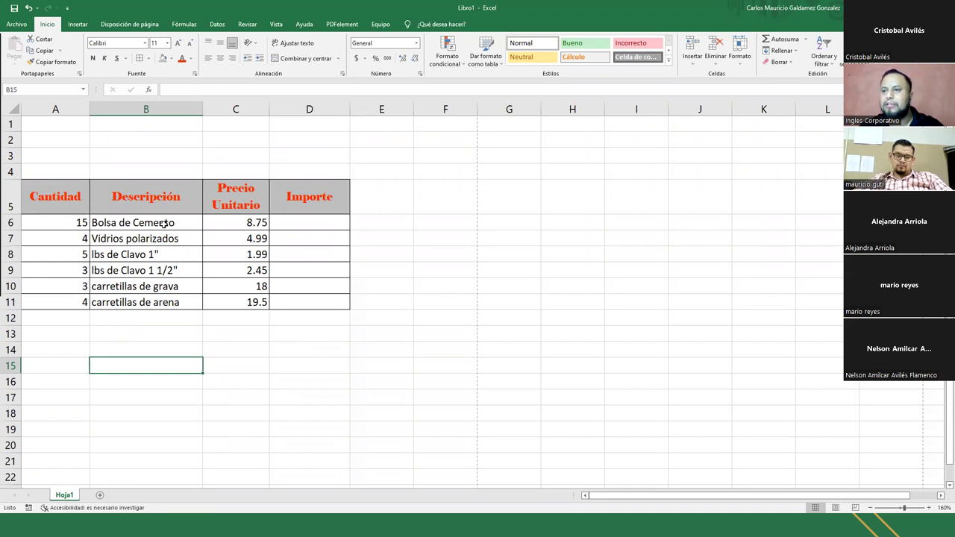
- Centre the Cantidad quantities in A6:A11
left_click_drag(83, 207, 290, 300)
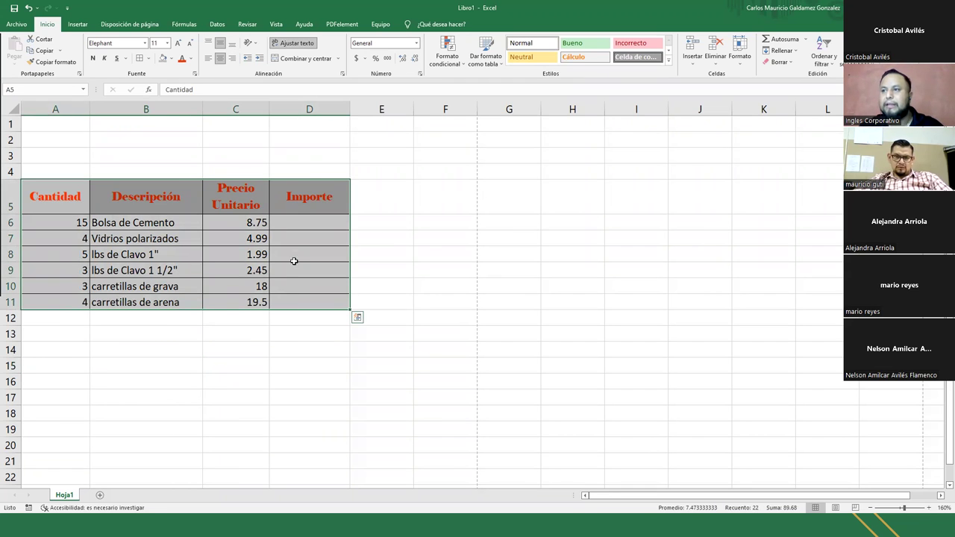
left_click(291, 224)
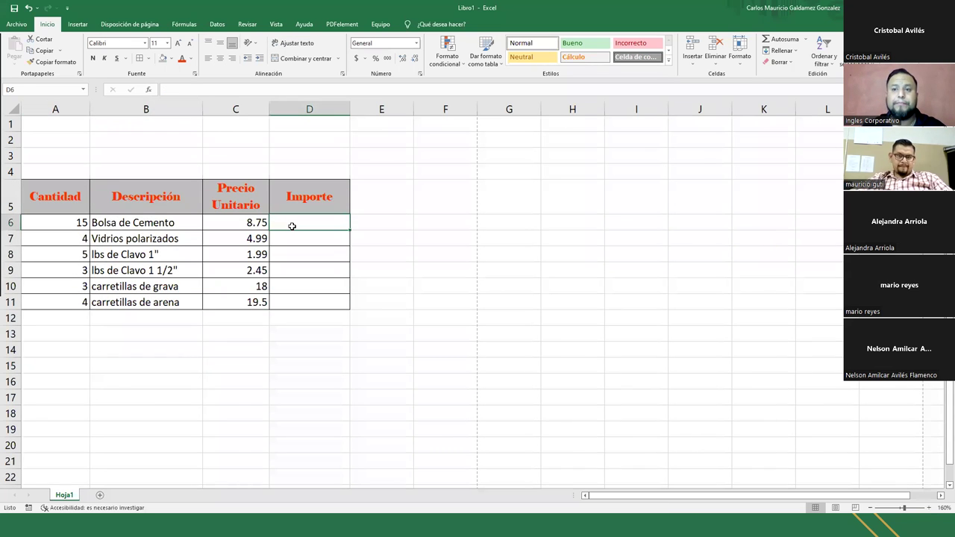
left_click_drag(64, 203, 284, 295)
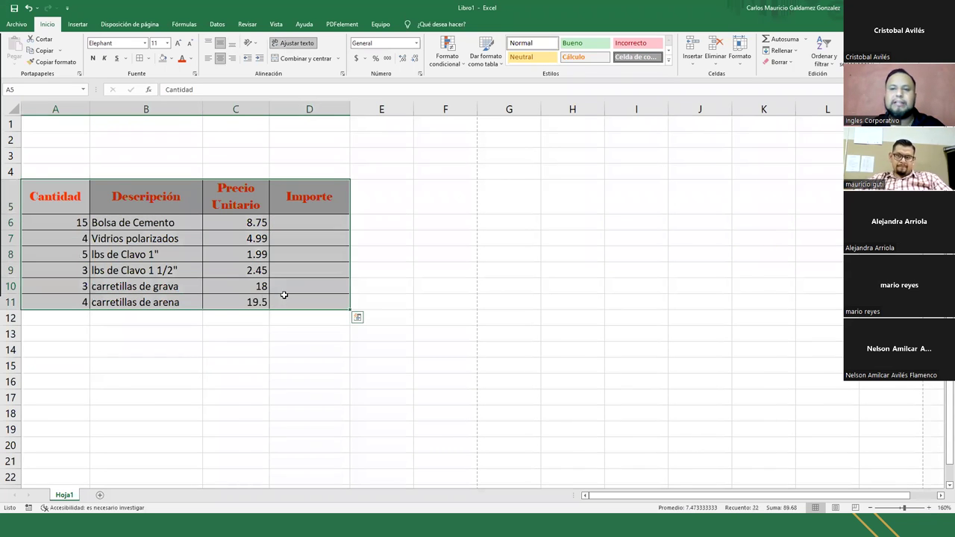
left_click_drag(64, 223, 65, 303)
left_click(220, 59)
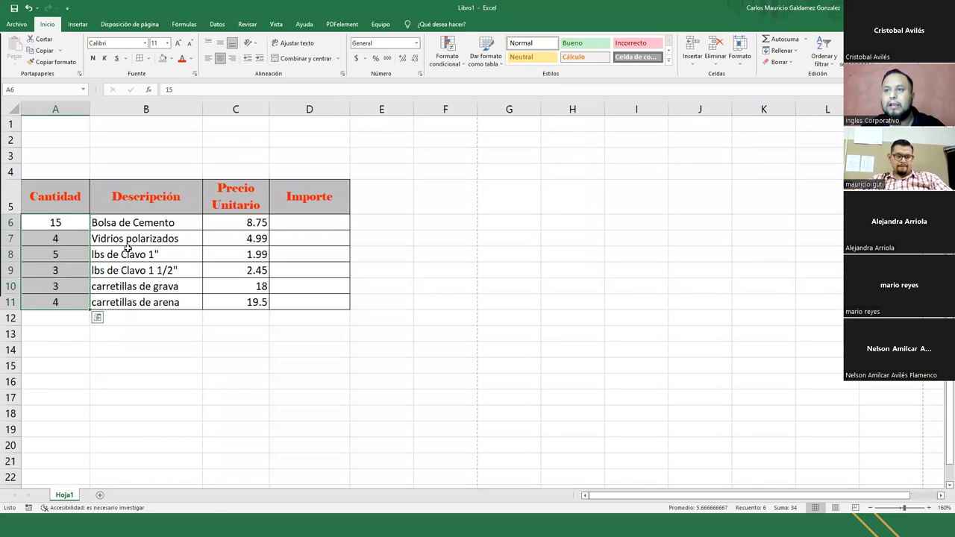
- Capitalise both descriptions to Carretillas de grava and Carretillas de arena in B10:B11
left_click_drag(130, 226, 138, 297)
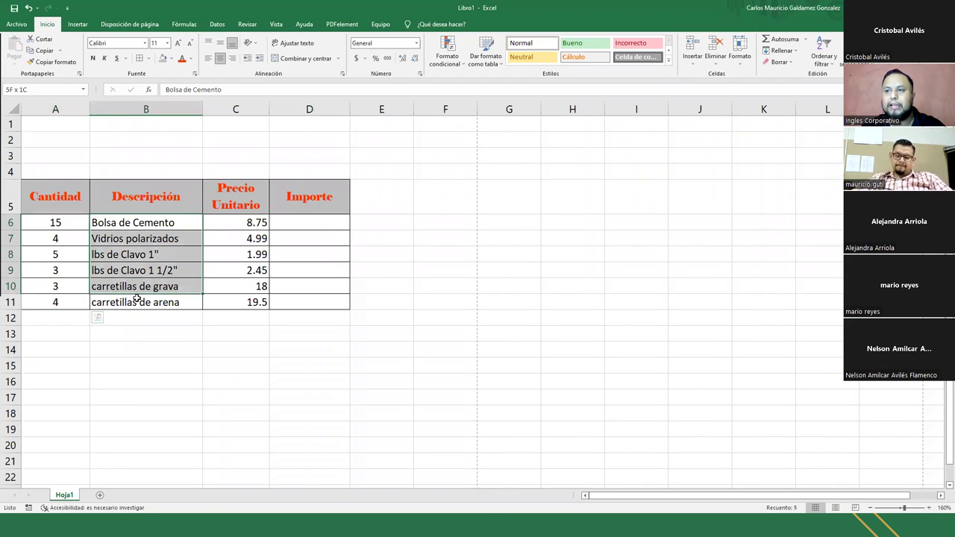
left_click(95, 290)
double_click(95, 290)
key("Delete")
type("C")
key("Return")
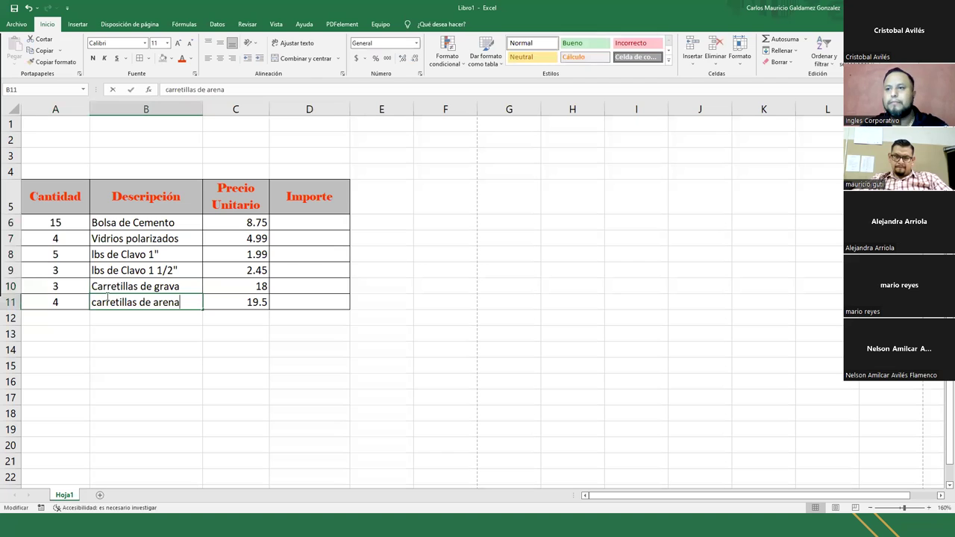
key("Left")
key("Left")
key("Delete")
type("C")
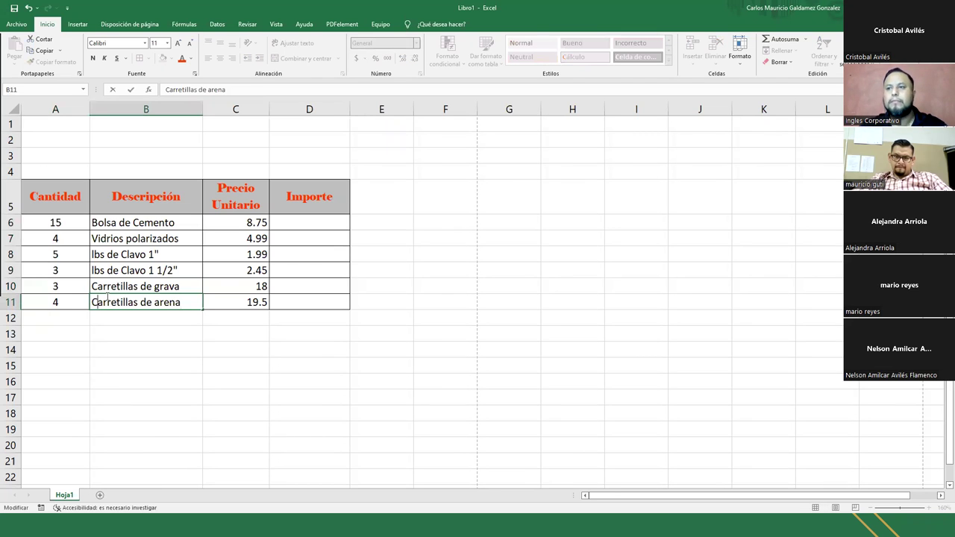
left_click(232, 290)
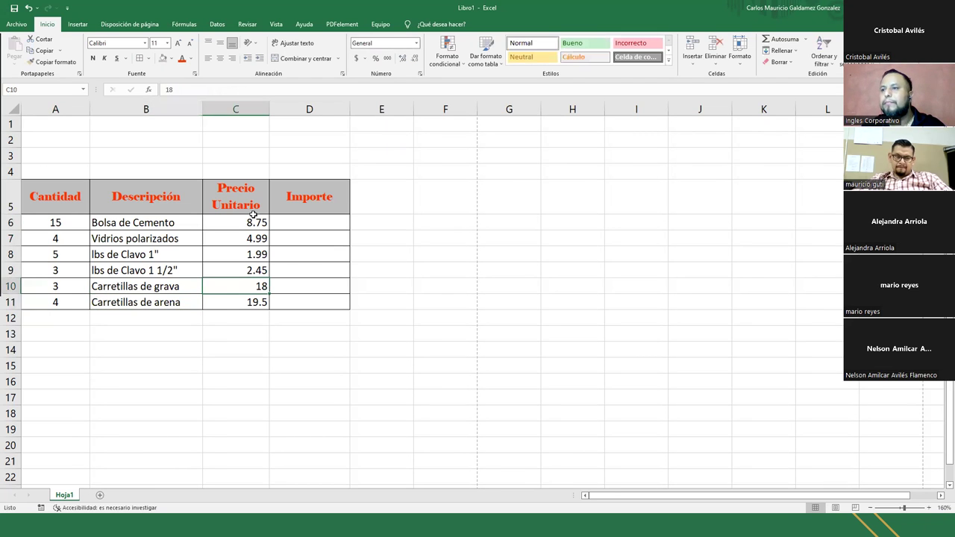
- Switch to the presentation slide Dar Formato a una Parte de Celda
left_click_drag(231, 219, 232, 304)
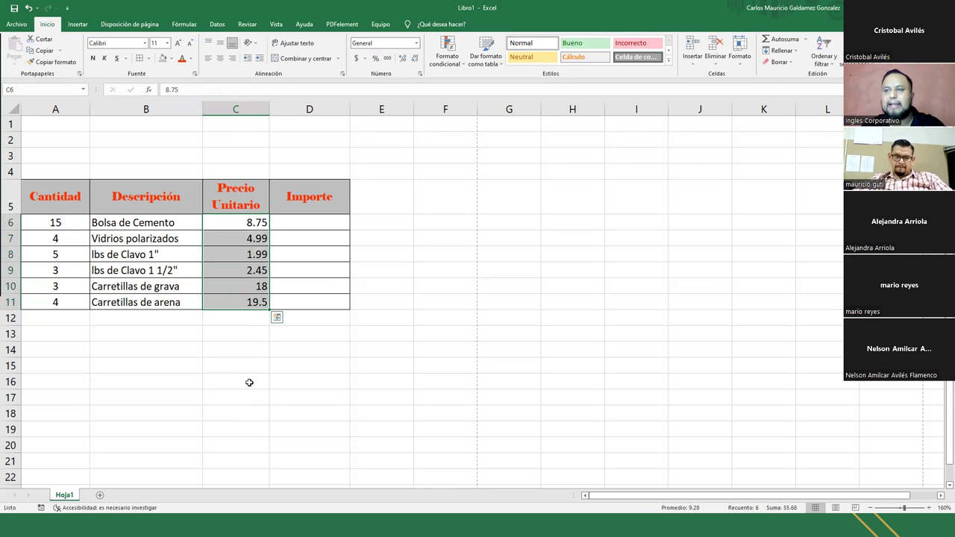
left_click_drag(222, 238, 224, 298)
left_click(223, 235)
left_click(462, 257)
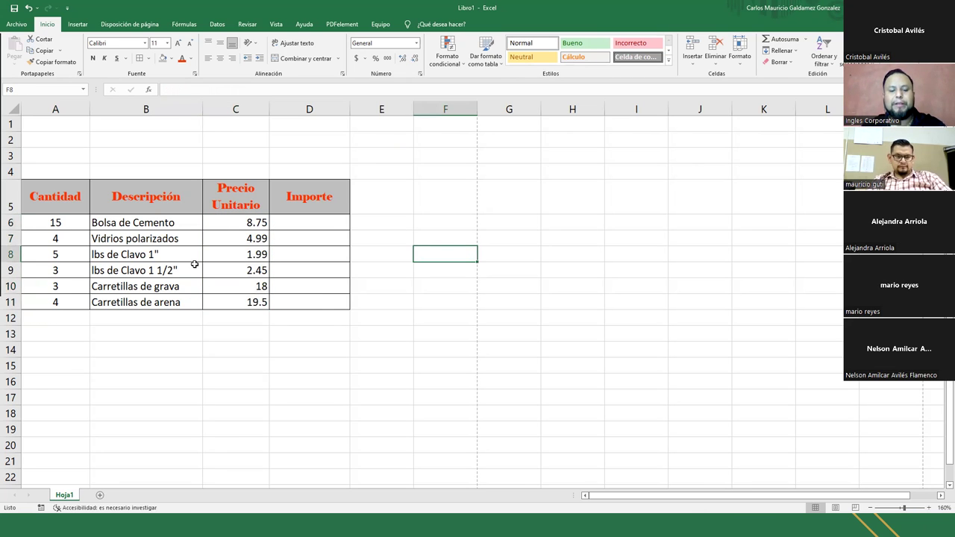
key("alt+Tab")
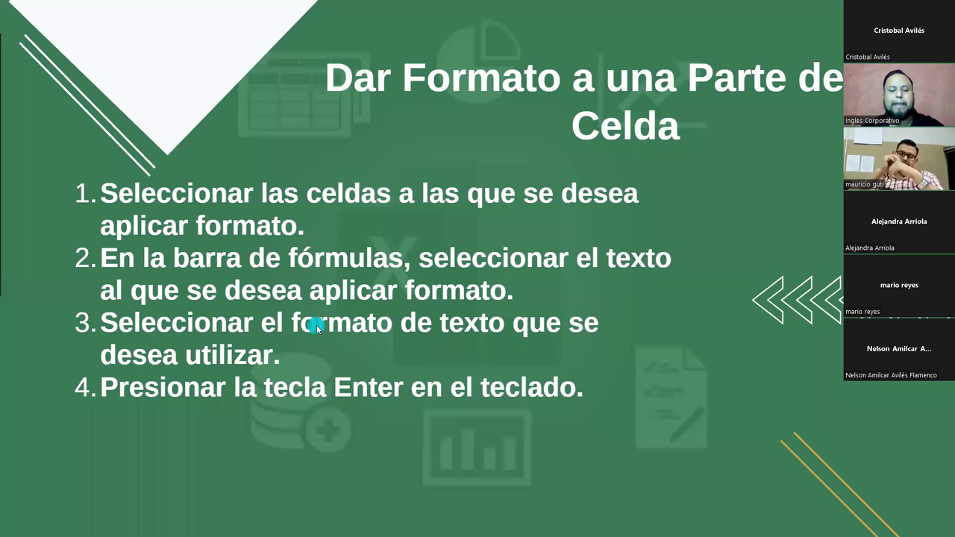
- Restart the Canva slideshow at slide 13, then return to Excel editing header C5
key("Escape")
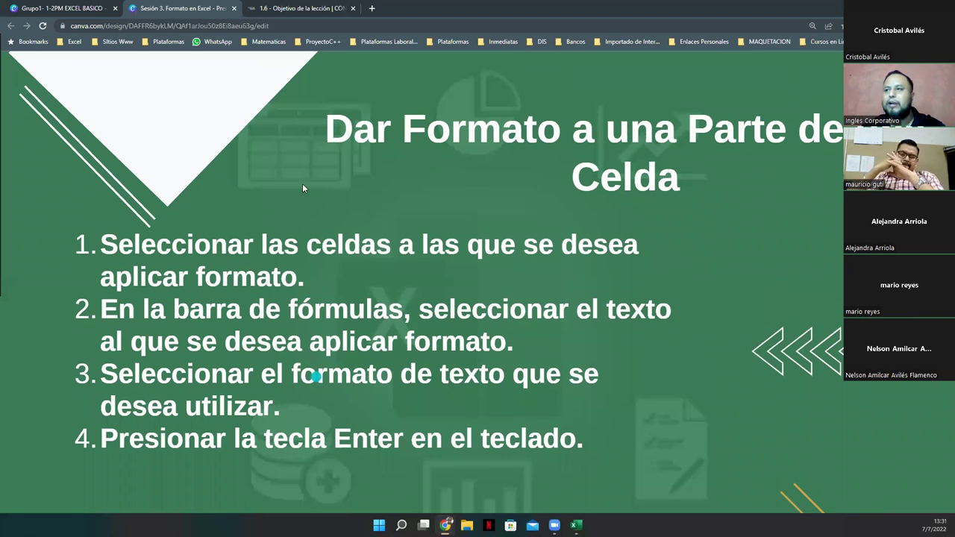
key("Escape")
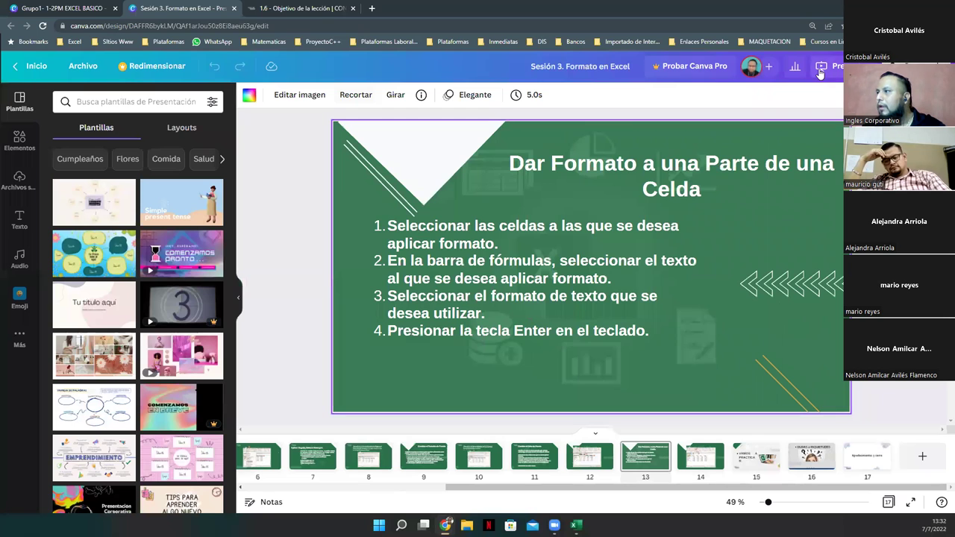
left_click(829, 66)
left_click(774, 174)
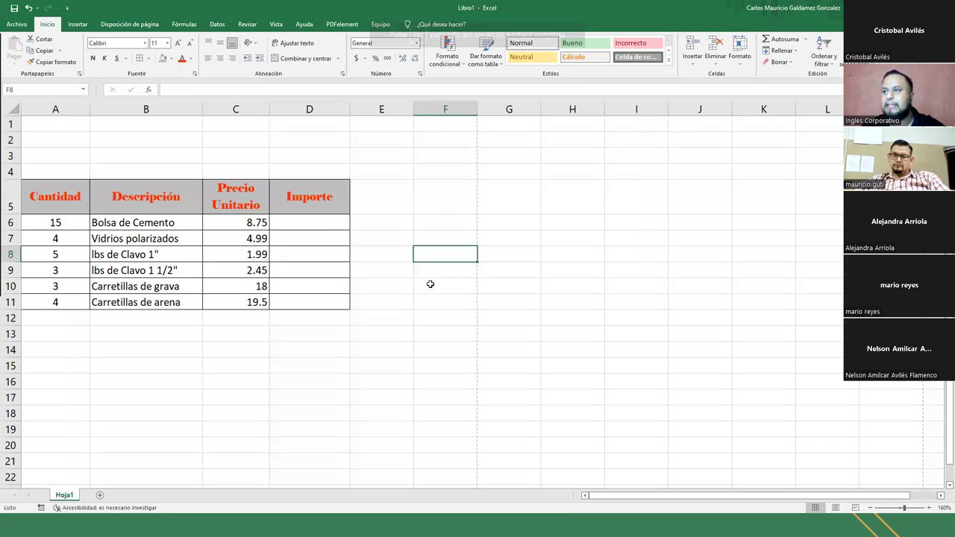
key("alt+Tab")
double_click(234, 205)
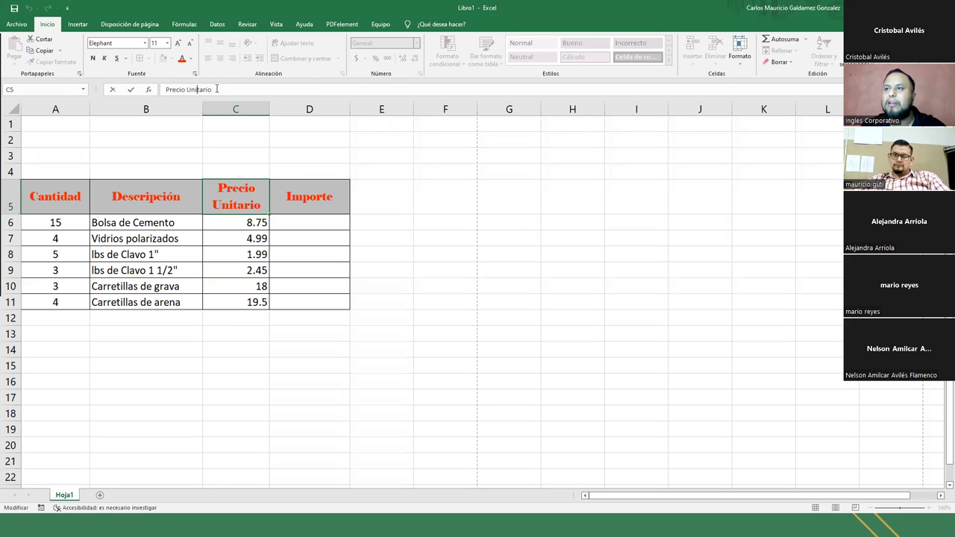
- Make only the word Unitario in the C5 header bold and black
double_click(194, 89)
left_click(97, 61)
left_click(96, 61)
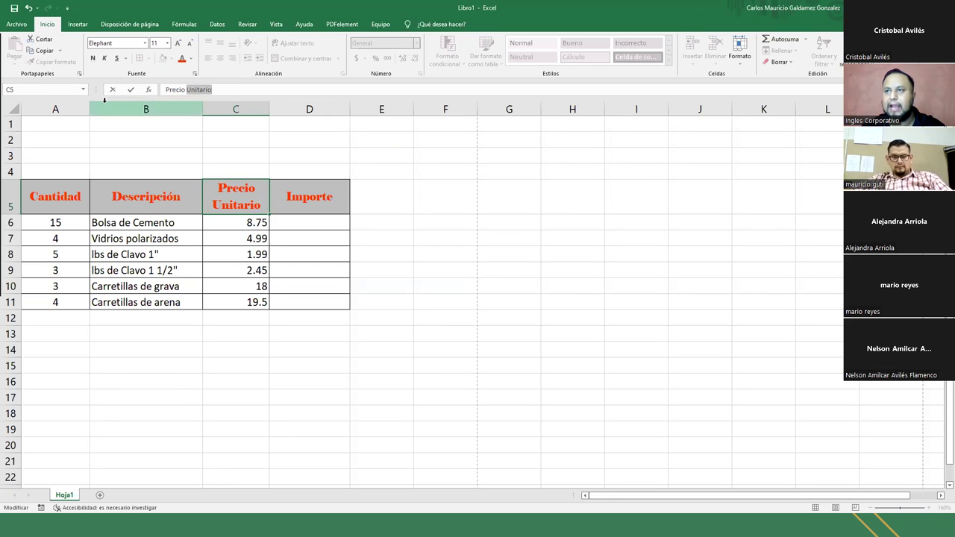
left_click(90, 62)
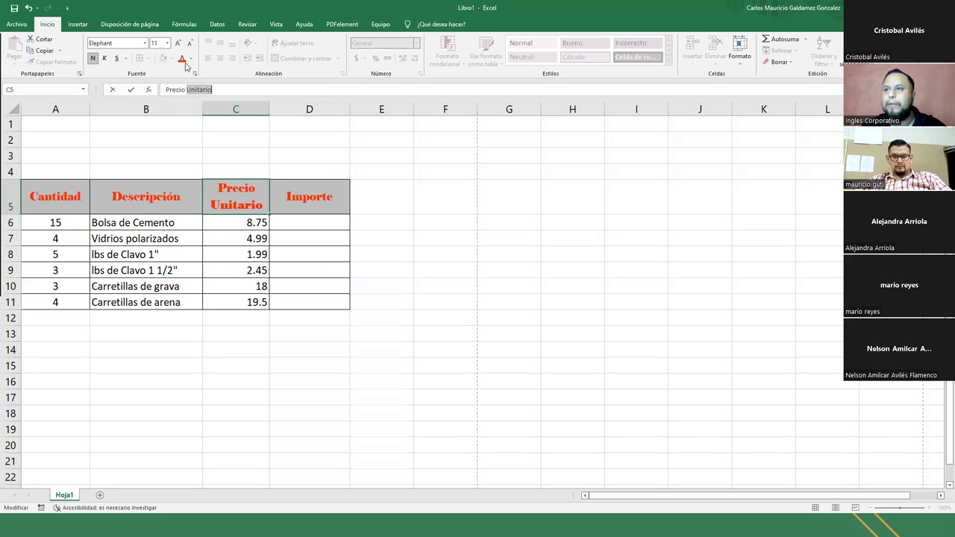
left_click(192, 59)
left_click(191, 92)
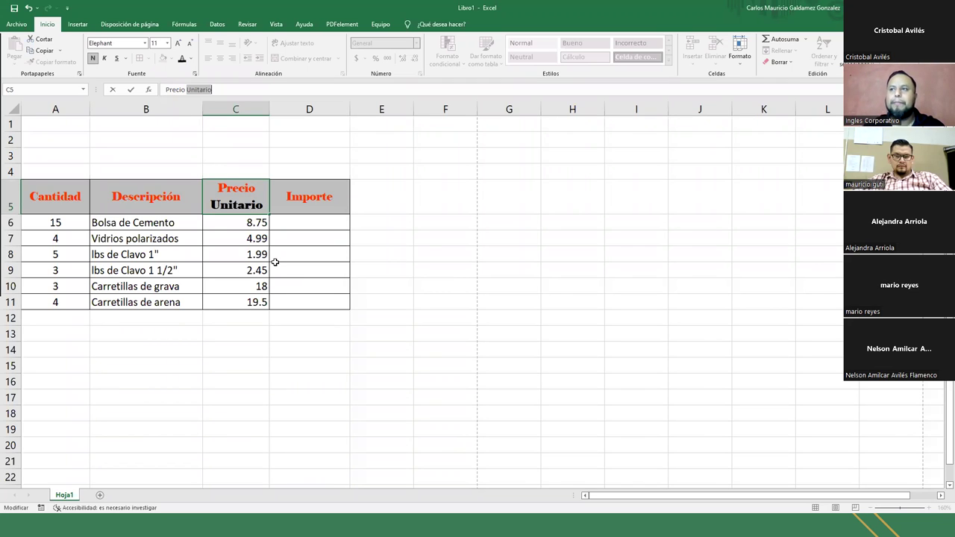
- Finish editing the Precio Unitario header and switch to the Dar Formato a una Parte de Celda slide
left_click_drag(166, 90, 213, 89)
left_click(189, 89)
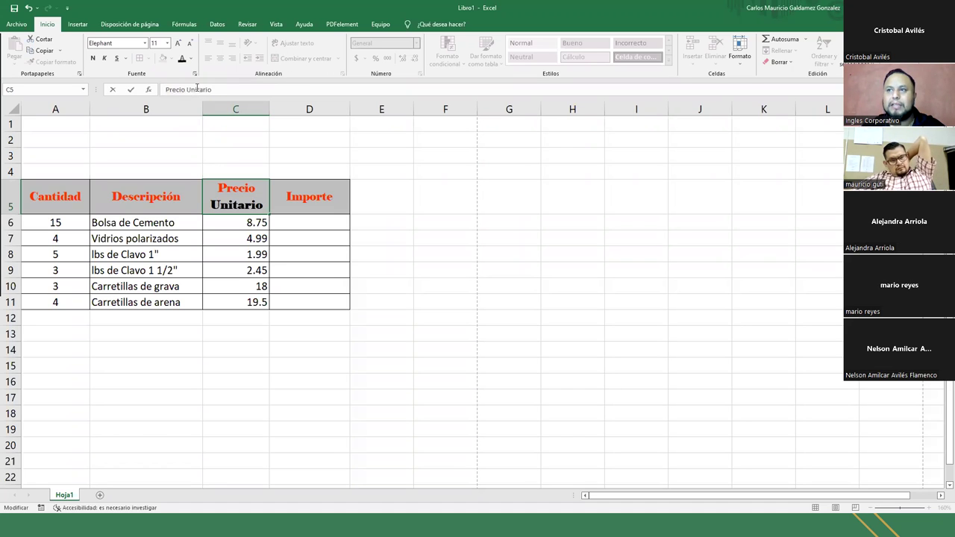
left_click(240, 192)
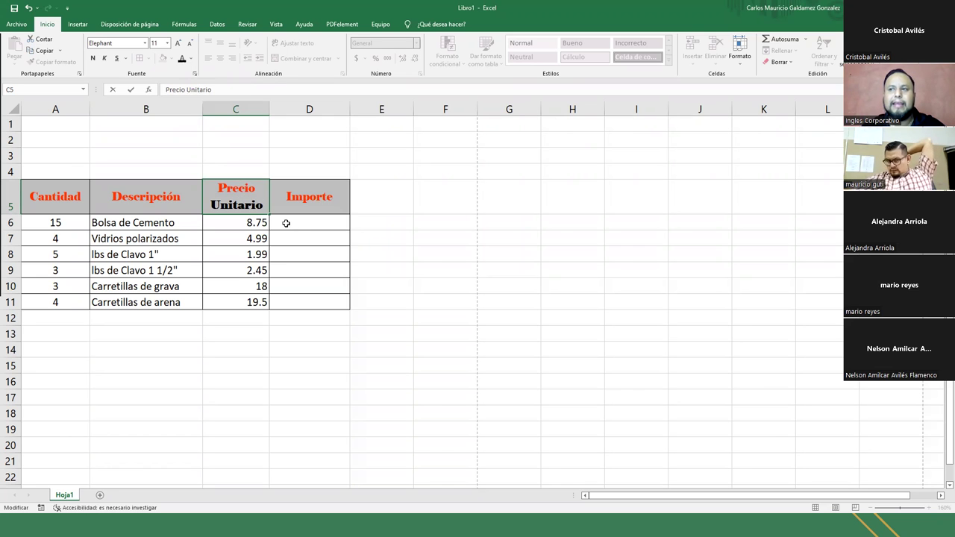
key("Escape")
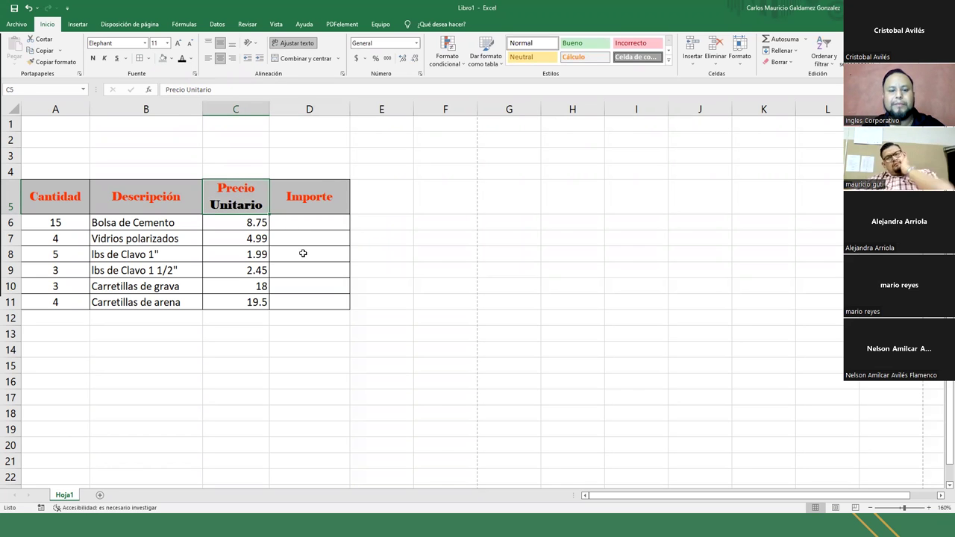
key("alt+Tab")
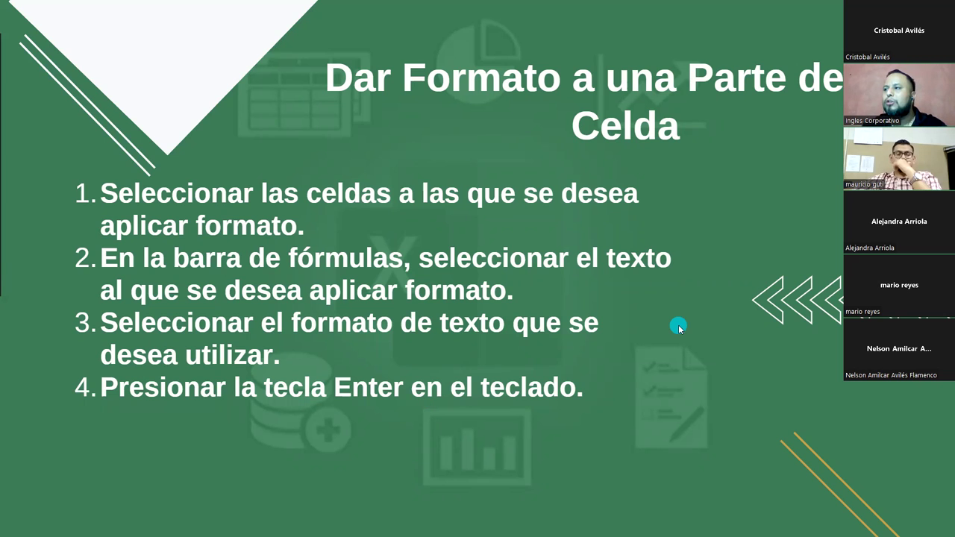
- Advance through the illustrated example to the Vamos a Practicar slide, then return to Excel
key("alt+Tab")
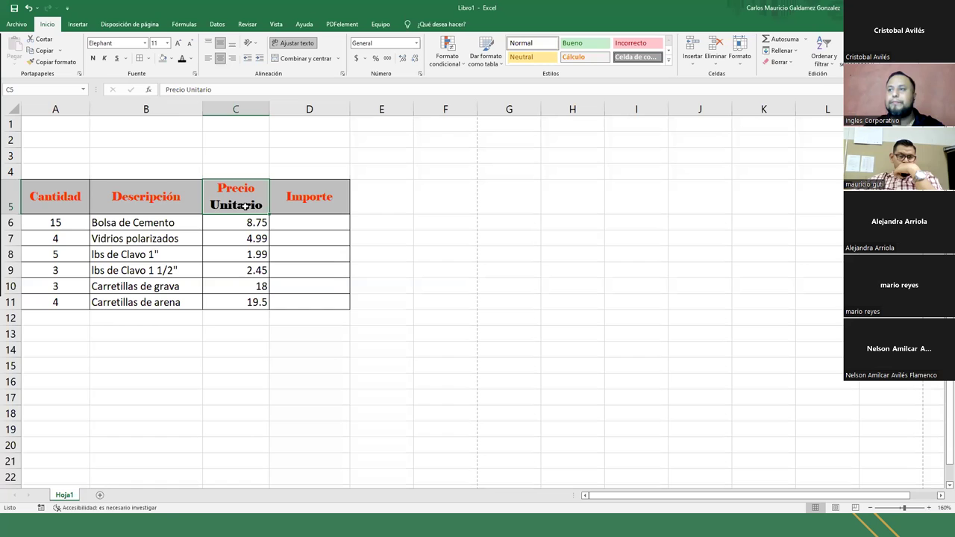
key("alt+Tab")
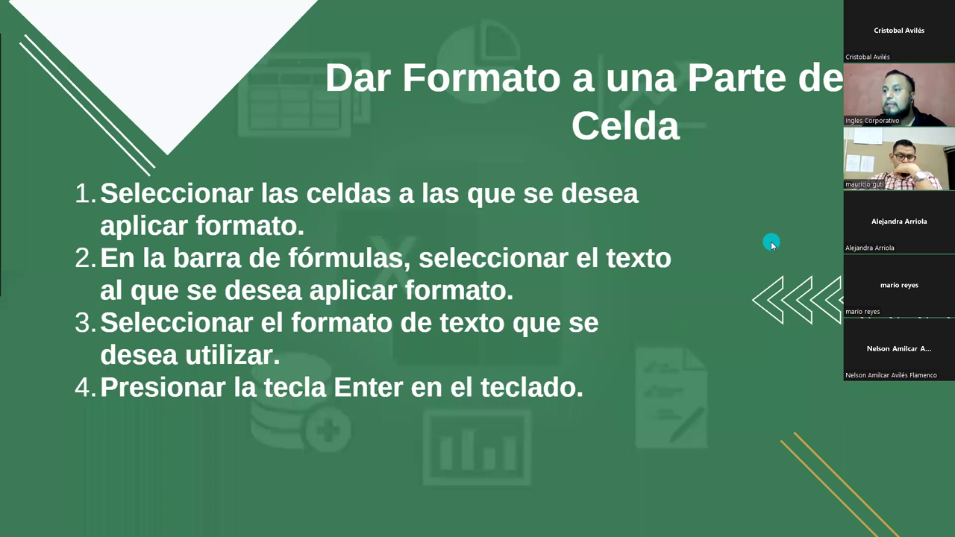
left_click(772, 244)
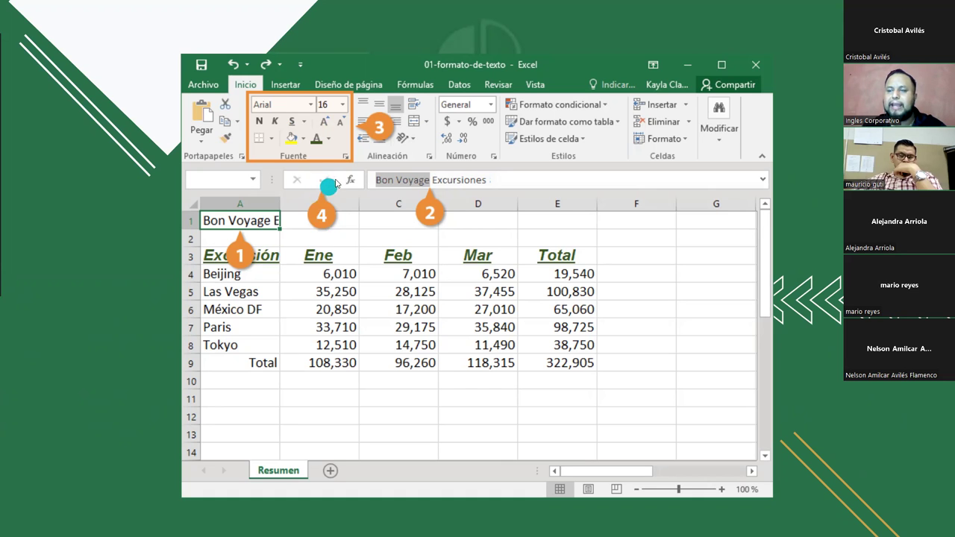
left_click(804, 299)
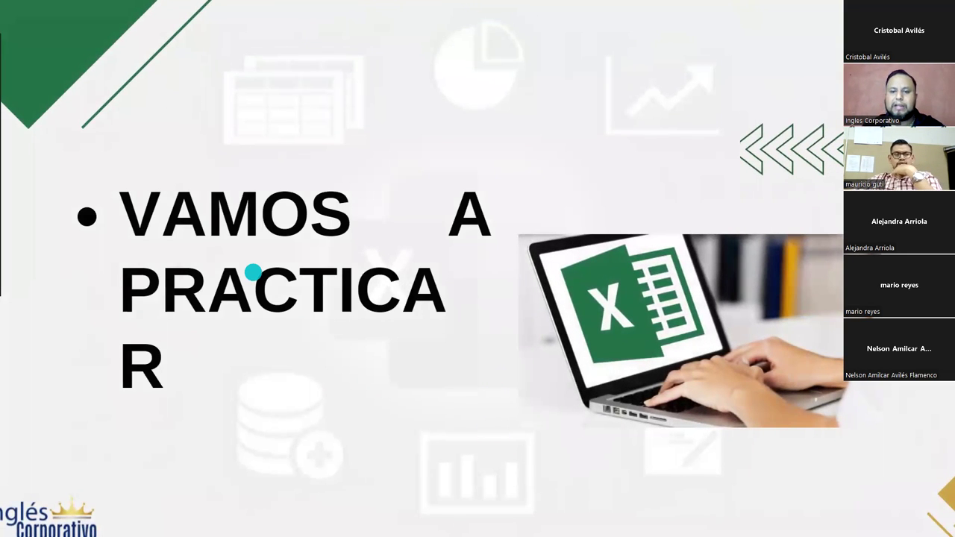
key("alt+Tab")
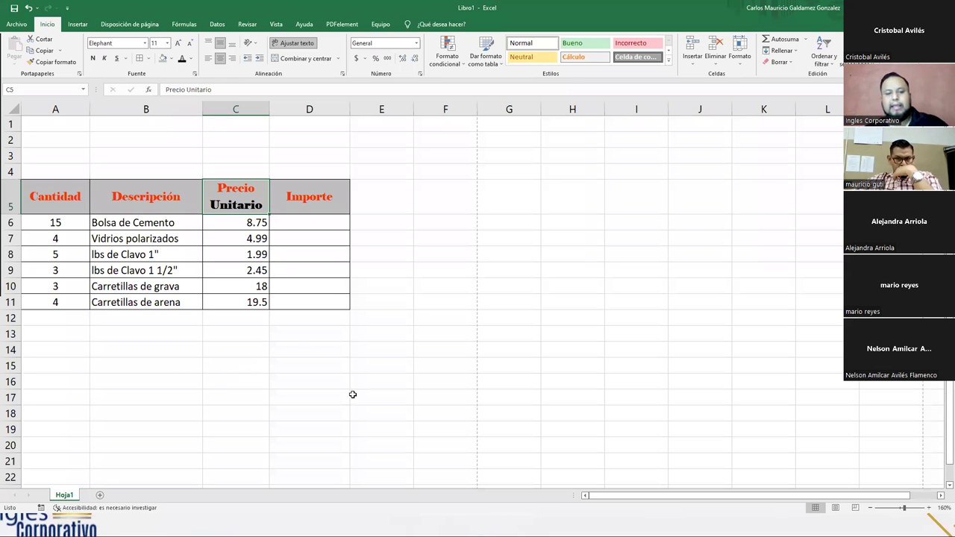
- Zoom the sheet to 190% and select the empty Importe cells D6:D11
scroll(352, 394, "up", 2)
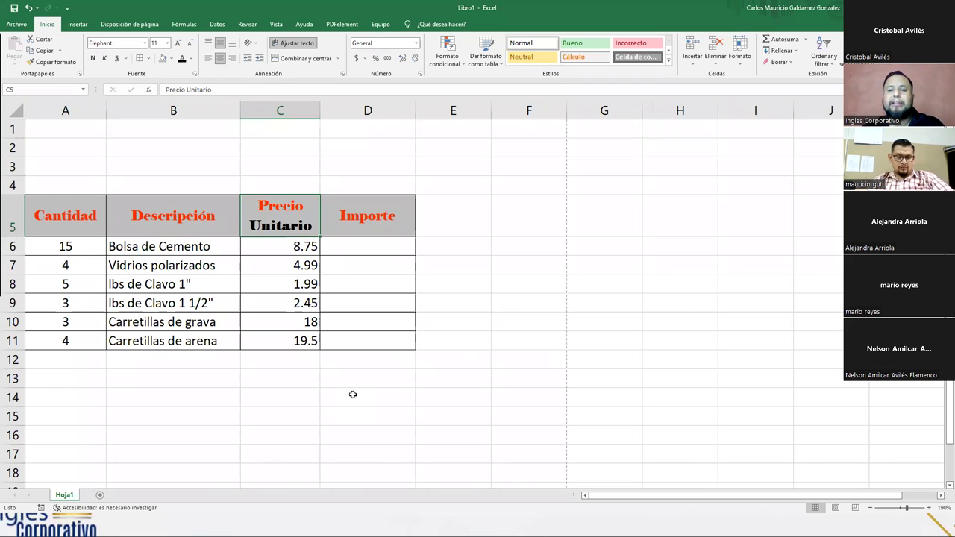
left_click_drag(335, 250, 348, 341)
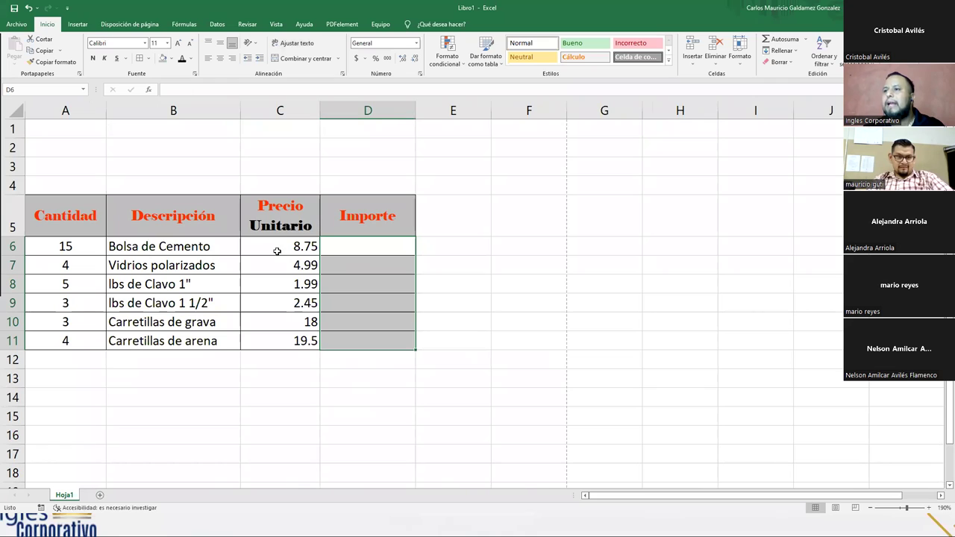
- Enter the formula =A6*C6 in D6 to multiply quantity by unit price
left_click(364, 250)
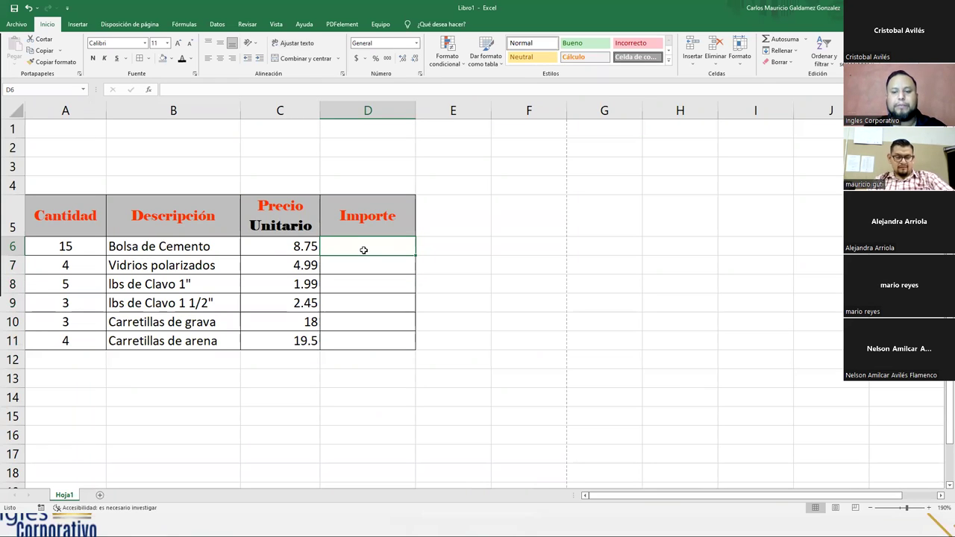
type("=")
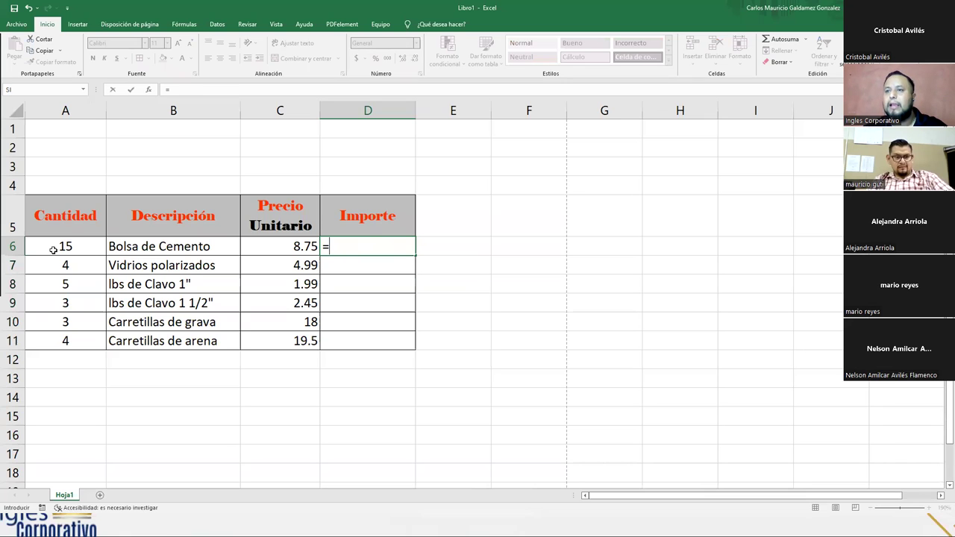
left_click(53, 248)
type("*")
left_click(270, 248)
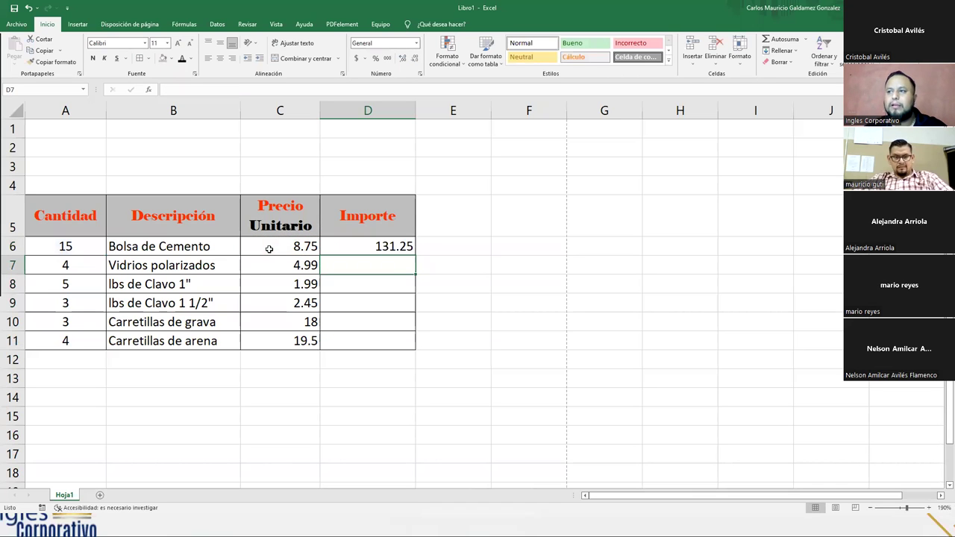
left_click(336, 246)
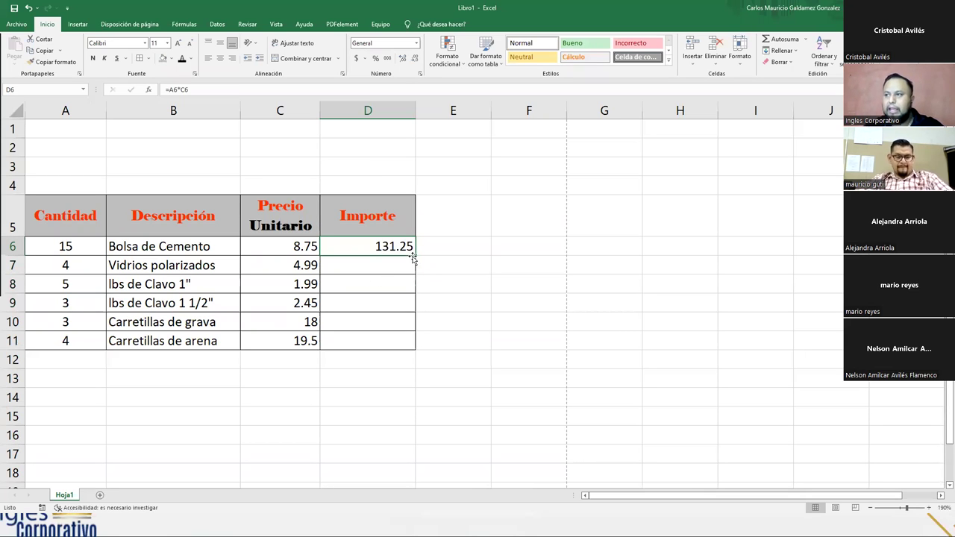
- Fill the Importe formula down to D11, giving 131.25, 19.96, 9.95, 7.35, 54, 78
left_click_drag(413, 258, 397, 353)
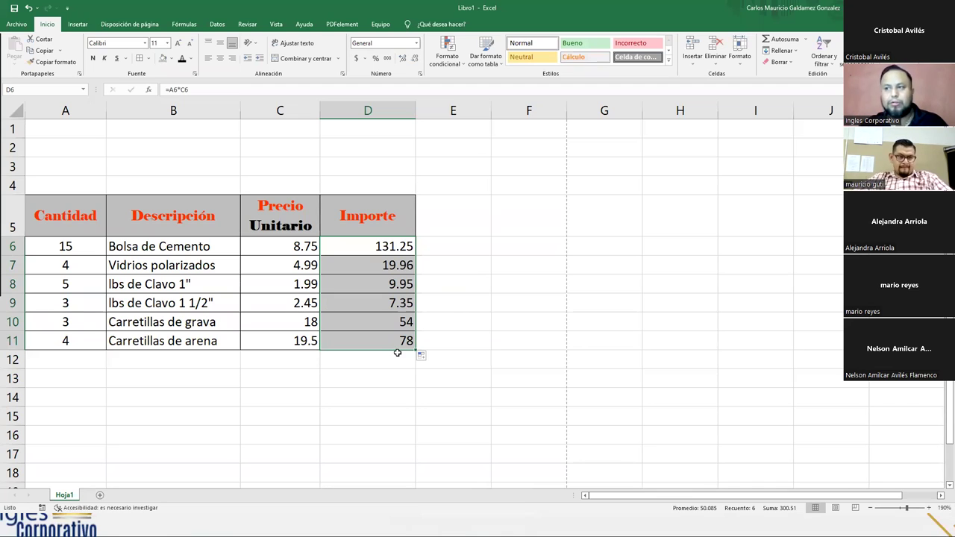
left_click_drag(78, 248, 301, 326)
left_click(350, 341)
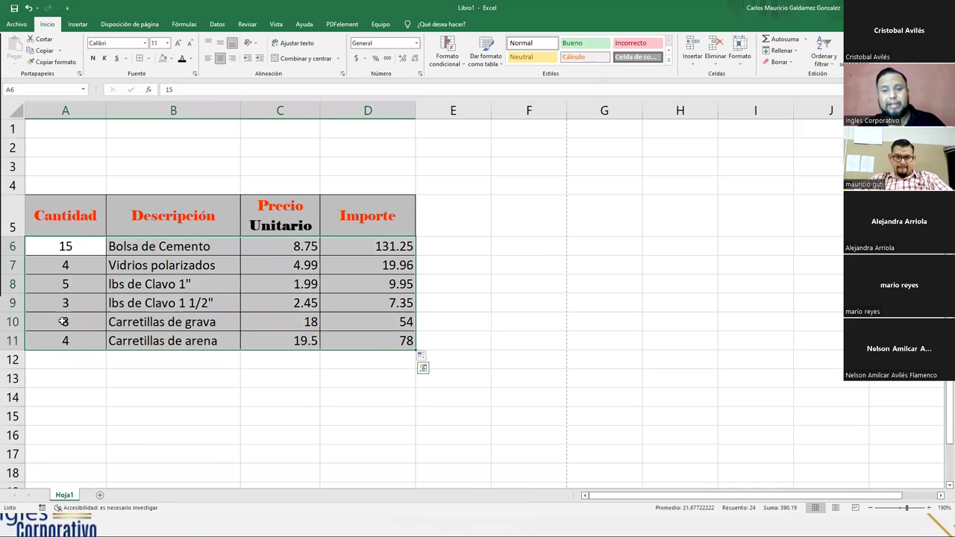
- Select the quantity and description cells A6:B11
left_click(127, 314)
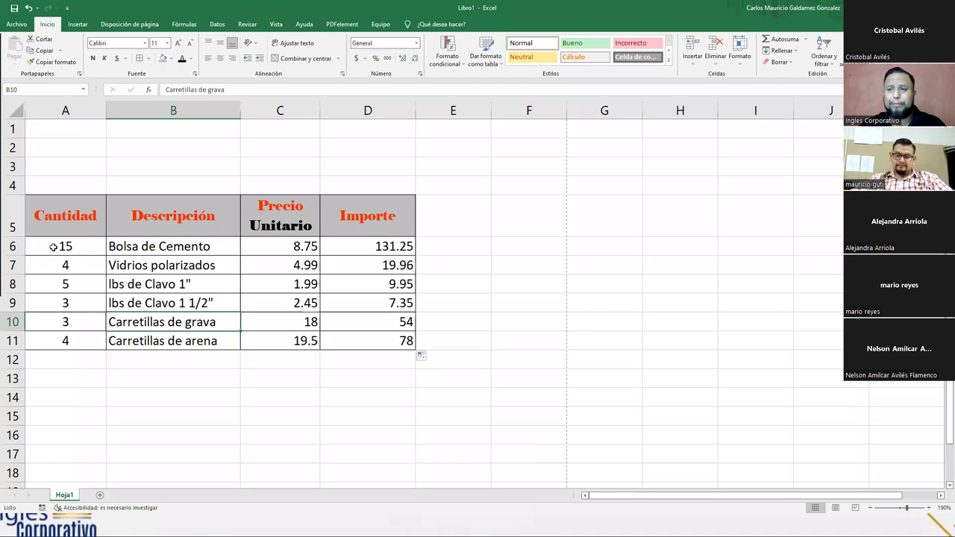
left_click_drag(53, 247, 173, 335)
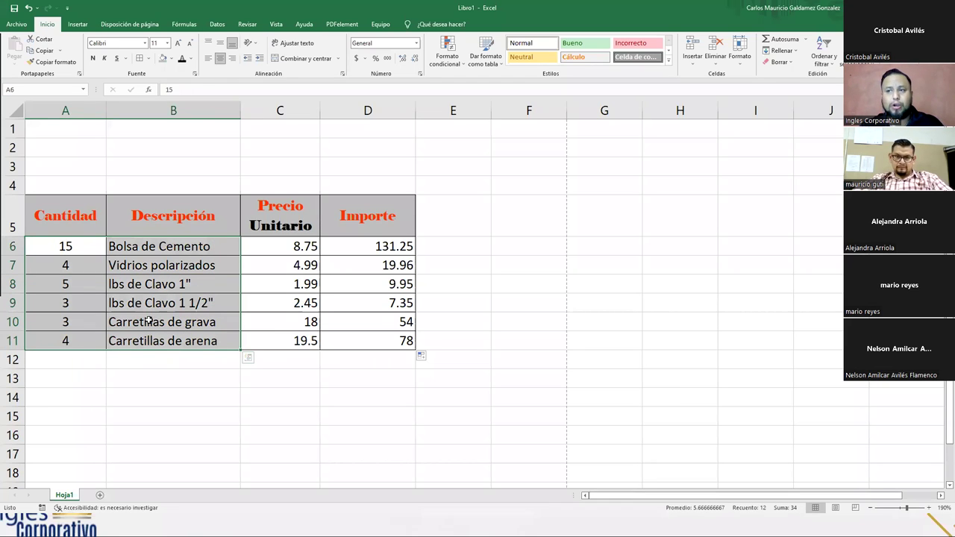
- Apply the Bodoni MT font to the quantity and description cells A6:B11
left_click(145, 44)
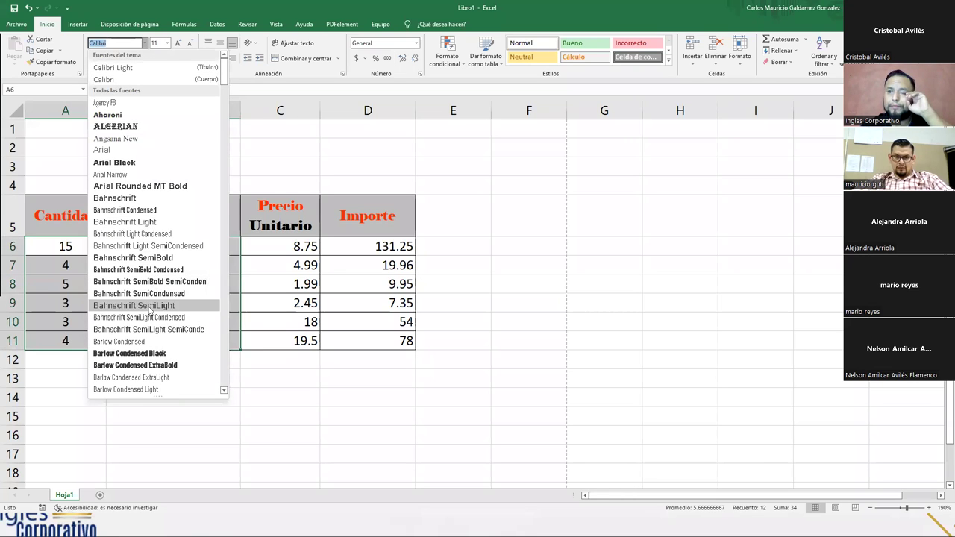
scroll(164, 297, "down", 5)
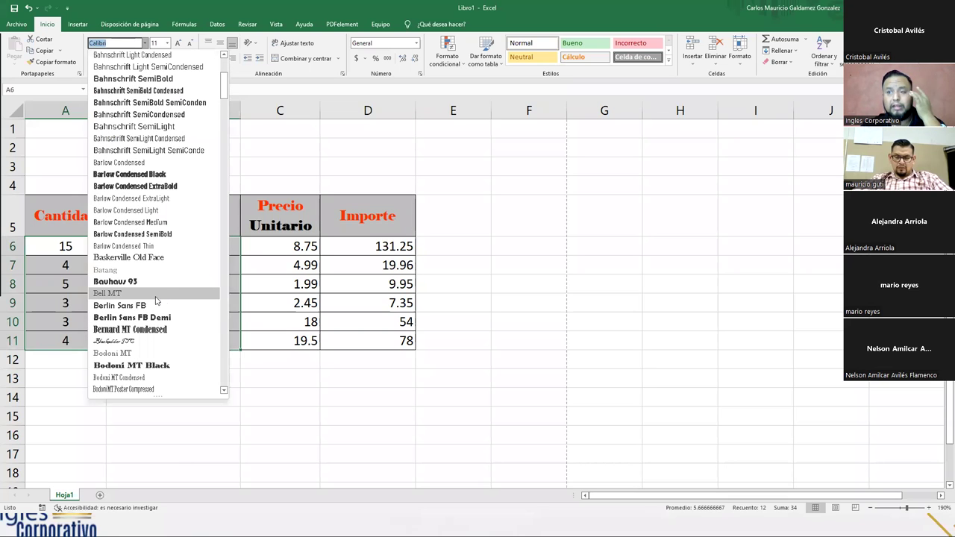
scroll(129, 295, "down", 2)
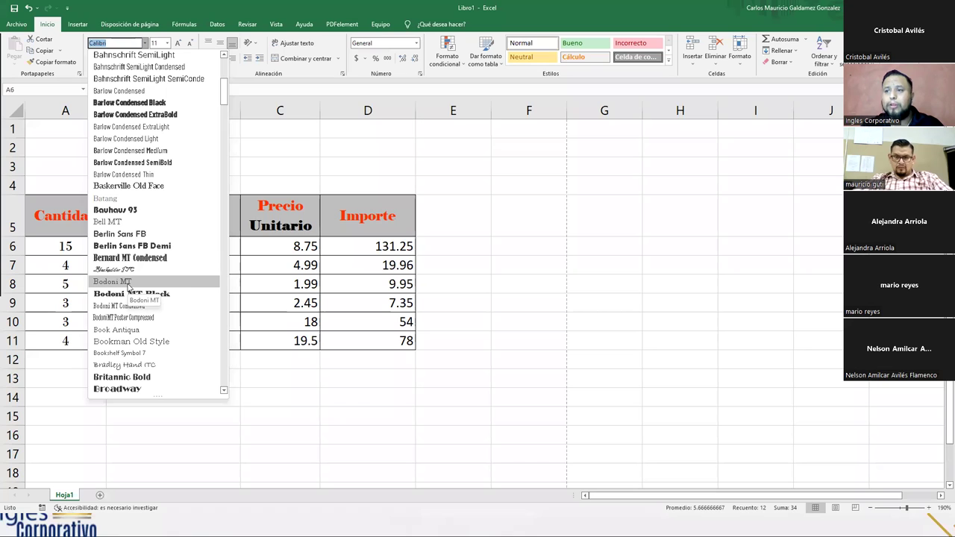
left_click(127, 284)
- Compare the new font against the header cells, then select the price and Importe values C6:D11
left_click(176, 302)
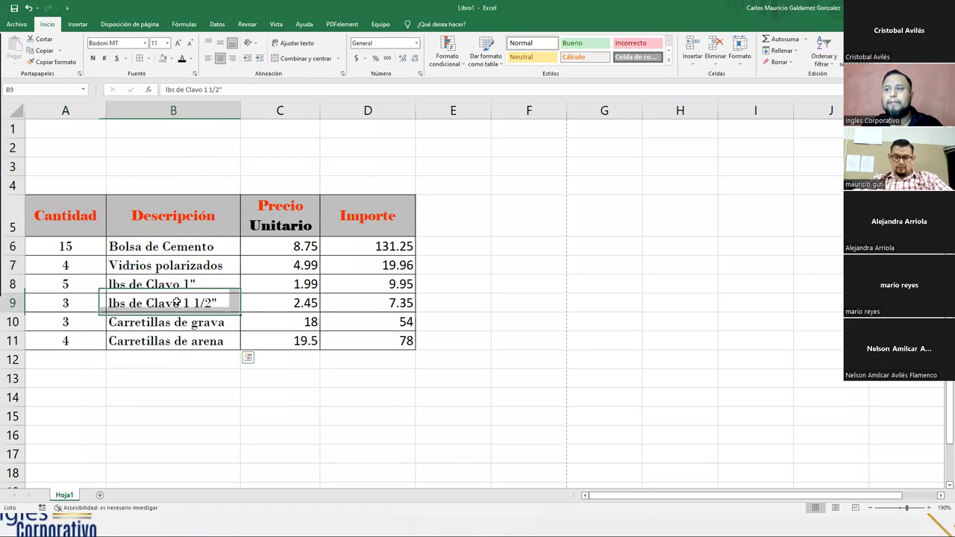
left_click(77, 251)
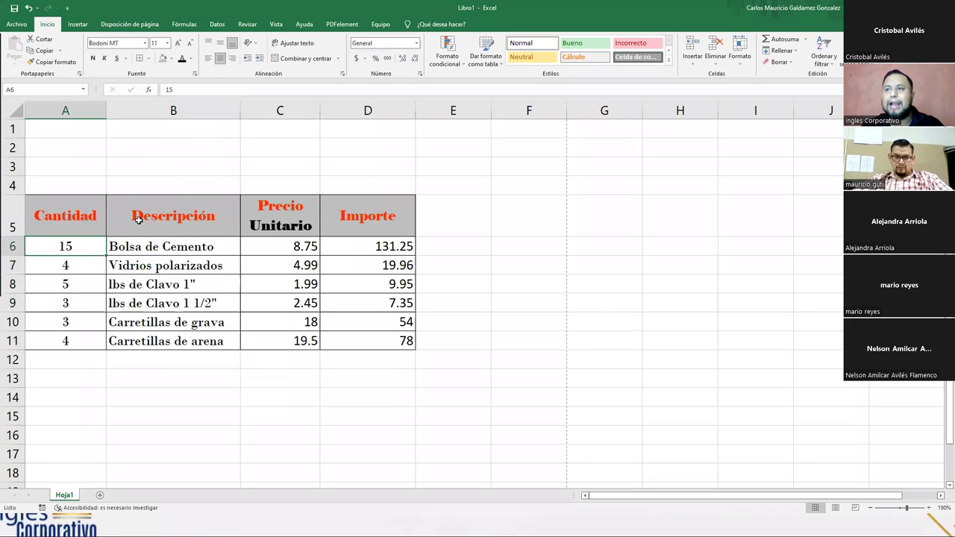
left_click(138, 221)
left_click_drag(96, 216, 388, 222)
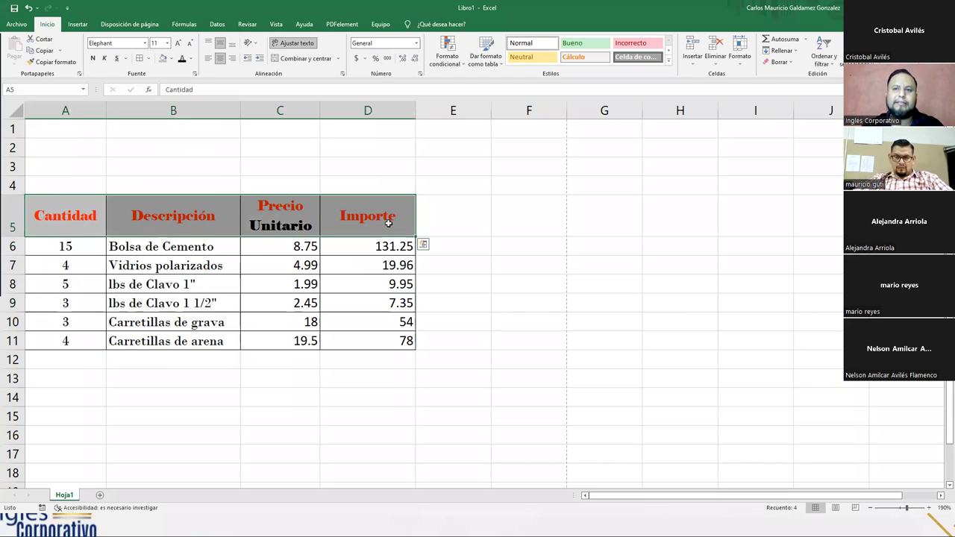
left_click_drag(67, 250, 160, 362)
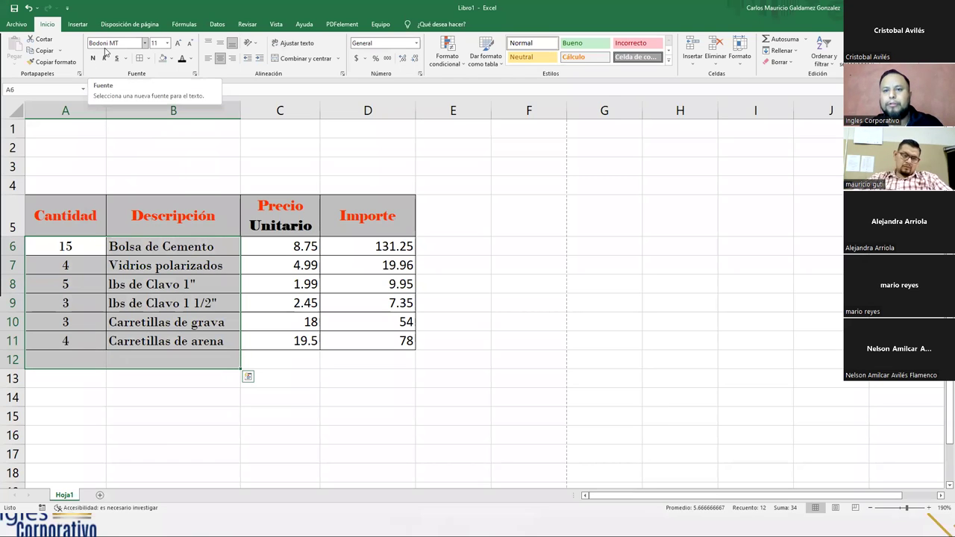
left_click_drag(64, 252, 146, 337)
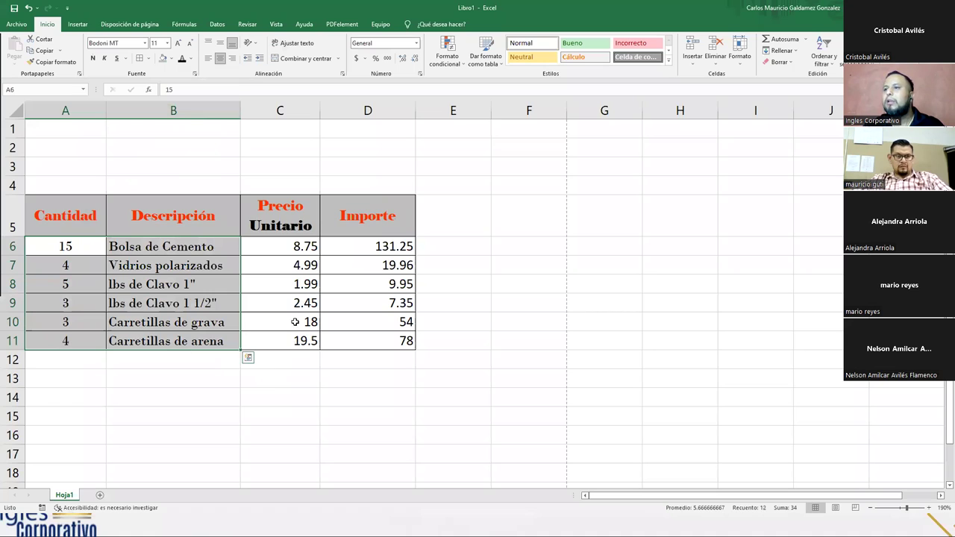
left_click_drag(282, 247, 342, 338)
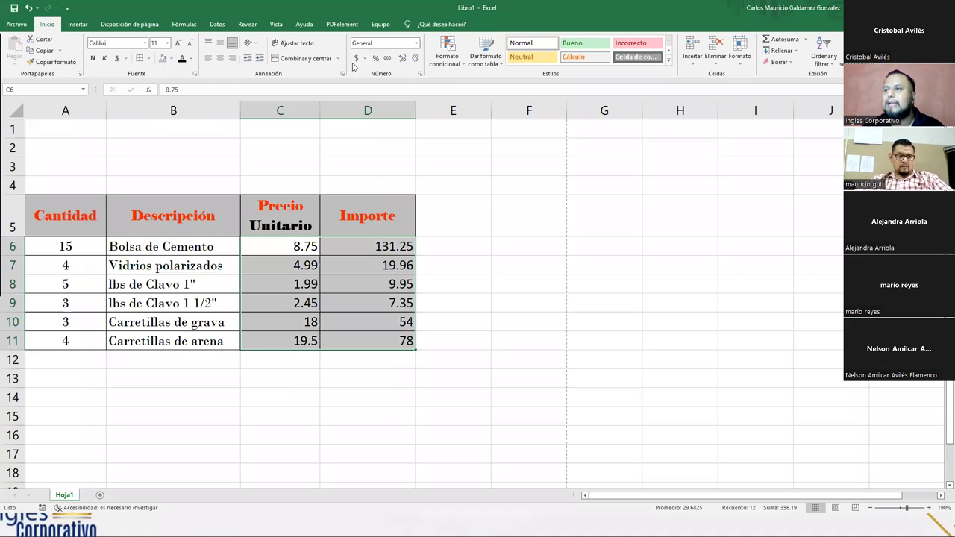
- Reselect C6:D11 and bring up the Number Format list in the Número group
left_click(416, 45)
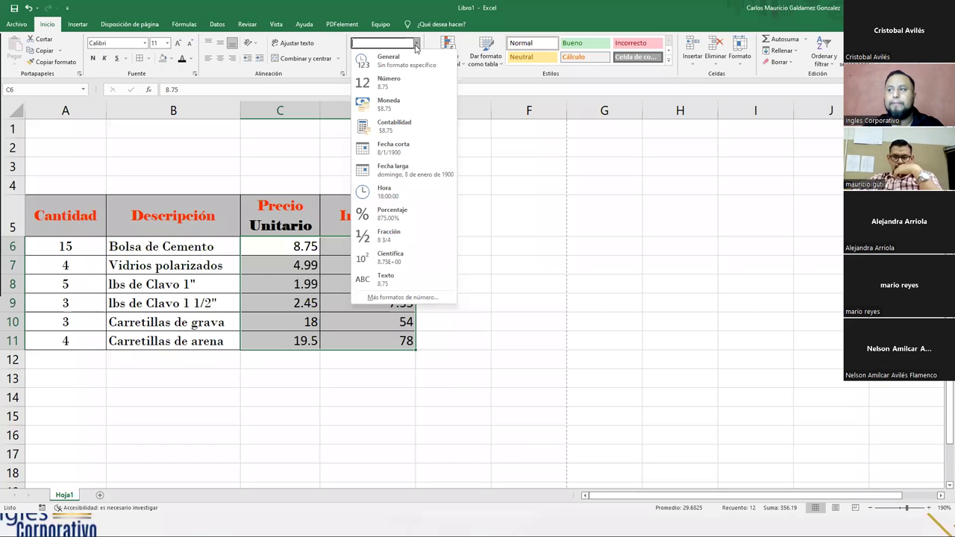
left_click(247, 284)
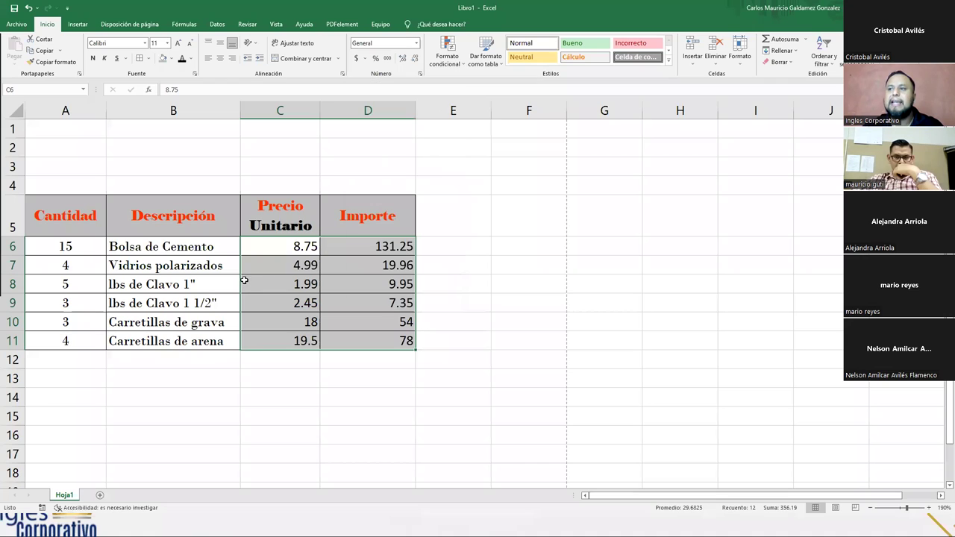
left_click_drag(284, 247, 341, 336)
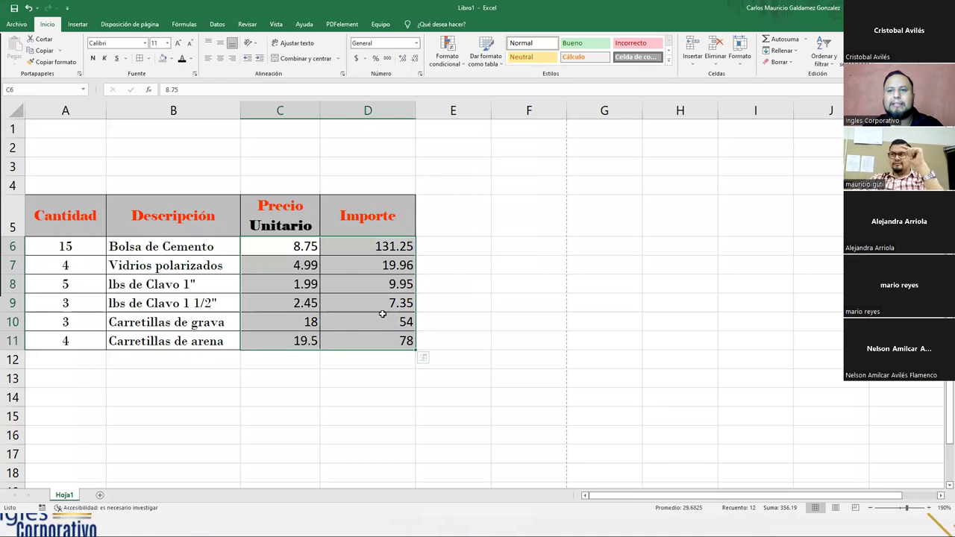
left_click_drag(298, 249, 344, 336)
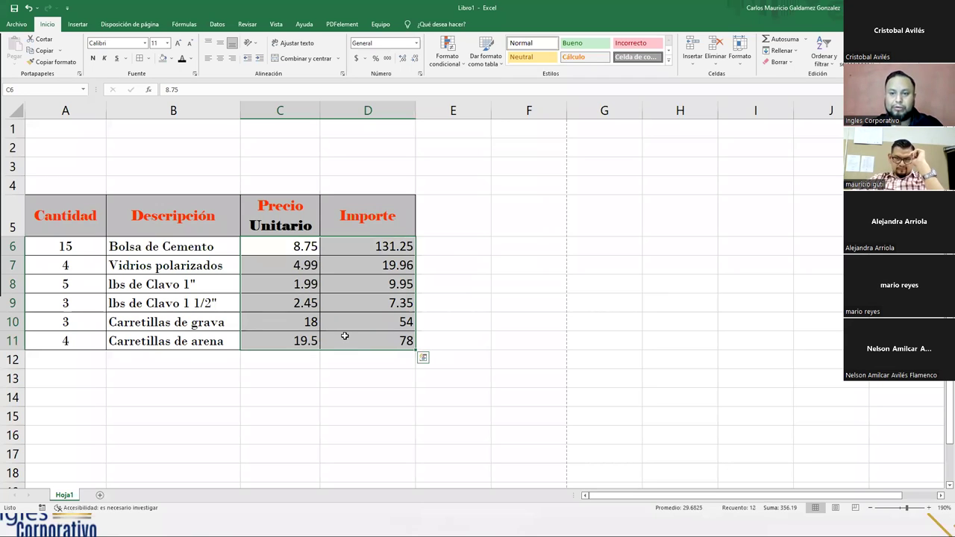
left_click(313, 248)
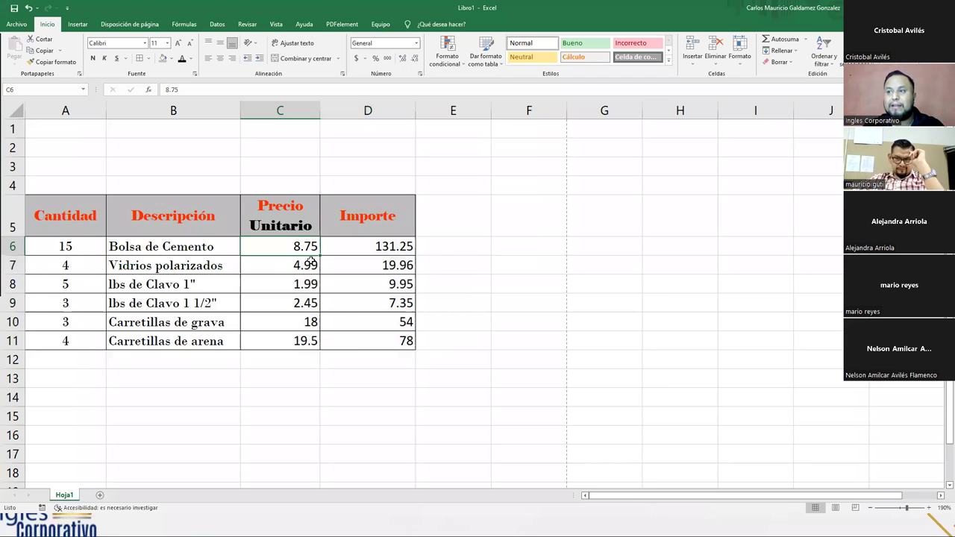
left_click(345, 332, "shift")
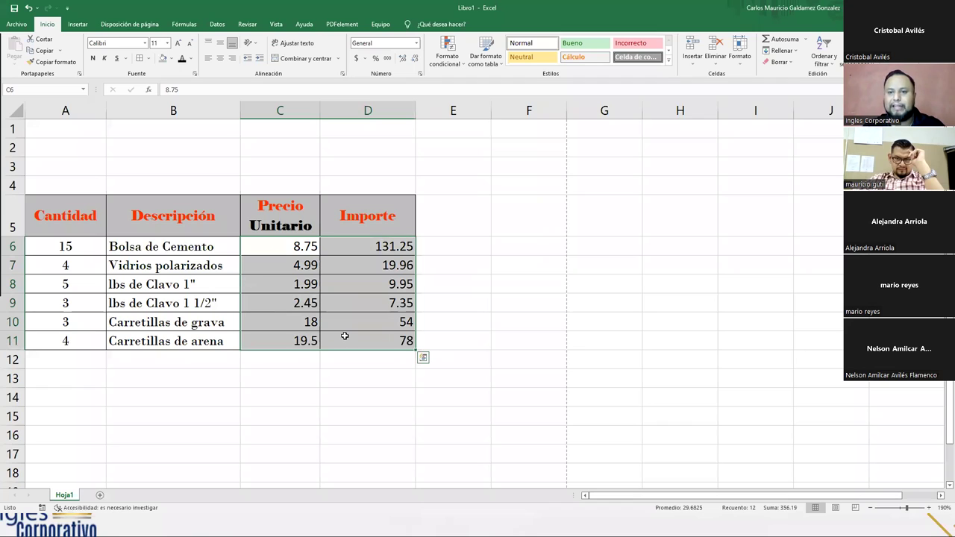
left_click(416, 46)
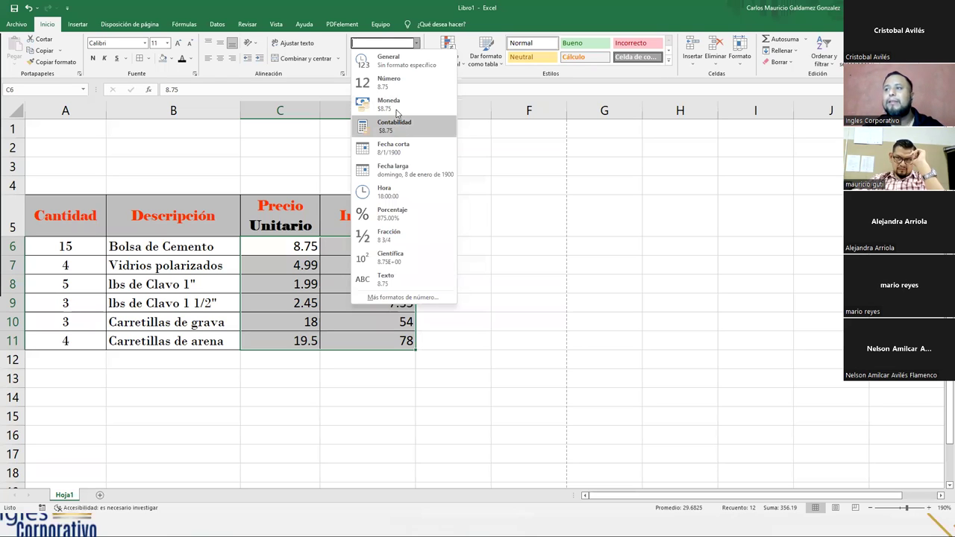
- Try Moneda and Contabilidad formats on C6:D11, settling on Moneda
left_click(395, 109)
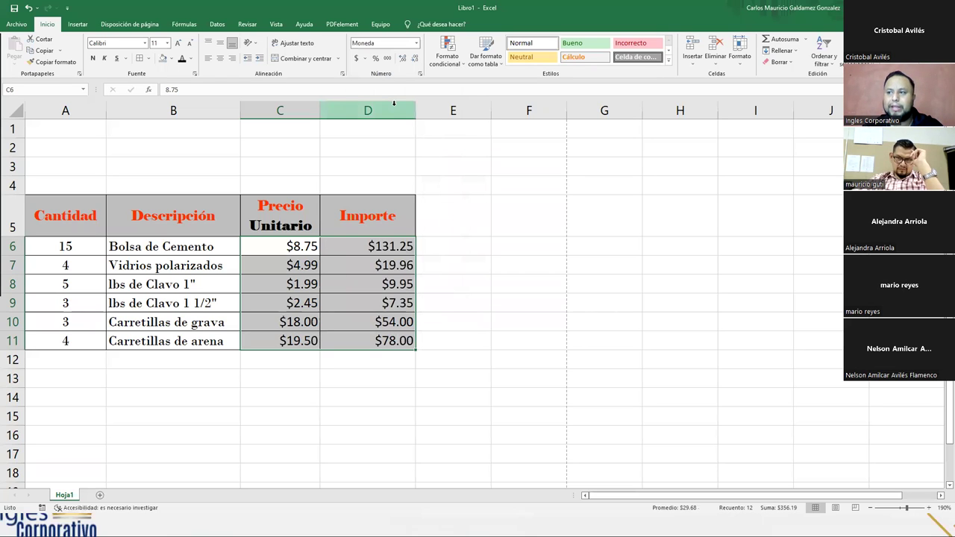
left_click(417, 45)
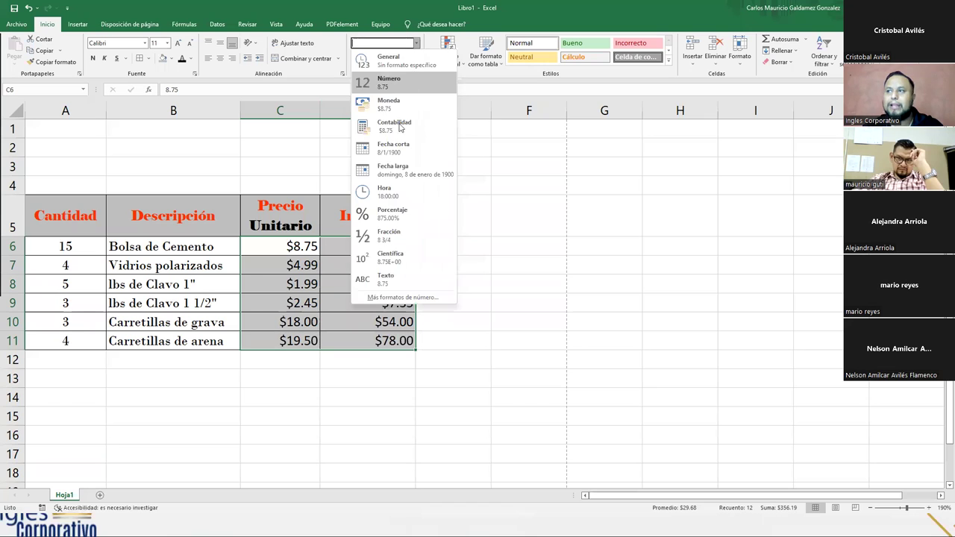
left_click(398, 130)
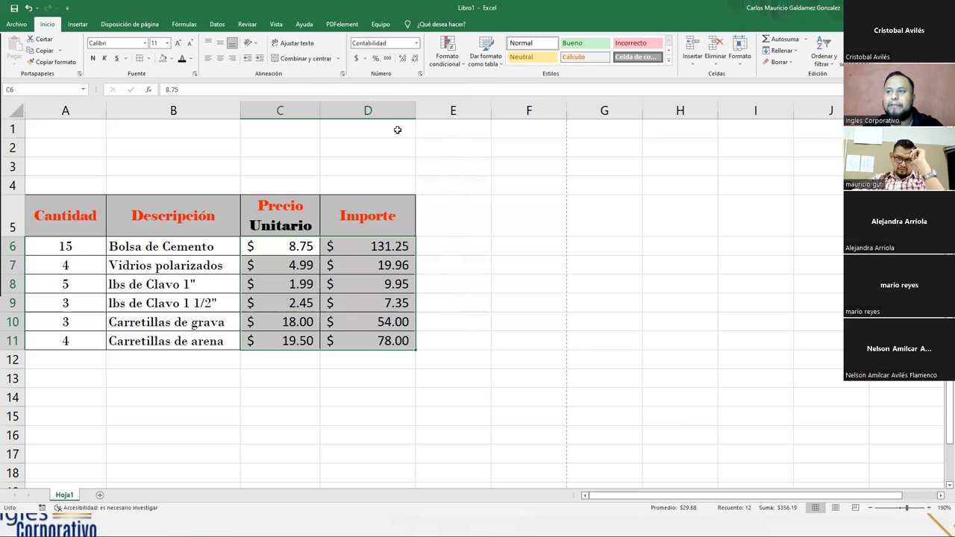
left_click(417, 43)
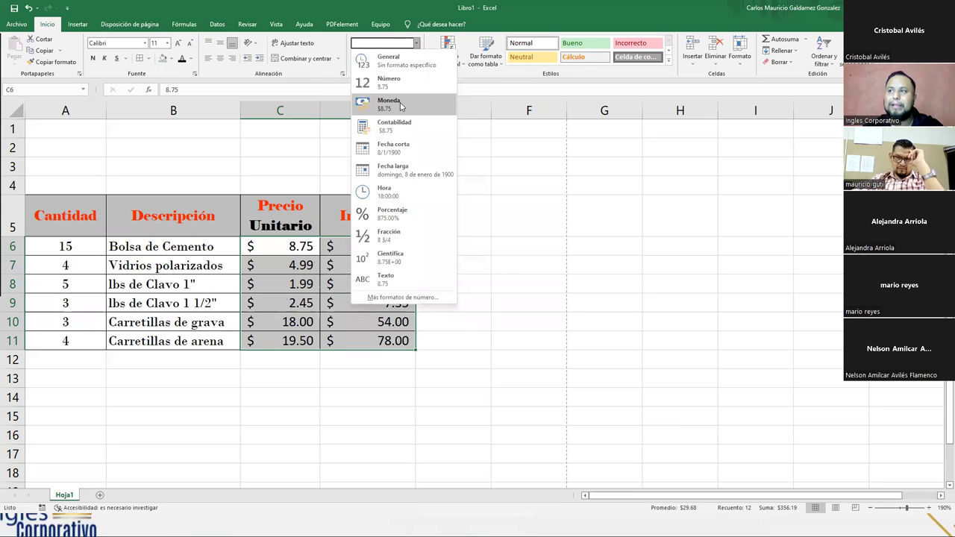
left_click(400, 104)
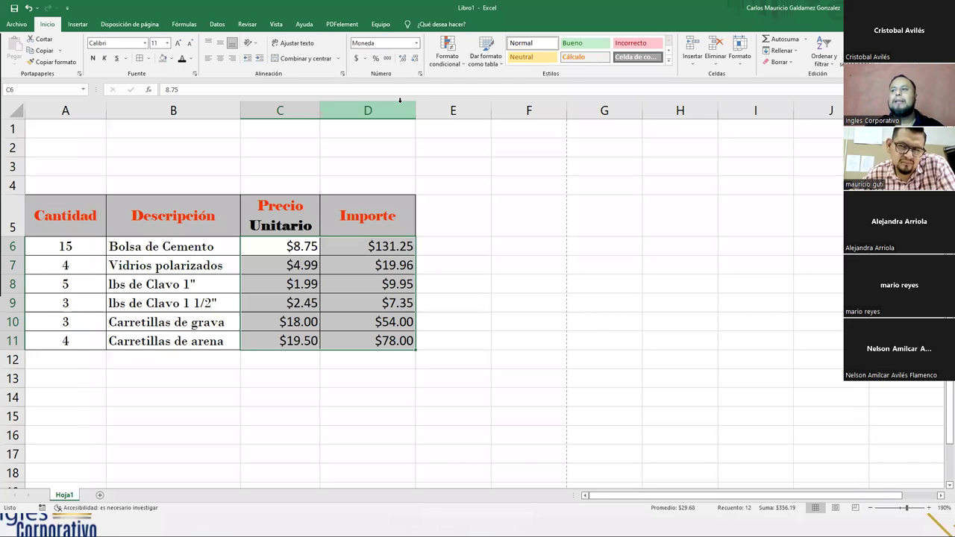
- Reselect C6:D11 and reapply Moneda currency format, showing $8.75 and $131.25
left_click(276, 242)
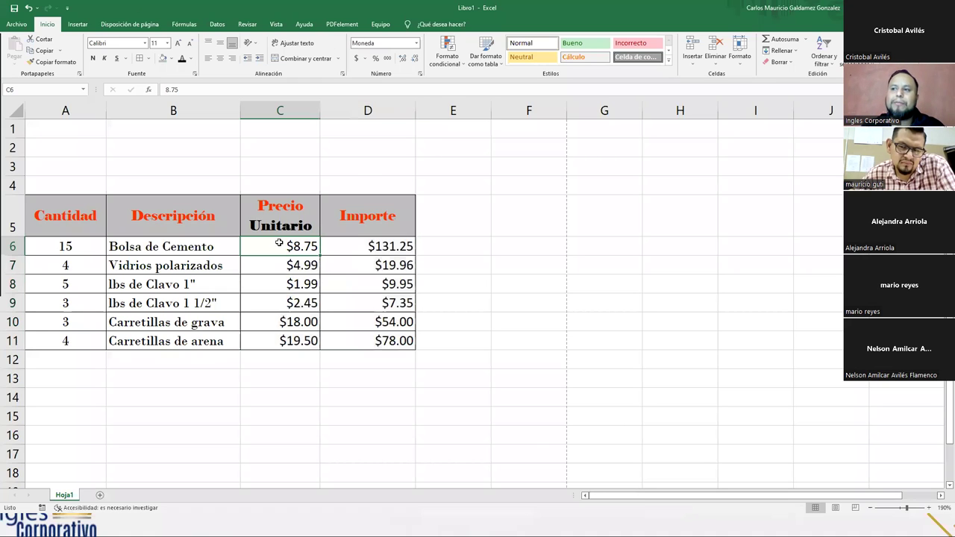
left_click_drag(273, 245, 350, 333)
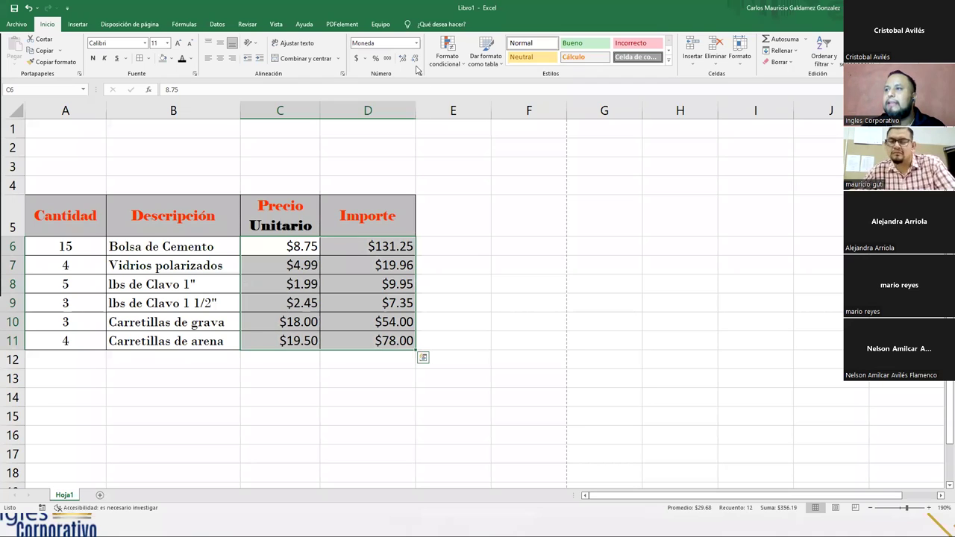
left_click(417, 43)
left_click(400, 103)
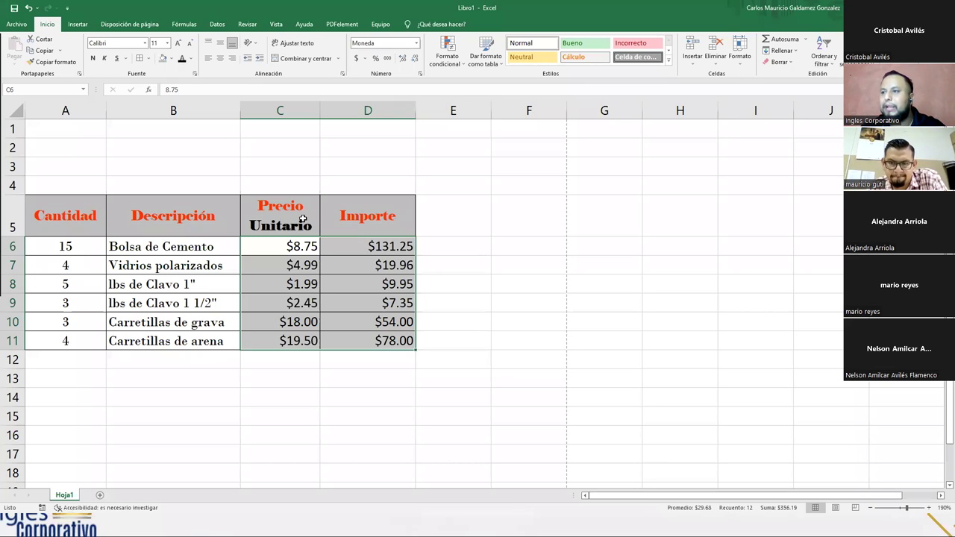
- Undo the currency formatting and change the Bolsa de Cemento price in C6 to 8
key("ctrl+z")
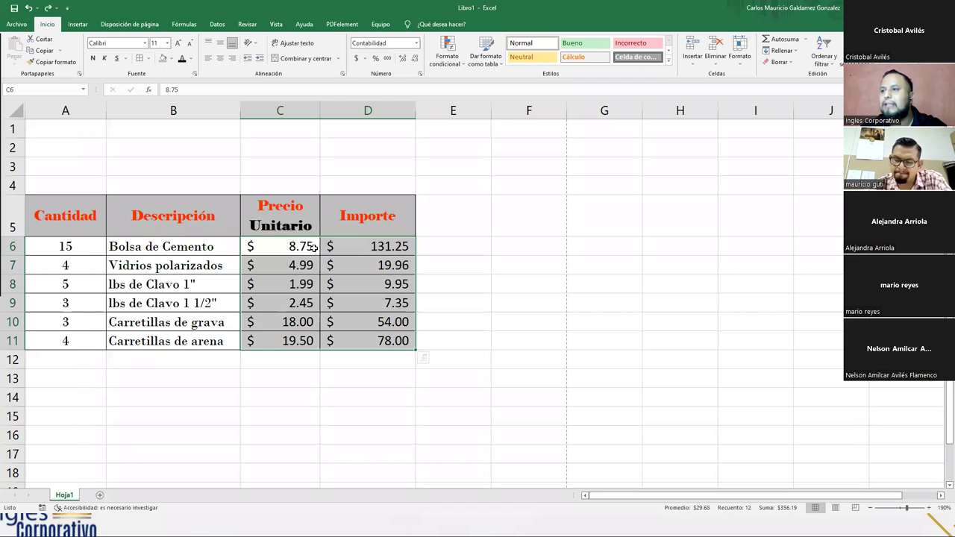
key("ctrl+y")
left_click(308, 251)
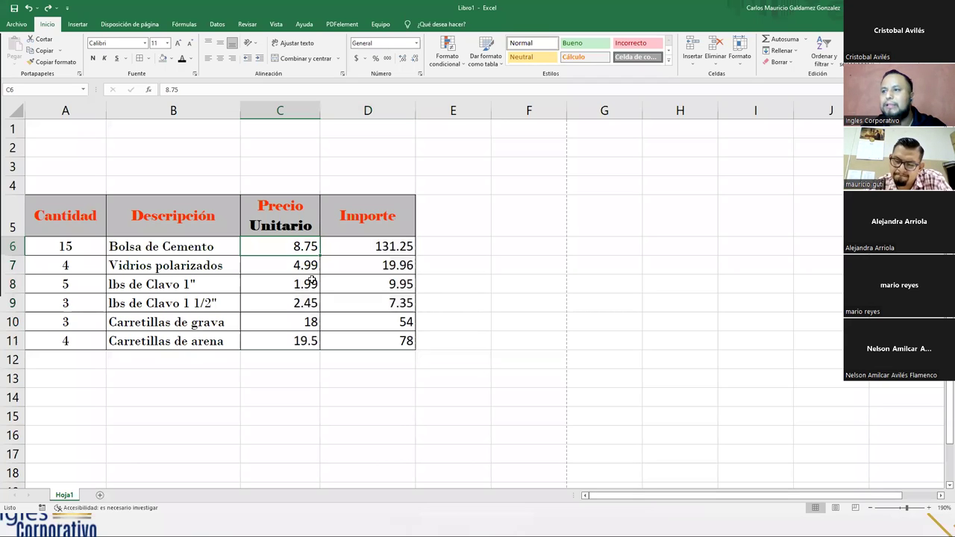
type("8")
key("Return")
left_click(301, 249)
left_click(413, 46)
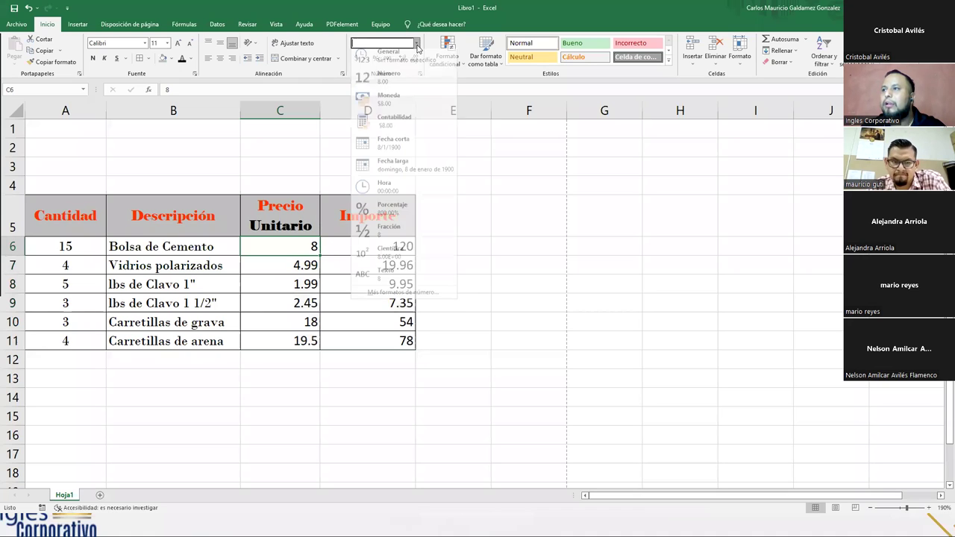
left_click(396, 100)
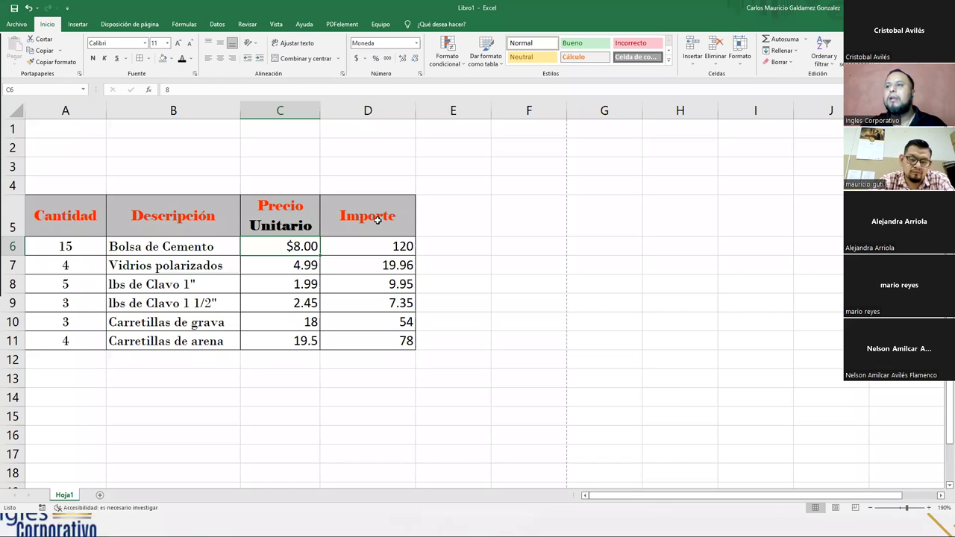
key("ctrl+z")
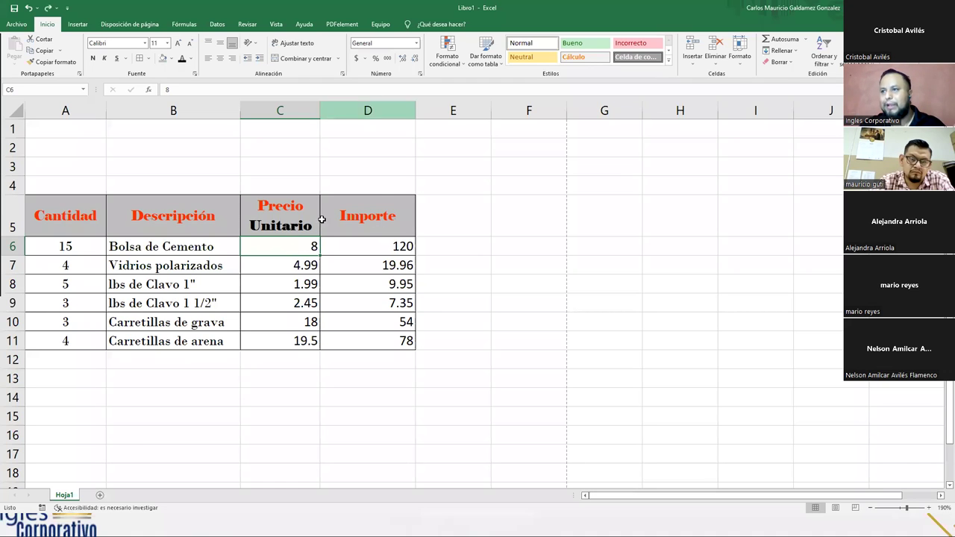
- Apply Contabilidad accounting format to C6:D11 and inspect the formatted unit prices
left_click_drag(291, 244, 363, 345)
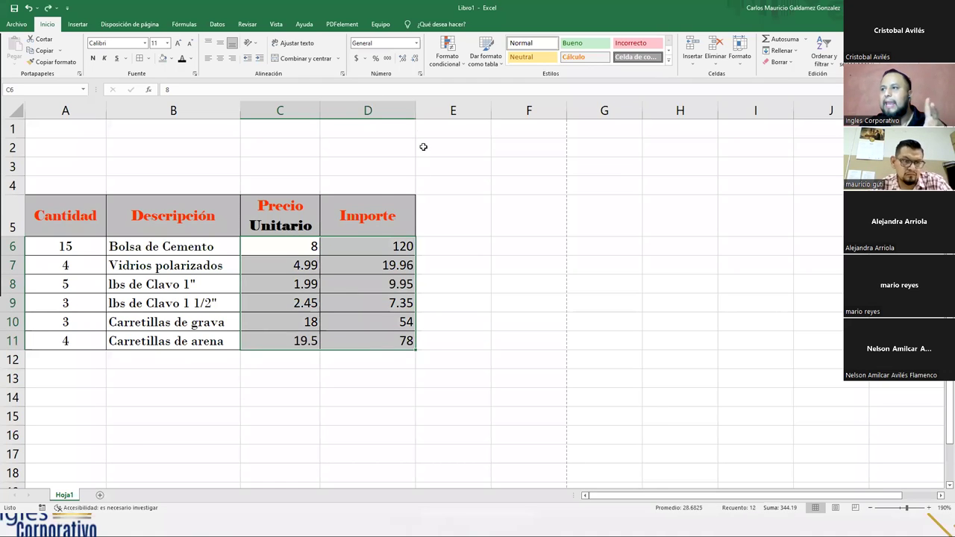
left_click(417, 43)
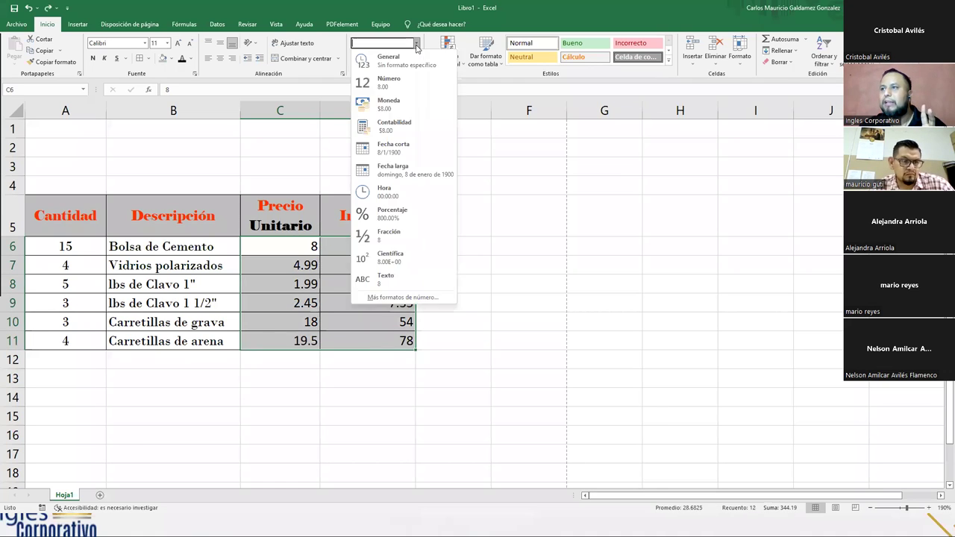
left_click(403, 127)
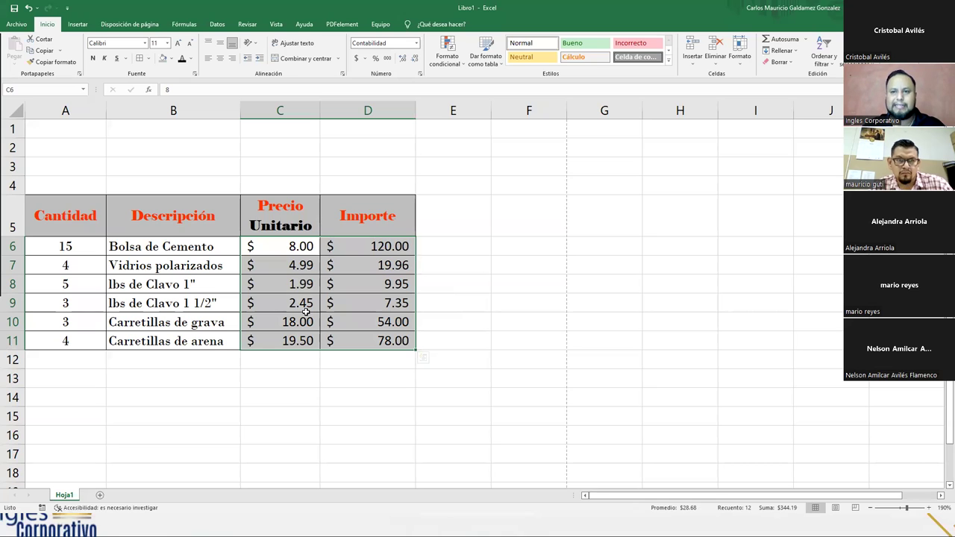
left_click(264, 243)
left_click_drag(264, 244, 365, 340)
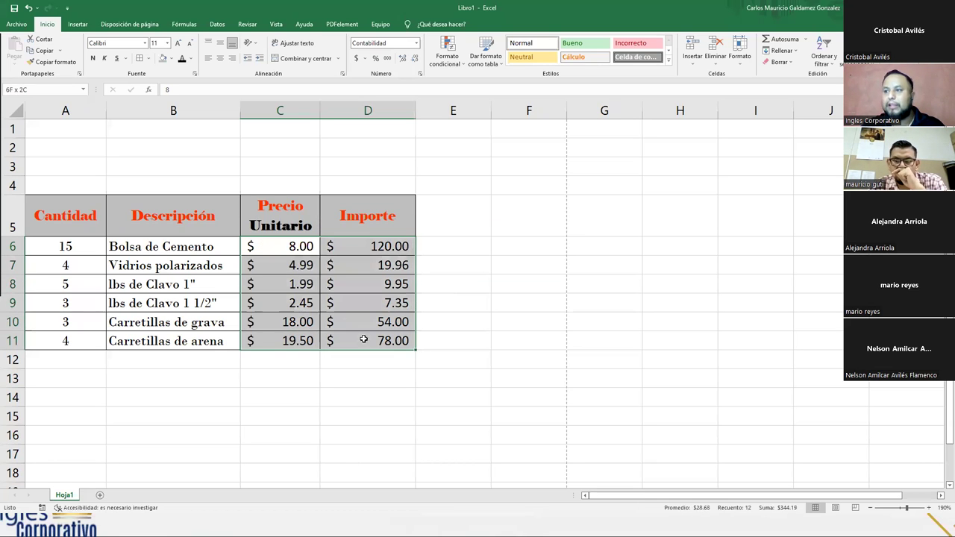
left_click(281, 247)
left_click(284, 265)
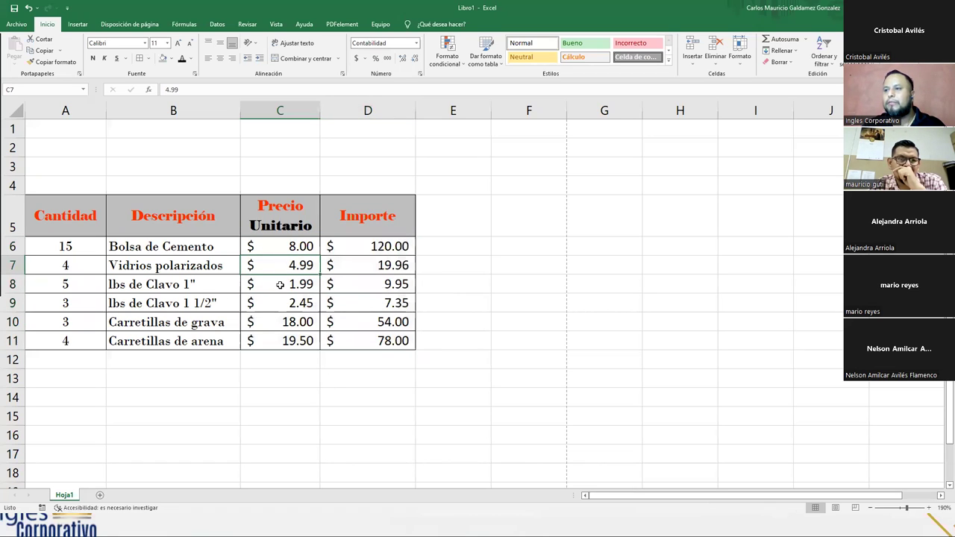
left_click(281, 285)
left_click_drag(283, 250, 287, 341)
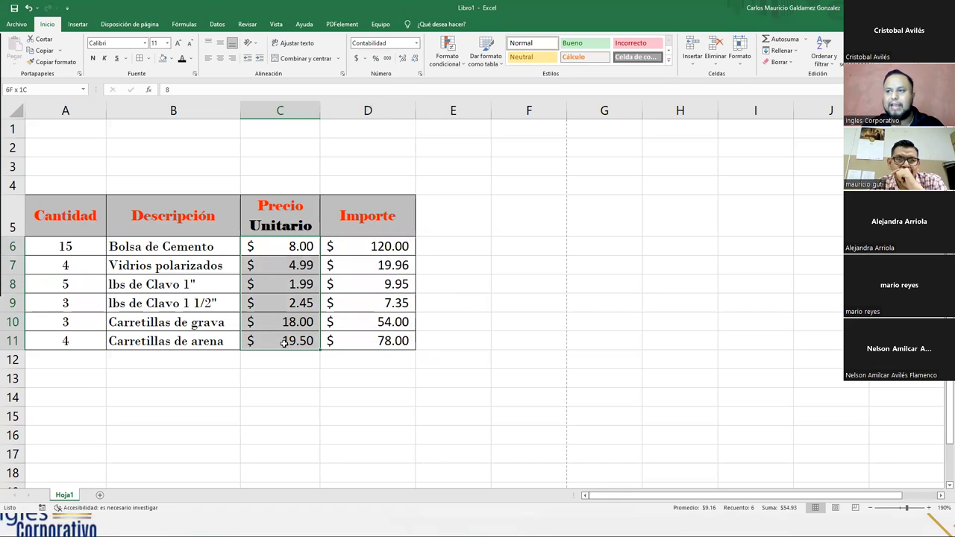
left_click(261, 249)
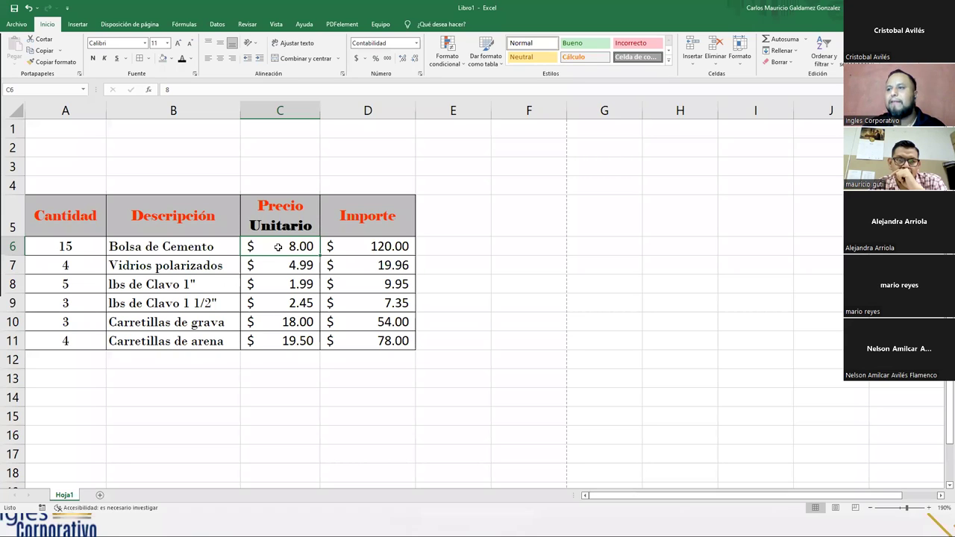
- Reapply Contabilidad format to C6:D11 and check the Importe formulas, now $120.00 for cement
left_click_drag(280, 254, 362, 343)
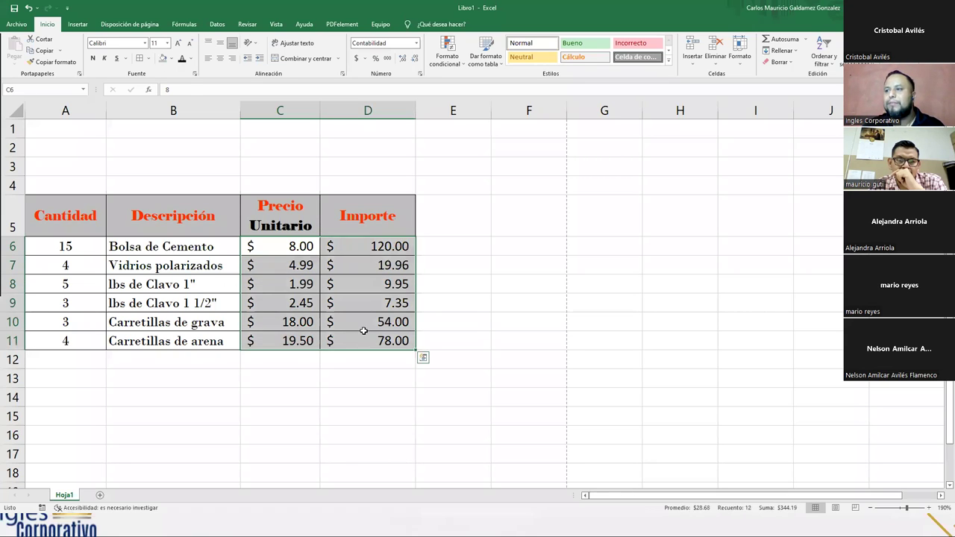
left_click(363, 325)
left_click_drag(285, 254, 354, 332)
left_click(417, 43)
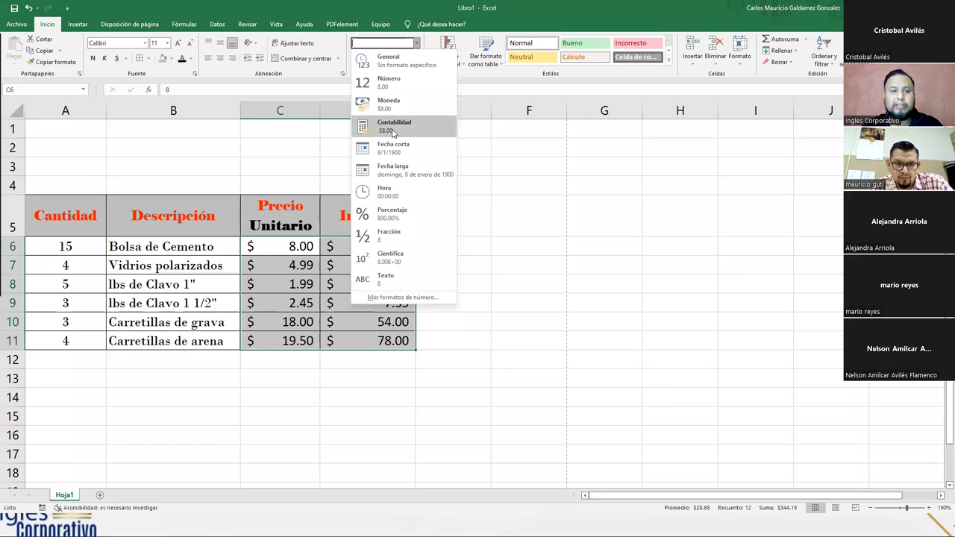
left_click(393, 132)
left_click(342, 267)
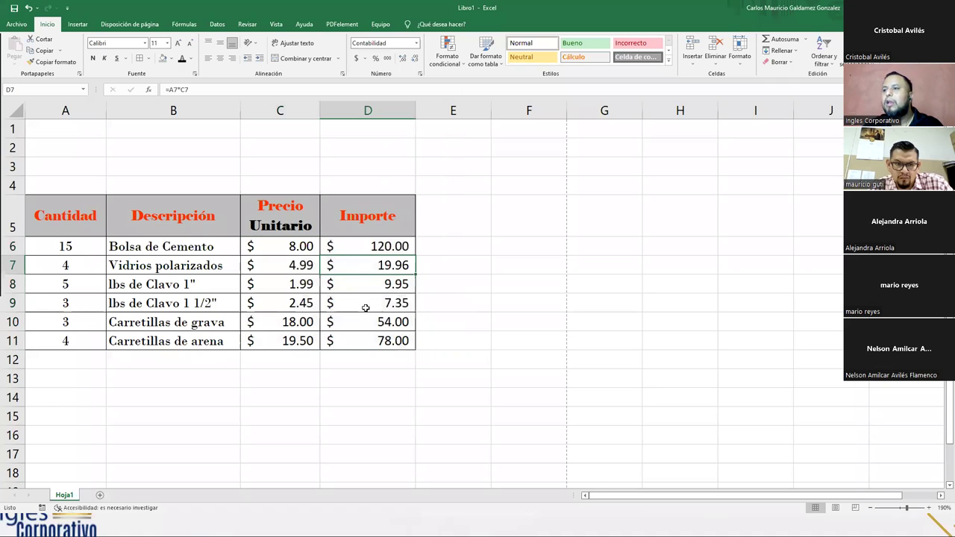
left_click(370, 357)
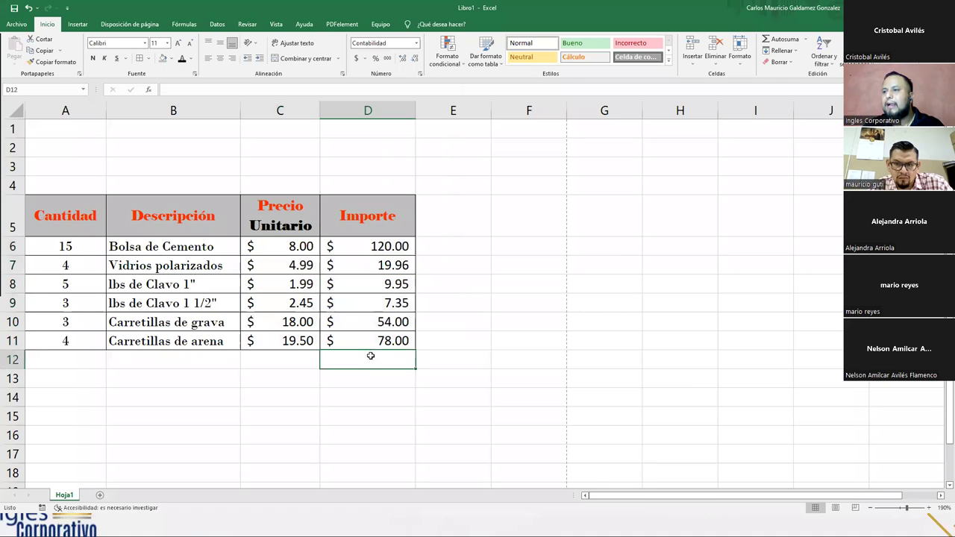
- Sum the Importe amounts with AutoSum in D12, giving 289.26
left_click(805, 39)
left_click(788, 47)
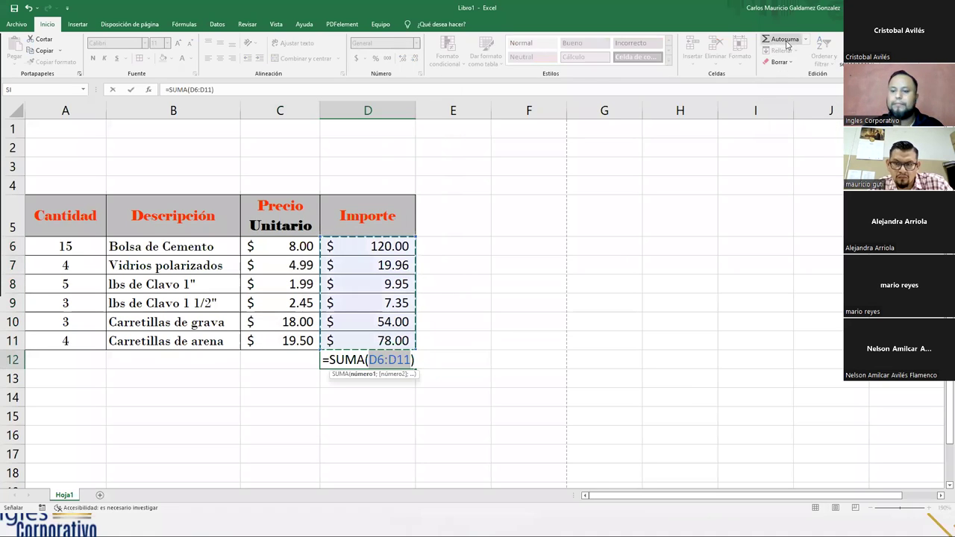
key("Return")
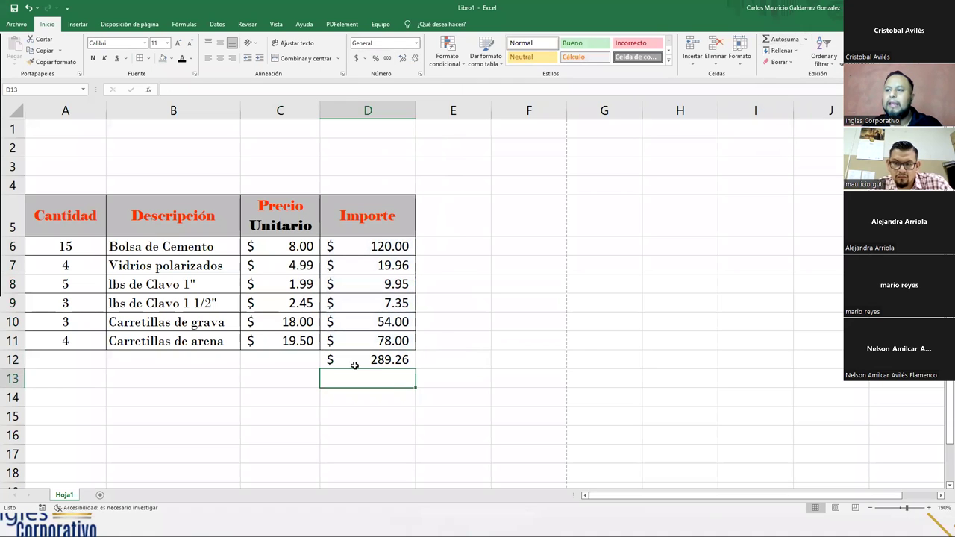
left_click(355, 365)
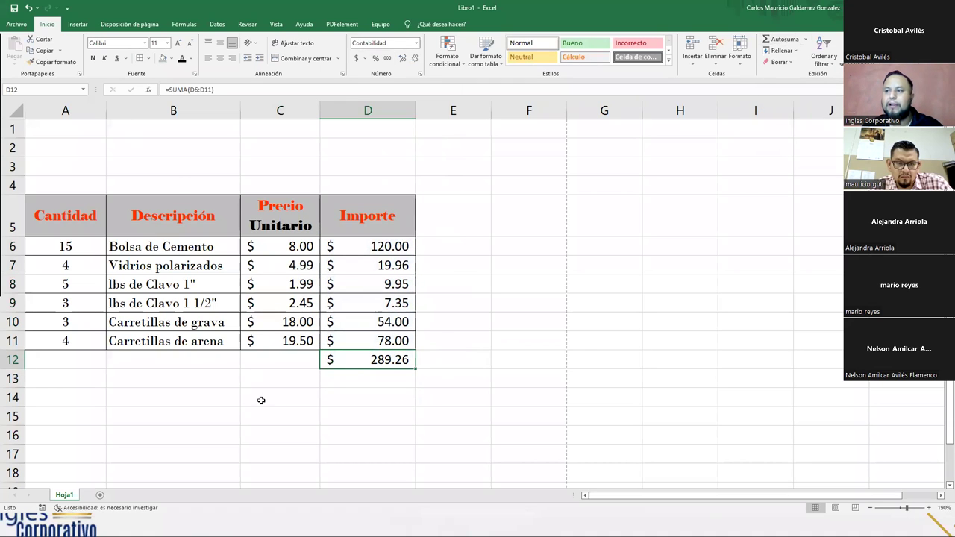
left_click(263, 362)
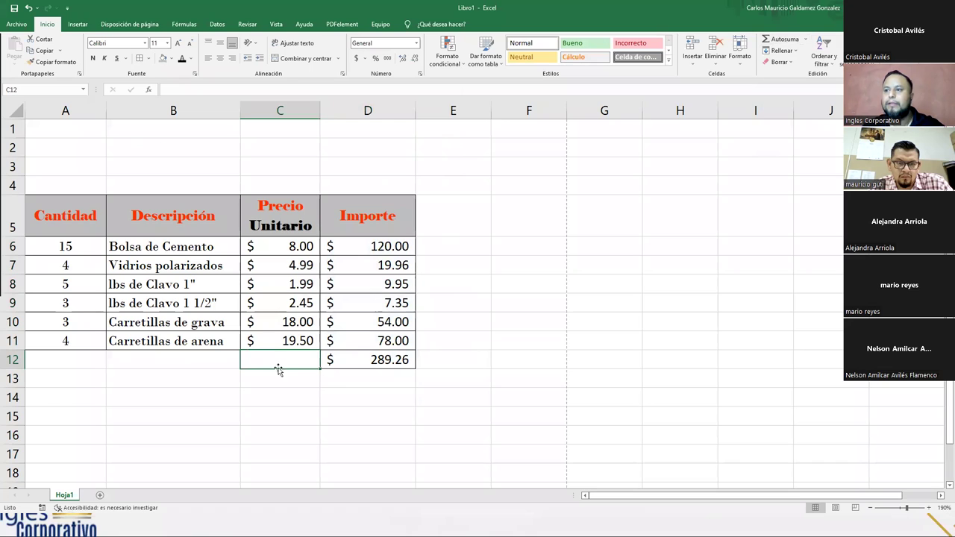
- Label C12 as SUBTOTAL and C13 as IVA
type("TOTAL")
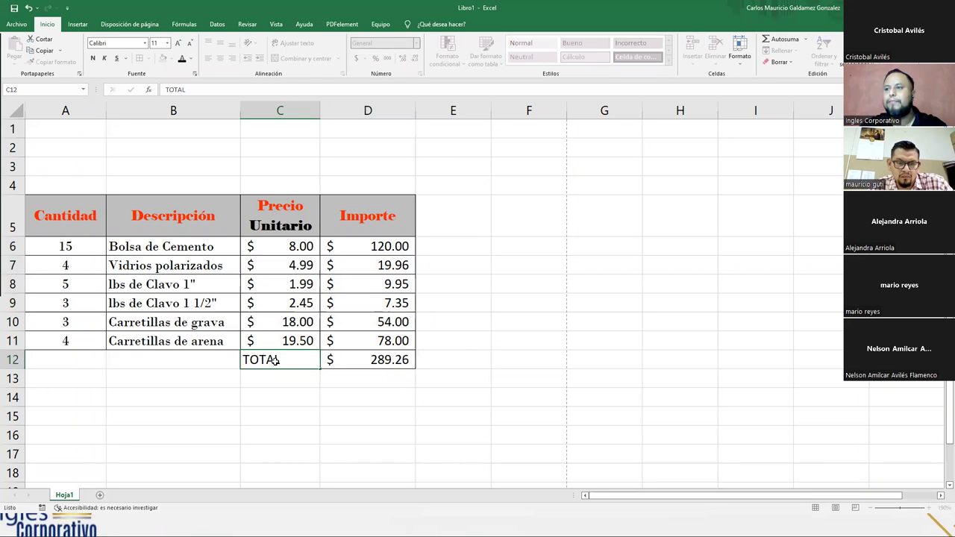
key("Return")
type("IVA")
key("Tab")
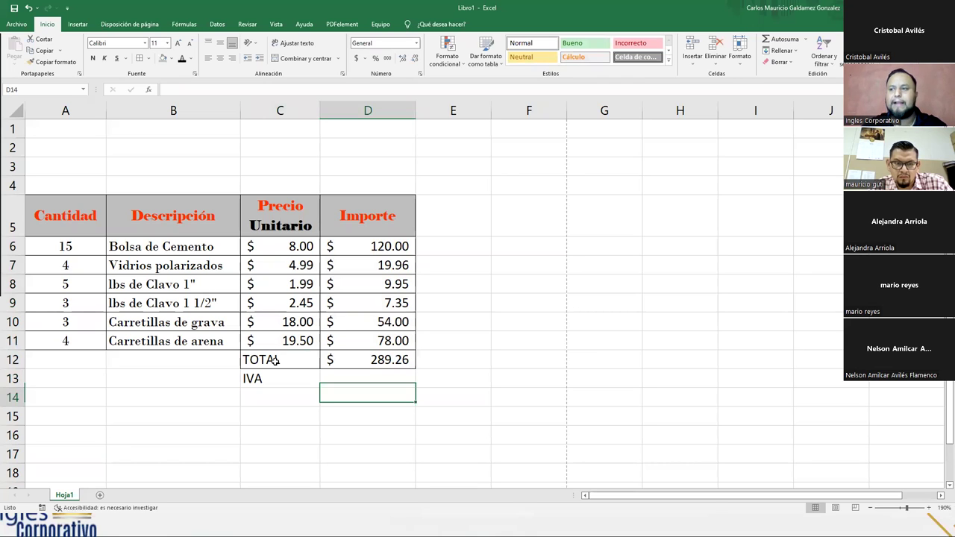
key("Left")
key("Up")
type("SUBTOTAL")
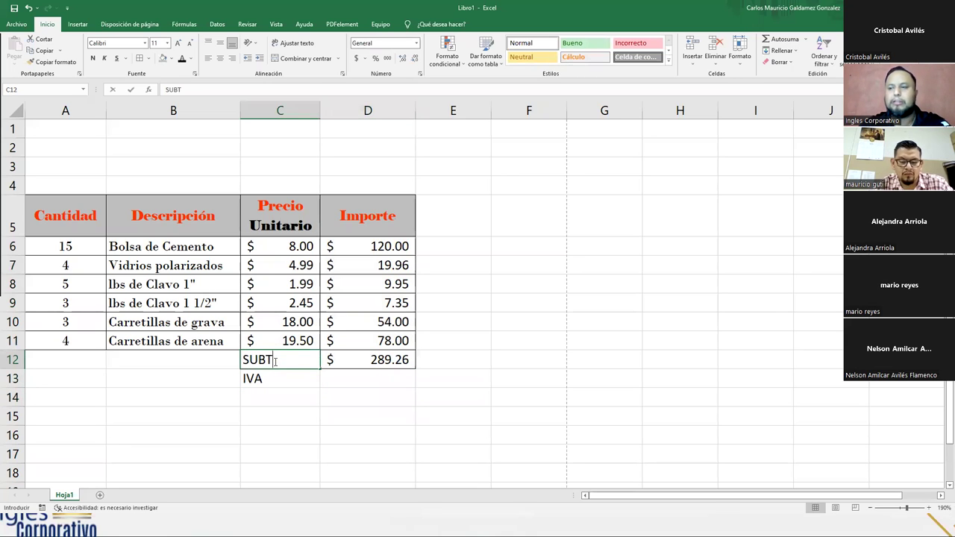
key("BackSpace")
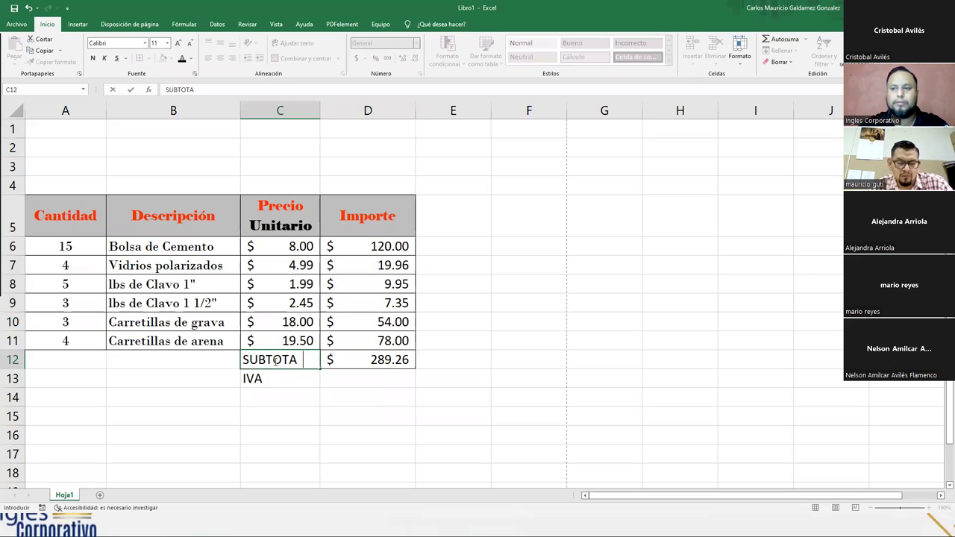
type("L")
key("Return")
key("Return")
- Label C14 as TOTAL A PAGAR
type("SUBTOTALTOTA")
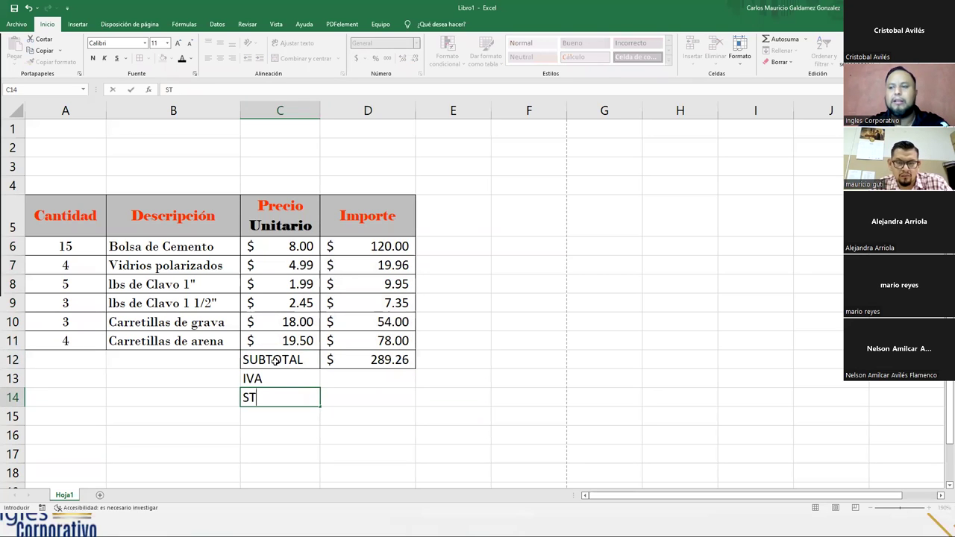
key("BackSpace")
key("BackSpace")
key("BackSpace")
key("BackSpace")
key("BackSpace")
type("TOTAL A PAGAR")
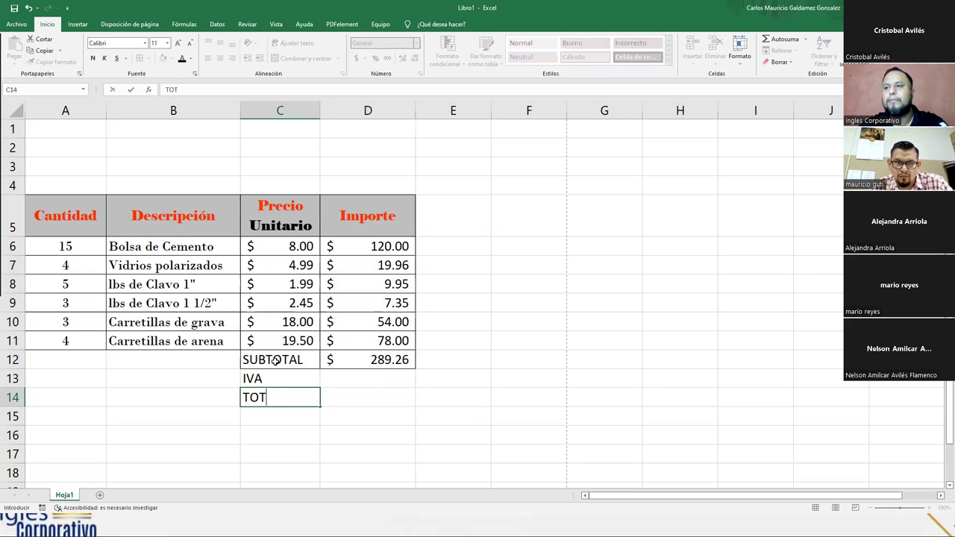
key("ctrl+Return")
key("Return")
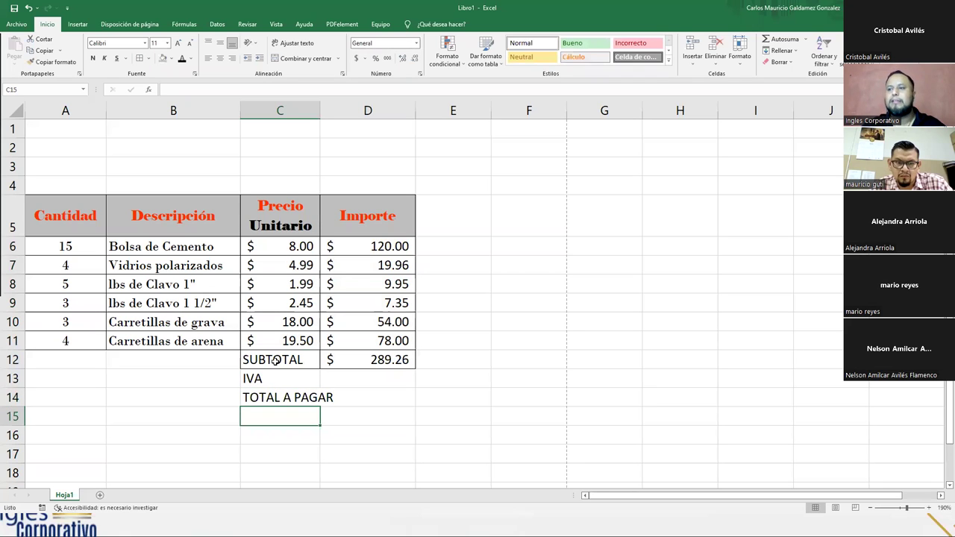
- Shrink the C12:C14 labels to size 9, right-align them, and border C12:D14
left_click_drag(274, 361, 280, 398)
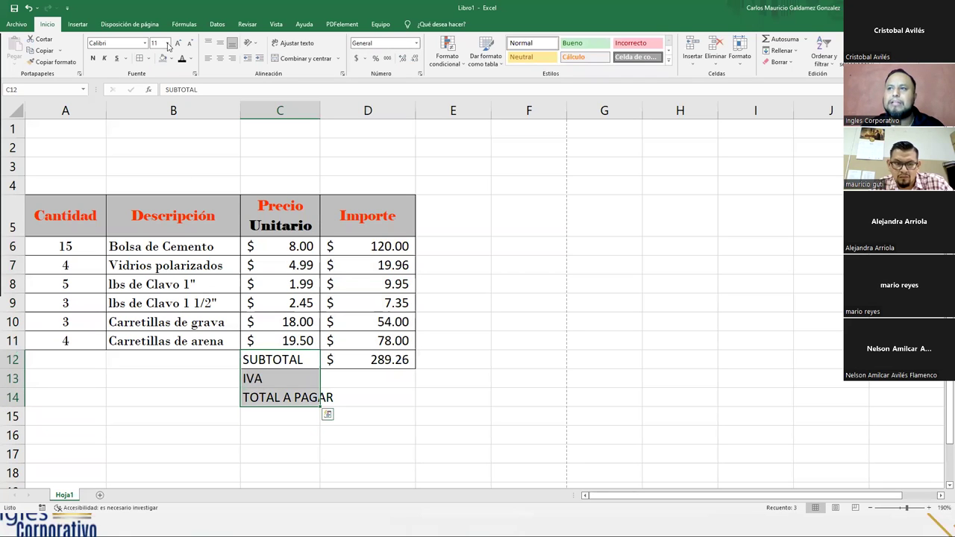
left_click(190, 45)
left_click(190, 45)
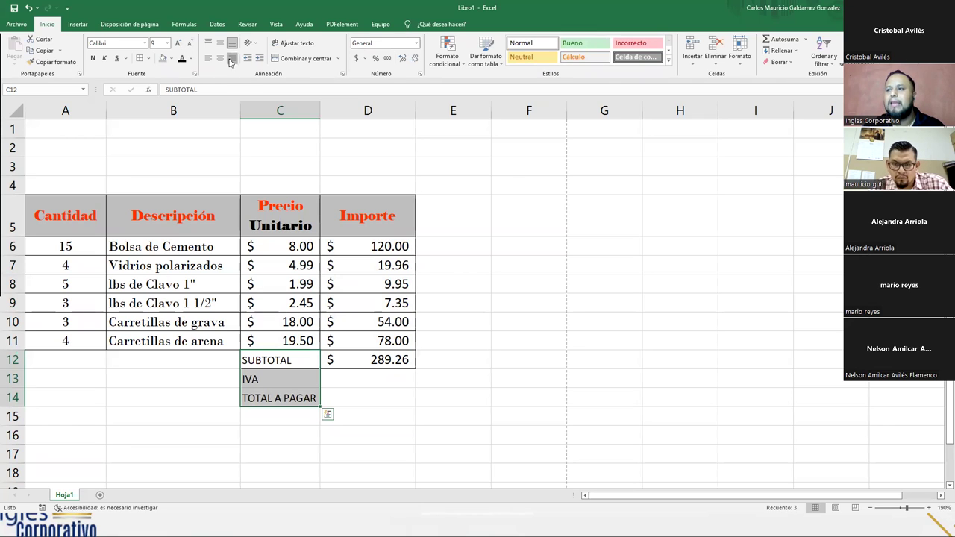
left_click(232, 58)
left_click_drag(298, 359, 366, 400)
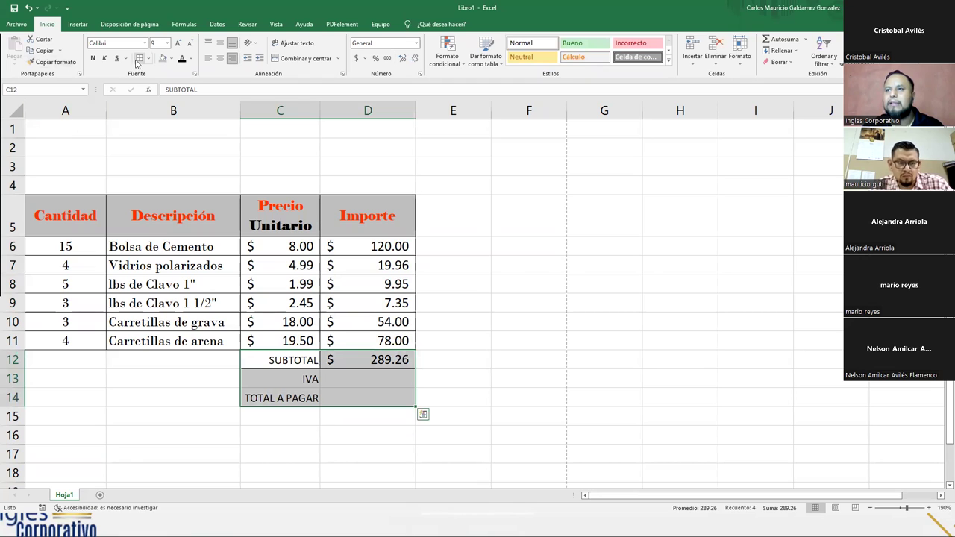
left_click(340, 380)
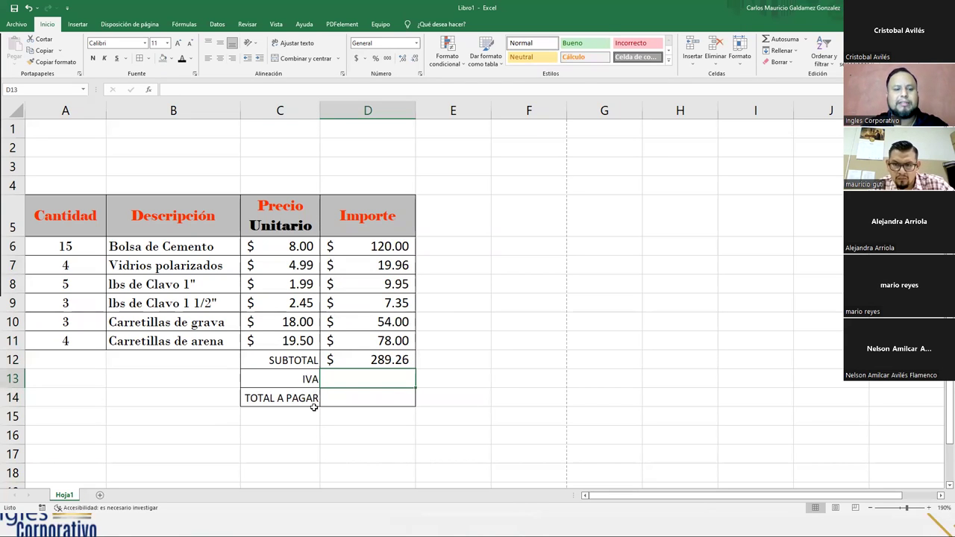
- Rename the tax label in C13 to IVA(13%)
key("Left")
key("F2")
type("(13%)")
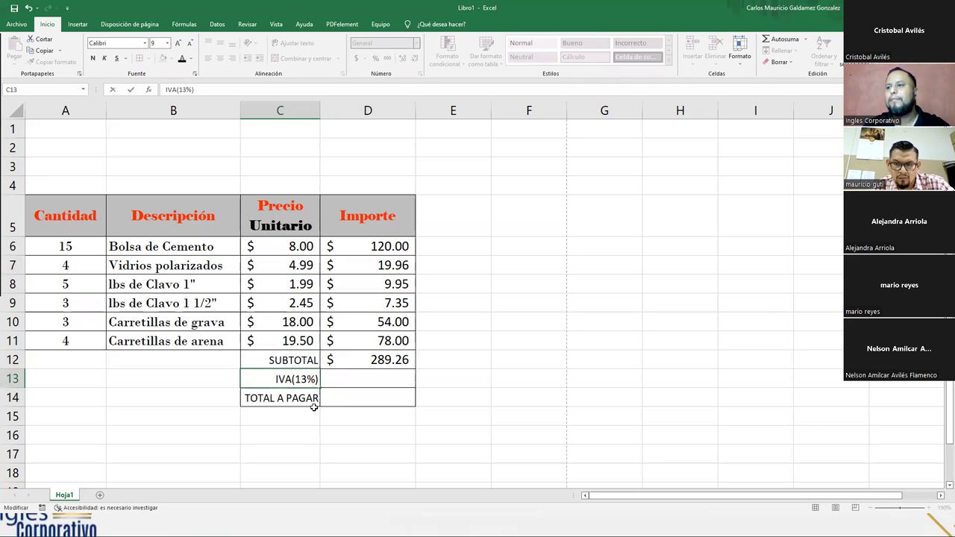
key("Return")
key("Up")
key("Right")
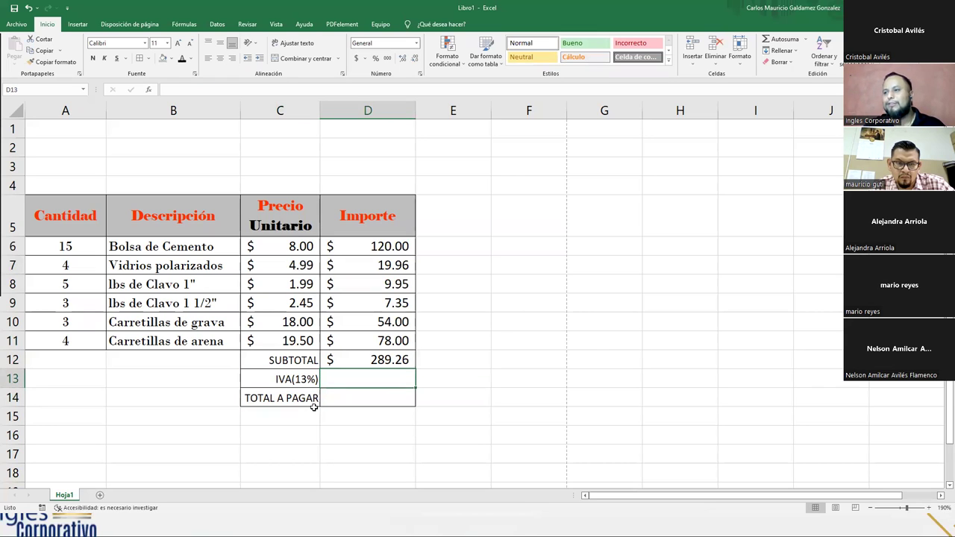
- Enter =D12*13% in D13, giving an IVA of $37.60
type("=")
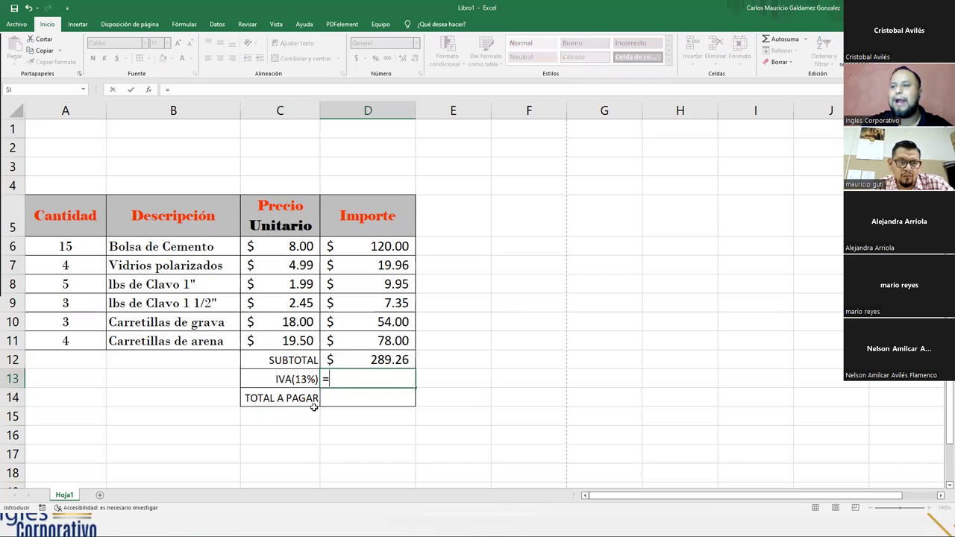
key("Up")
type("*")
key("Left")
key("Right")
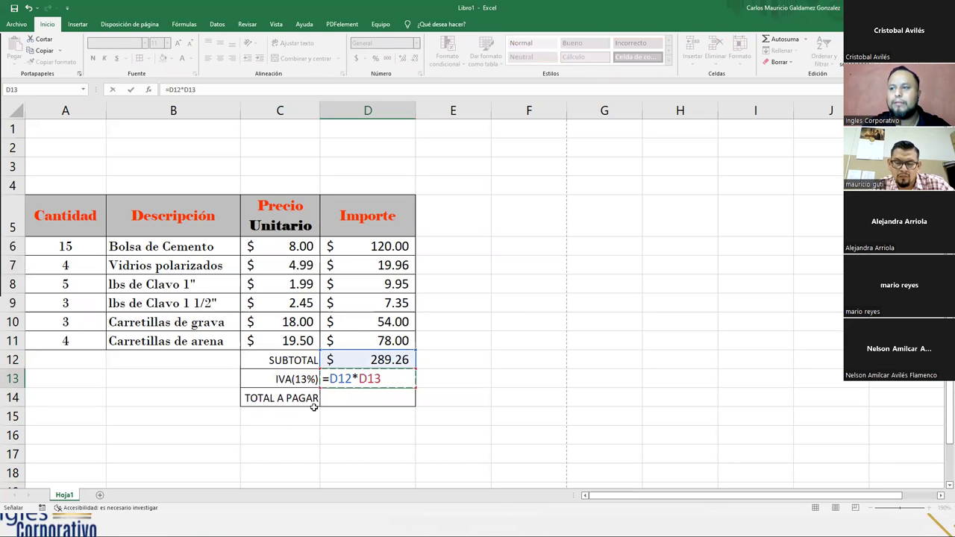
key("BackSpace")
key("BackSpace")
key("BackSpace")
type("13%")
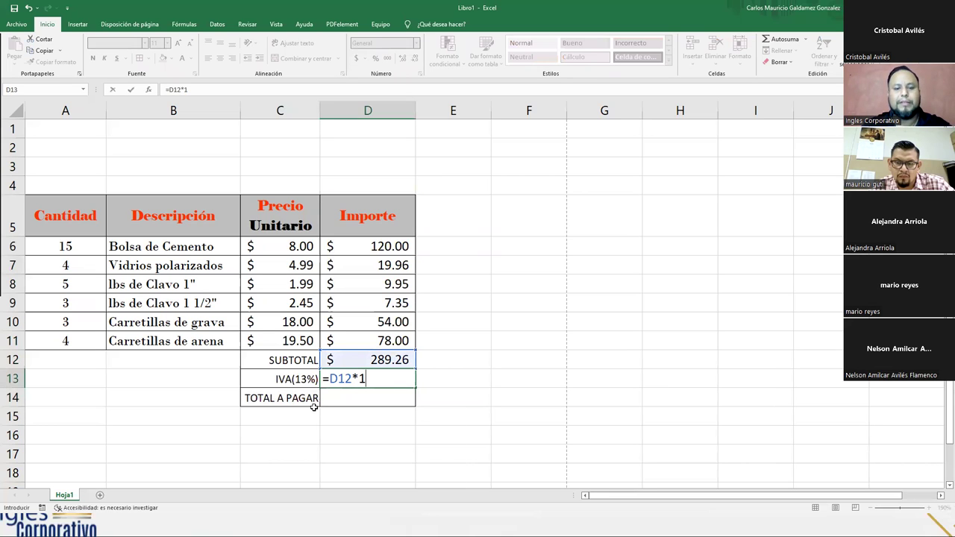
key("Return")
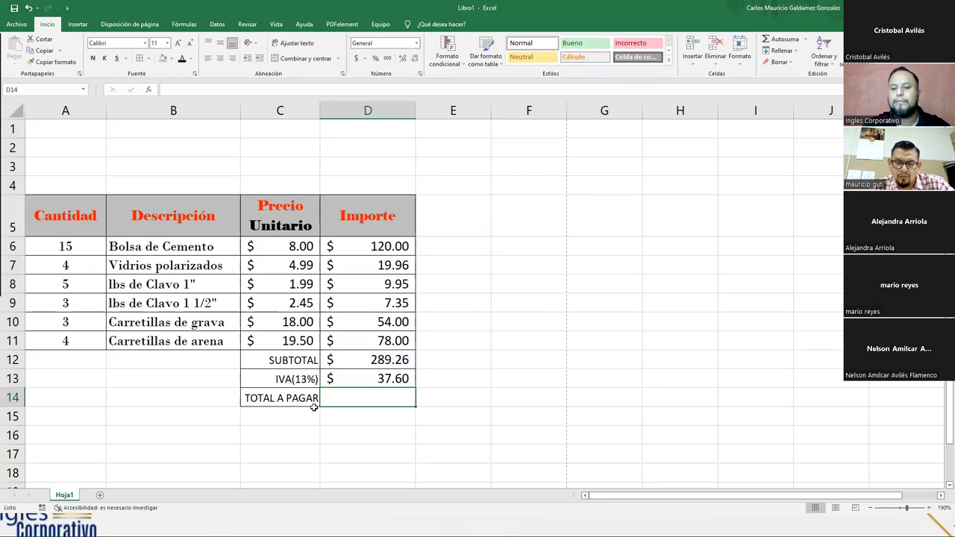
key("Up")
left_click(355, 364)
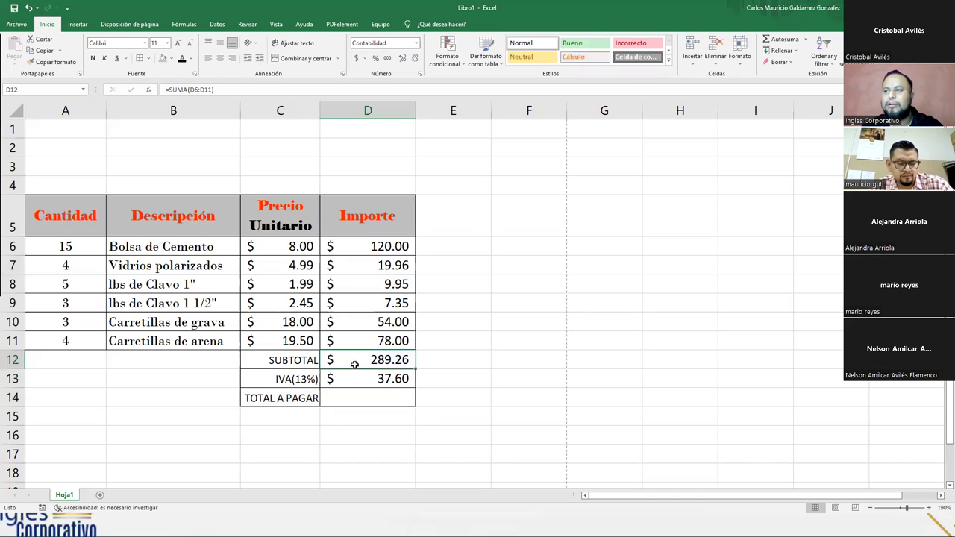
left_click(369, 382)
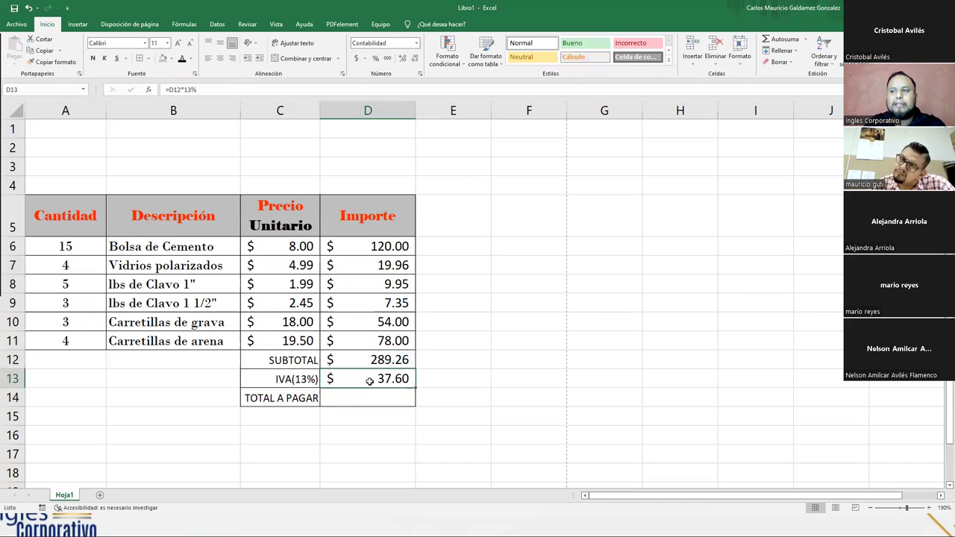
- Enter =D12+D13 in D14, giving TOTAL A PAGAR of $326.86
left_click(356, 397)
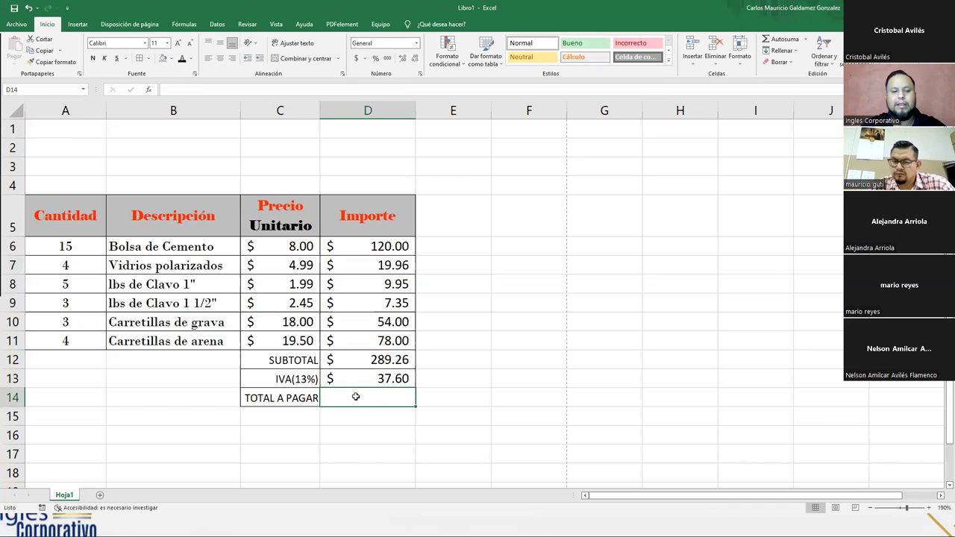
type("=")
key("Up")
key("Up")
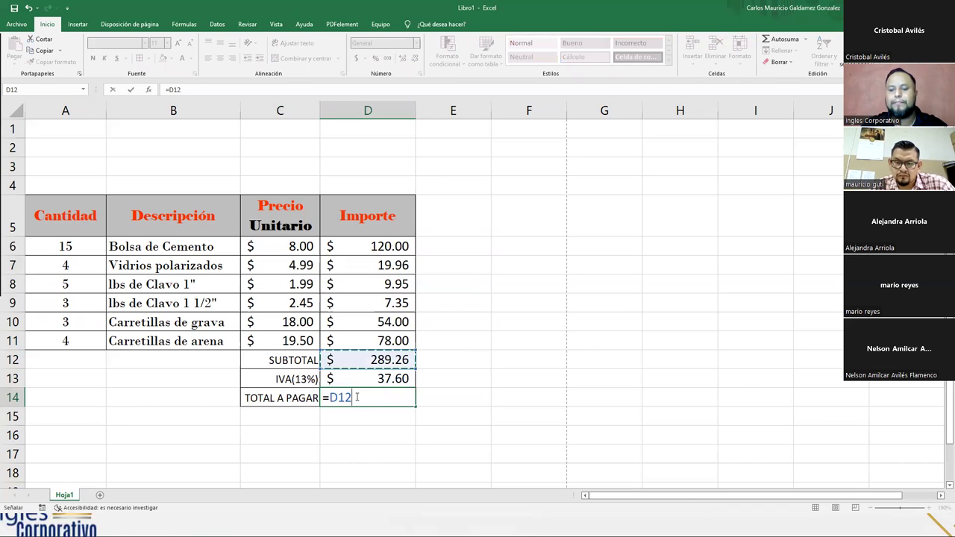
type("+")
key("Up")
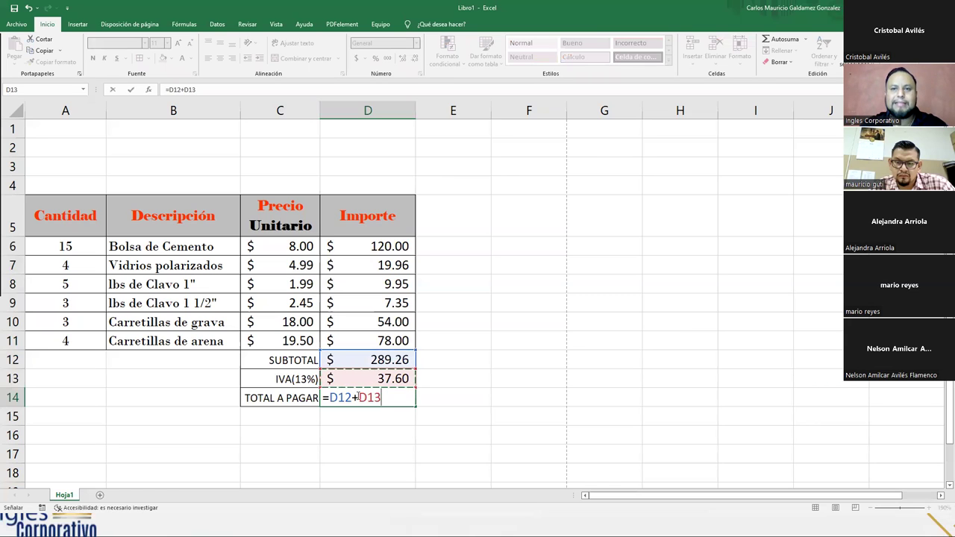
key("ctrl+Return")
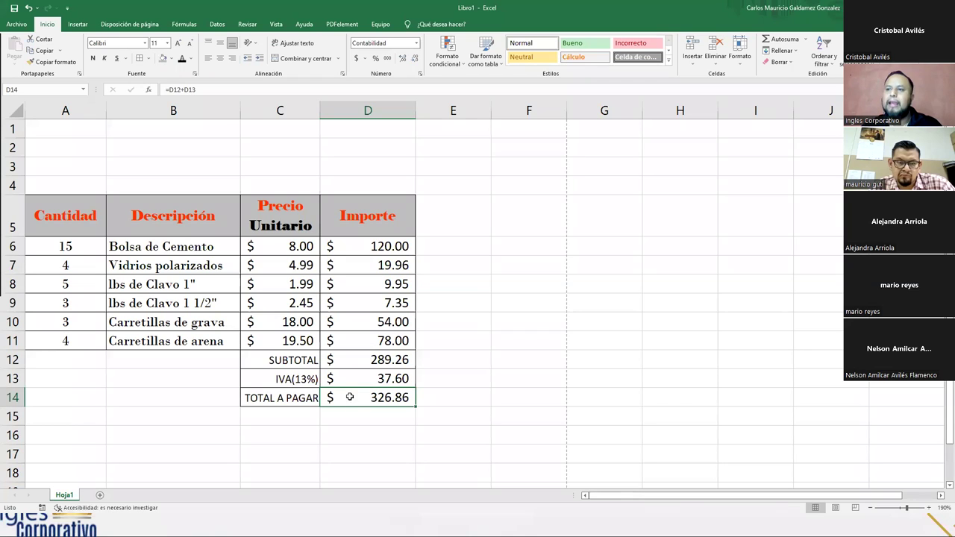
- Select several table ranges, ending with the summary block C12:D14
left_click_drag(70, 247, 75, 341)
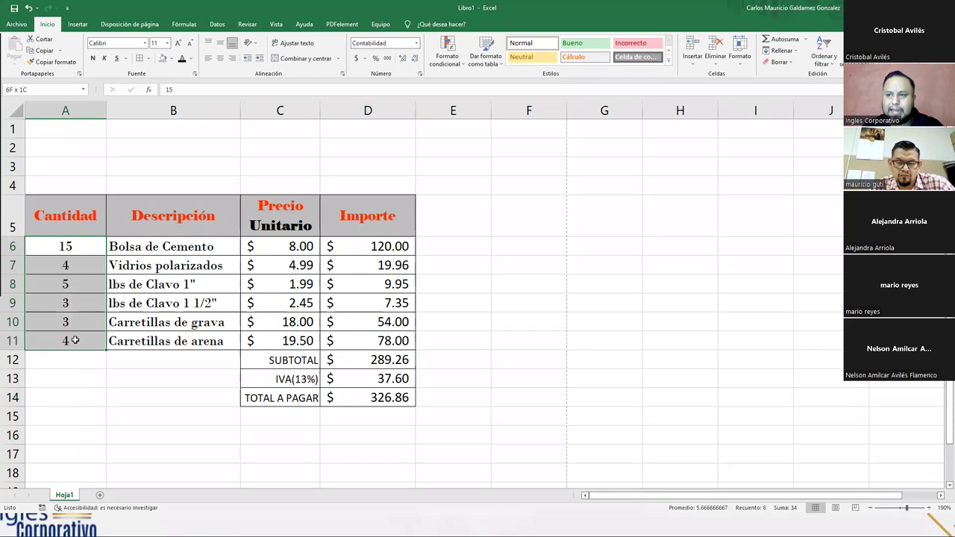
left_click_drag(179, 342, 186, 327)
left_click(187, 327)
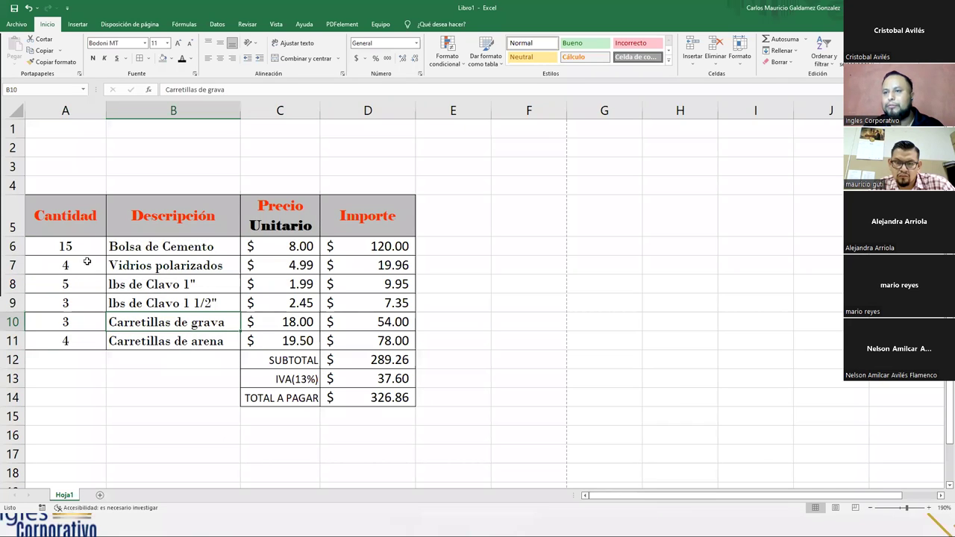
left_click_drag(76, 253, 150, 322)
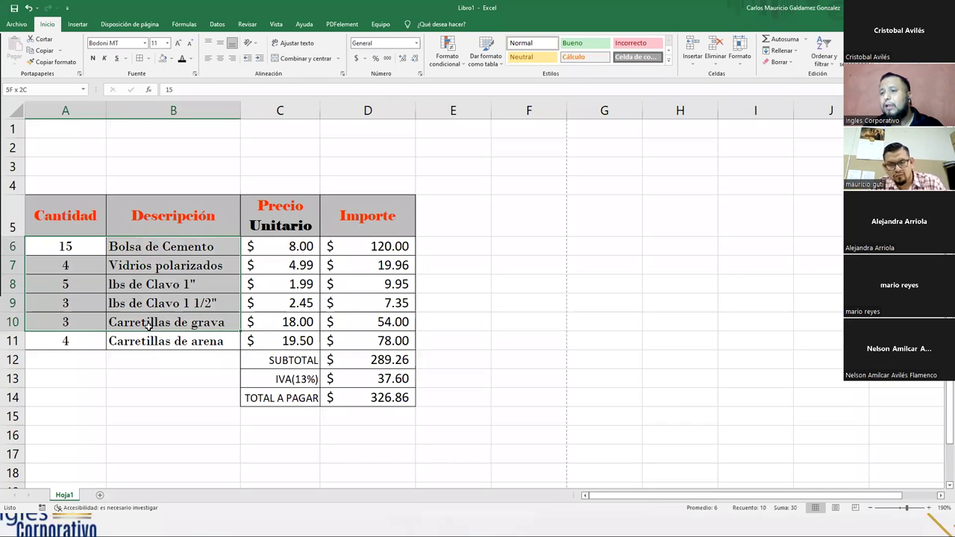
left_click(155, 342)
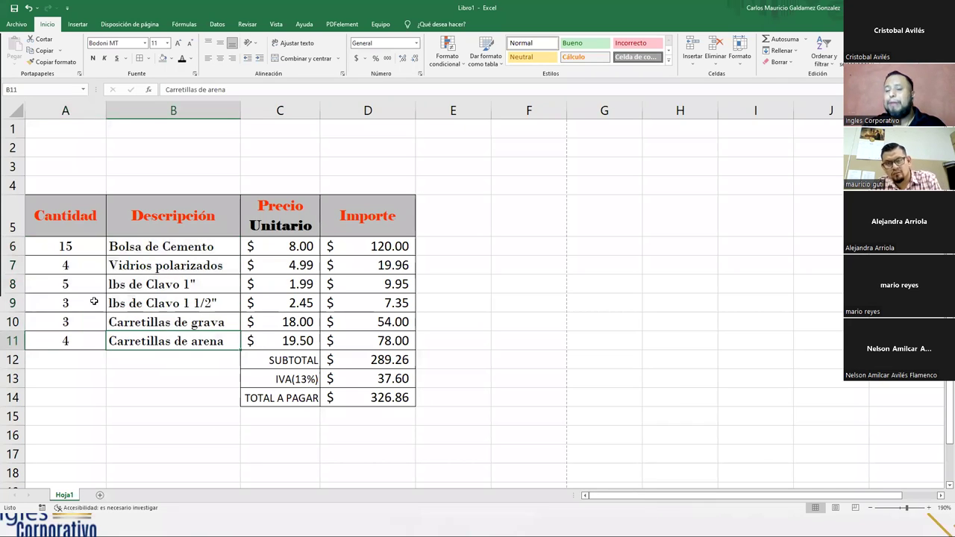
left_click(348, 397)
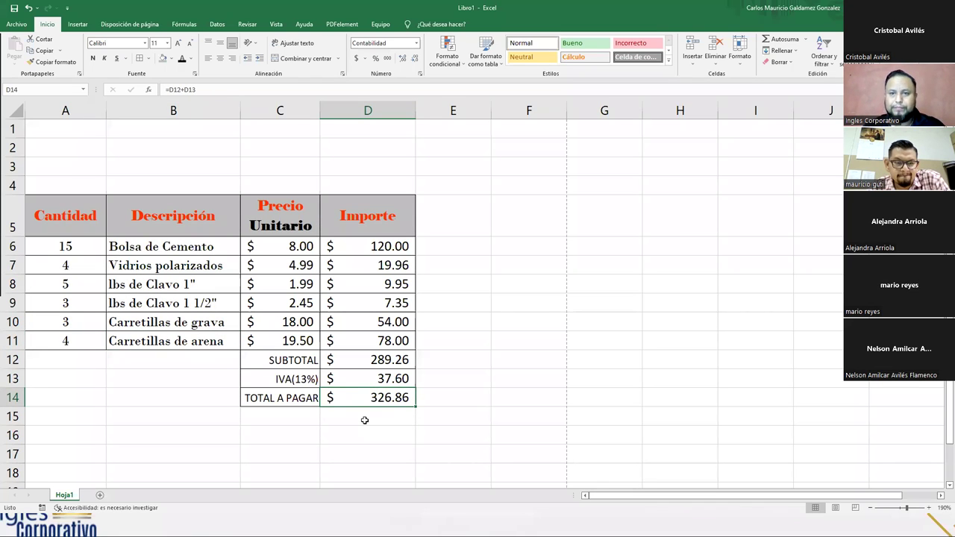
left_click_drag(289, 362, 343, 398)
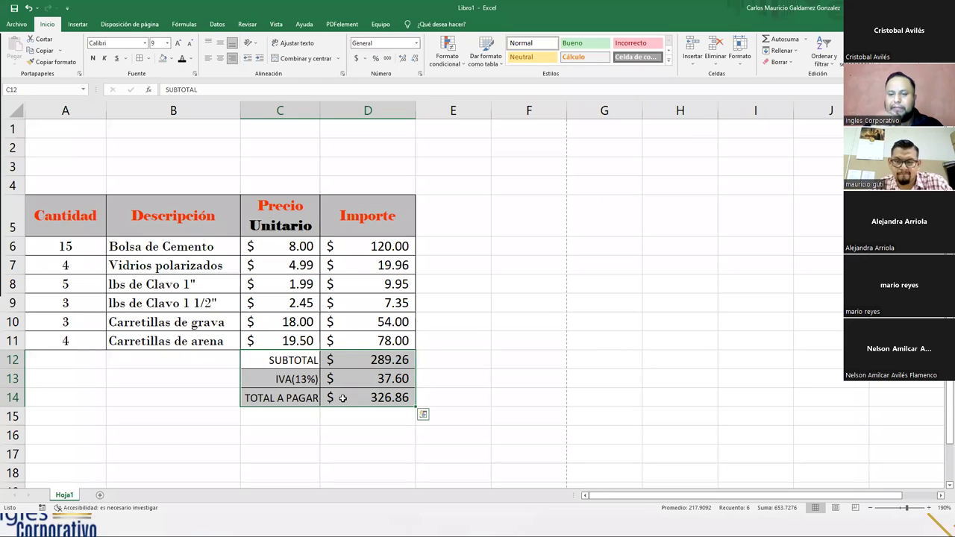
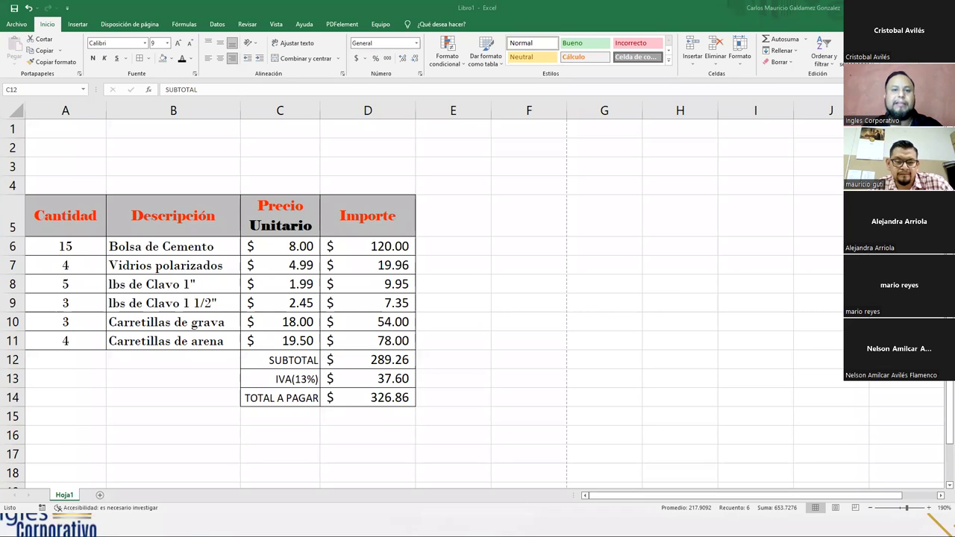
- Check the invoice's print preview, then return to the sheet
left_click(183, 169)
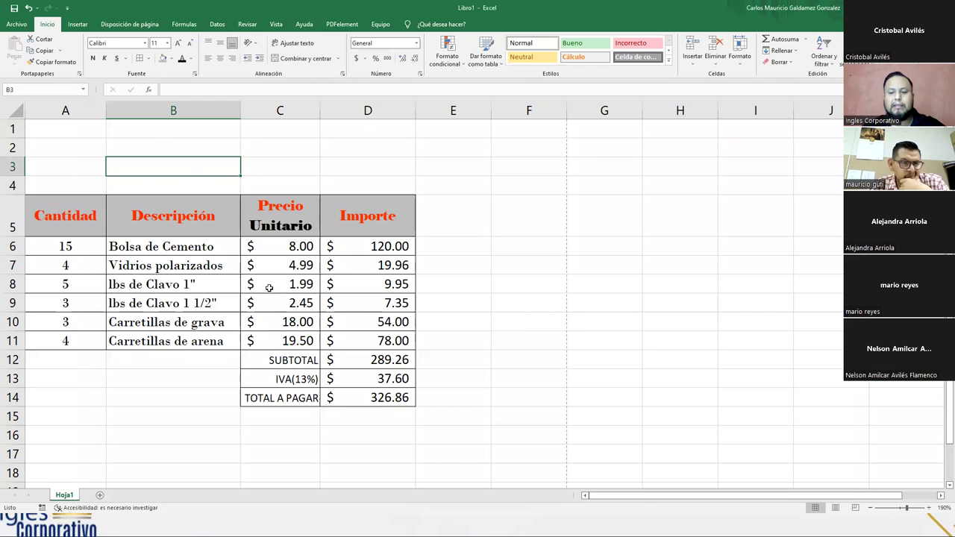
key("ctrl+p")
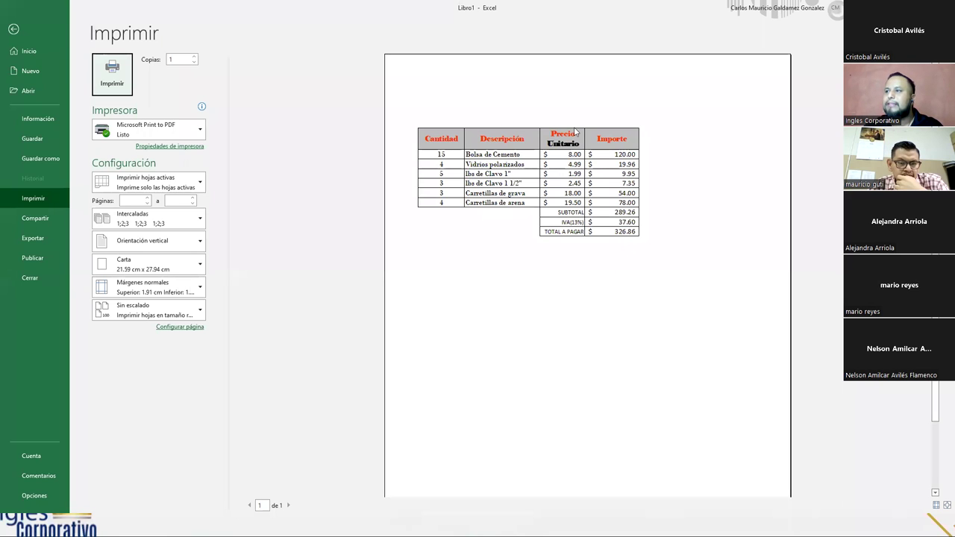
key("Escape")
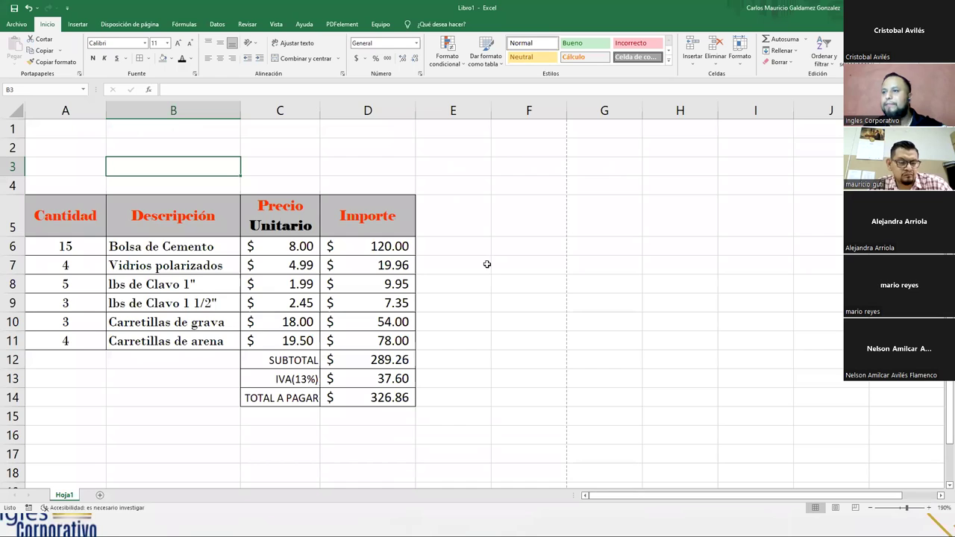
- Enter the store title FERRETERIA "MONTECRISTO" in A1 with A1:F1 selected
left_click(82, 132)
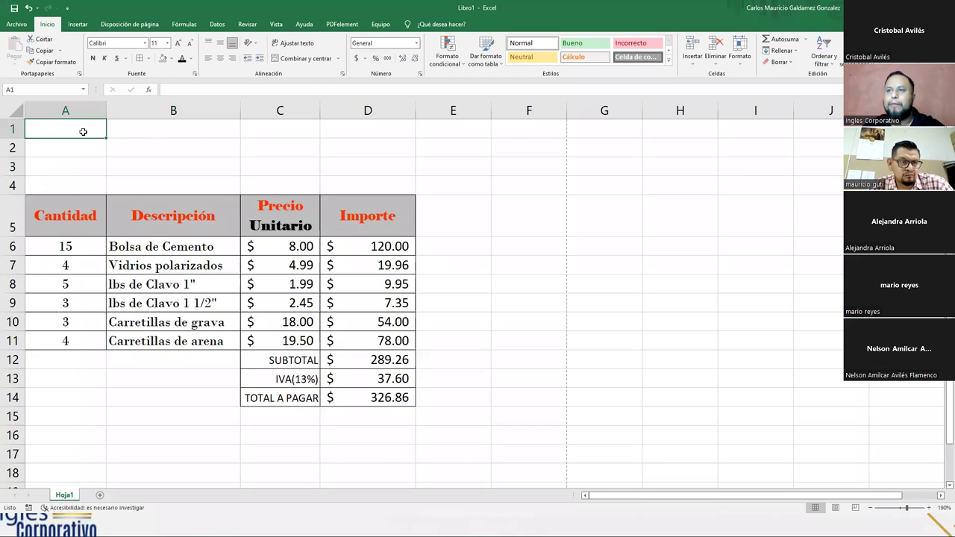
left_click_drag(64, 128, 524, 121)
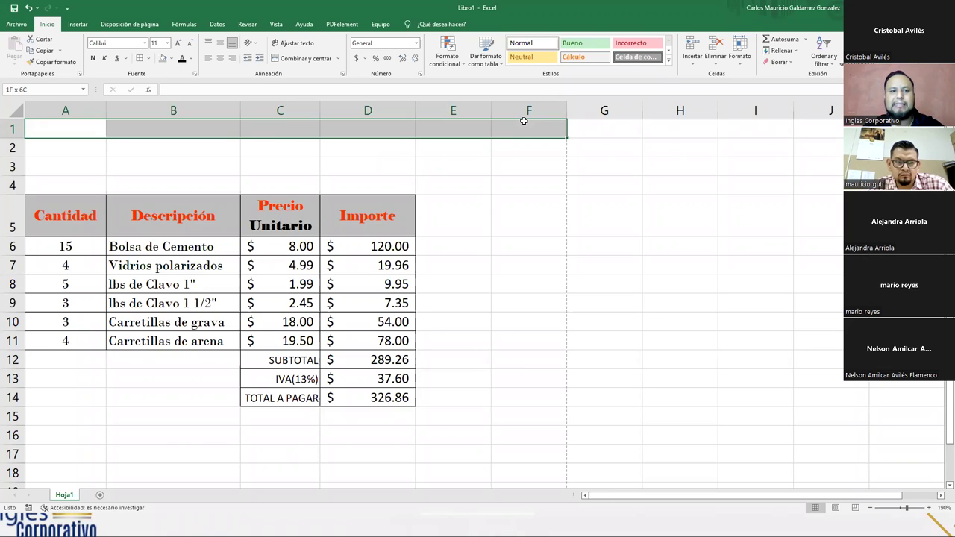
left_click_drag(524, 121, 524, 121)
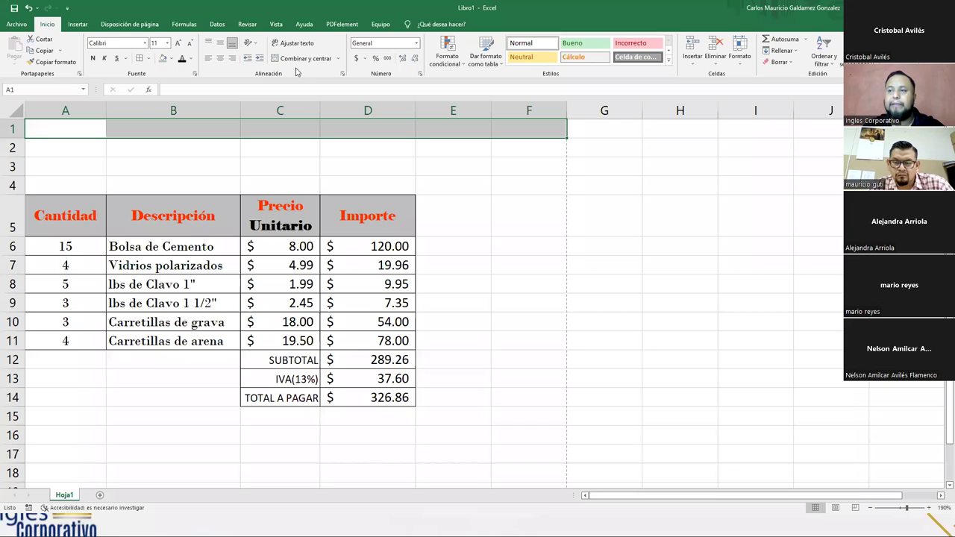
type("FERRETERIA")
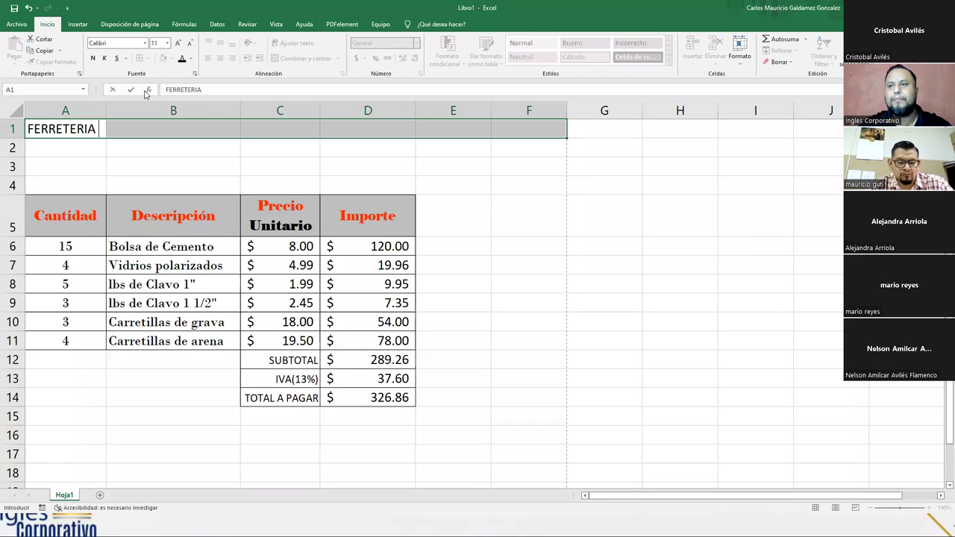
type(" 2")
key("BackSpace")
type("\"")
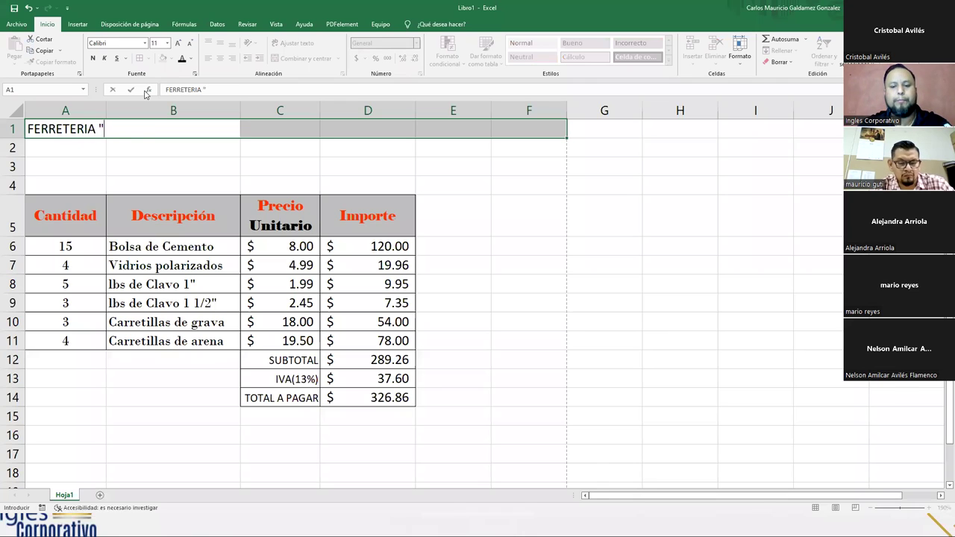
type("MONTECRISTO\"")
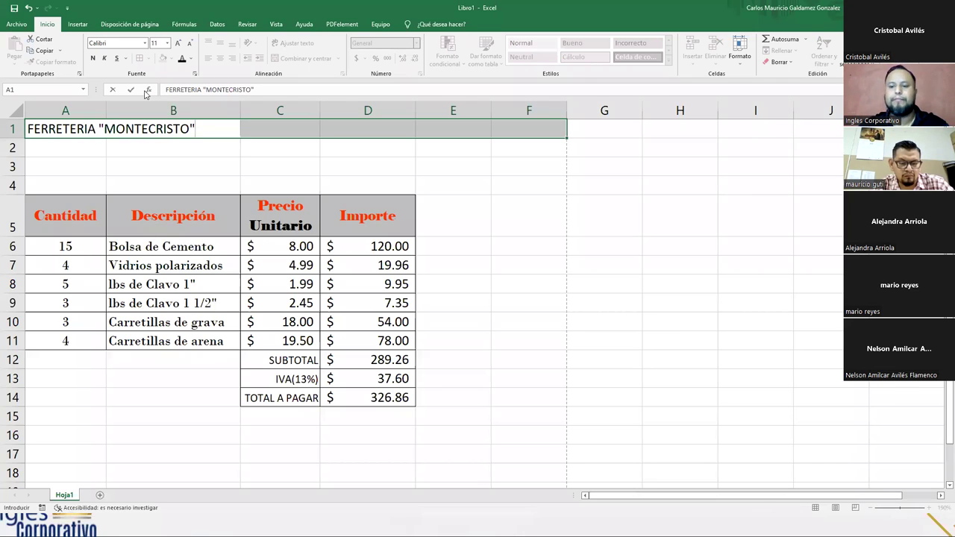
key("Tab")
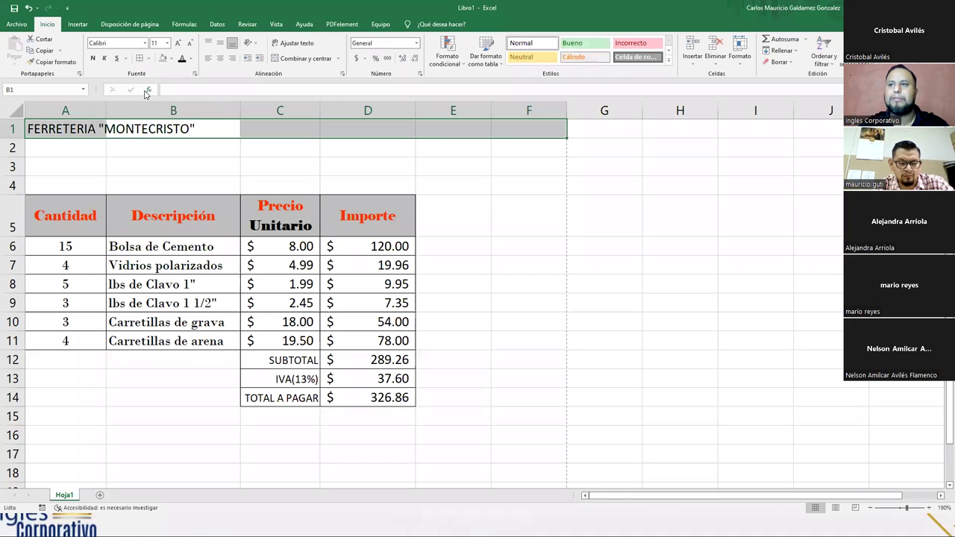
key("Down")
- Type the store's Dirección address line into A2, fixing typos along the way
key("Left")
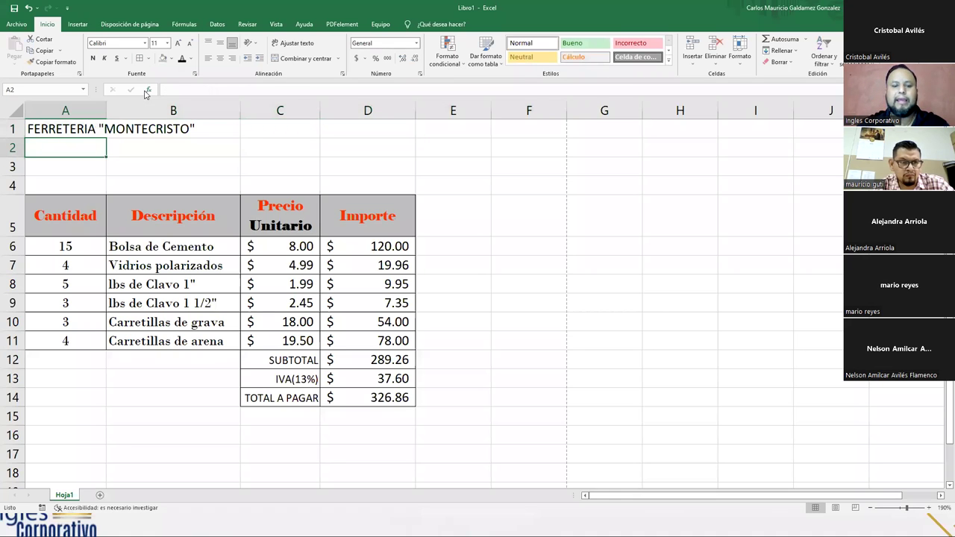
type("dIREC")
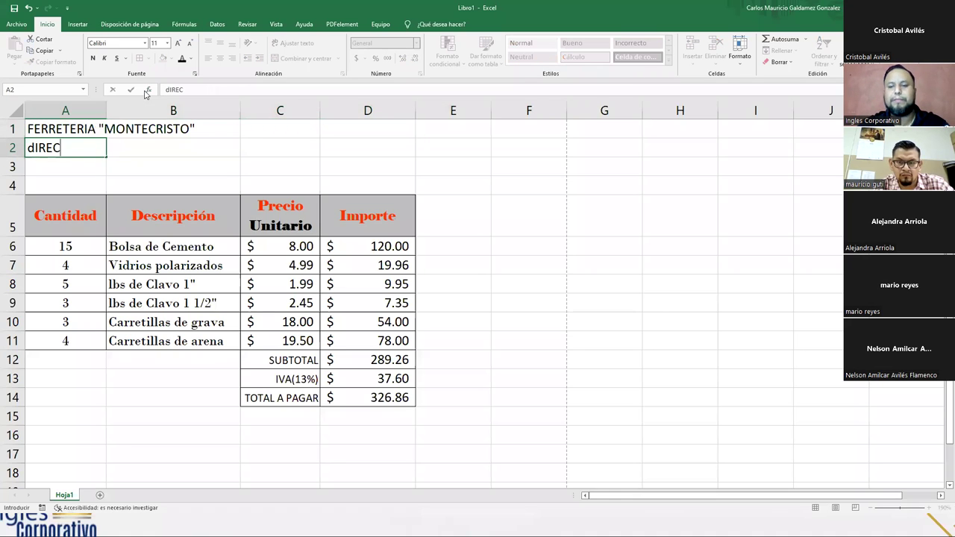
type("CIÓN: ")
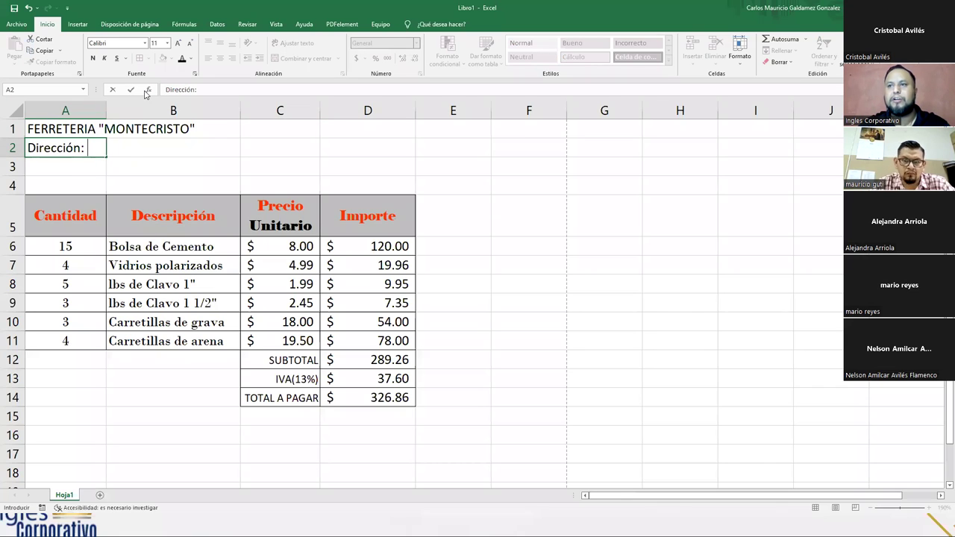
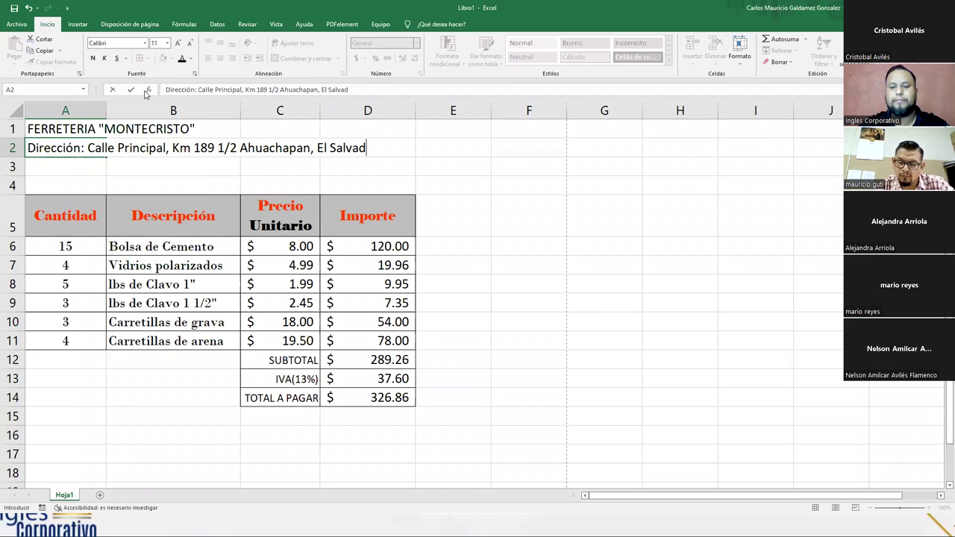
key("Return")
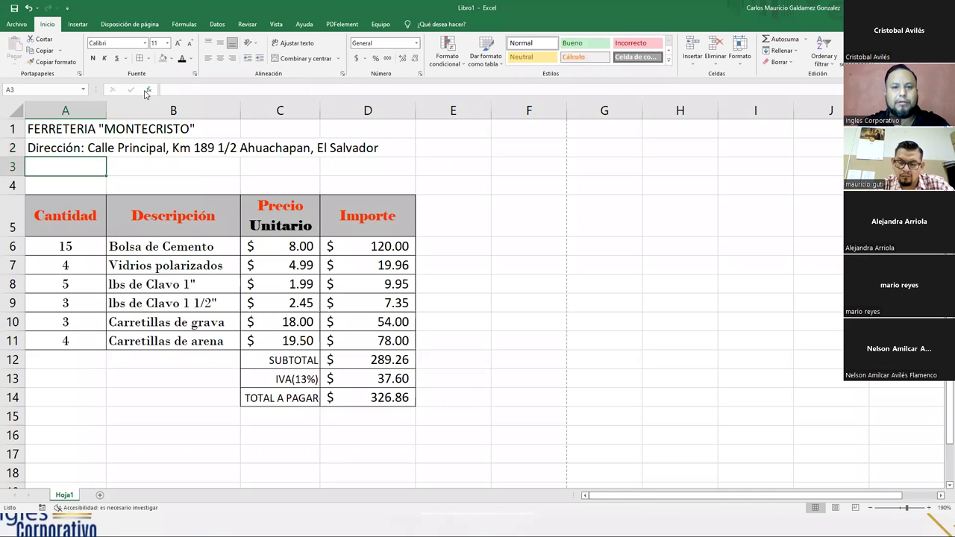
- Enter the store's Telefono line in A3 and its Fax line in A4
type("Telefon")
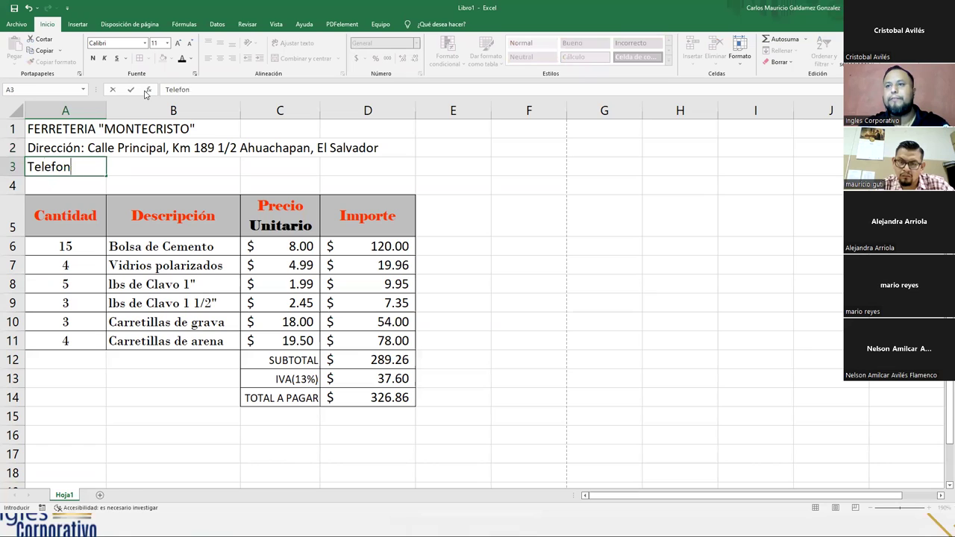
type("o: 22")
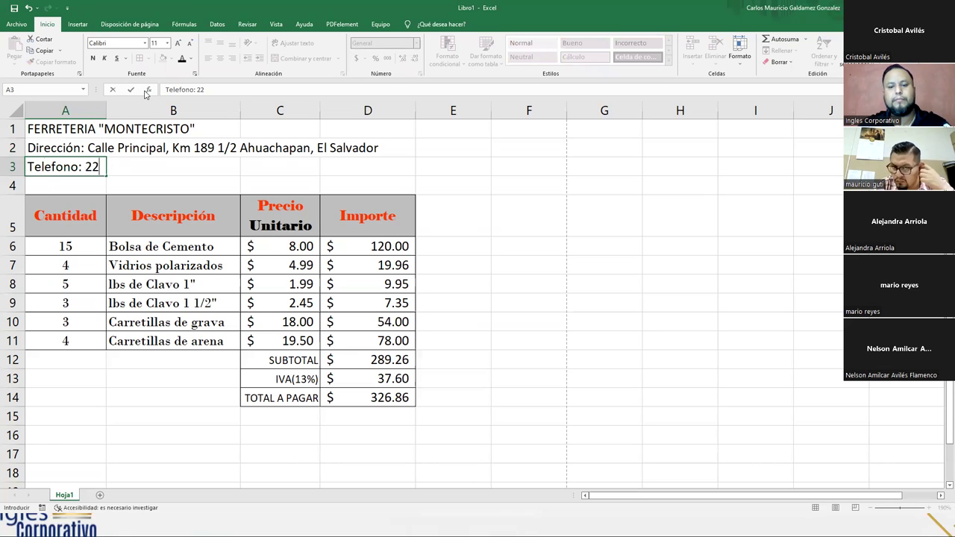
type("89-8900")
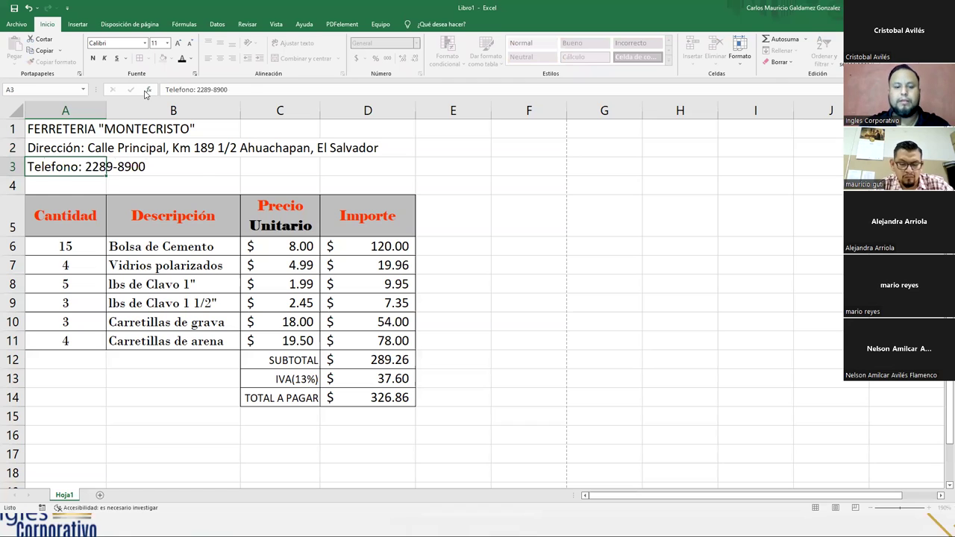
key("Return")
type("Fa")
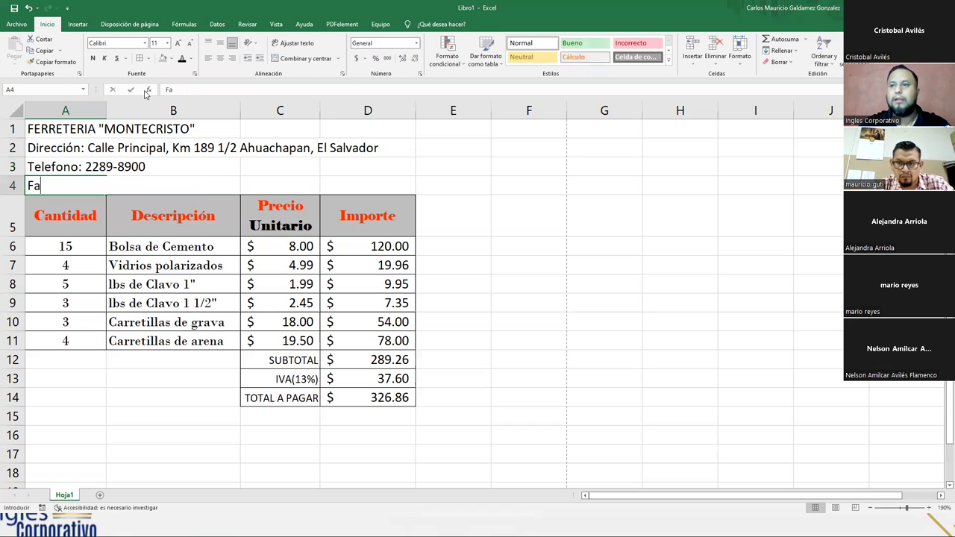
type("x: 2288-8900")
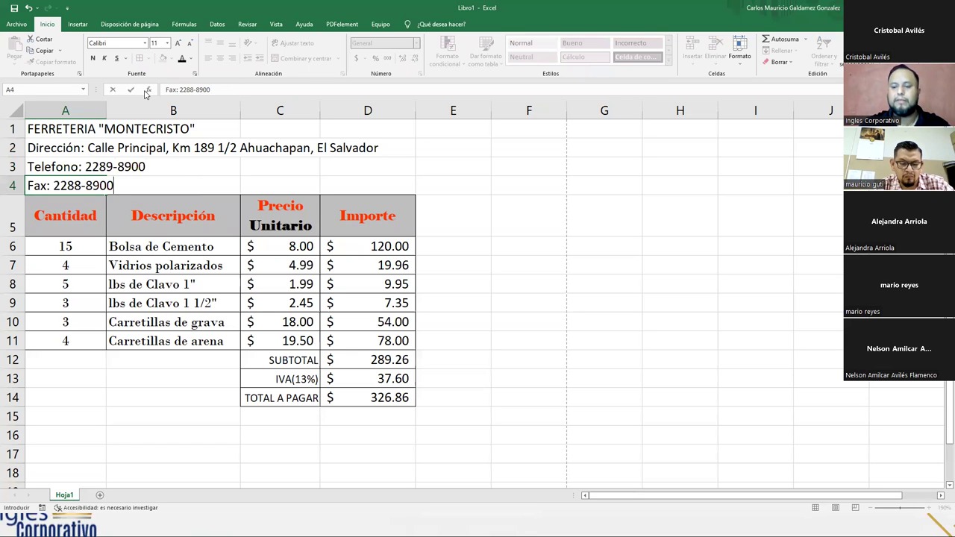
key("Return")
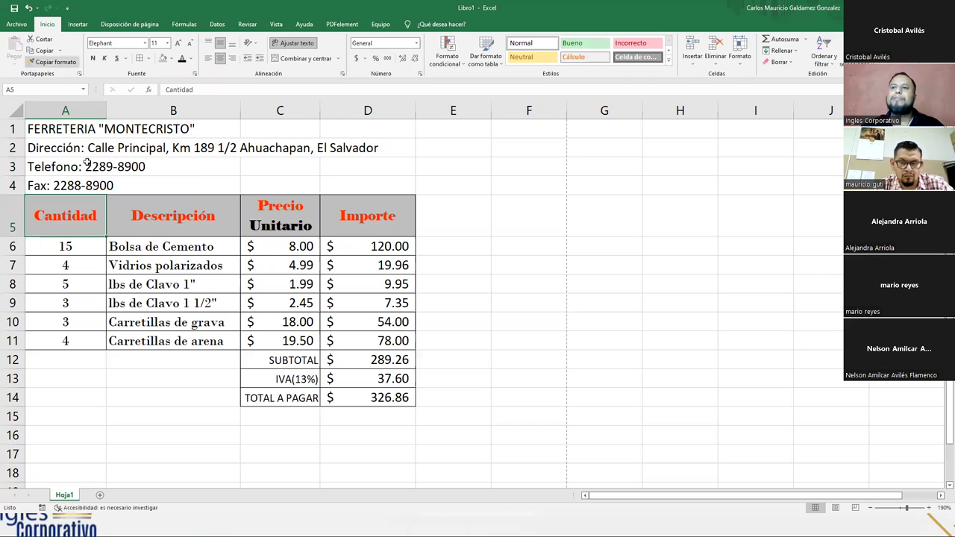
- Shrink the address, phone and fax lines in A2:A4 to font size 8
left_click_drag(42, 149, 67, 185)
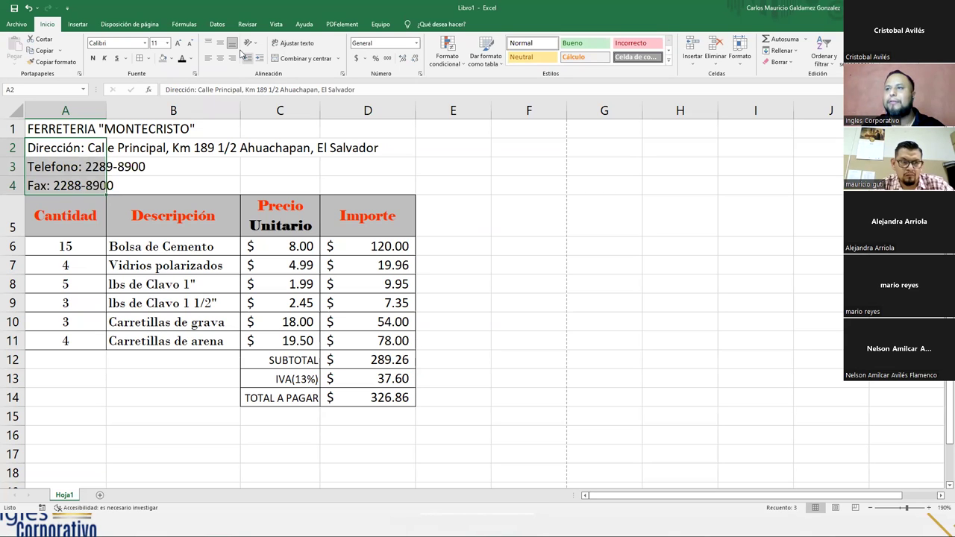
left_click(190, 43)
left_click(191, 45)
left_click(190, 45)
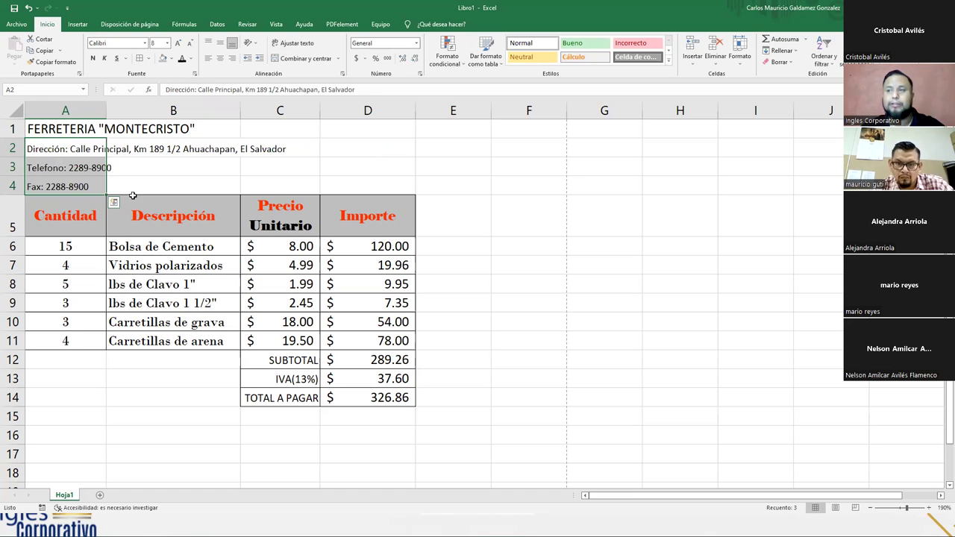
left_click(31, 185)
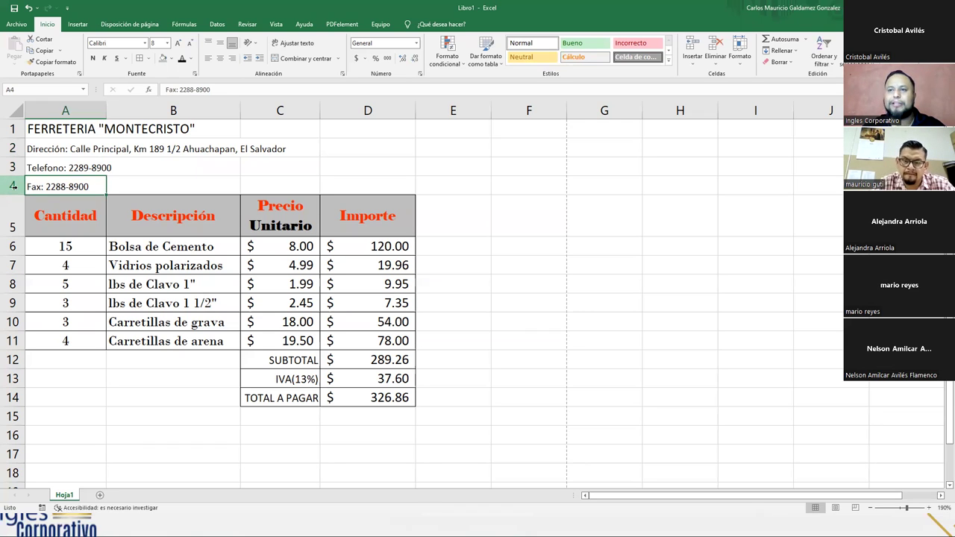
- Insert a blank row above the Fax line, then undo it so Fax stays in row 4
right_click(14, 191)
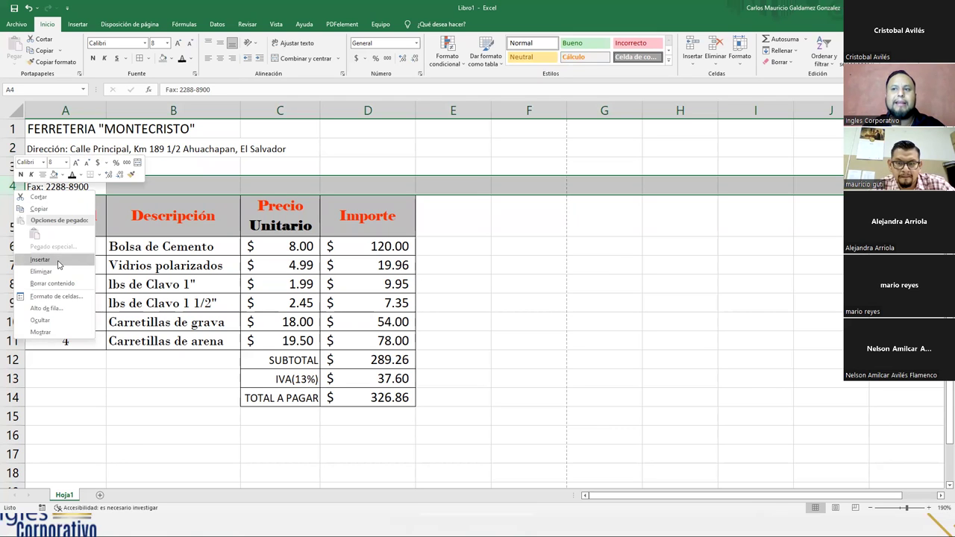
left_click(41, 260)
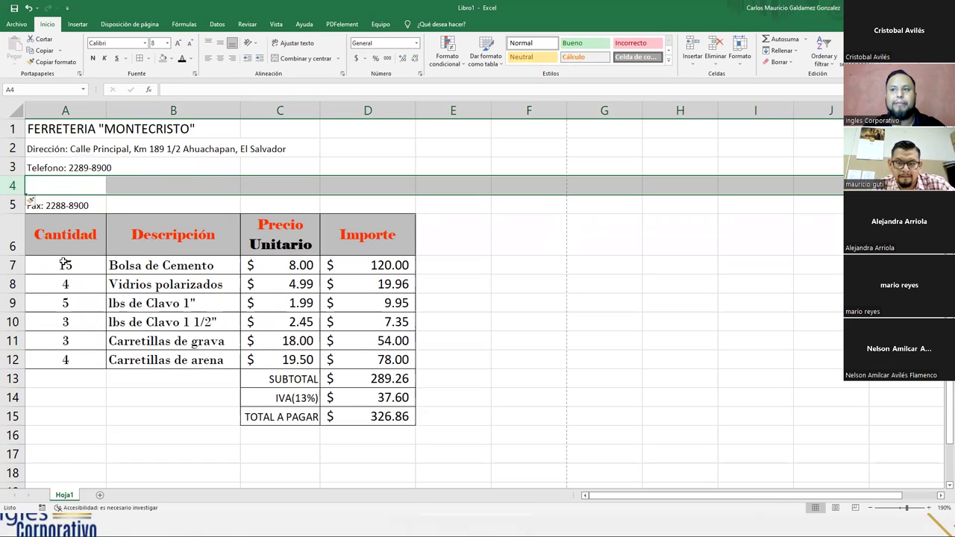
left_click(55, 203)
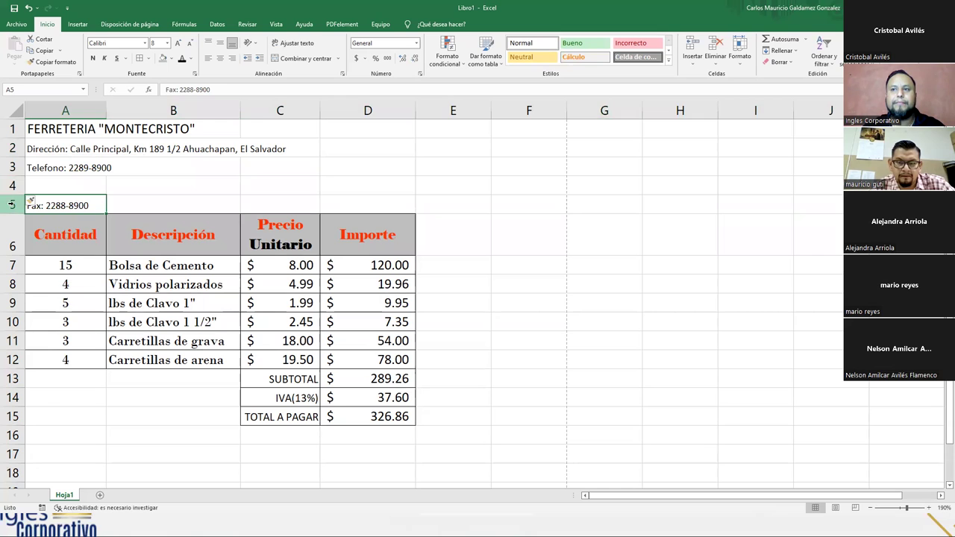
right_click(11, 204)
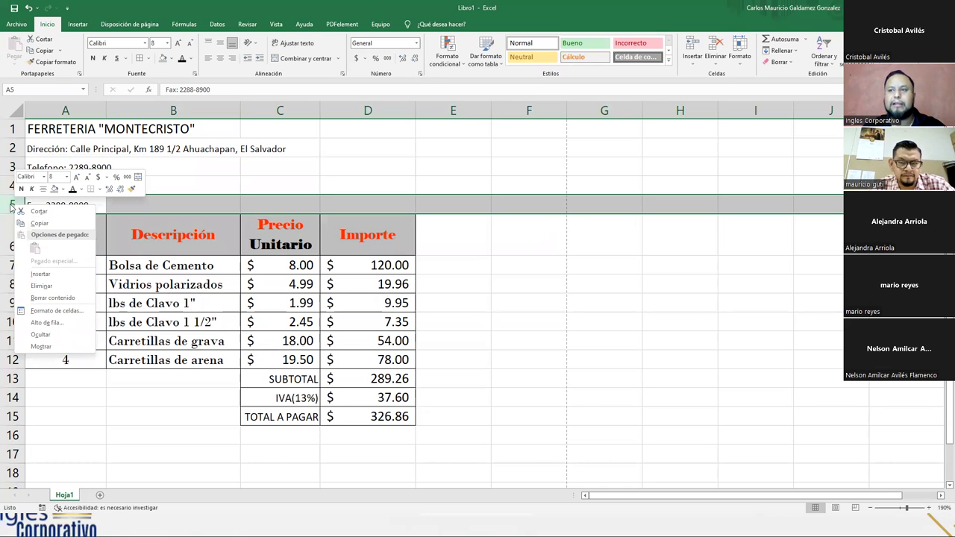
key("Escape")
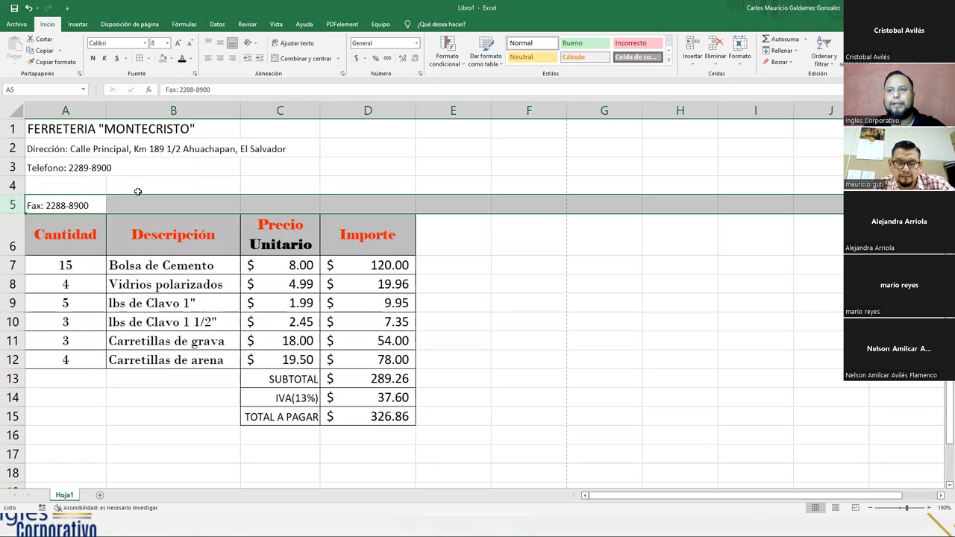
key("ctrl+z")
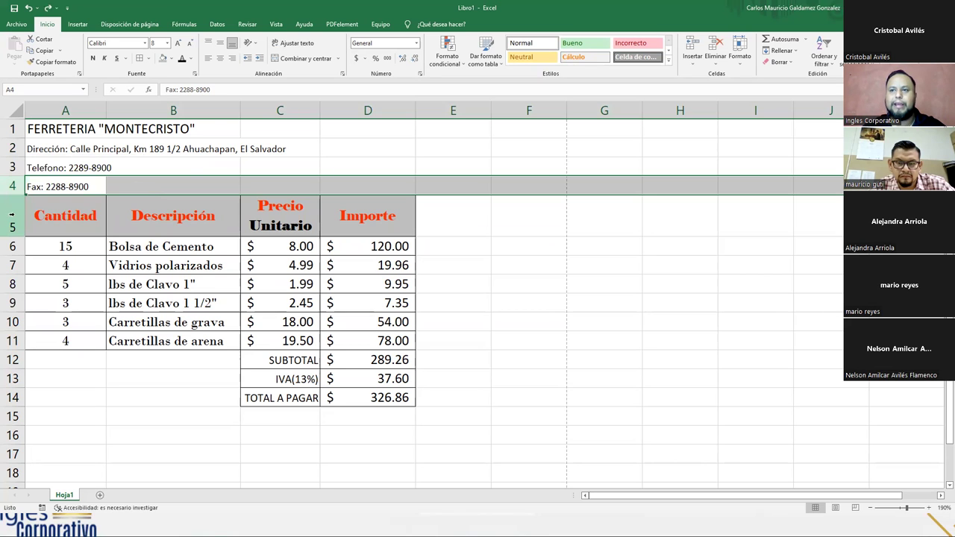
- Insert blank rows at rows 5 and 6 so the item table starts at row 7
left_click(12, 215)
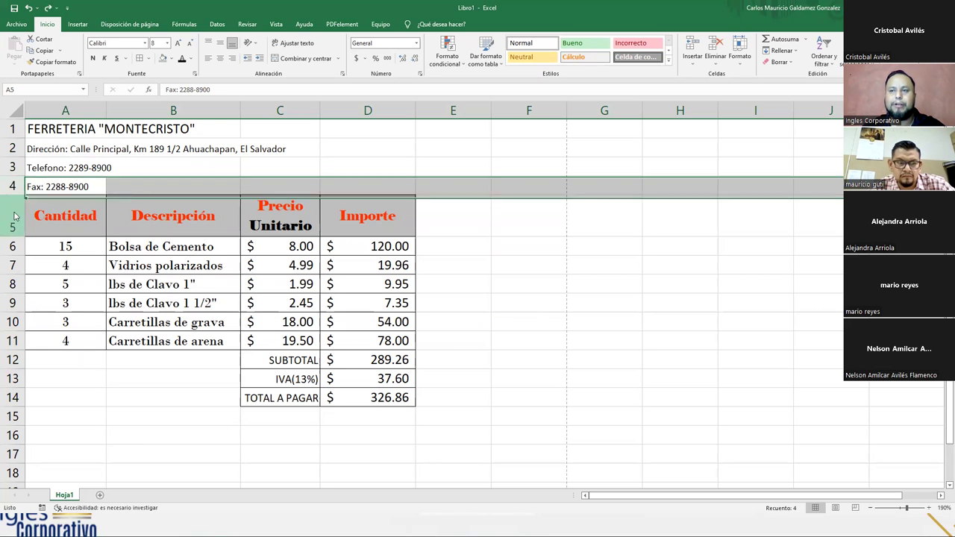
right_click(14, 217)
left_click(50, 282)
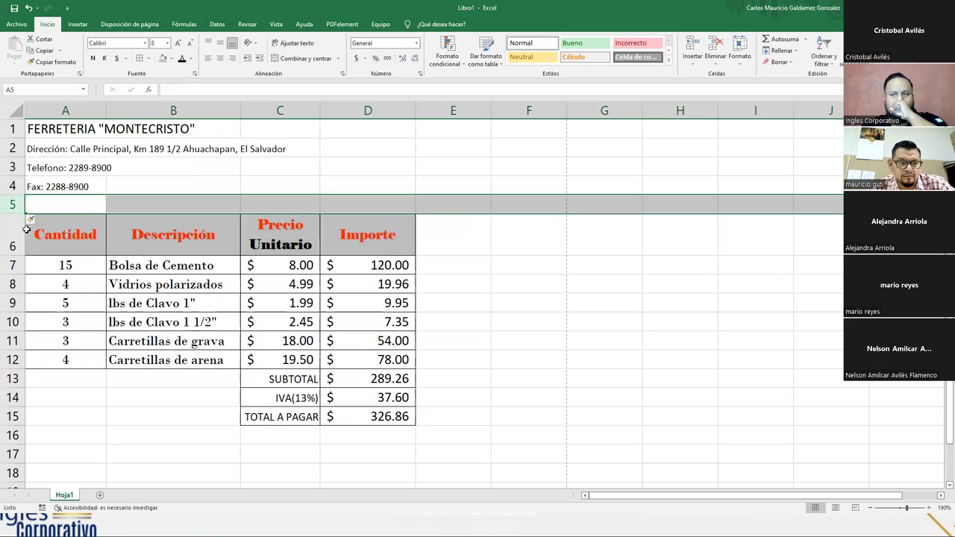
right_click(12, 231)
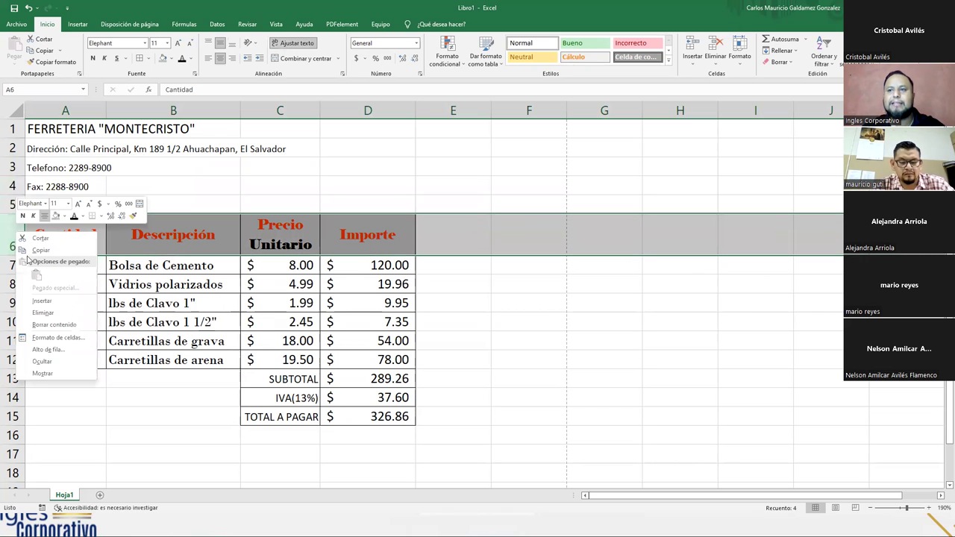
left_click(42, 301)
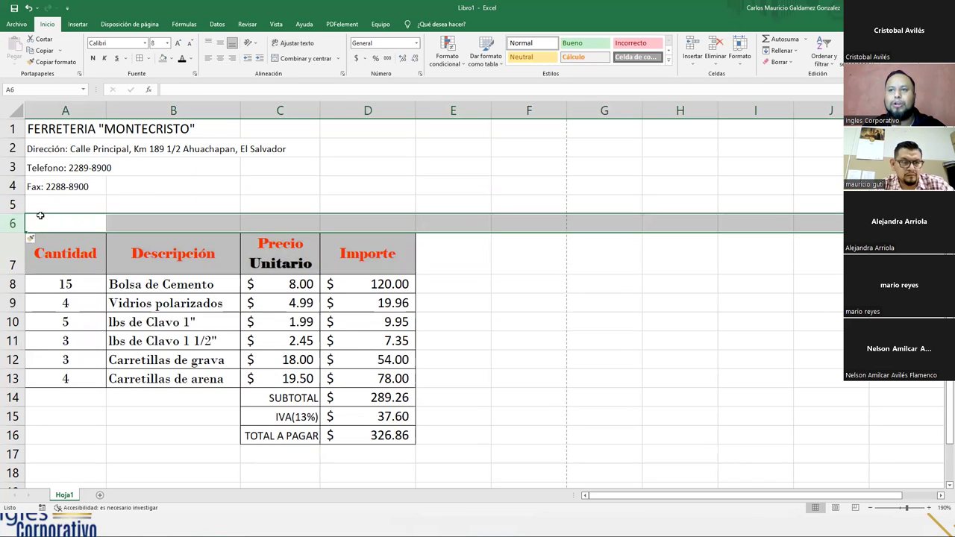
left_click(40, 202)
left_click_drag(40, 220, 43, 199)
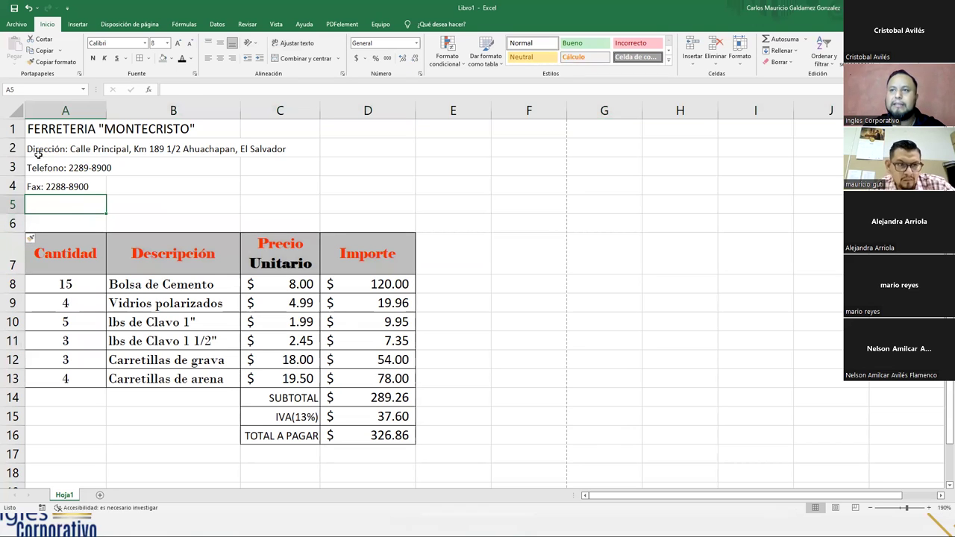
left_click(38, 151)
left_click(46, 203)
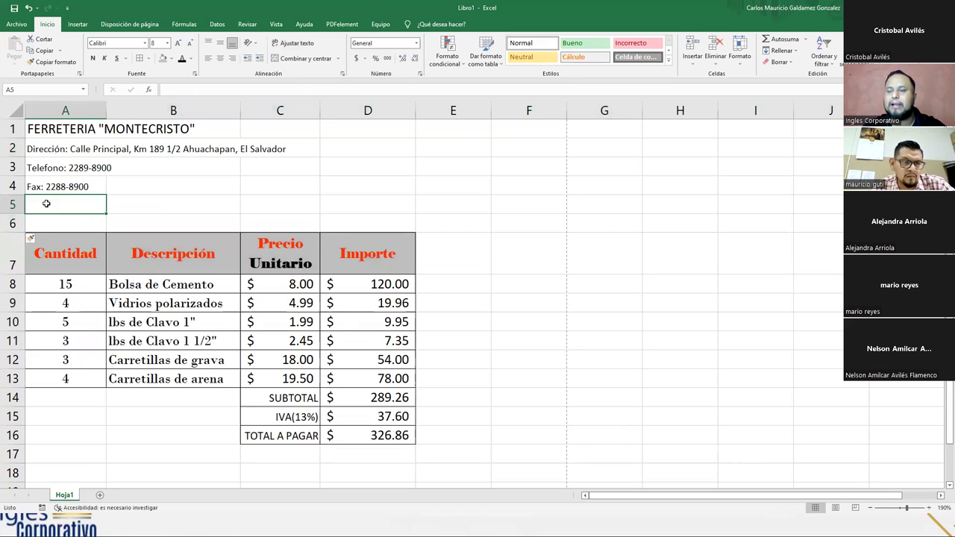
- Type the Email: line with the store's e-mail address into A5
type("Email: ")
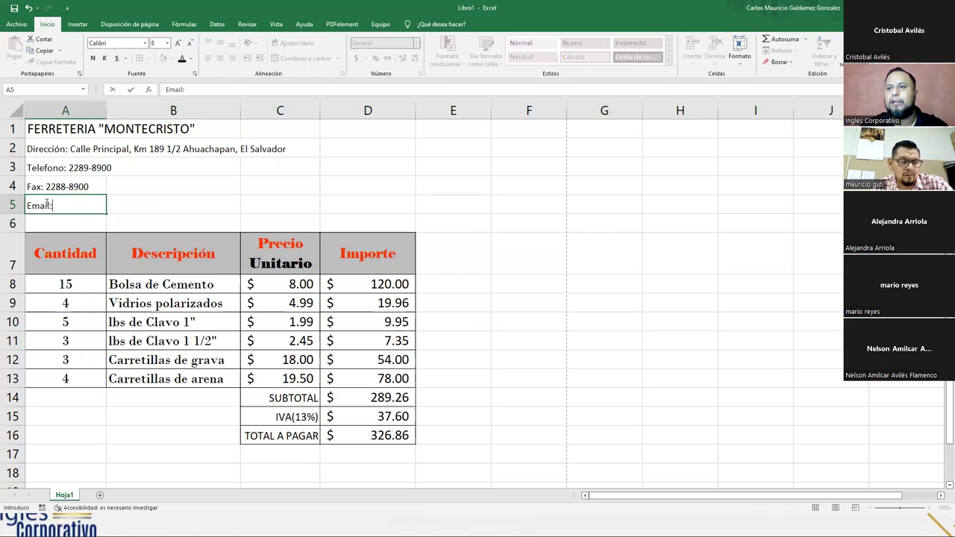
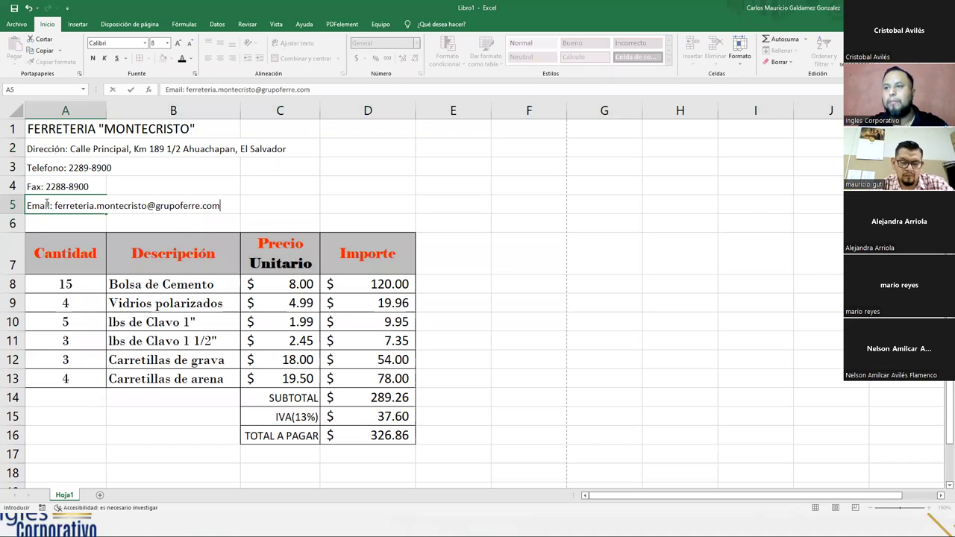
key("Return")
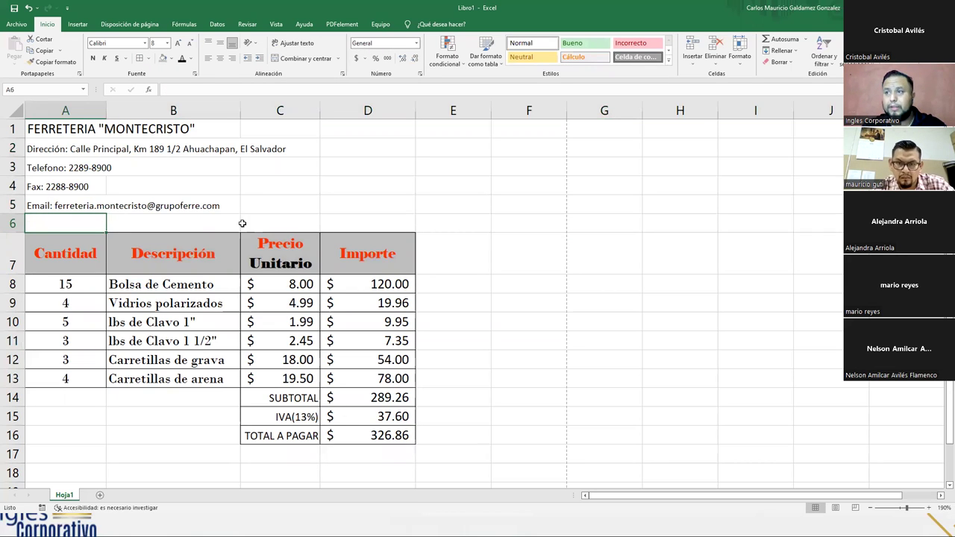
- Insert an empty column before column A, shifting the invoice one column right
left_click_drag(37, 149, 38, 206)
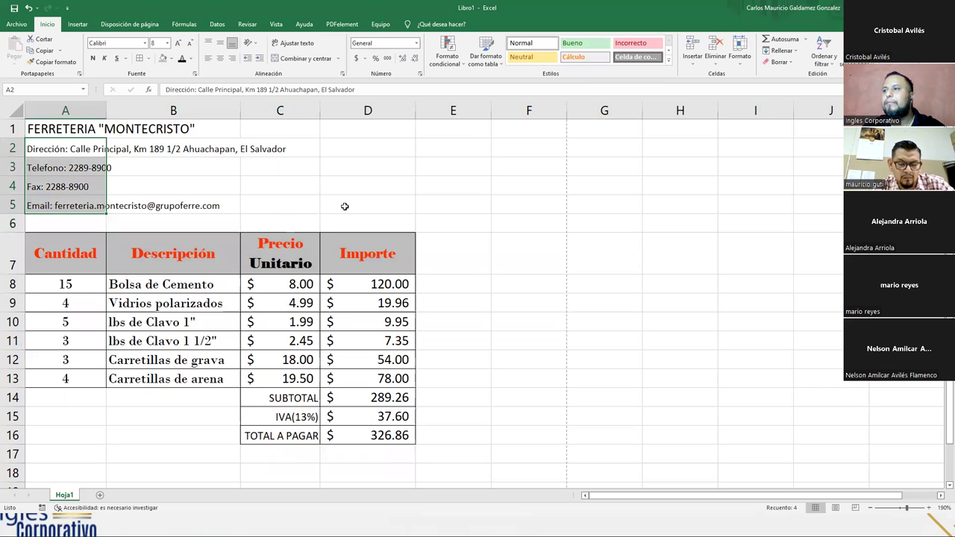
left_click(45, 250)
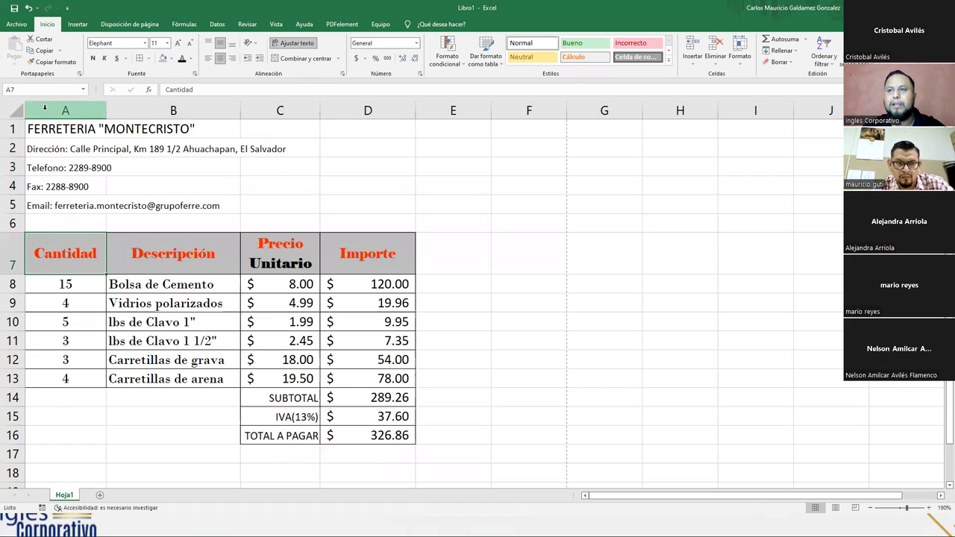
left_click(44, 109)
right_click(45, 110)
left_click(74, 180)
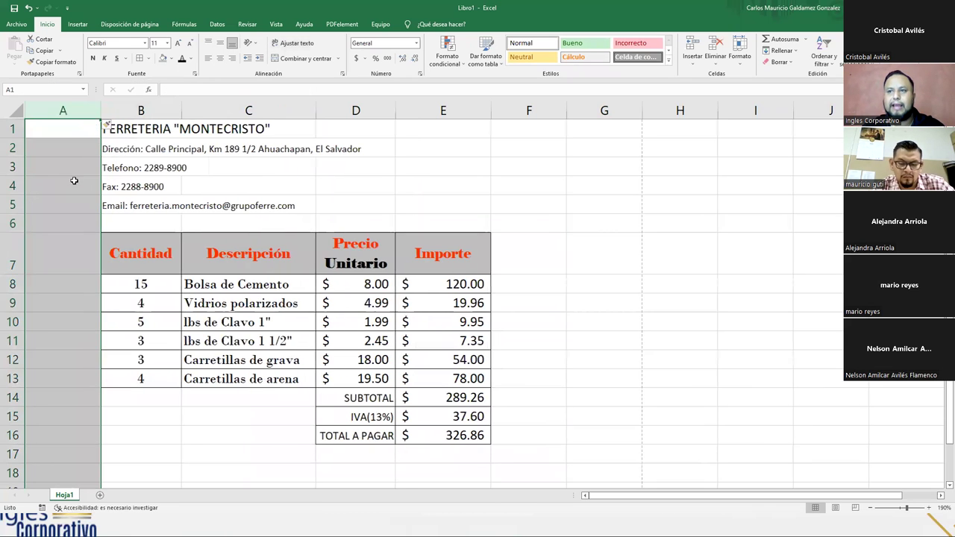
left_click(70, 200)
- Select the title row cells A1 through F1
left_click_drag(141, 246, 440, 432)
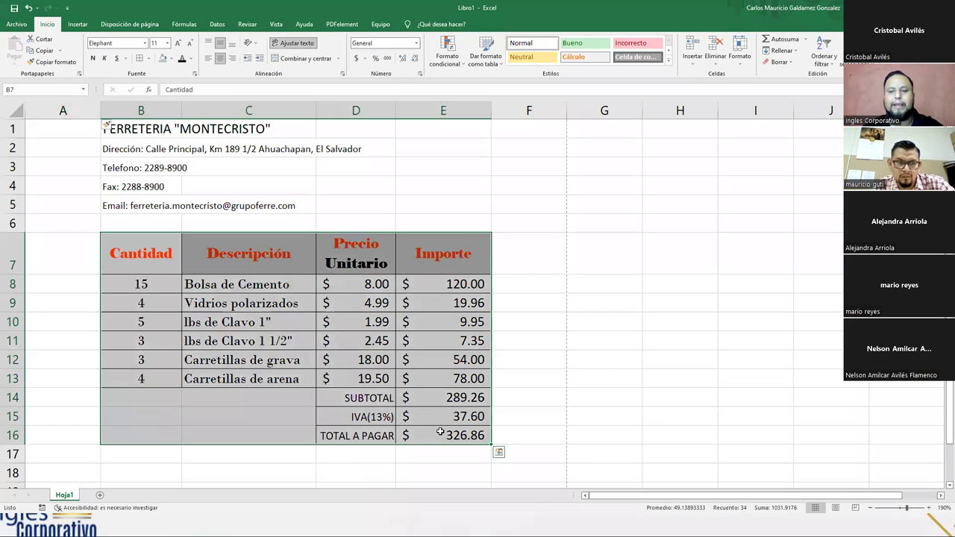
left_click_drag(125, 153, 499, 128)
left_click(95, 132)
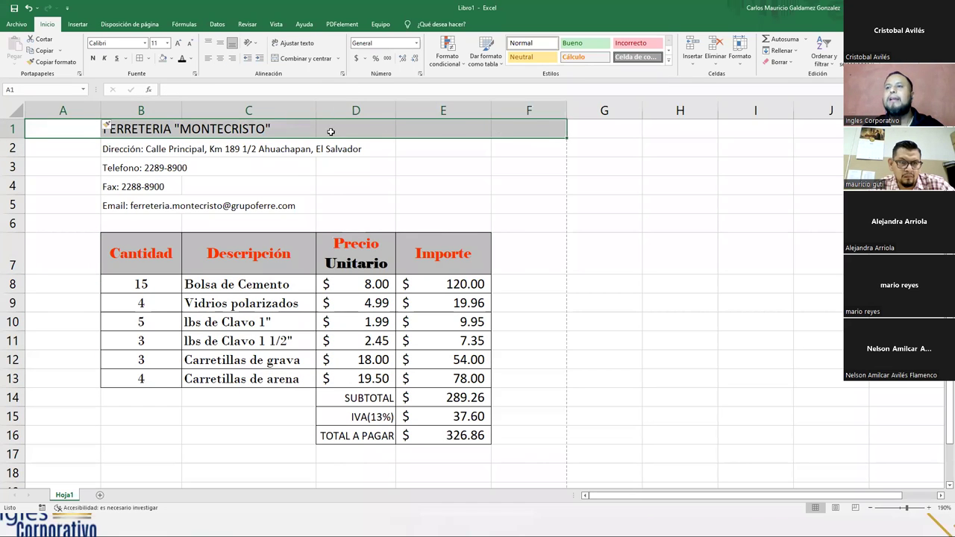
left_click(33, 131)
left_click_drag(138, 125, 496, 129)
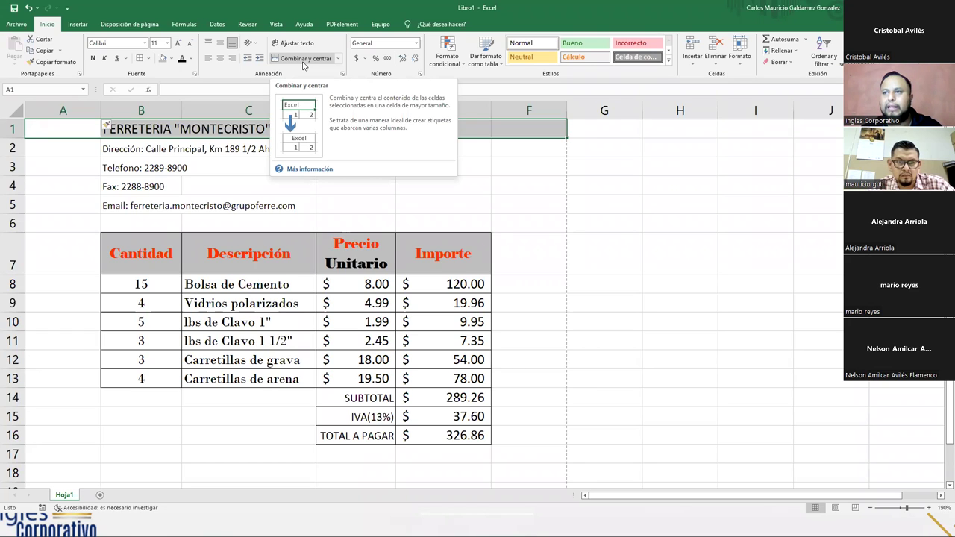
- Merge and center the title across A1:F1, set it to 16 pt and bold
left_click(303, 62)
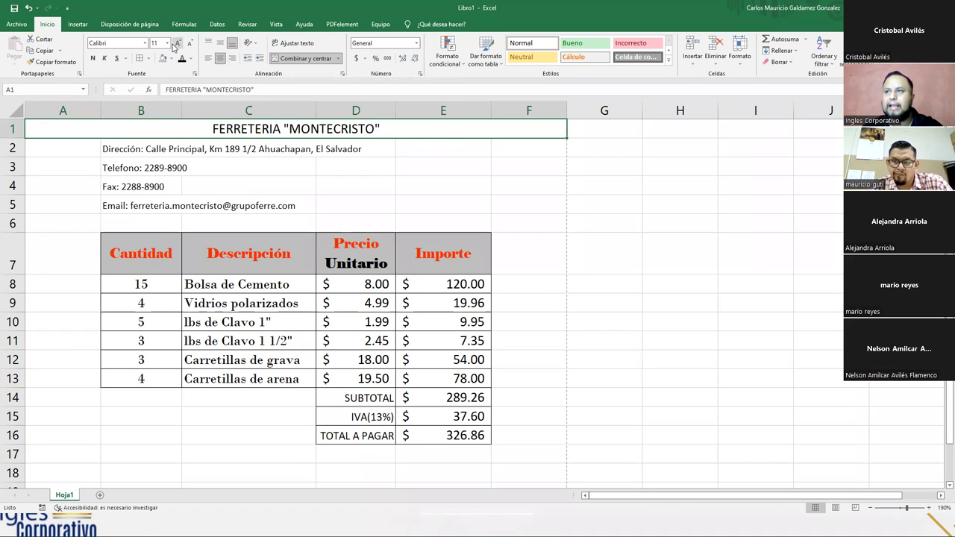
left_click(177, 44)
left_click(177, 44)
left_click(176, 44)
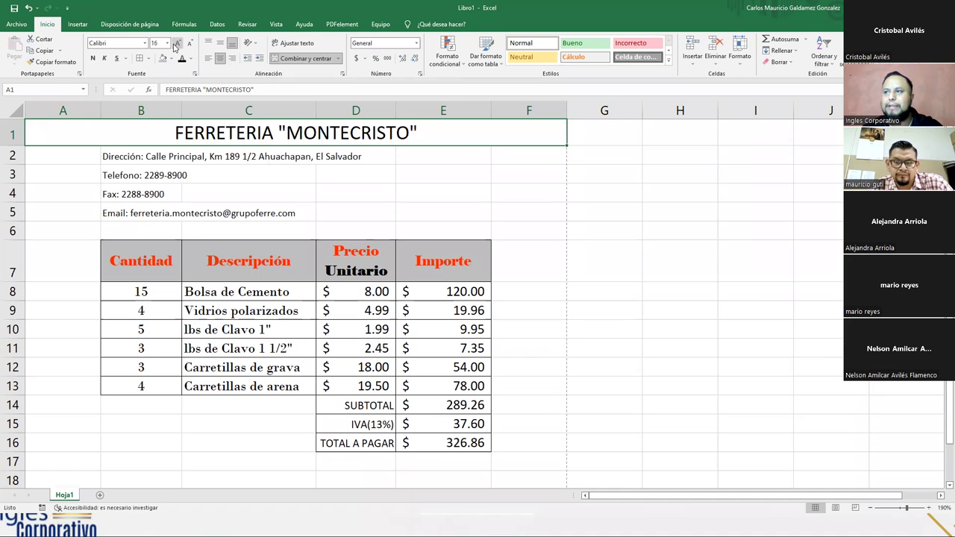
left_click(94, 60)
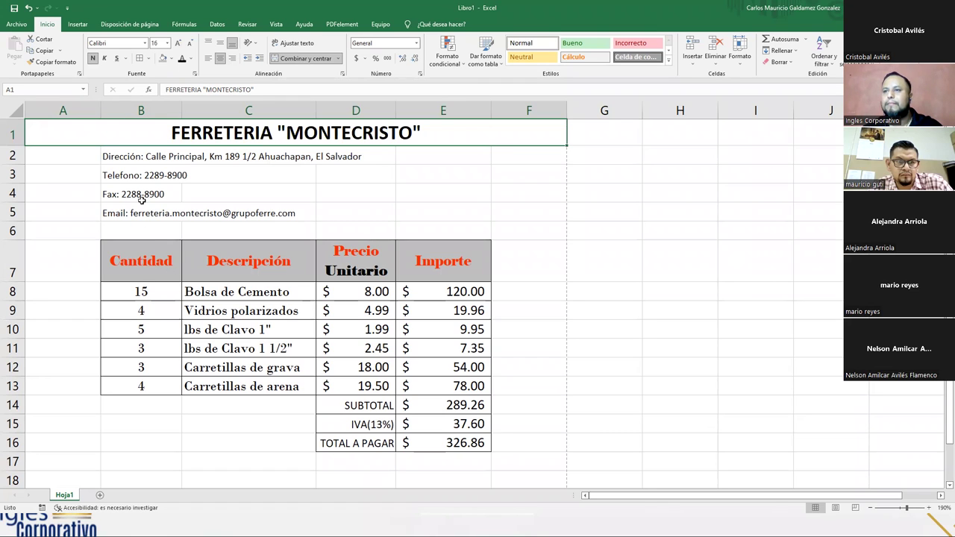
- Move the contact lines B2:B5 into column A, then back to column B
left_click_drag(119, 158, 81, 215)
left_click(128, 210)
left_click_drag(53, 151, 138, 214)
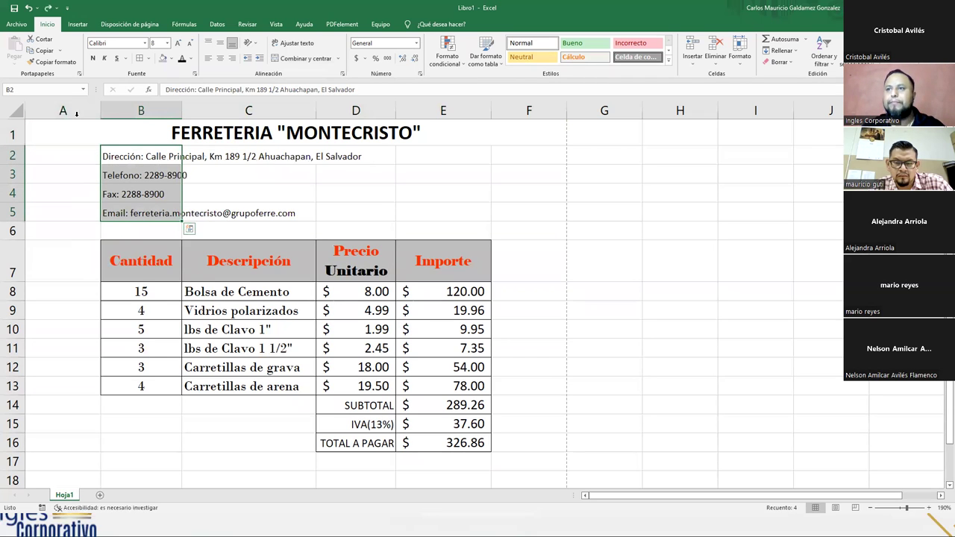
left_click(12, 232)
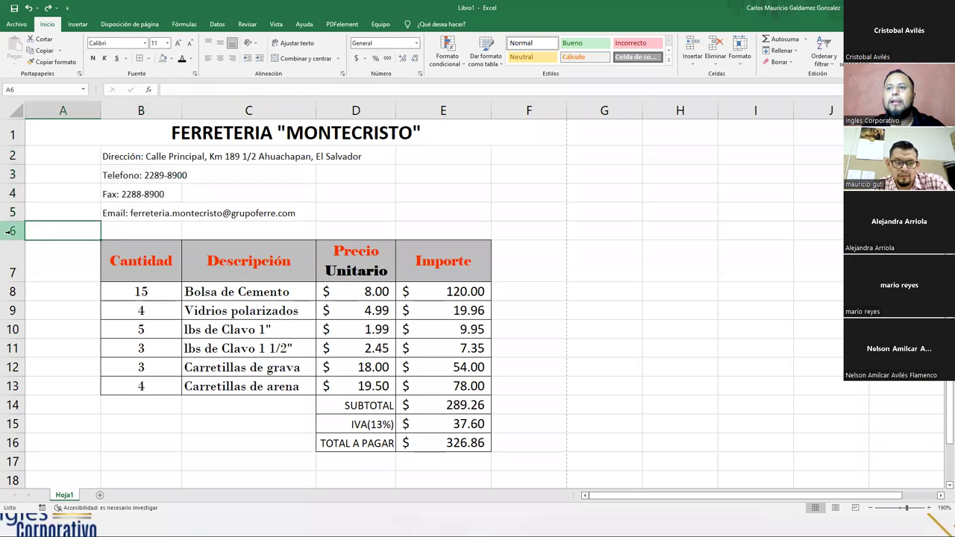
right_click(12, 233)
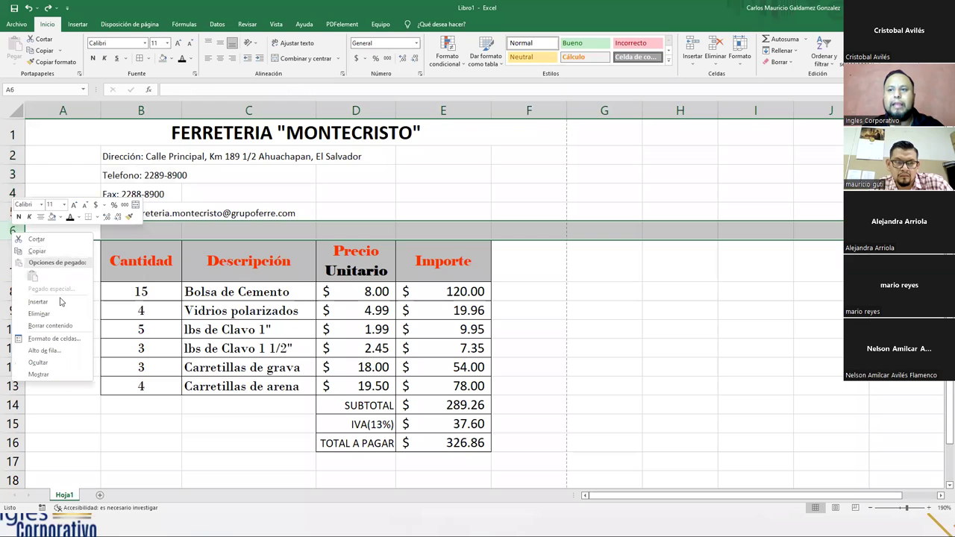
key("Escape")
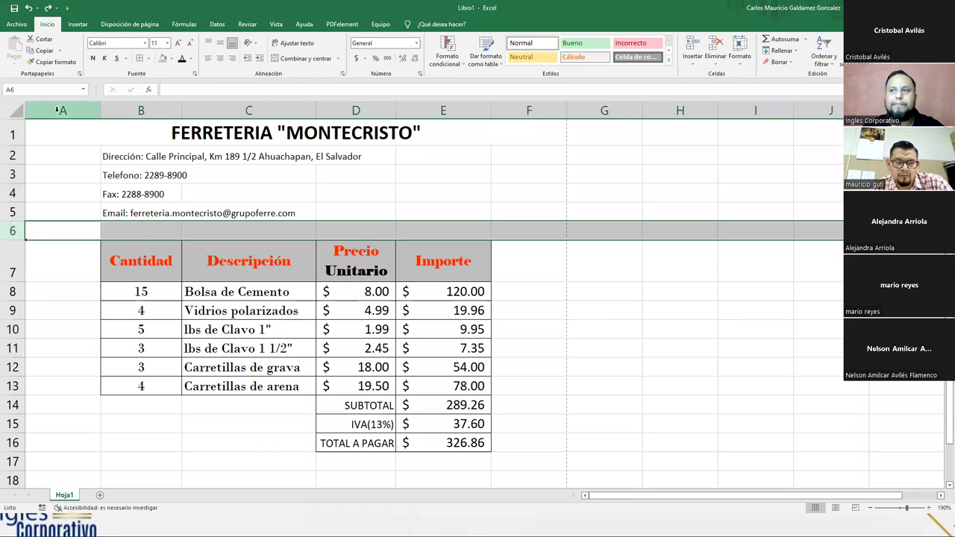
right_click(57, 110)
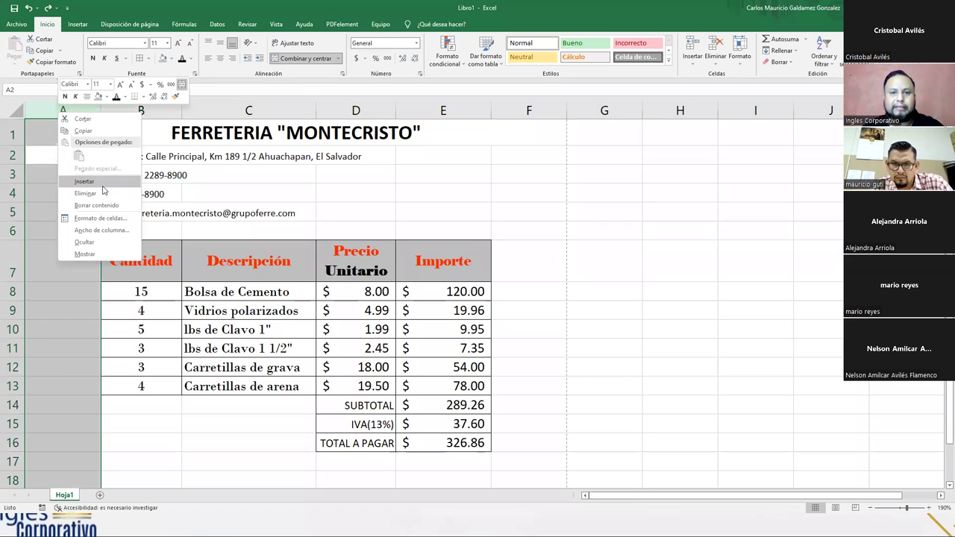
key("Escape")
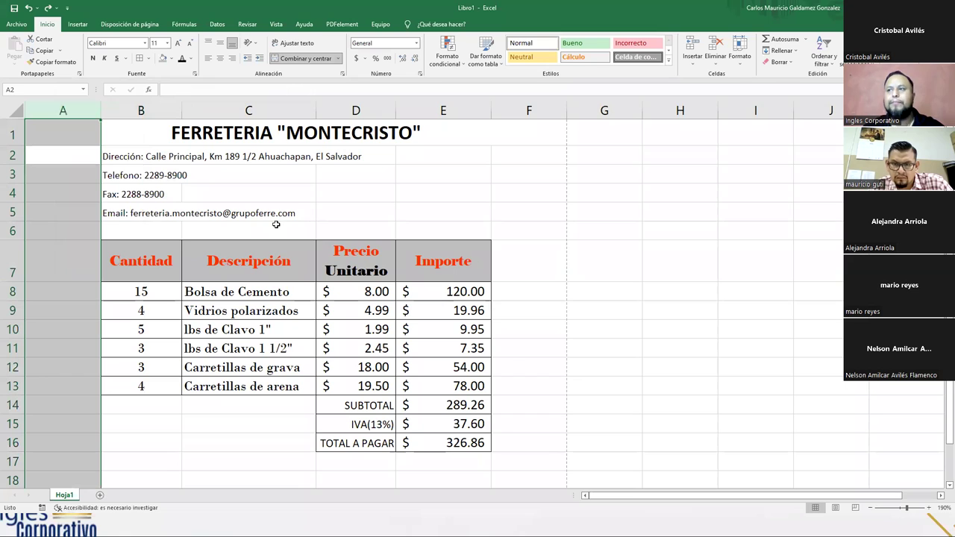
left_click(67, 135)
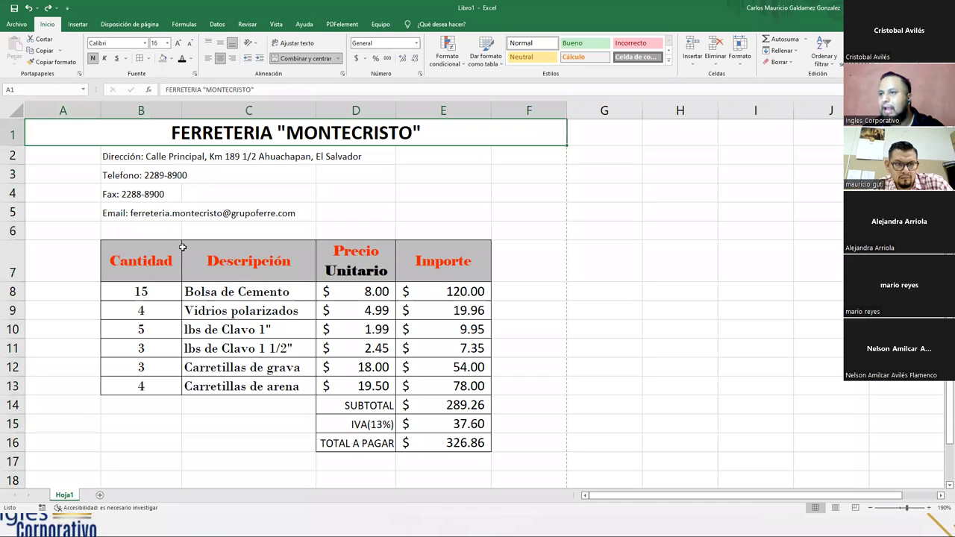
left_click(111, 157)
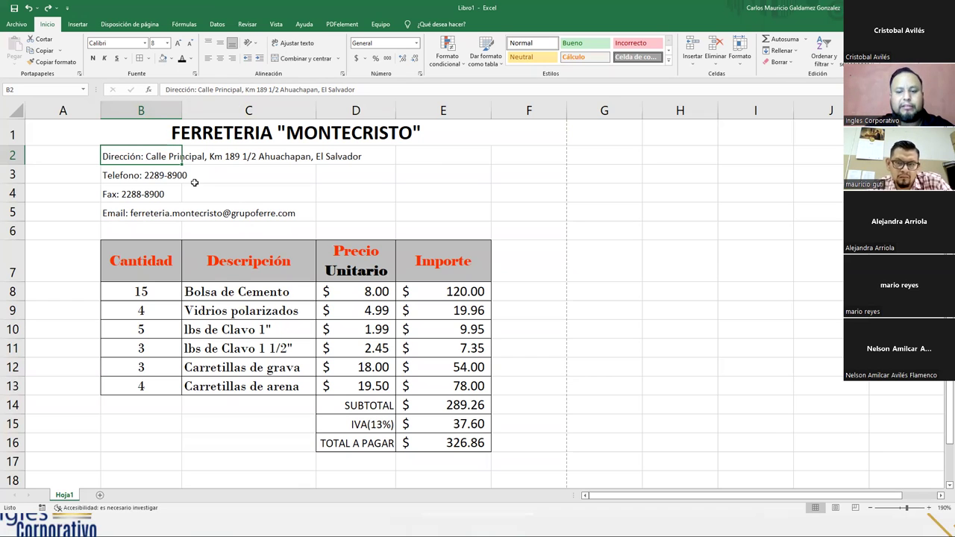
- Cancel the accidental cell edit and magnify the screen
type("lup")
key("Escape")
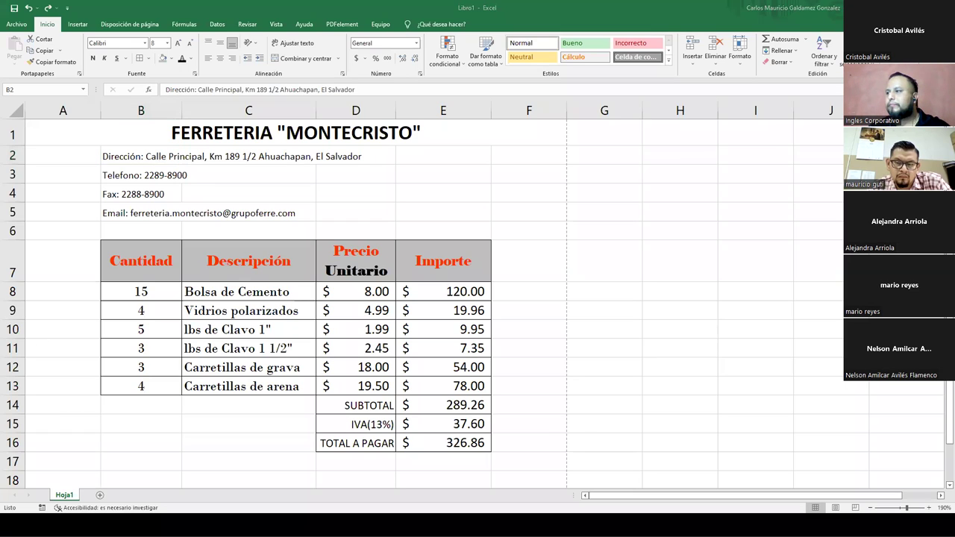
key("super+plus")
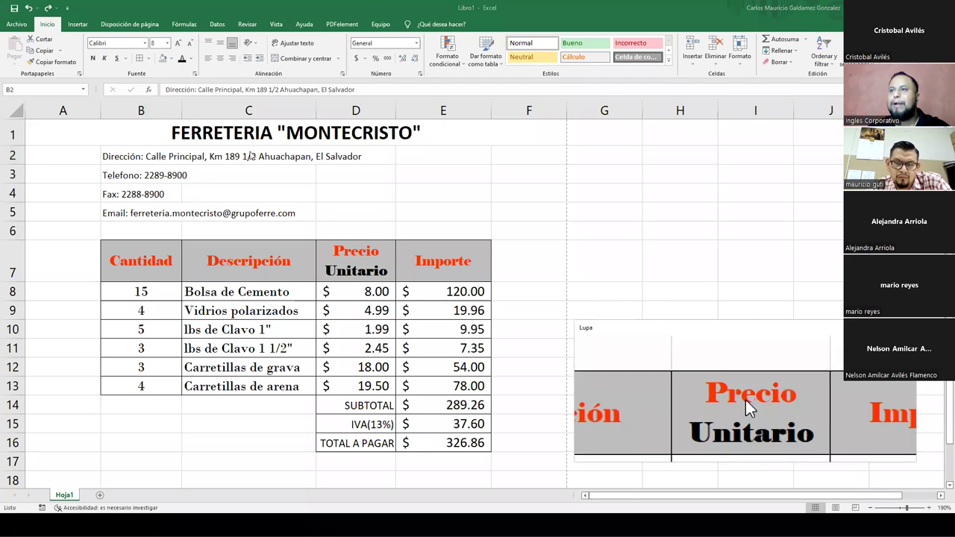
- Make the Dirección: and Telefono: labels in B2 and B3 bold and underlined
left_click(109, 155)
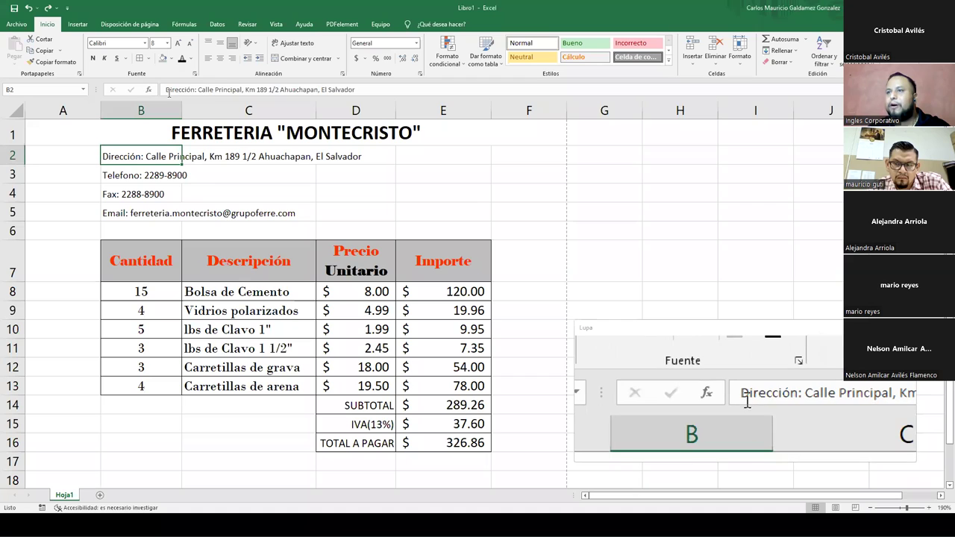
left_click_drag(167, 90, 196, 90)
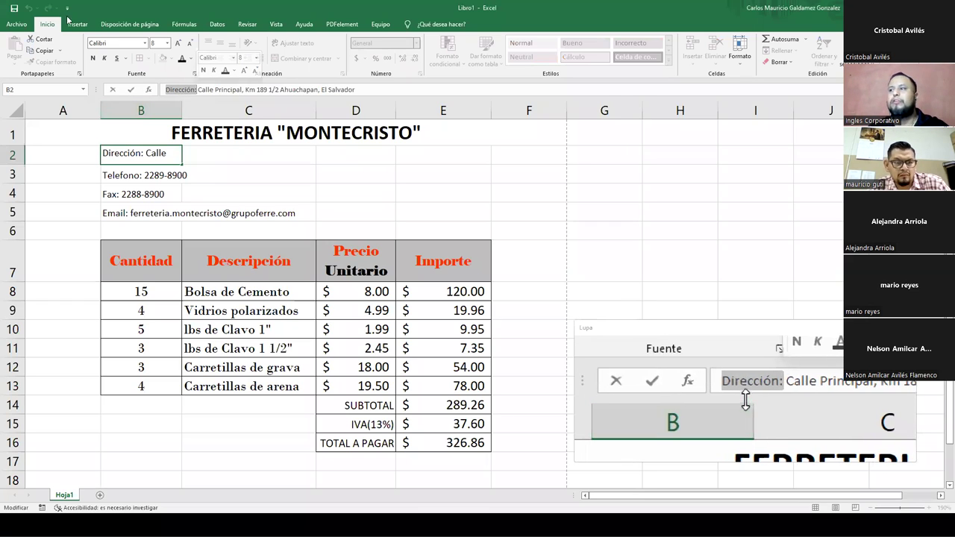
left_click(92, 58)
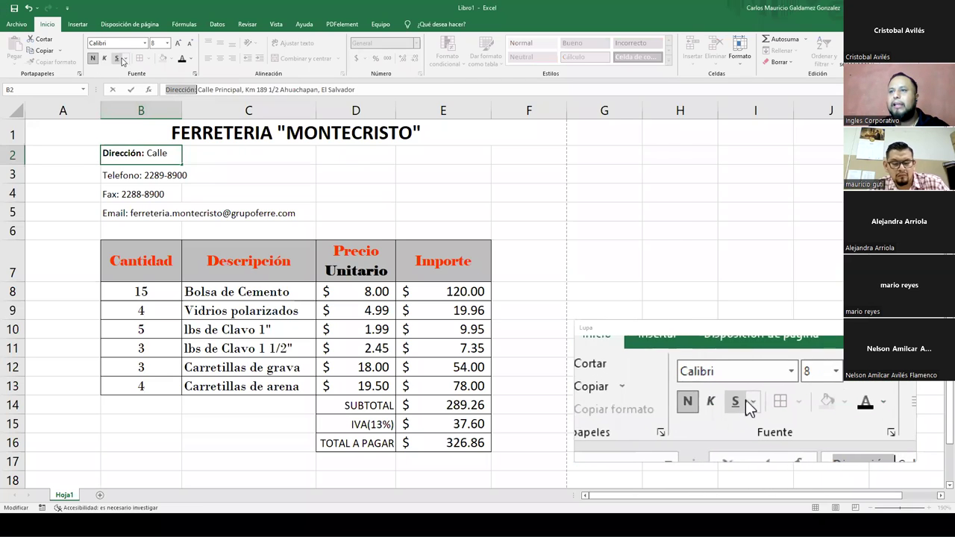
left_click(117, 59)
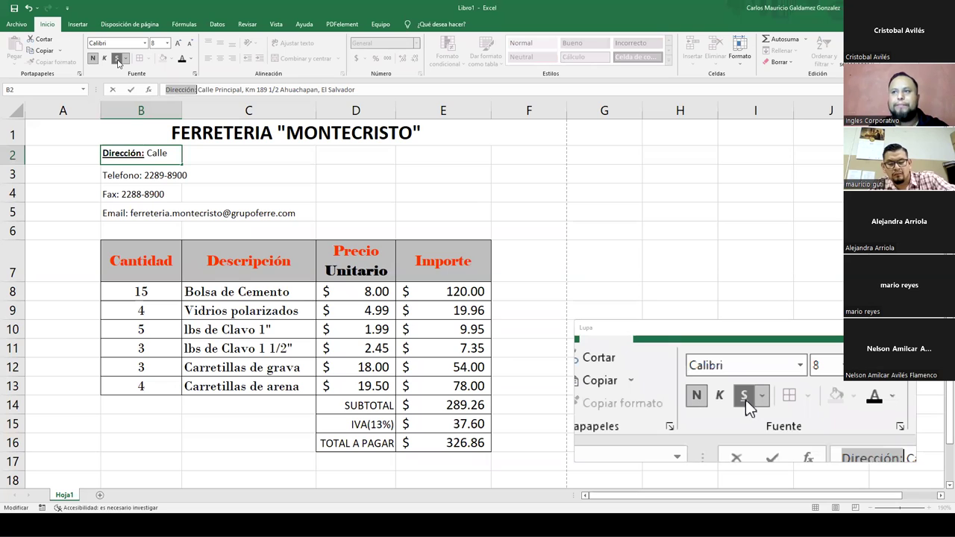
left_click(164, 173)
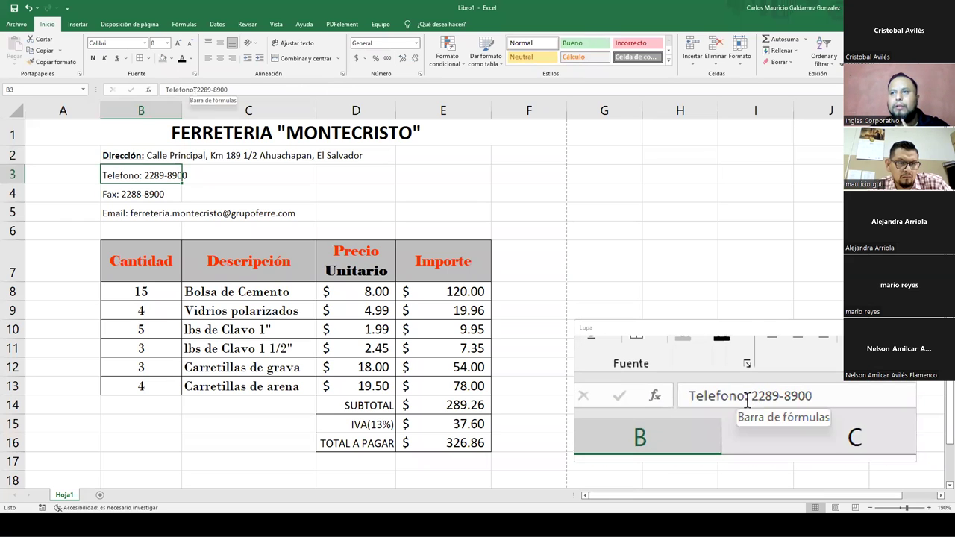
left_click_drag(195, 89, 165, 90)
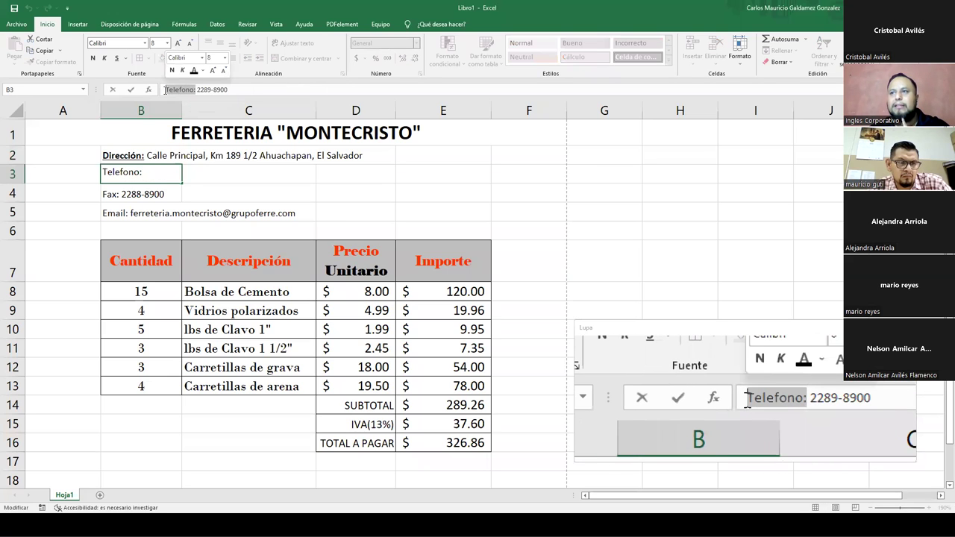
left_click(94, 59)
left_click(117, 59)
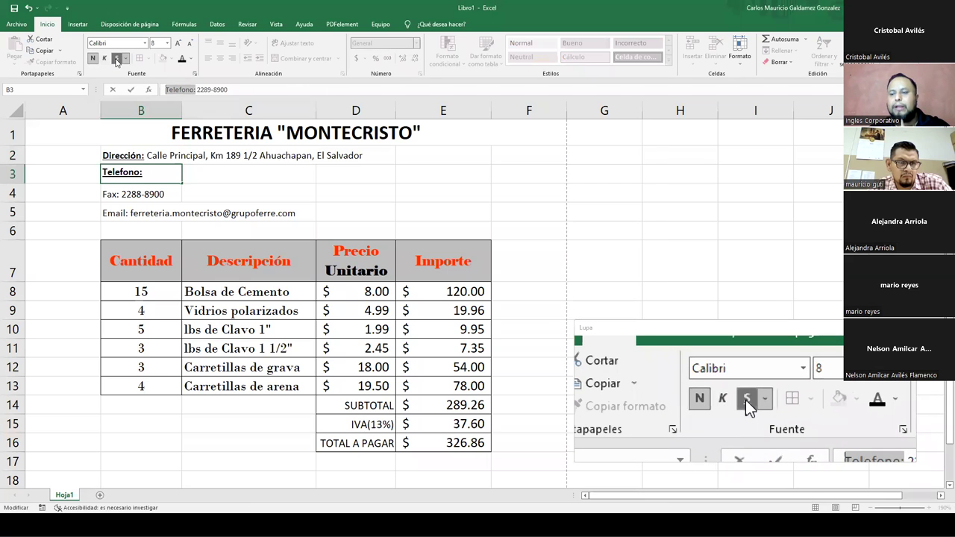
key("Return")
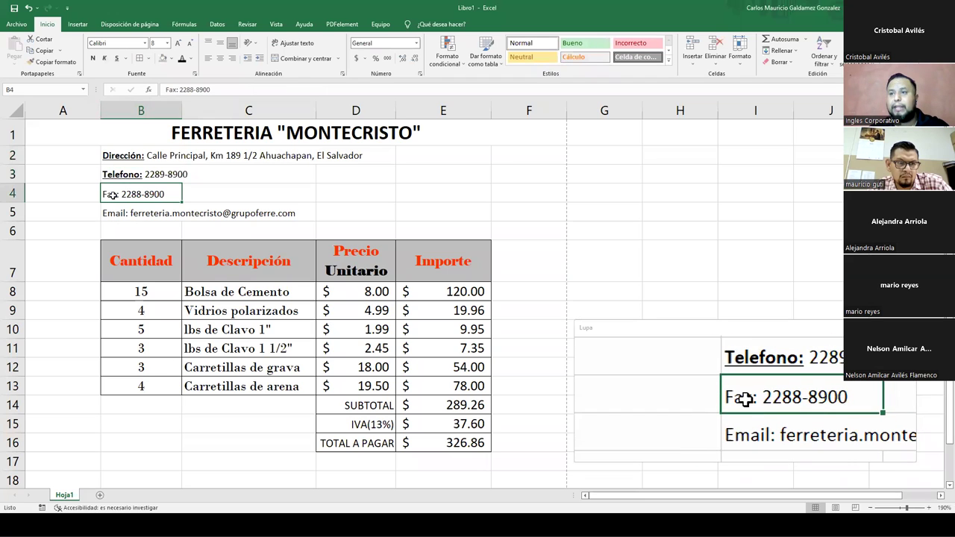
- Underline the Fax: label in B4 and make the Email: label in B5 bold and underlined
left_click(177, 90)
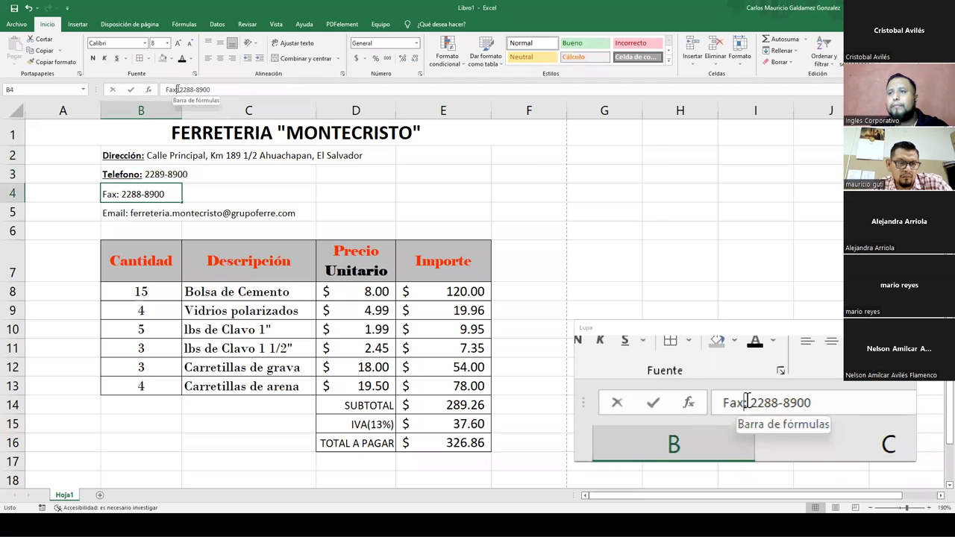
left_click(177, 90)
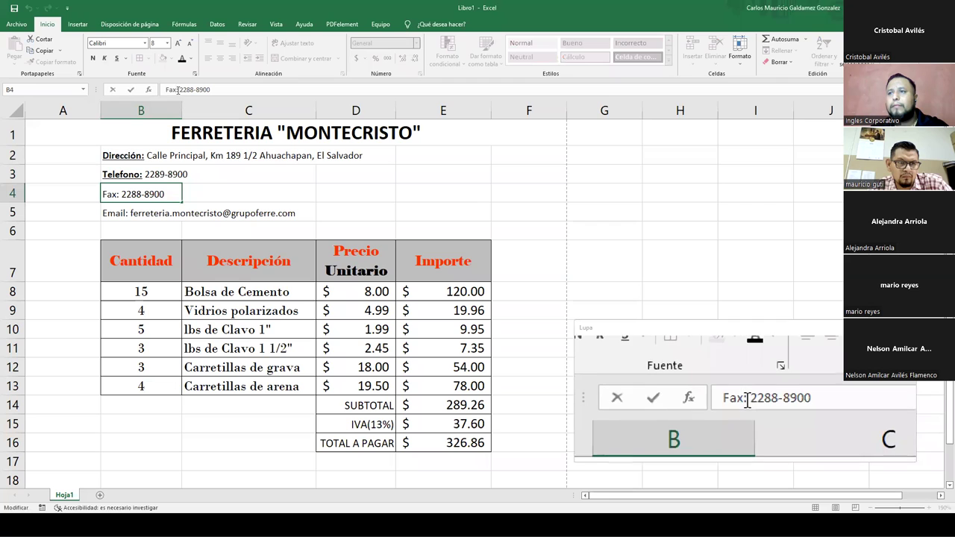
left_click_drag(177, 90, 164, 90)
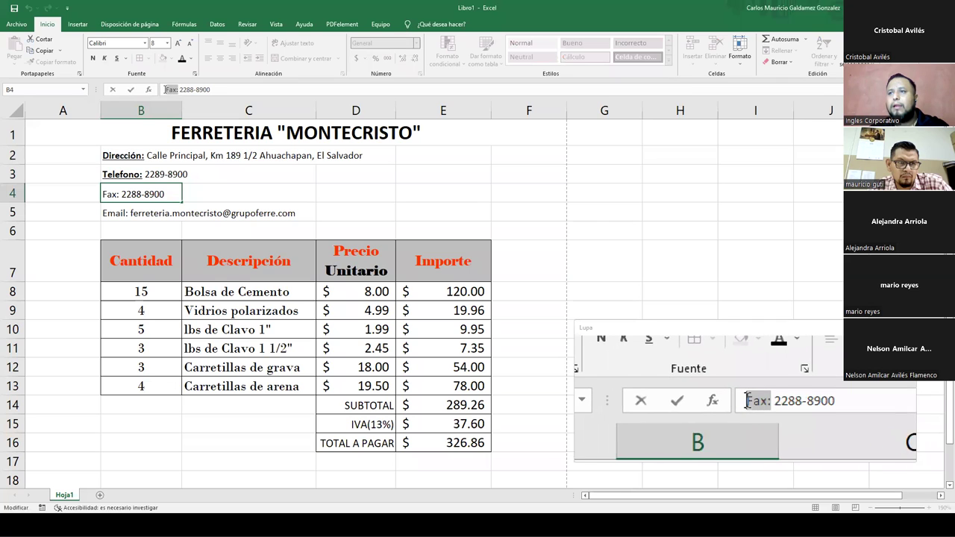
left_click(116, 58)
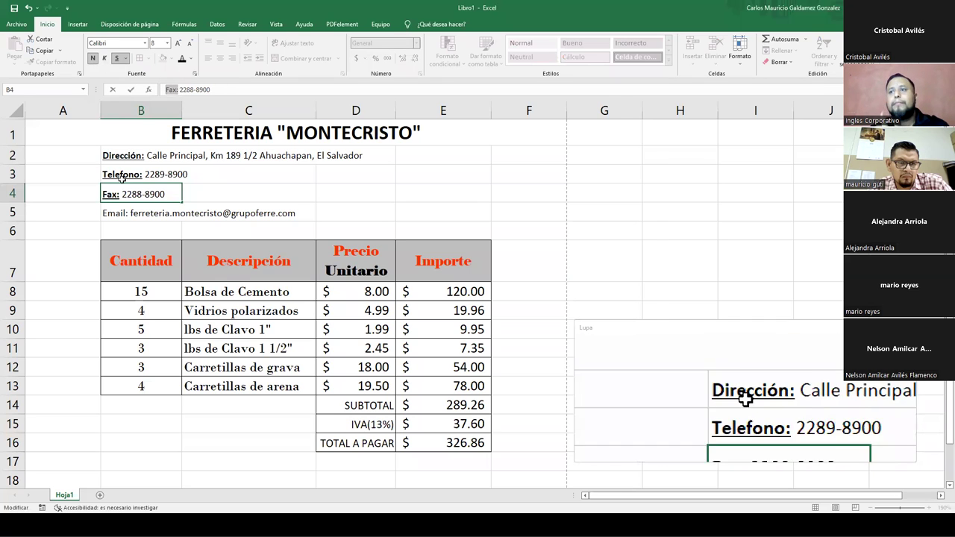
key("Return")
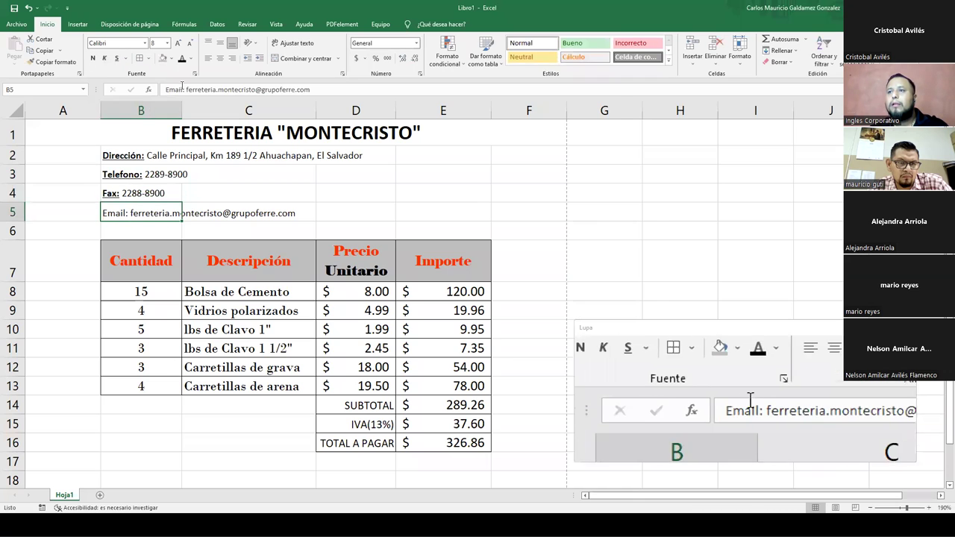
left_click_drag(184, 89, 150, 88)
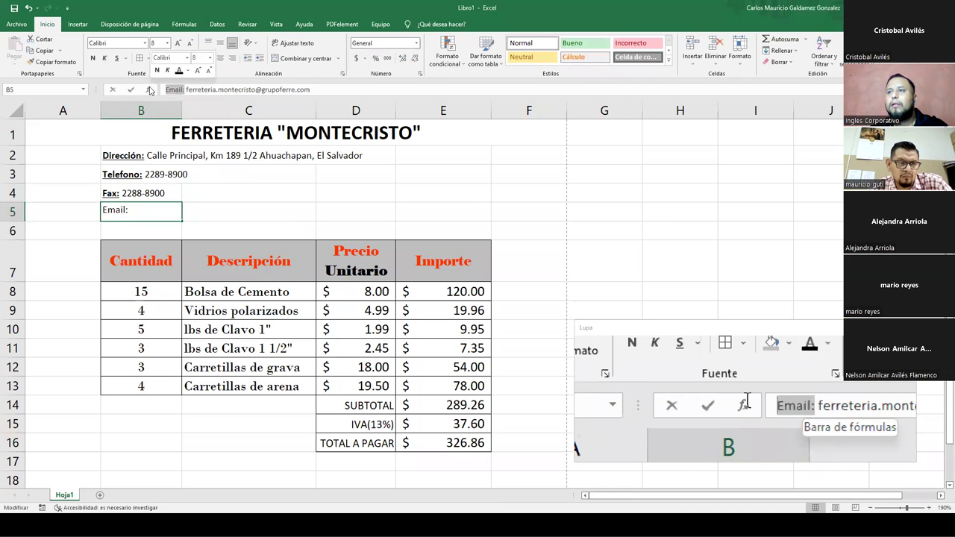
left_click(117, 58)
left_click(93, 59)
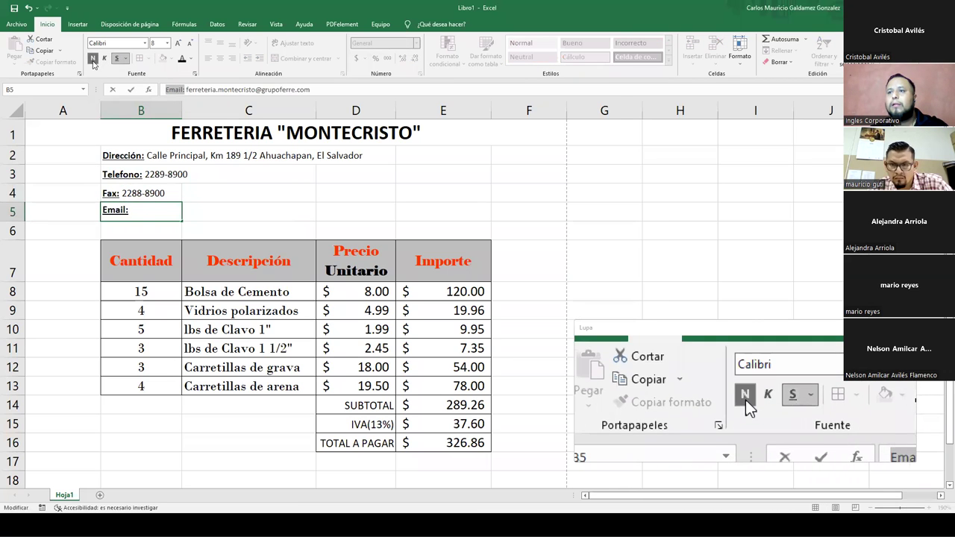
key("Return")
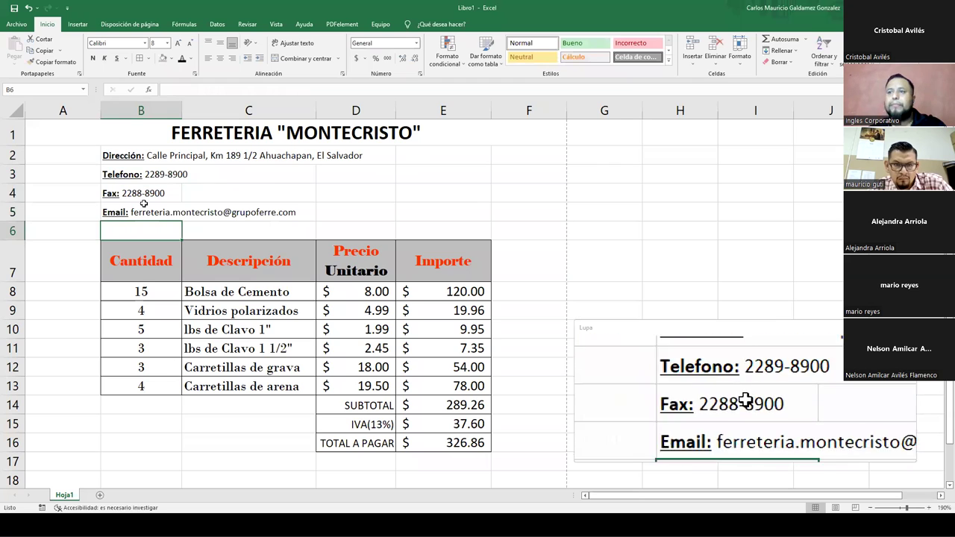
- Apply the Bahnschrift SemiLight Condensed font to the contact lines in B2:B5
left_click_drag(112, 156, 114, 214)
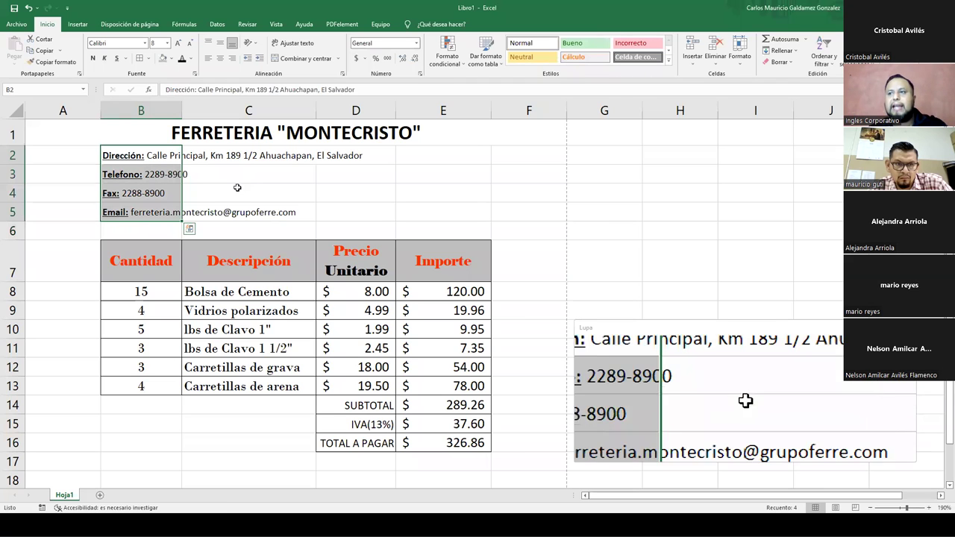
left_click(238, 186)
left_click(101, 155)
left_click_drag(101, 155, 104, 212)
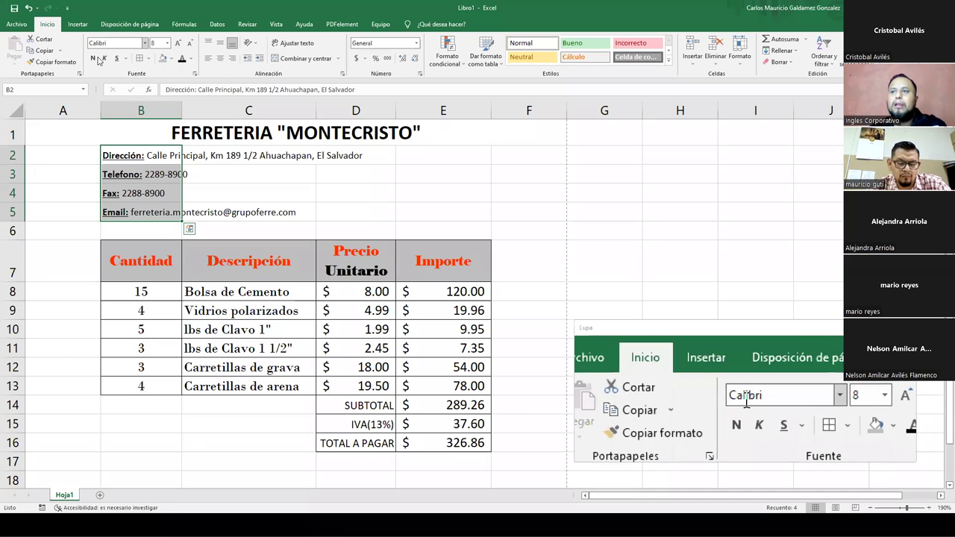
left_click(159, 193)
left_click_drag(123, 155, 120, 212)
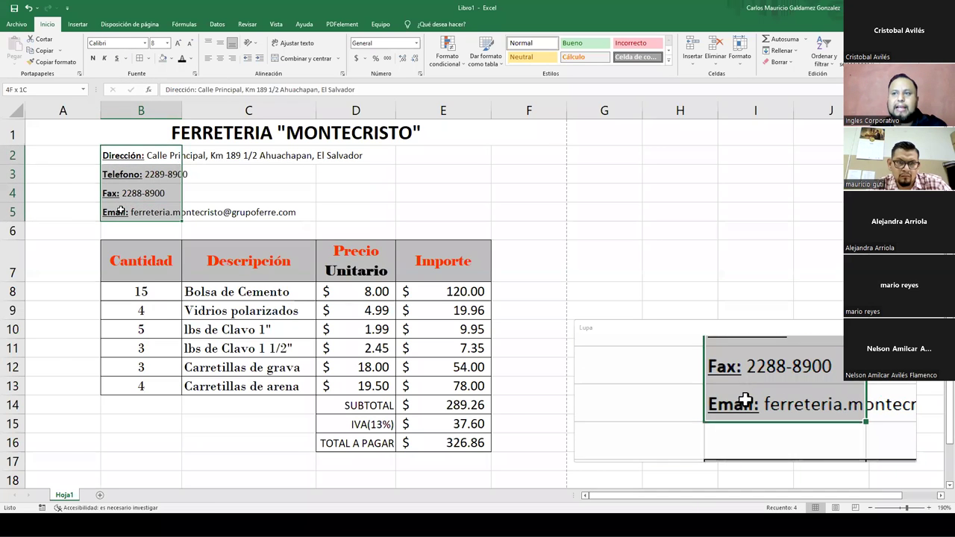
left_click(146, 44)
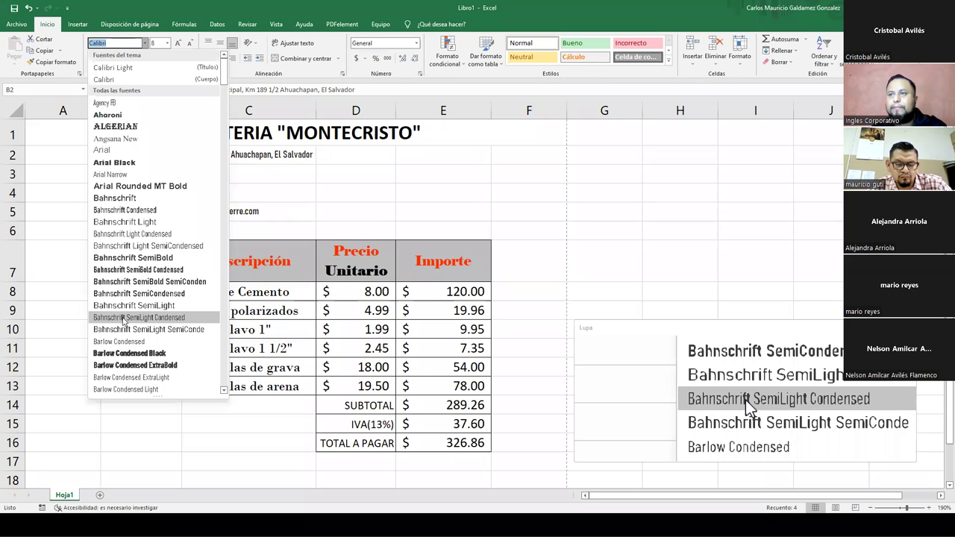
left_click(191, 317)
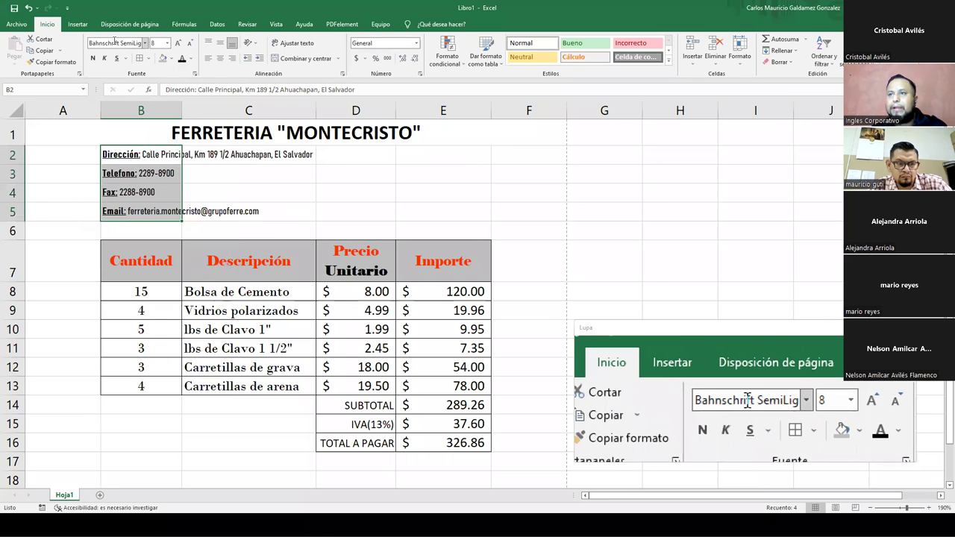
left_click(121, 157)
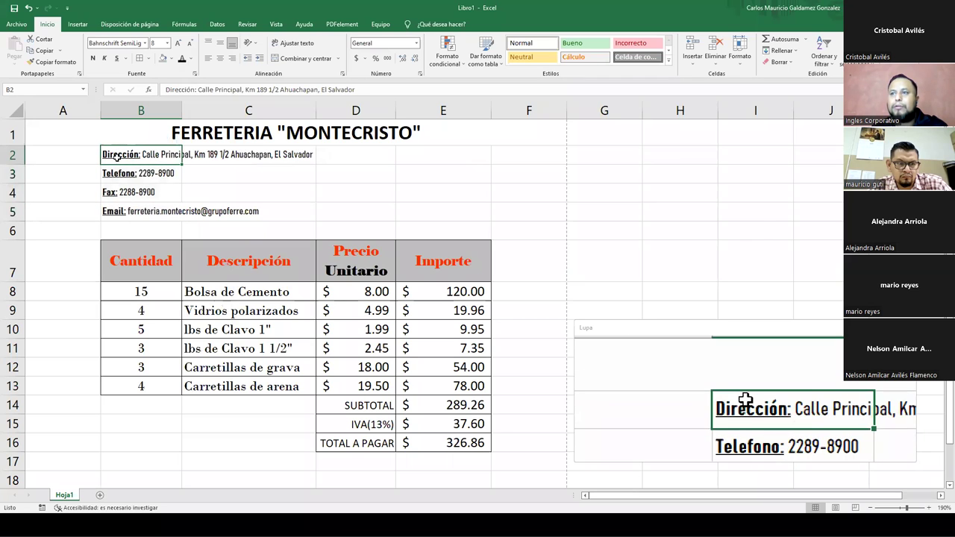
left_click_drag(117, 157, 120, 209)
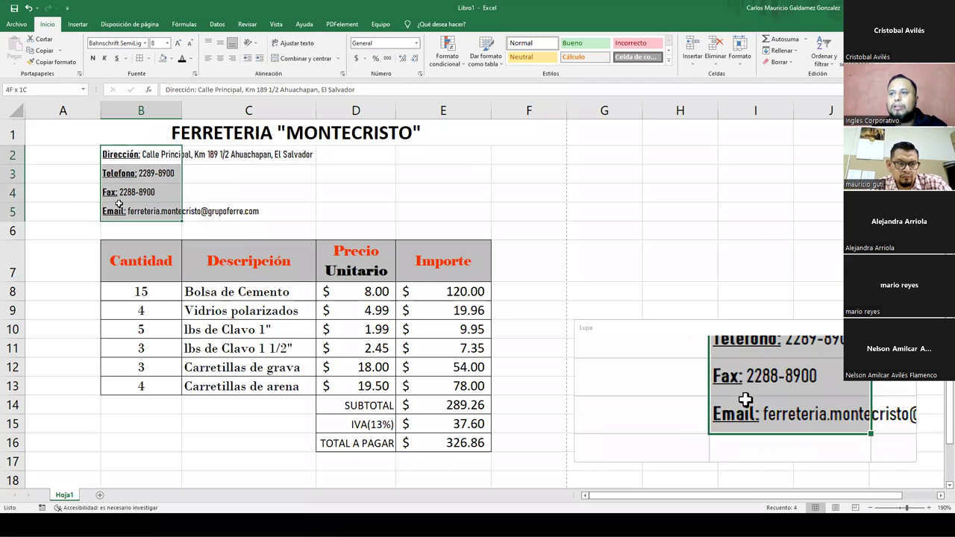
left_click(281, 192)
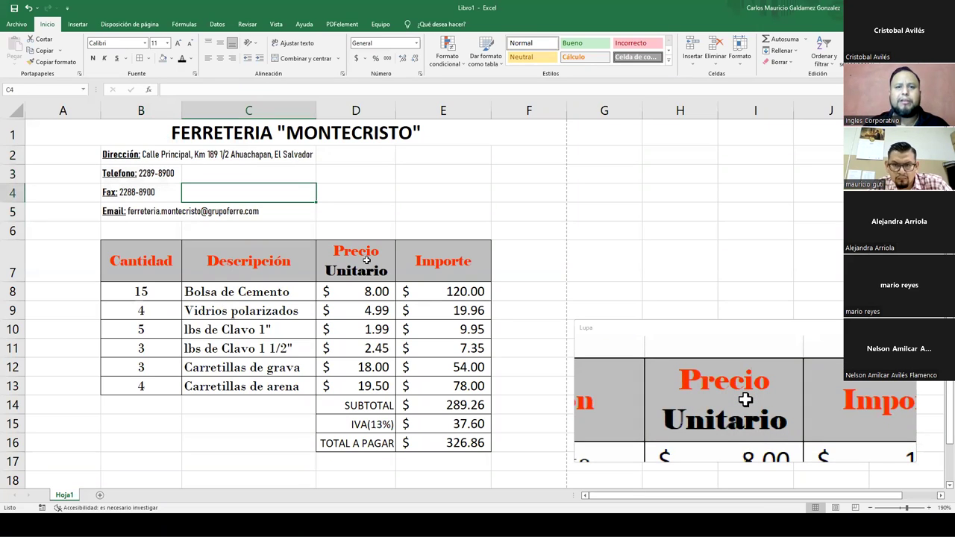
- Copy the address cell B2's formatting onto D2:D3 with Format Painter
left_click(404, 174)
left_click(364, 158)
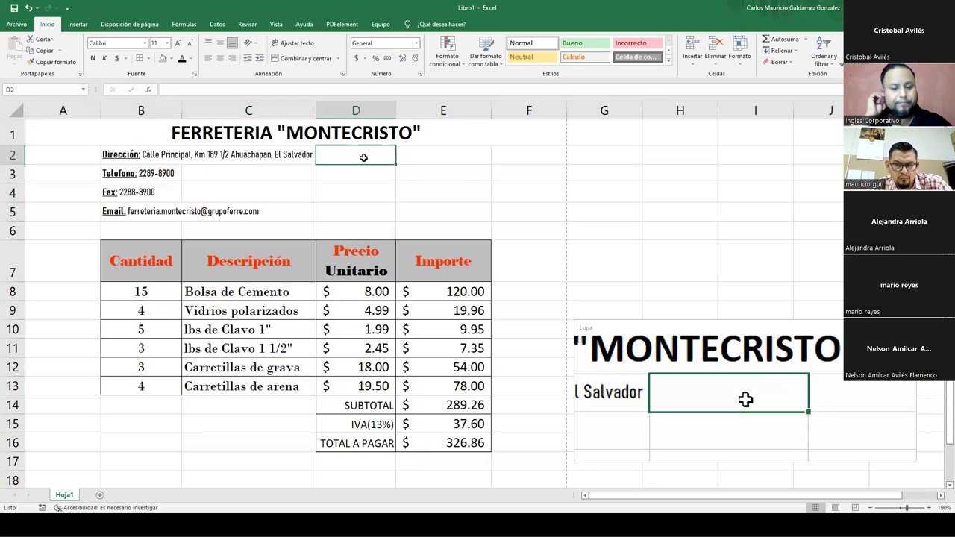
type("FACTU")
key("BackSpace")
key("BackSpace")
key("BackSpace")
key("BackSpace")
key("BackSpace")
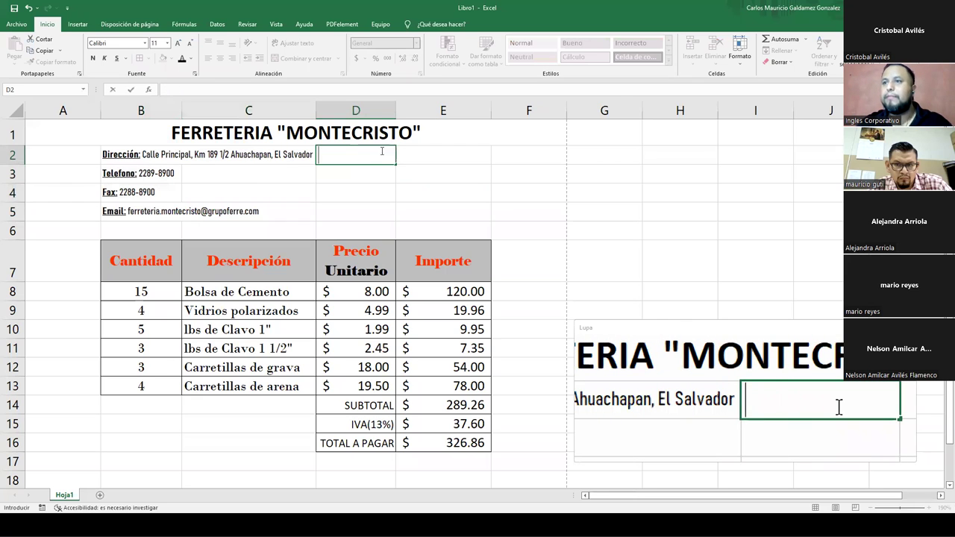
left_click(120, 155)
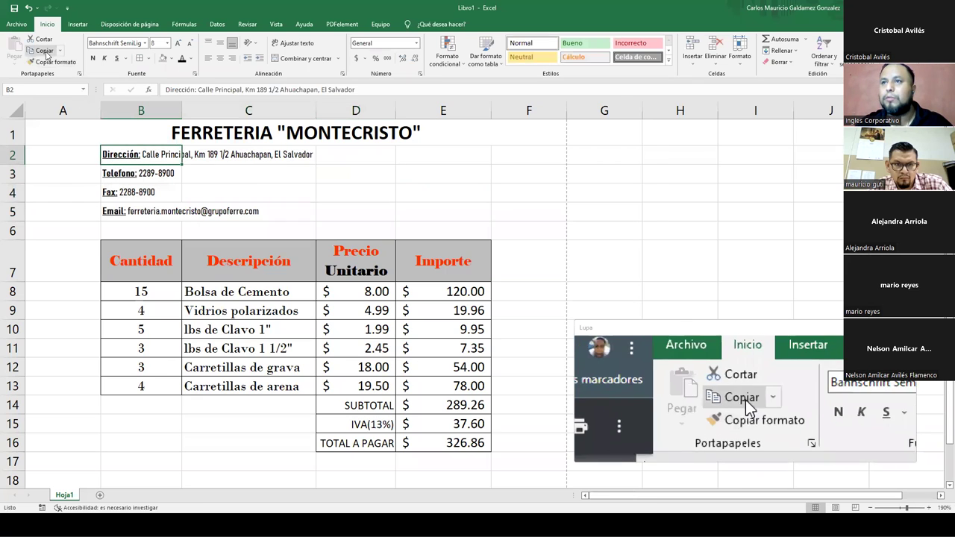
left_click(51, 62)
left_click_drag(351, 159, 354, 211)
left_click(356, 155)
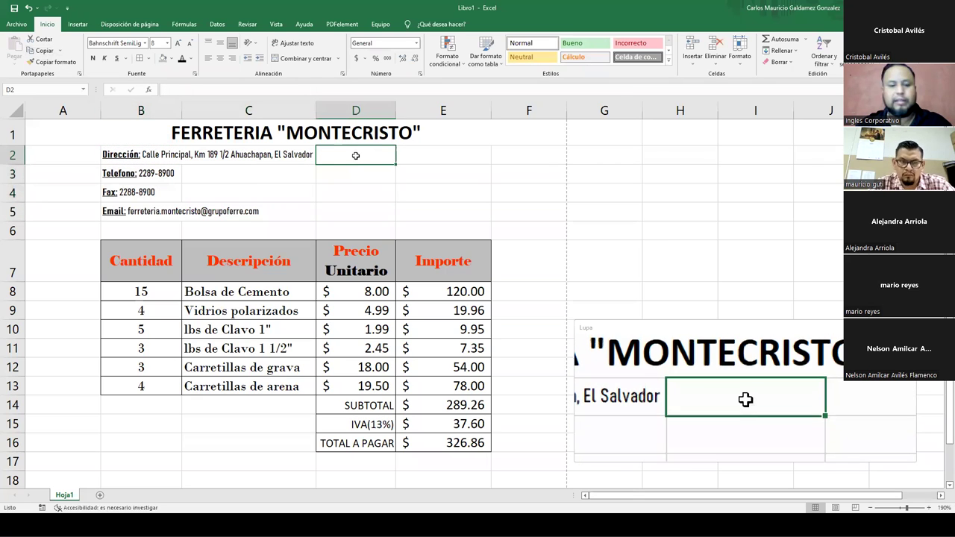
- Enter the Factura invoice number in D2 and the NIT tax number in D3
type("Factura: ")
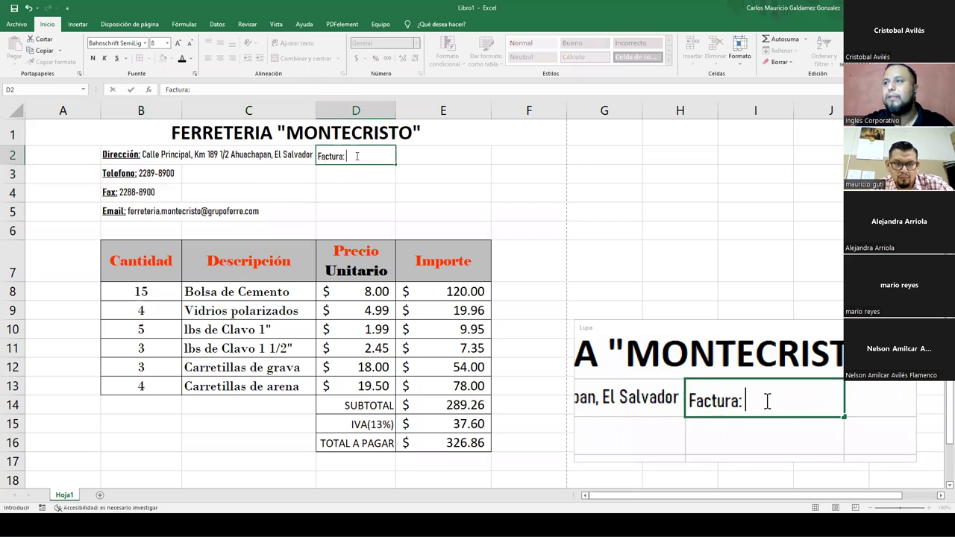
type("DS000928930981")
key("Return")
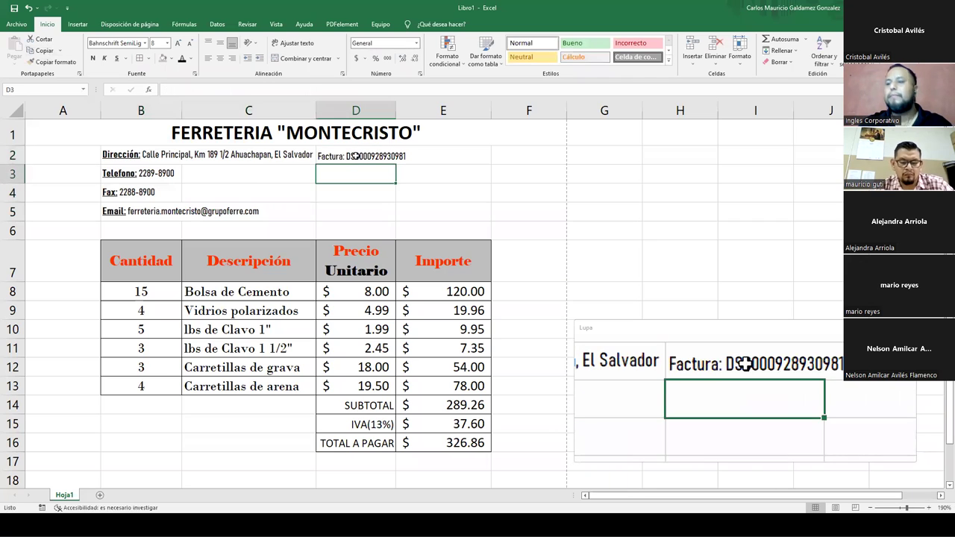
type("NIT: ")
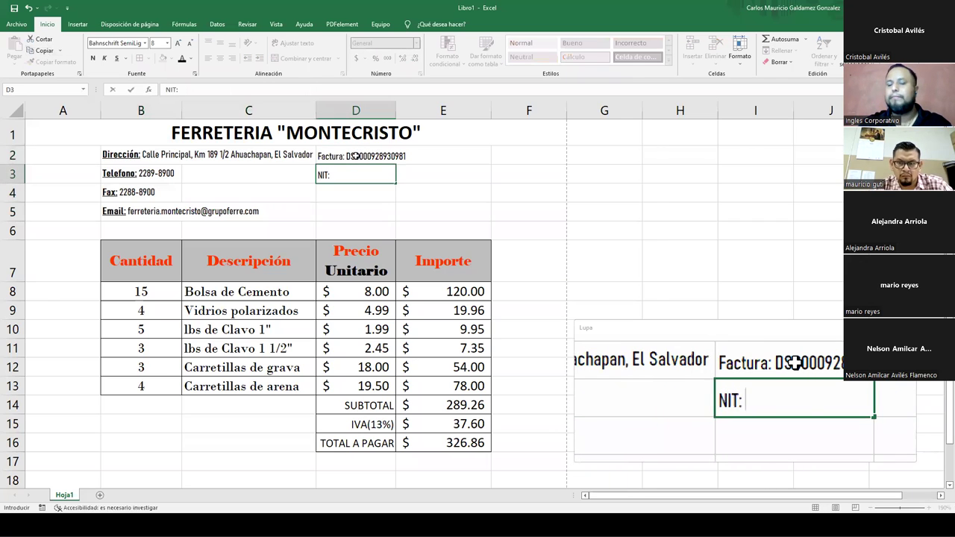
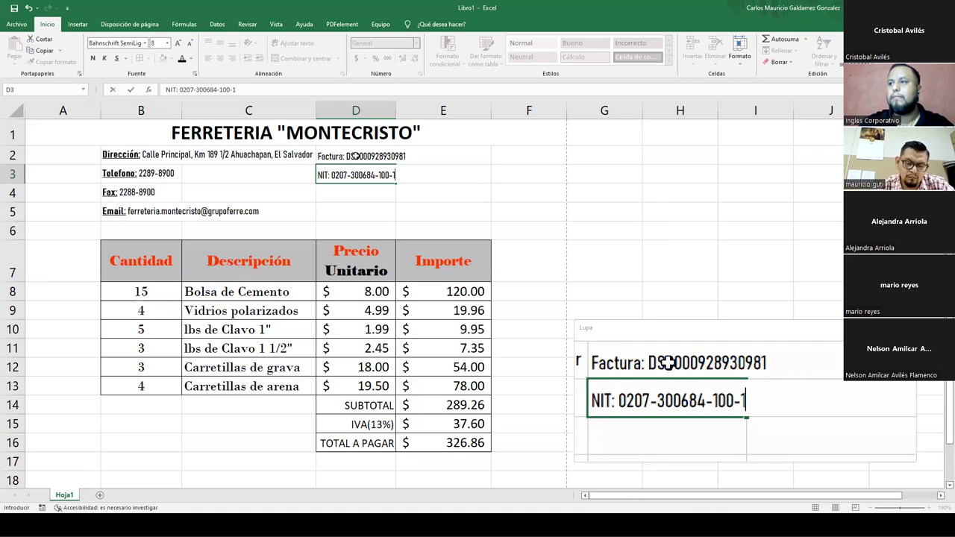
key("Return")
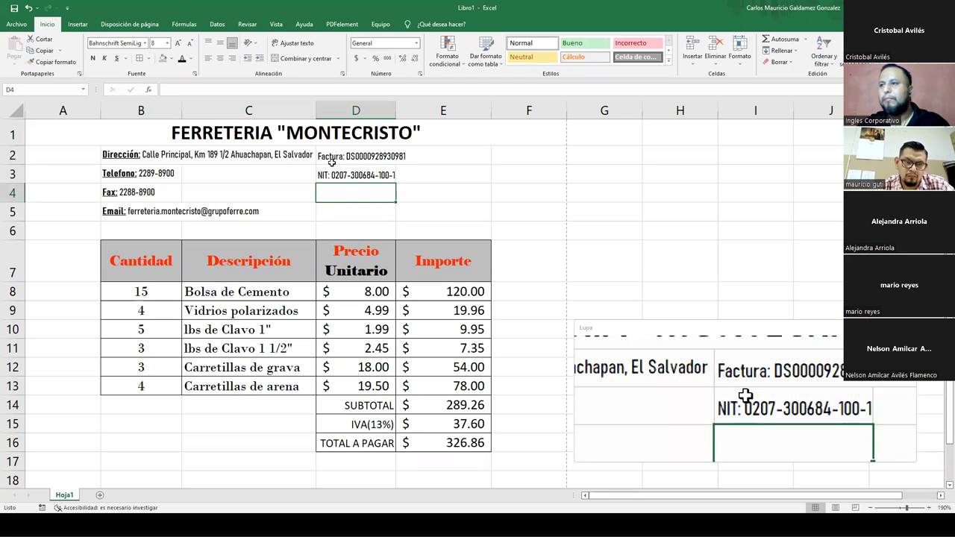
- Make the 'Factura:' label in D2 and 'NIT:' label in D3 bold and underlined
left_click(328, 158)
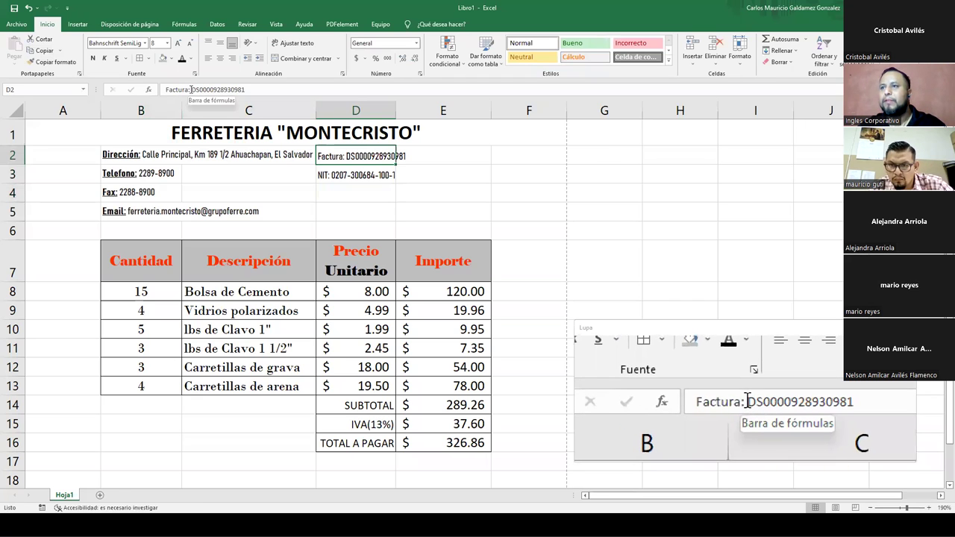
left_click_drag(193, 90, 166, 90)
left_click(92, 58)
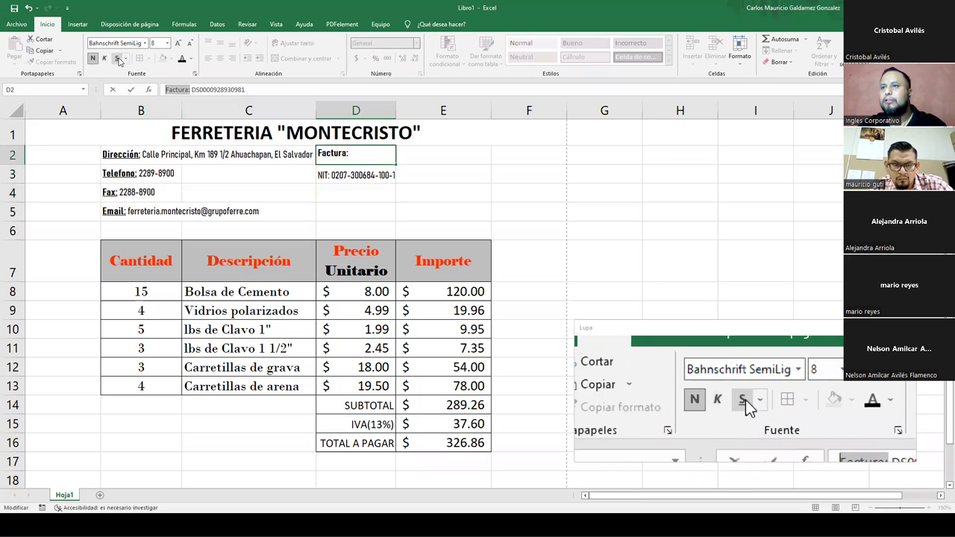
left_click(116, 58)
left_click(329, 176)
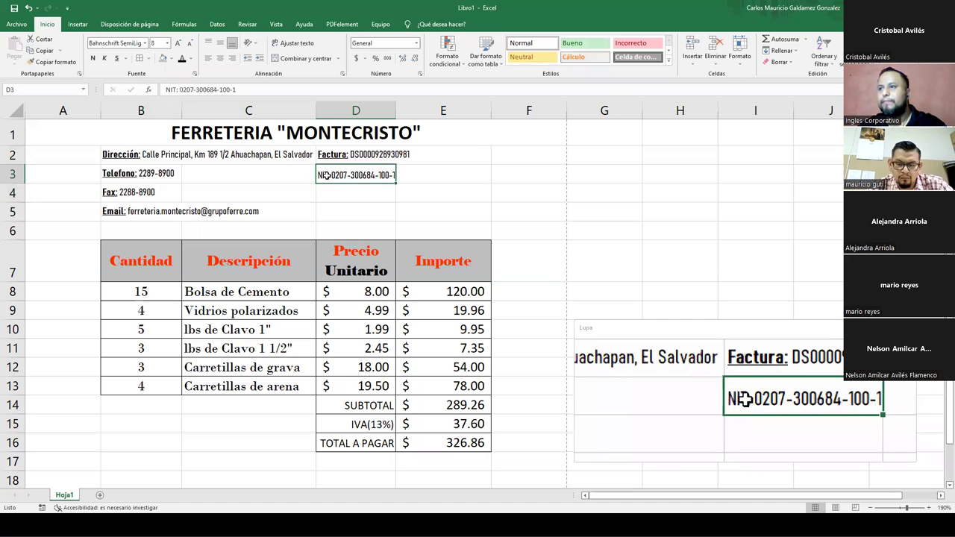
left_click_drag(178, 89, 165, 89)
left_click(93, 58)
left_click(116, 58)
key("Return")
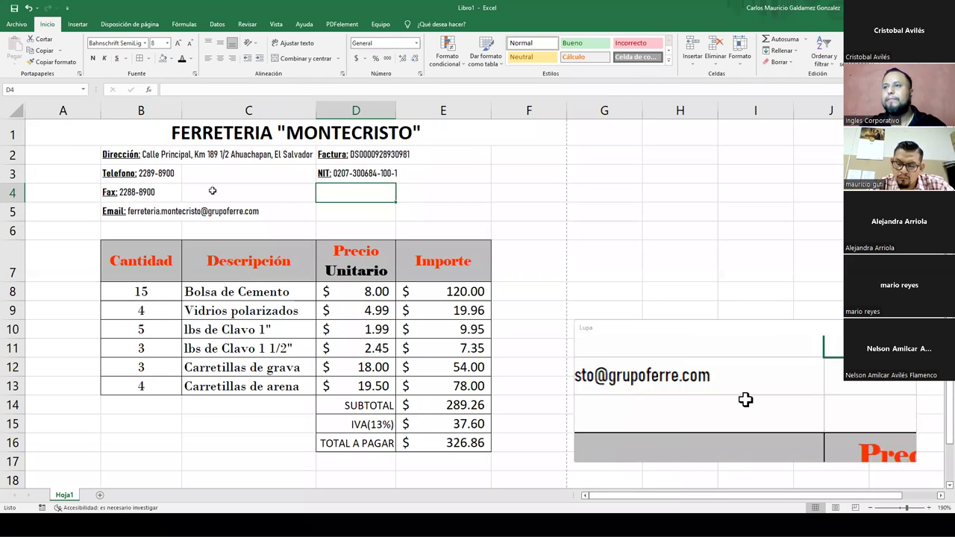
- Select the shop details in B2:B5 and re-commit the Email text in B5
left_click(118, 156)
left_click_drag(117, 156, 119, 212)
left_click(167, 212)
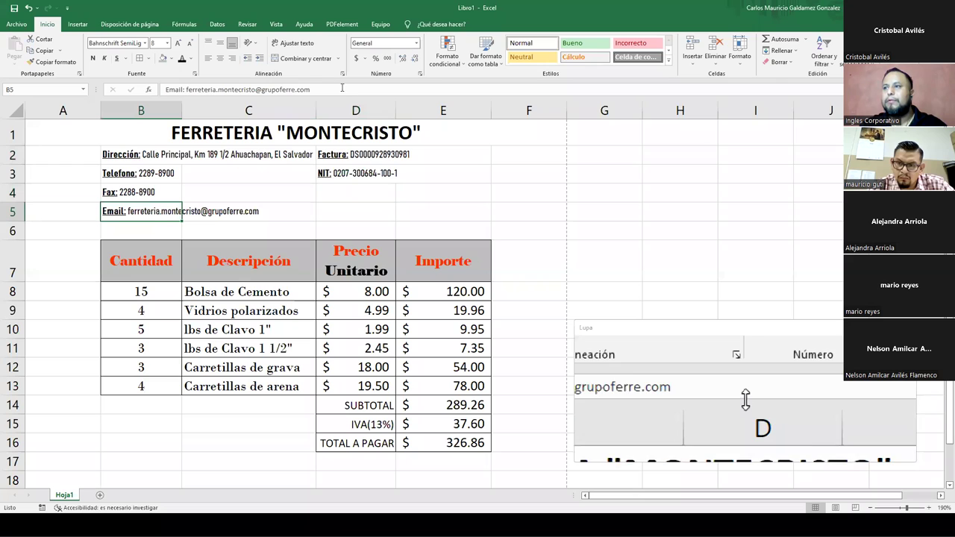
left_click(317, 90)
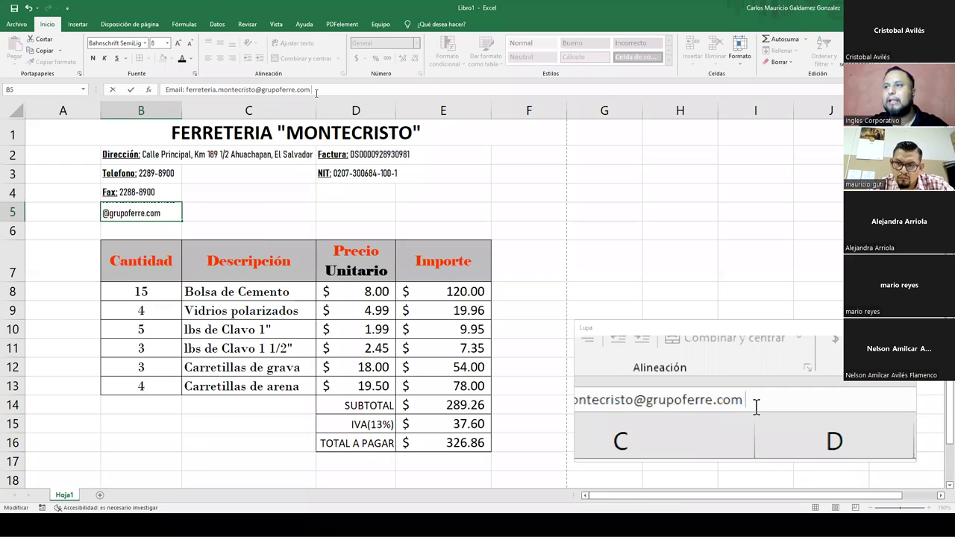
key("Return")
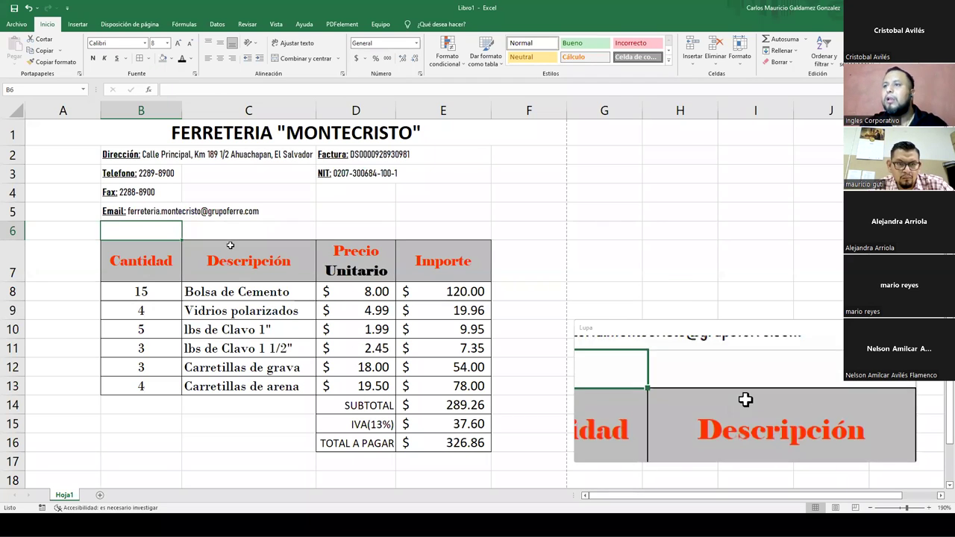
scroll(313, 329, "down", 2)
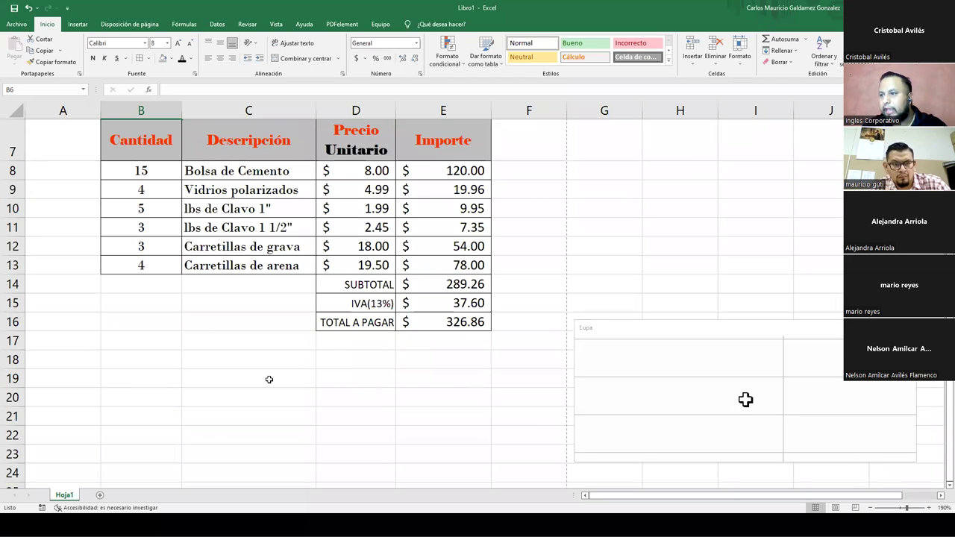
scroll(282, 366, "up", 1)
scroll(283, 366, "up", 2)
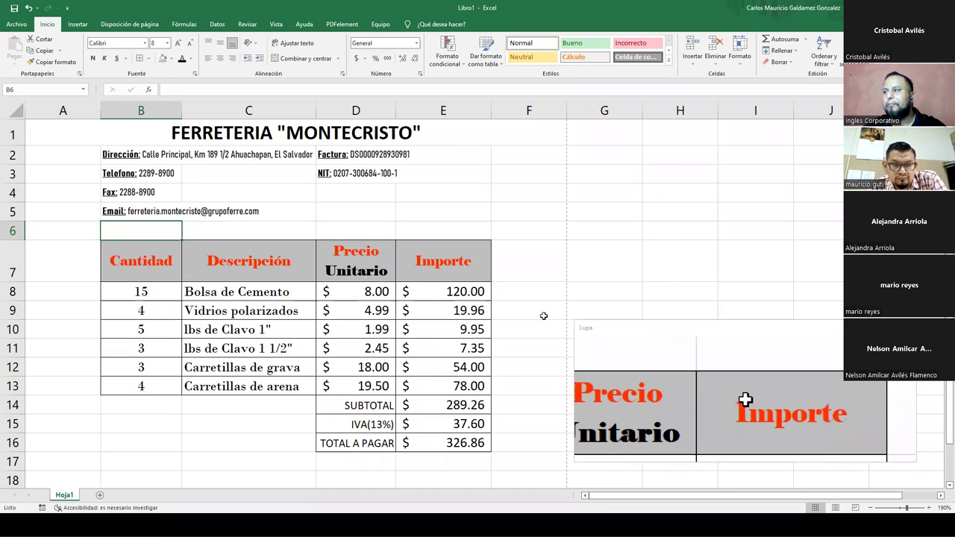
key("super+Escape")
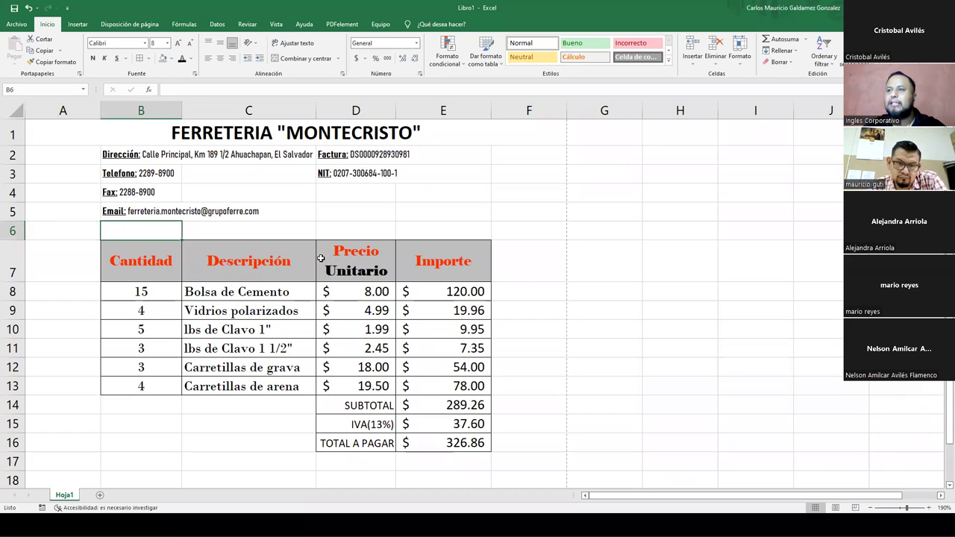
left_click(232, 321)
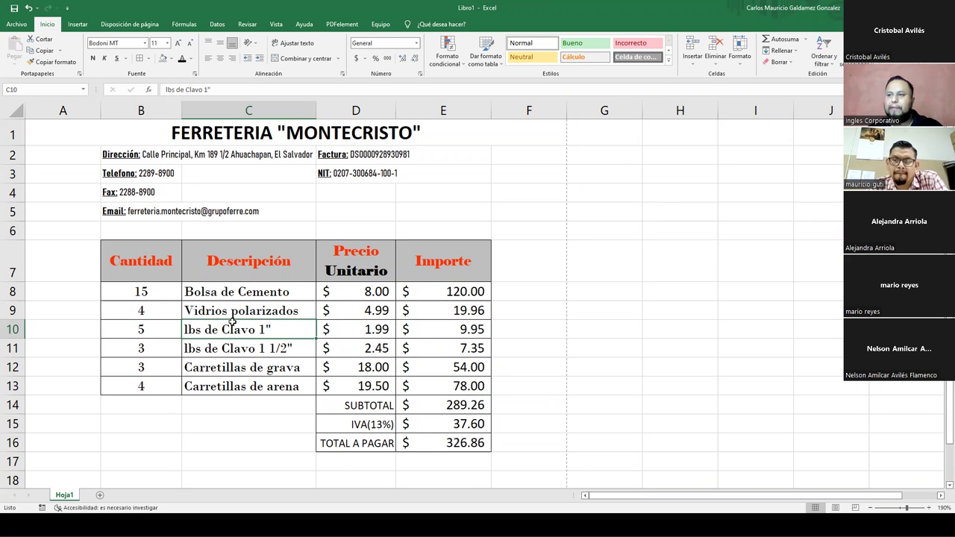
left_click_drag(160, 296, 422, 388)
- Colour the quantities B8:B13 red and the unit prices D8:D13 blue
left_click(422, 389)
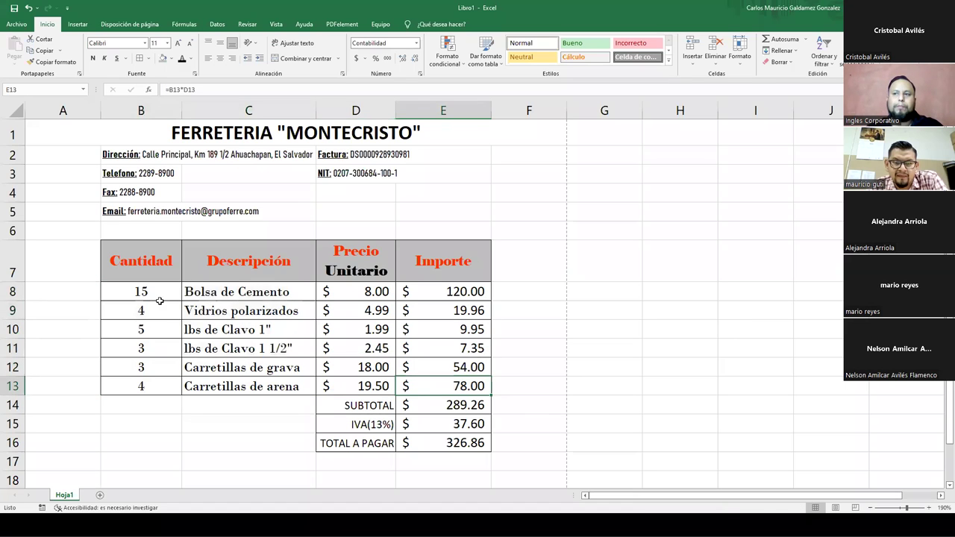
left_click_drag(152, 292, 151, 379)
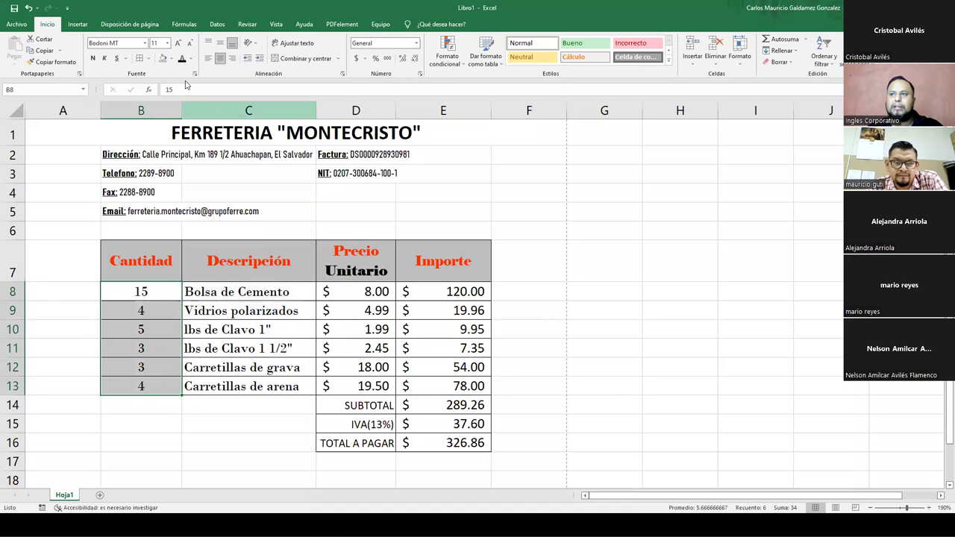
left_click(191, 59)
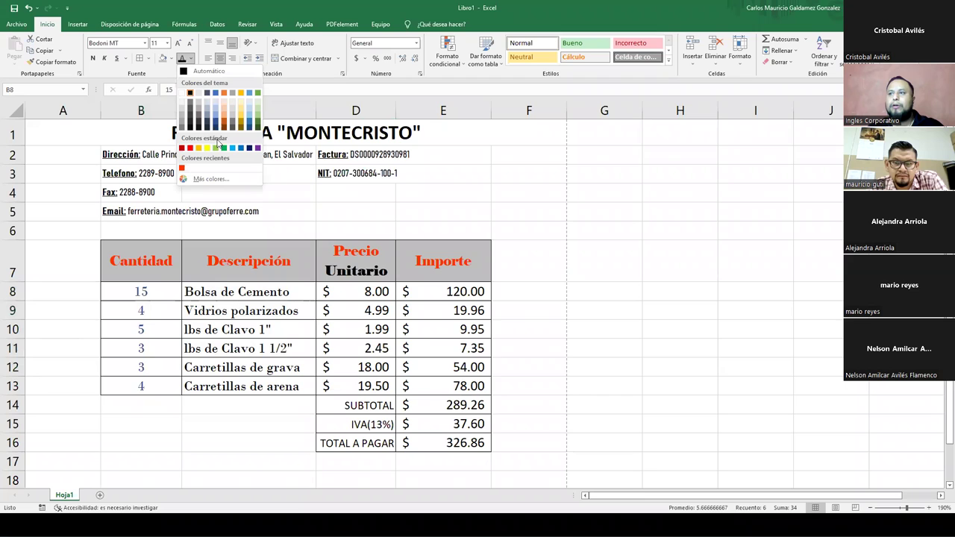
left_click(190, 148)
left_click_drag(366, 302, 366, 386)
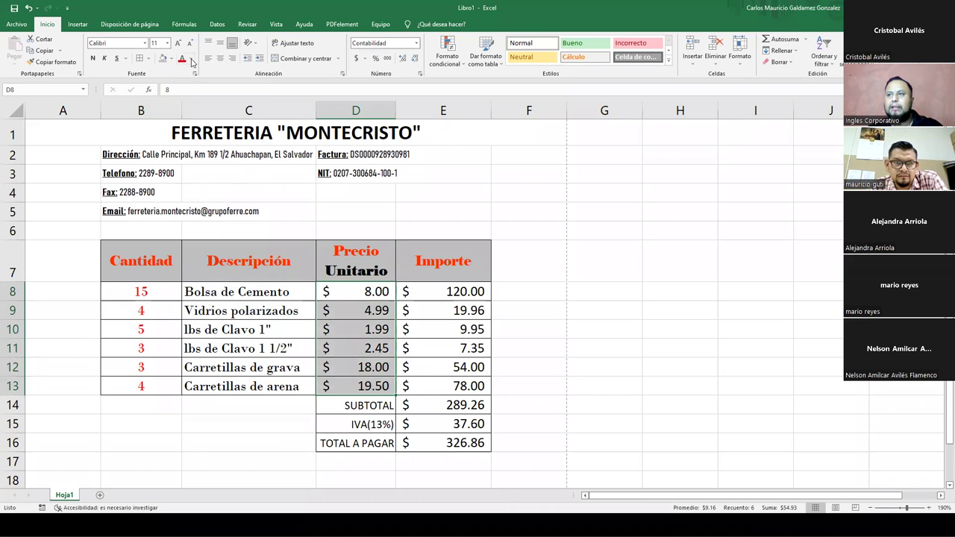
left_click(191, 59)
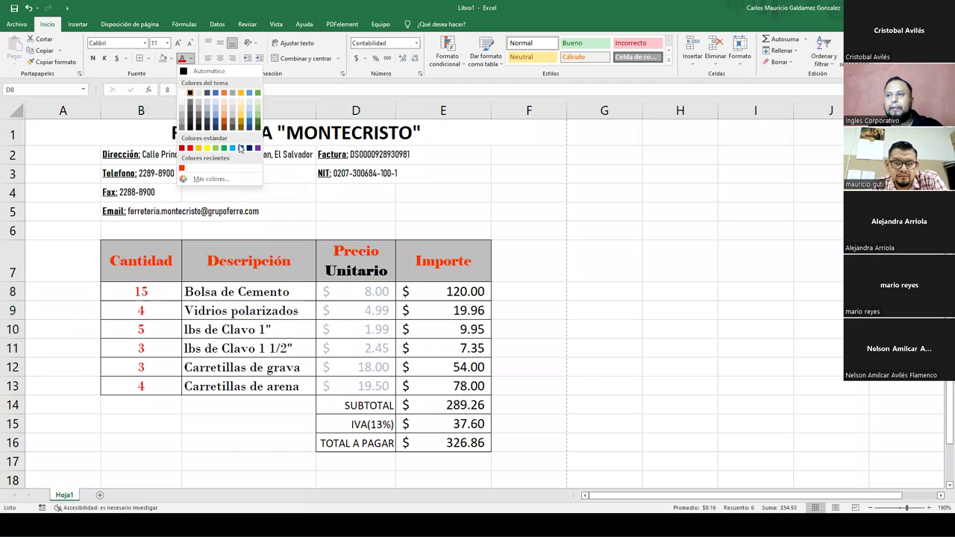
left_click(240, 150)
- Colour the Importe amounts E8:E13 green, then select the totals E14:E16
left_click_drag(424, 291, 434, 383)
left_click(191, 59)
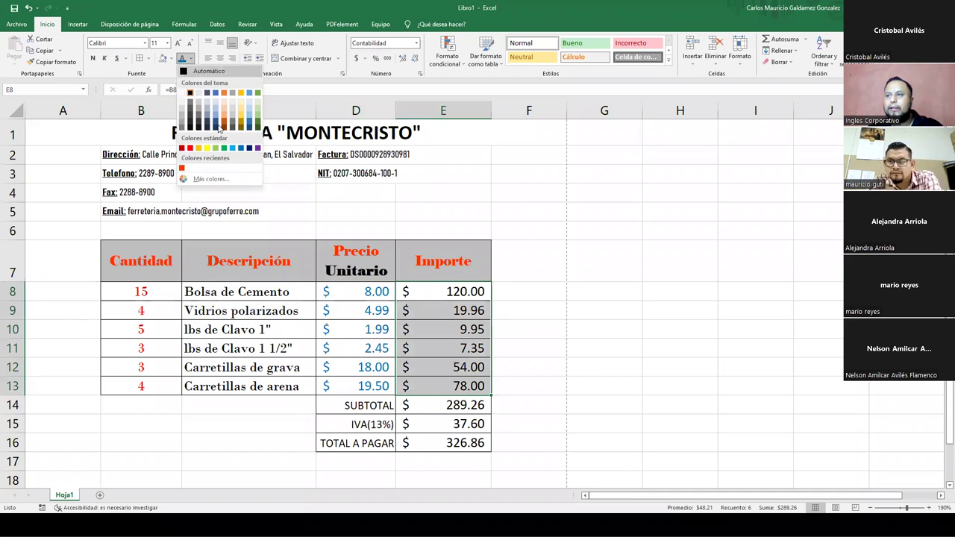
left_click(224, 150)
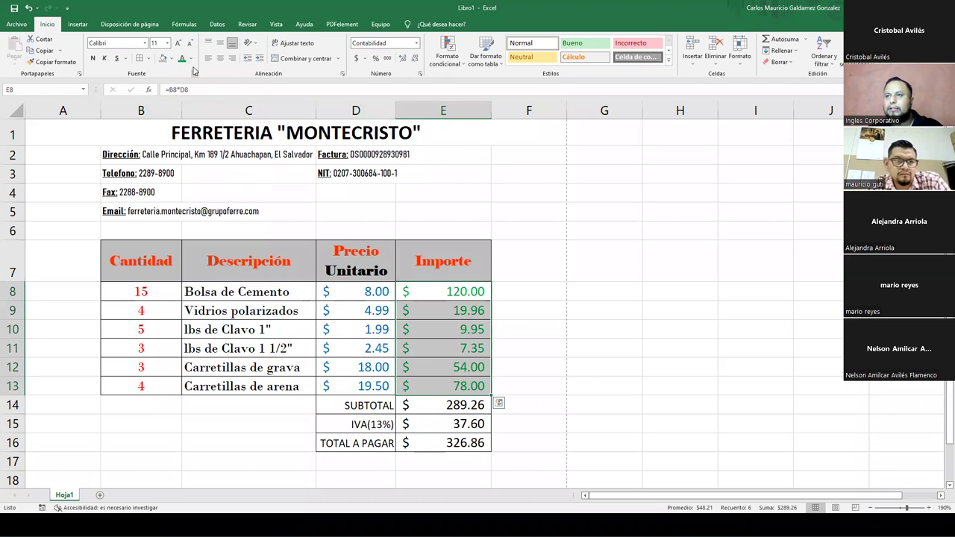
left_click(191, 59)
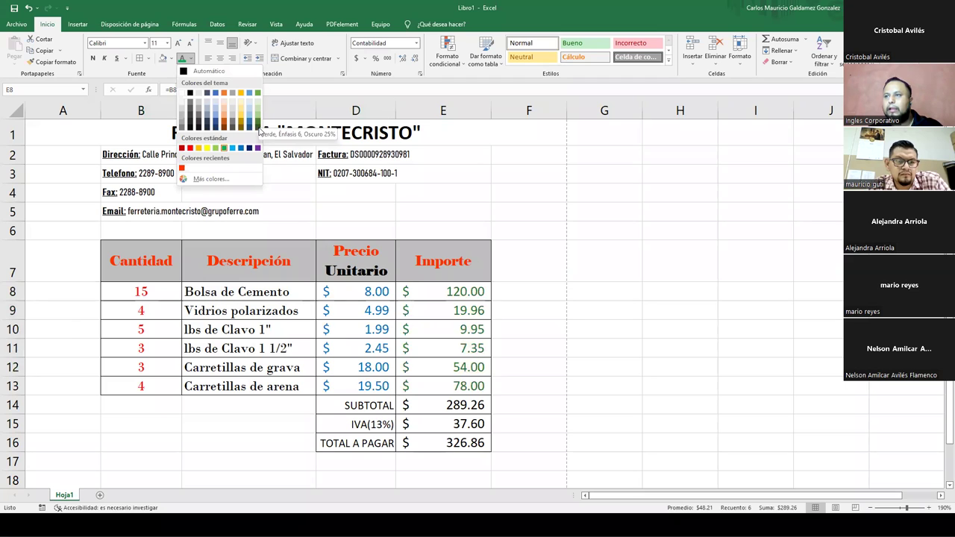
left_click(432, 398)
left_click_drag(433, 404, 433, 441)
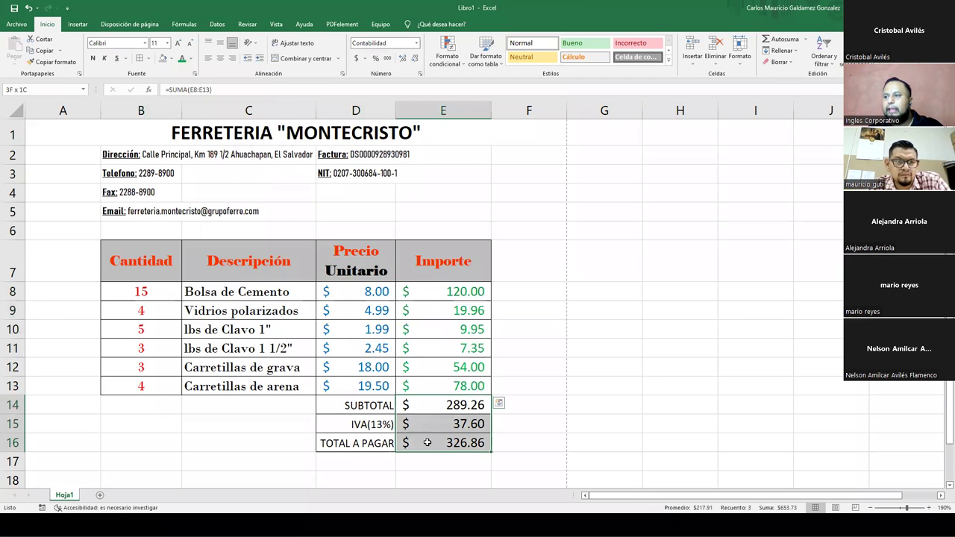
left_click(191, 59)
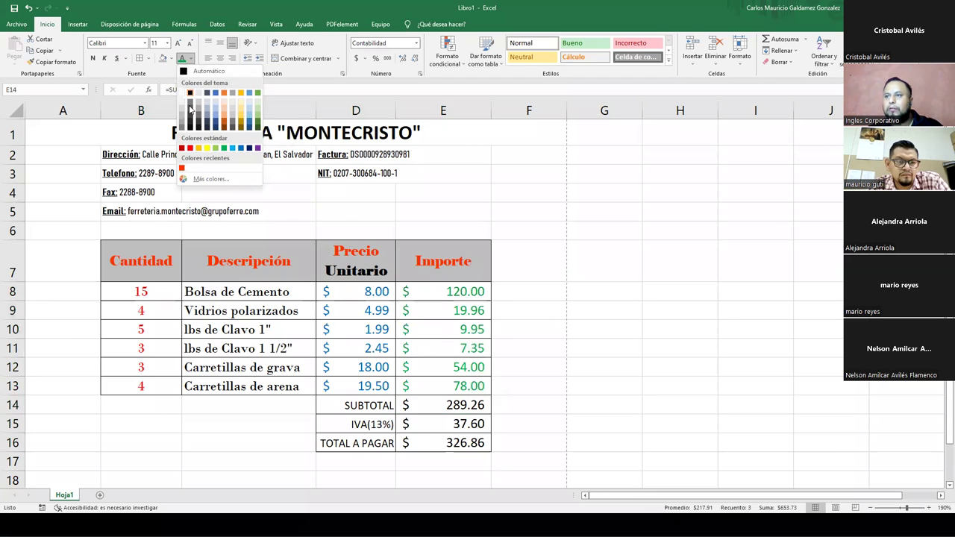
left_click(190, 148)
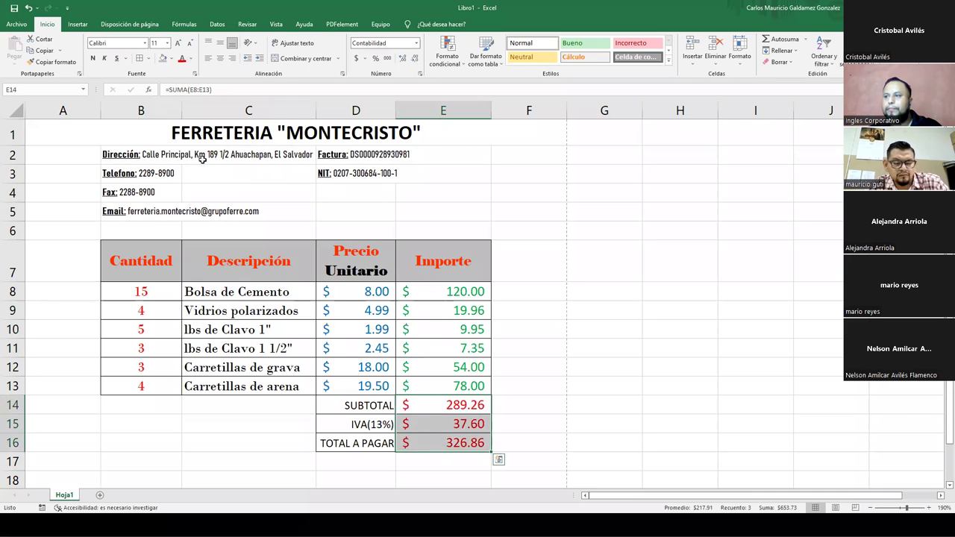
left_click(239, 344)
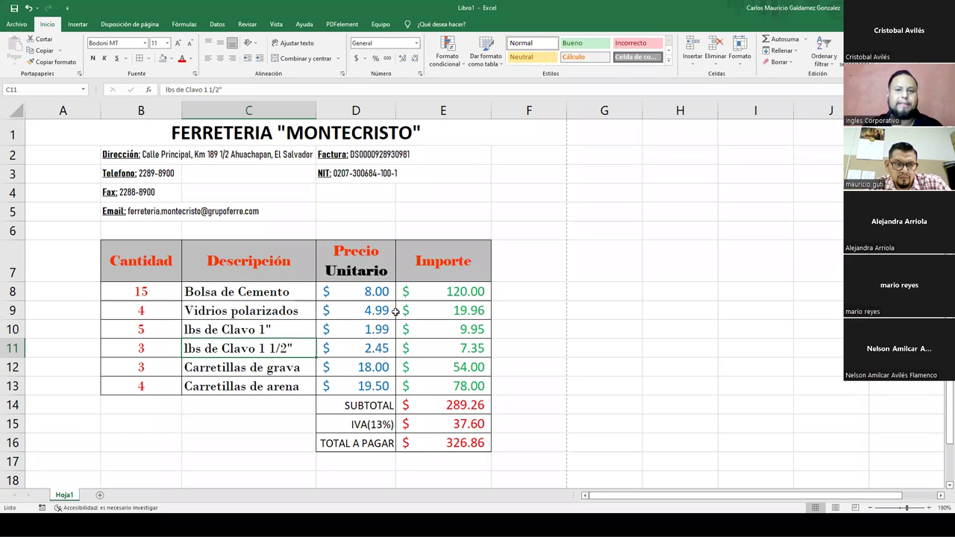
left_click(154, 266)
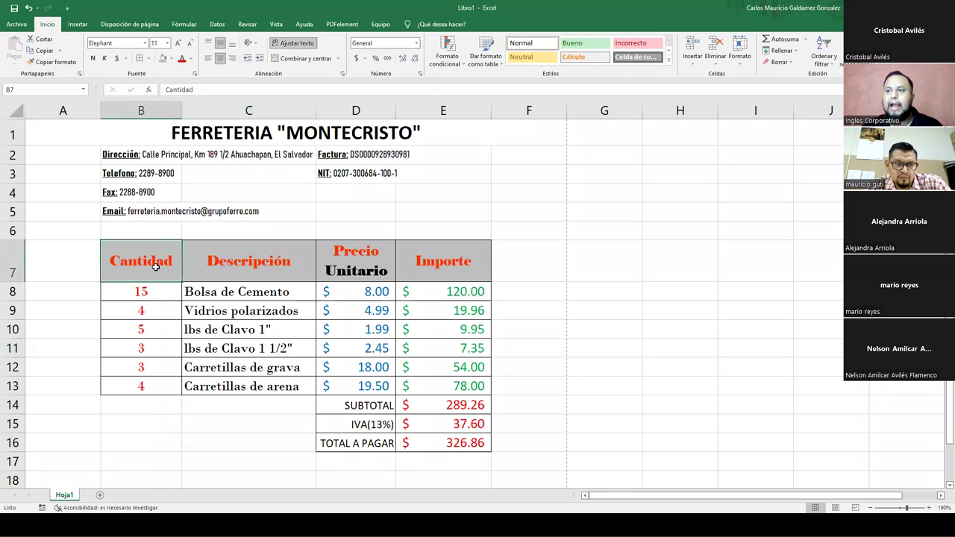
left_click_drag(135, 261, 429, 260)
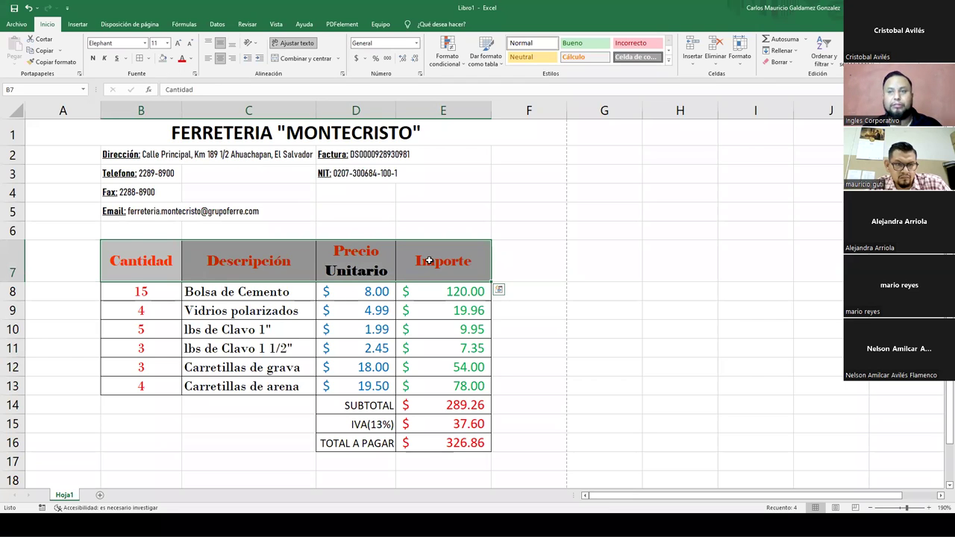
left_click_drag(150, 137, 201, 432)
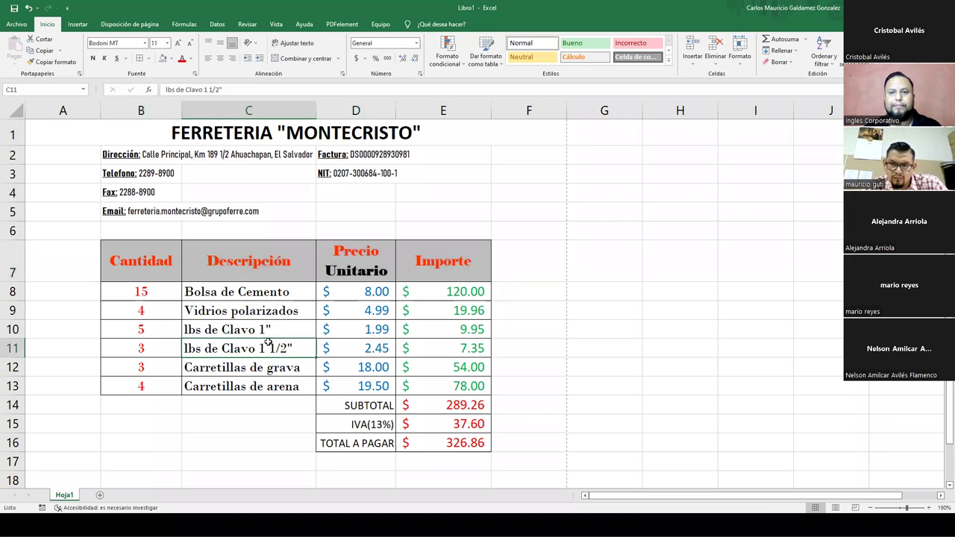
left_click_drag(366, 291, 422, 379)
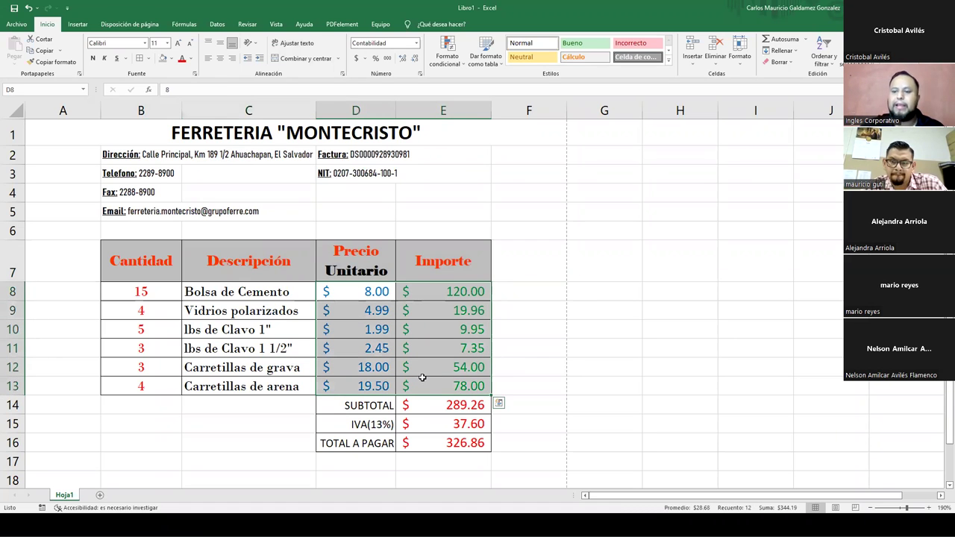
- Clear the item rows D8:E13 and B8:C13 so the totals show $ -
key("Delete")
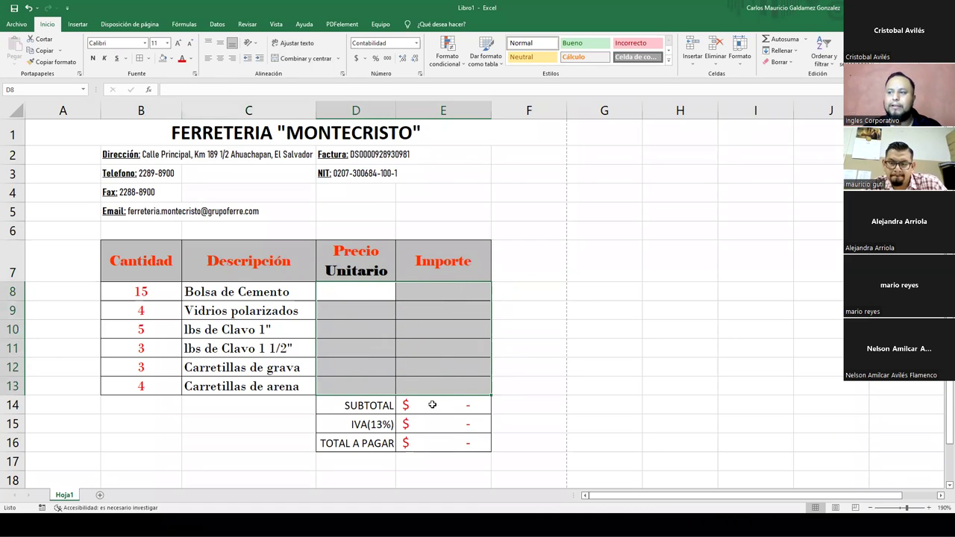
left_click_drag(433, 405, 440, 445)
left_click_drag(136, 294, 203, 381)
key("Delete")
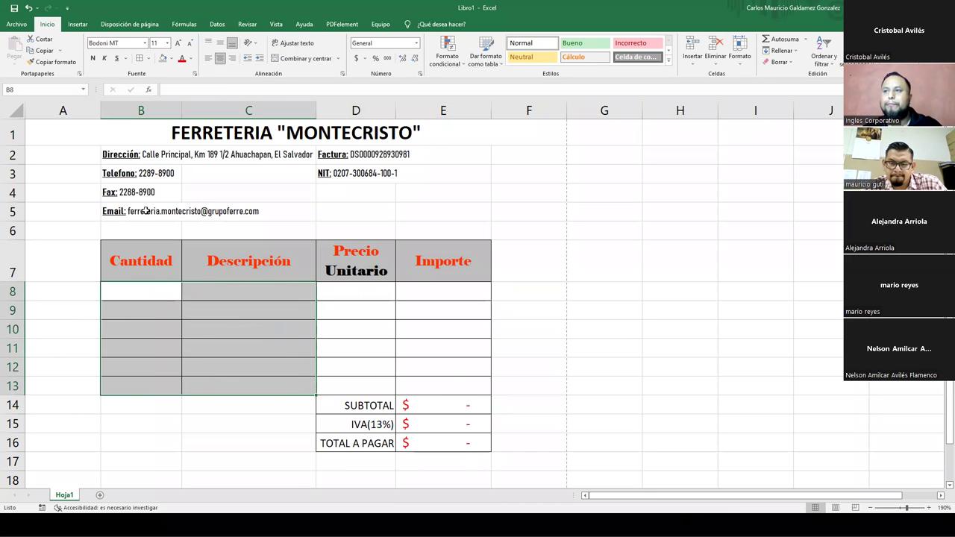
left_click(176, 216)
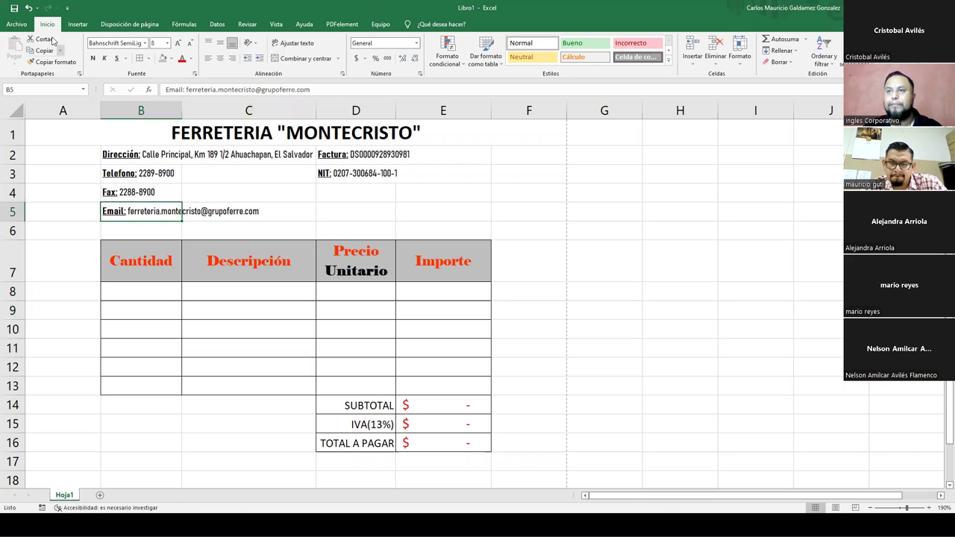
- Begin Save As and browse the save dialog up to the desktop
left_click(16, 24)
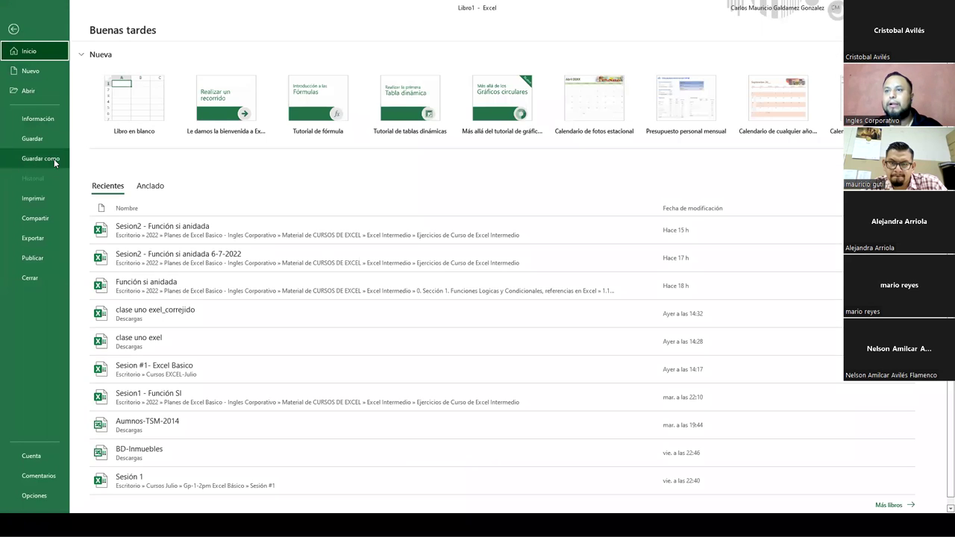
left_click(35, 158)
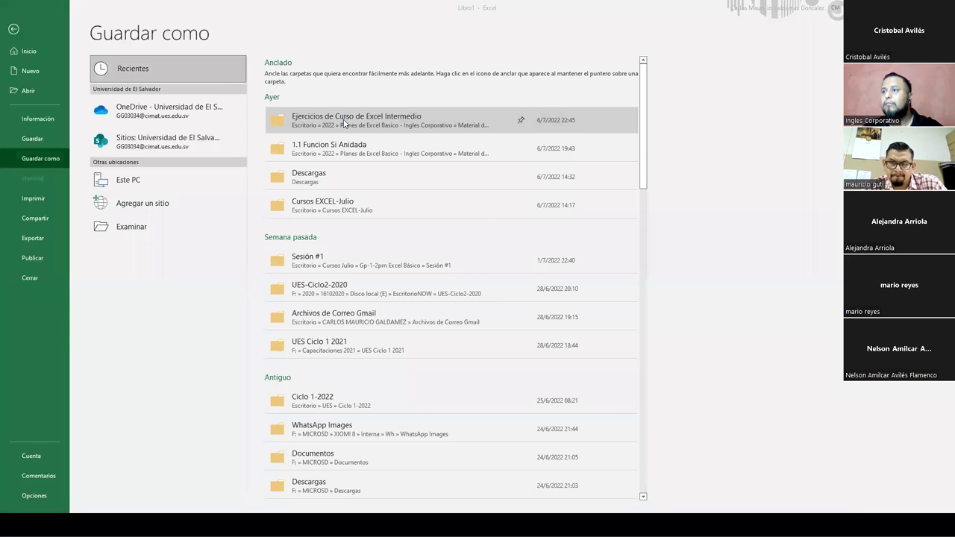
left_click(344, 123)
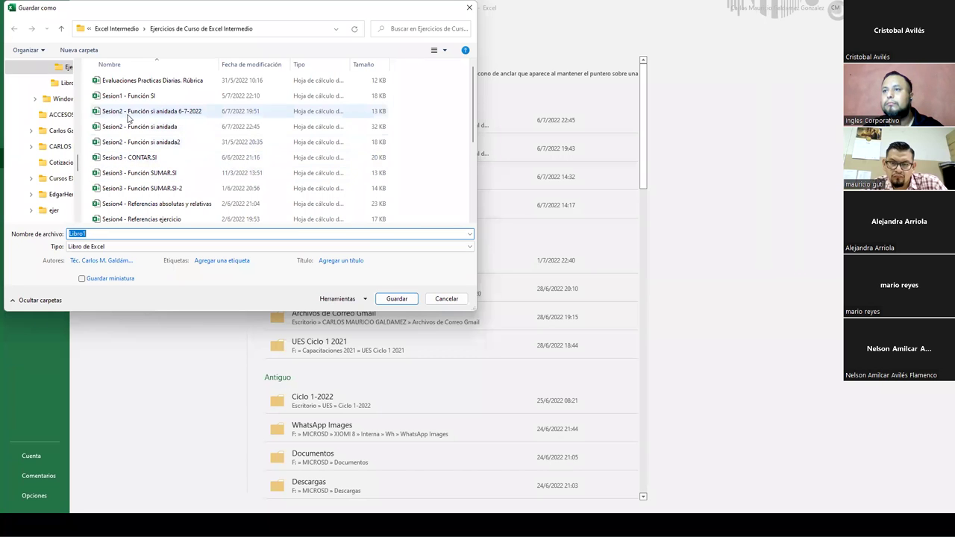
left_click(60, 29)
left_click(61, 30)
left_click(61, 30)
left_click(61, 30)
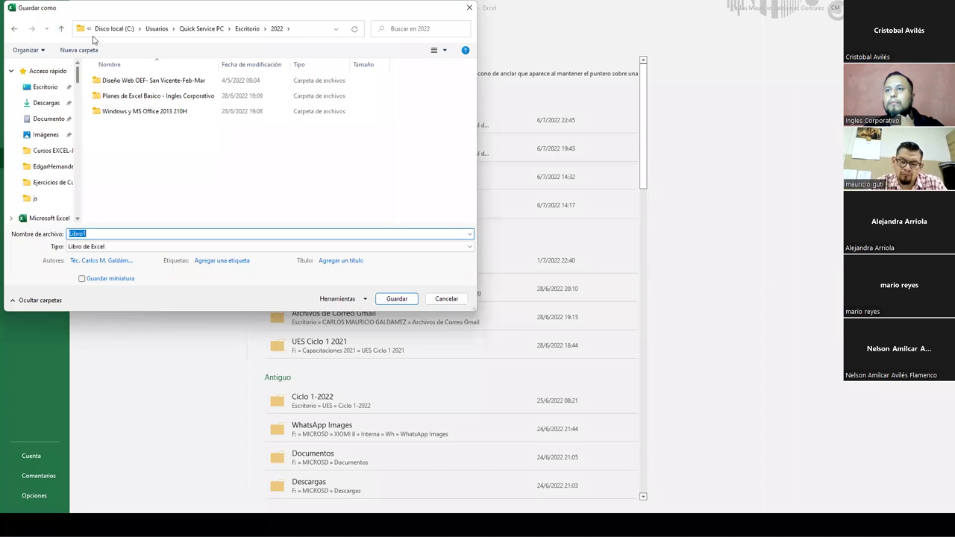
left_click(90, 29)
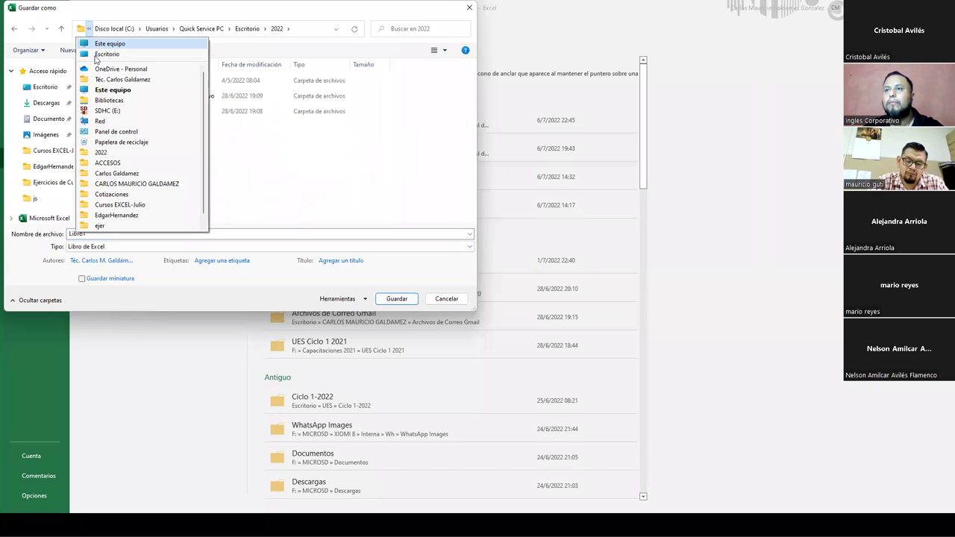
left_click(96, 60)
left_click(61, 28)
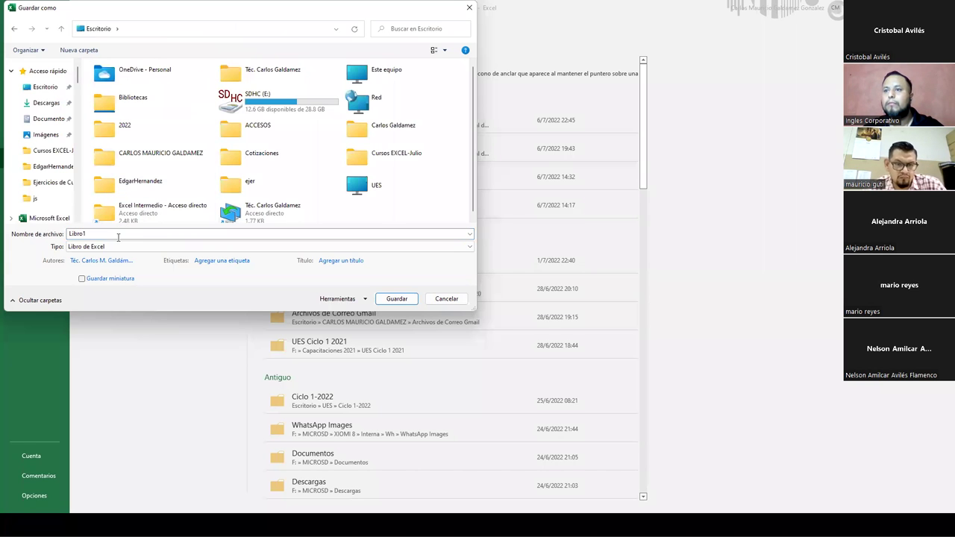
left_click(117, 236)
- Save the workbook as 'Sesion 3- Ejercicio- Formato 07-07-2022'
type("Sesion 3- Ejercic")
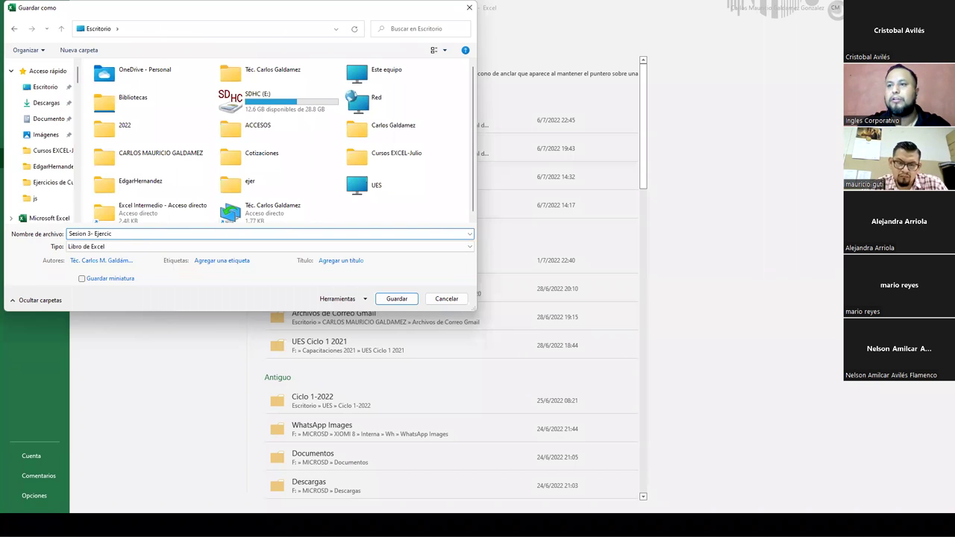
type("io- Formato")
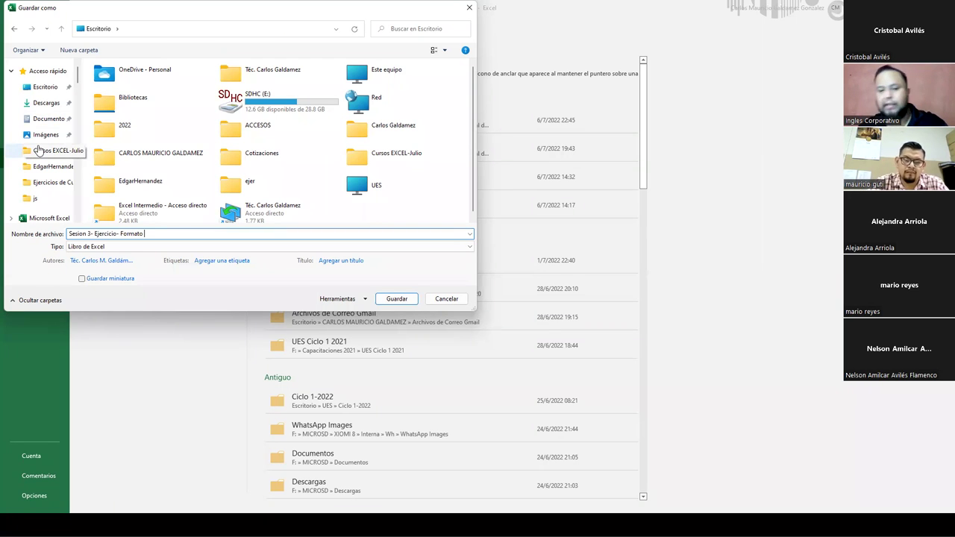
type("07")
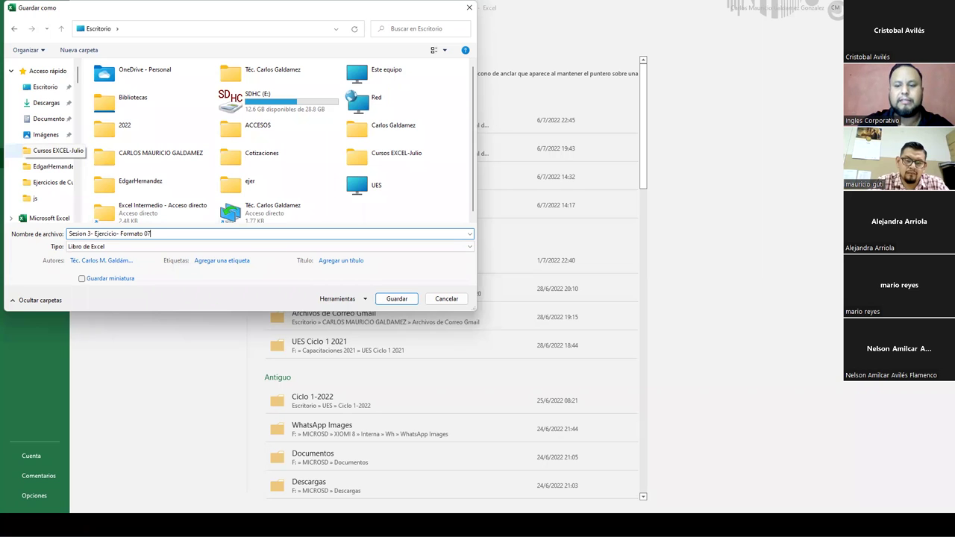
type("-07-2022")
key("Return")
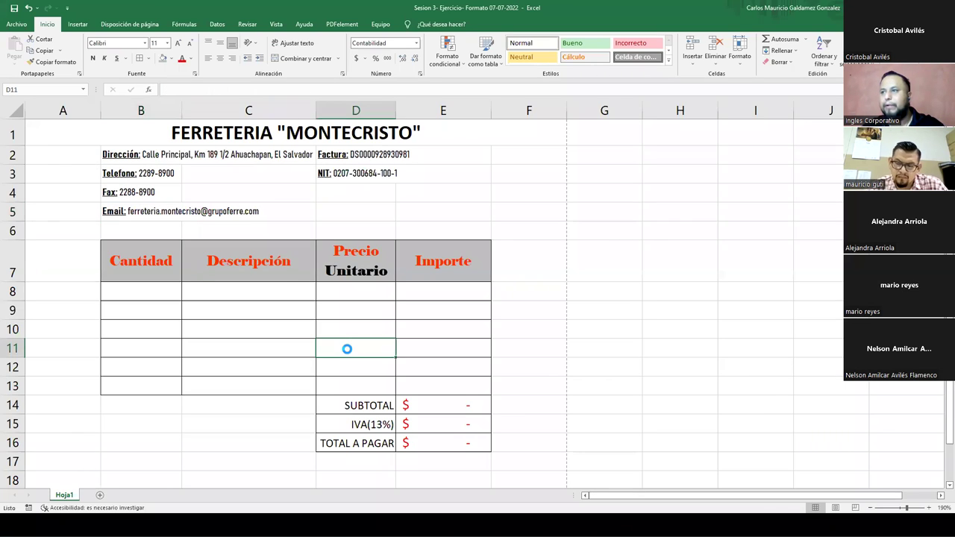
- Restore the filled item rows and save a copy as 'Sesion 3- Ejercicio- Tutor'
key("ctrl+y")
key("ctrl+y")
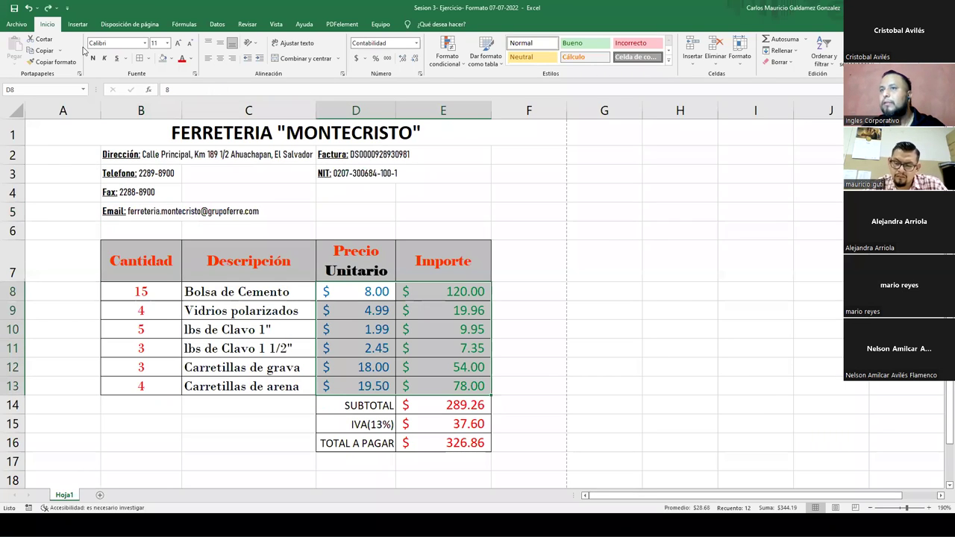
left_click(23, 28)
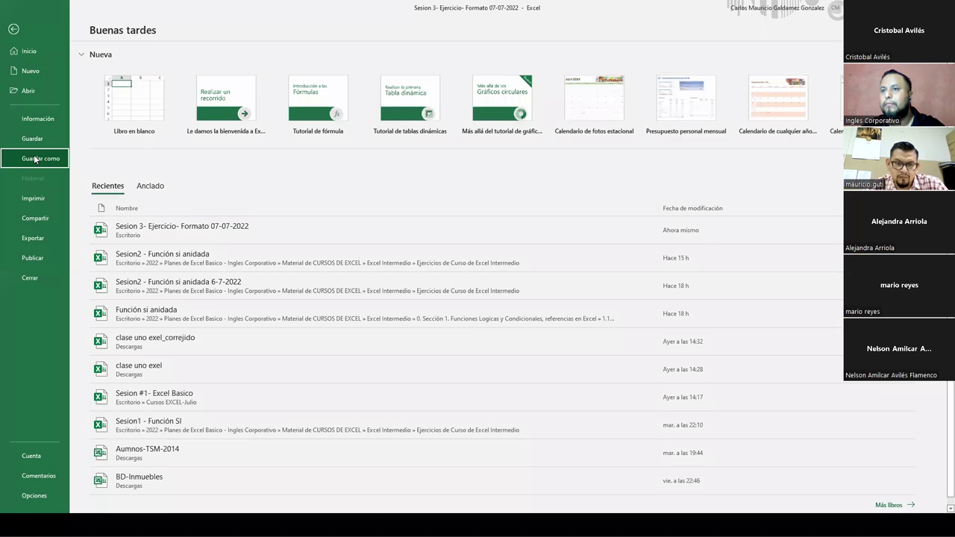
left_click(35, 158)
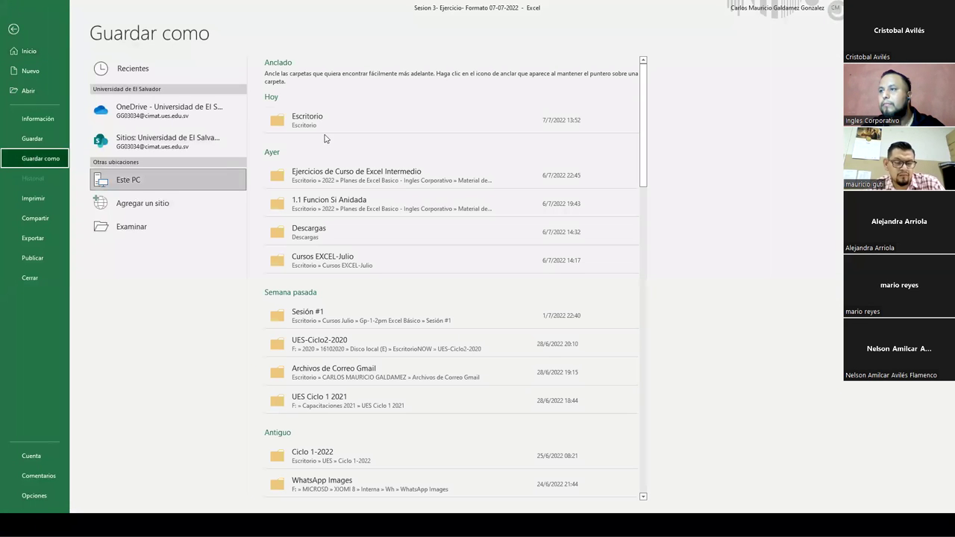
key("F12")
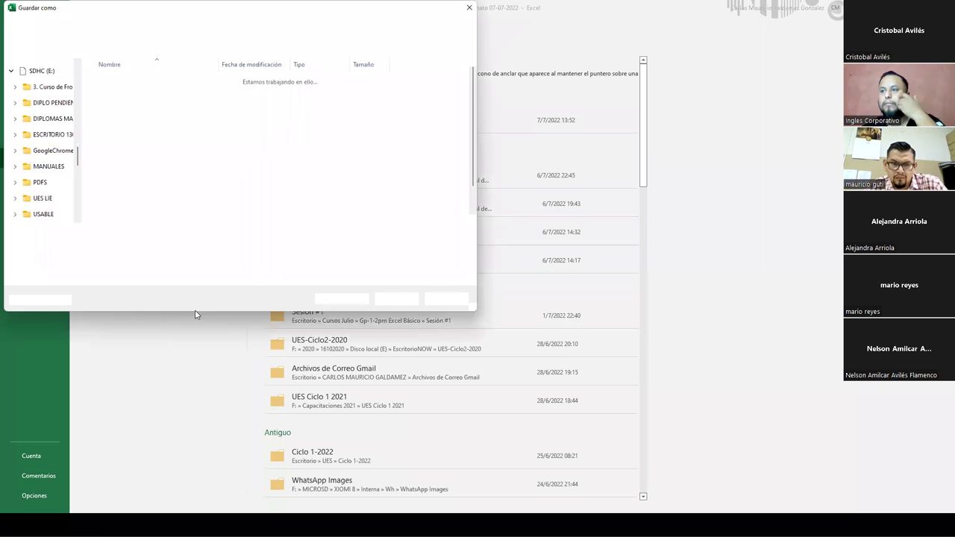
left_click(120, 233)
left_click_drag(121, 234, 195, 234)
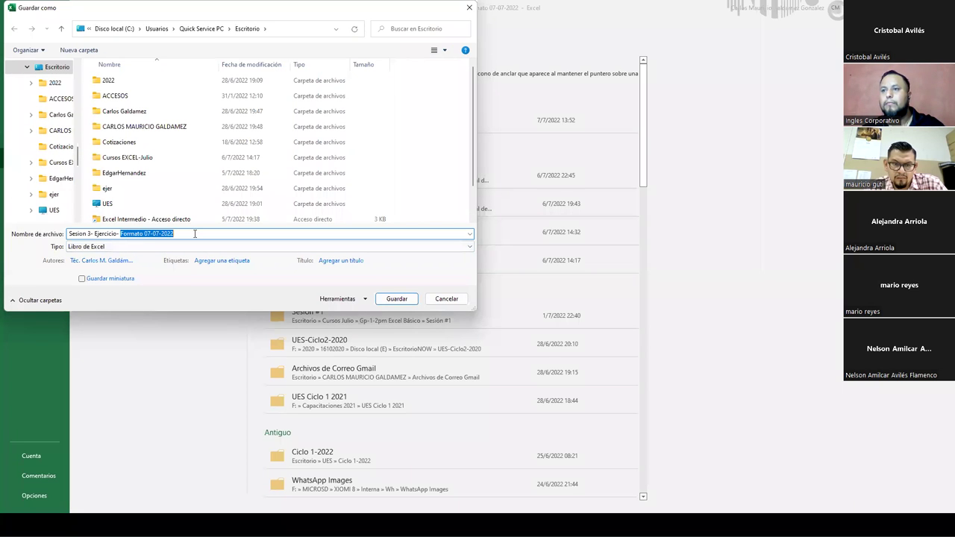
type("Tutor")
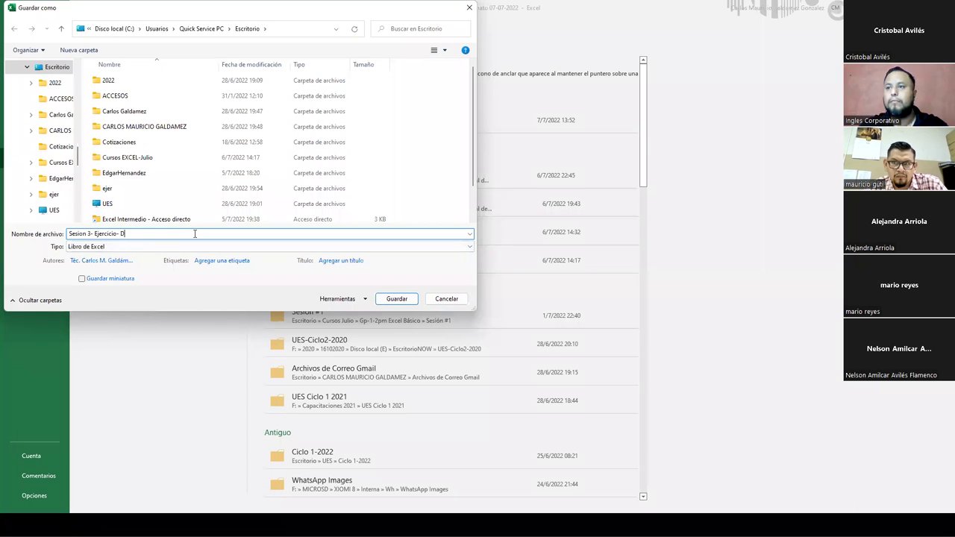
key("Return")
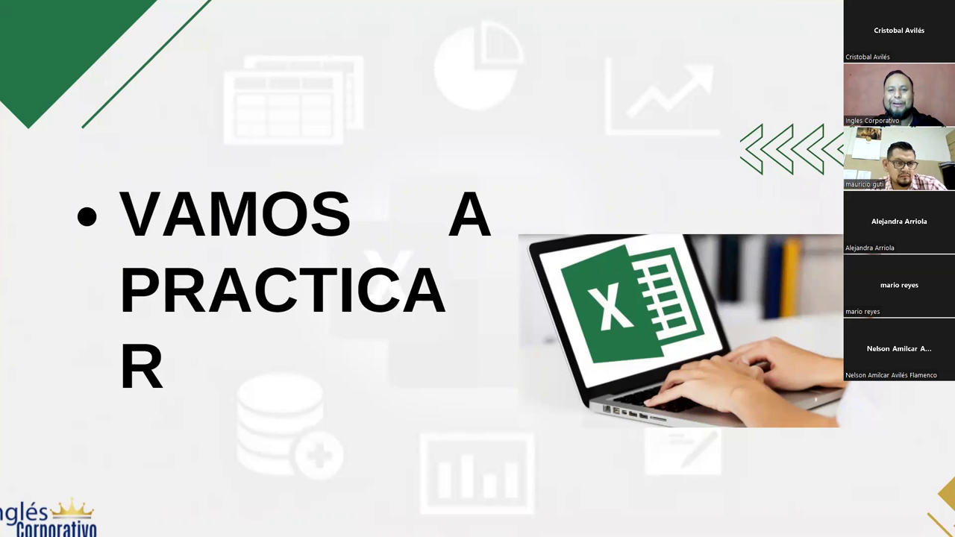
- Exit the PowerPoint slide show view
key("ctrl+shift+f")
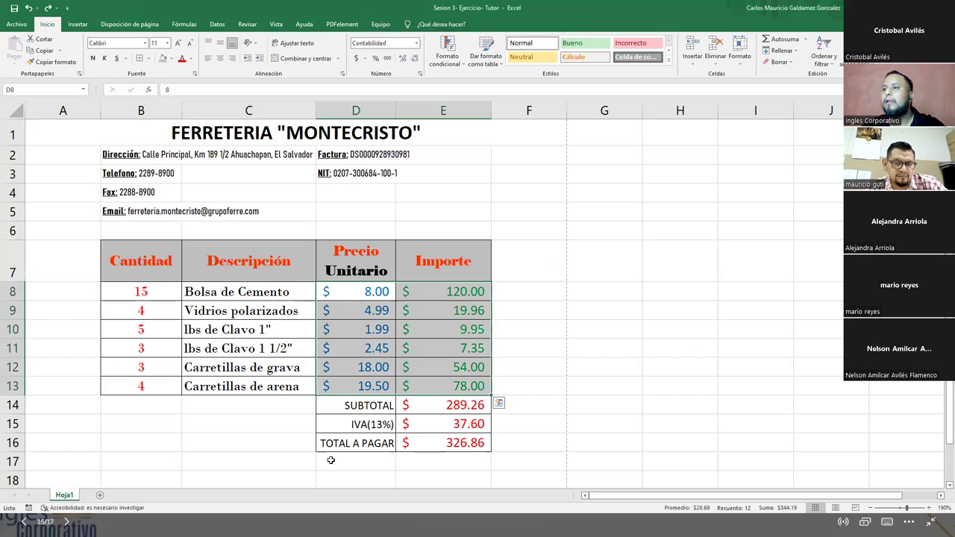
left_click_drag(143, 135, 157, 211)
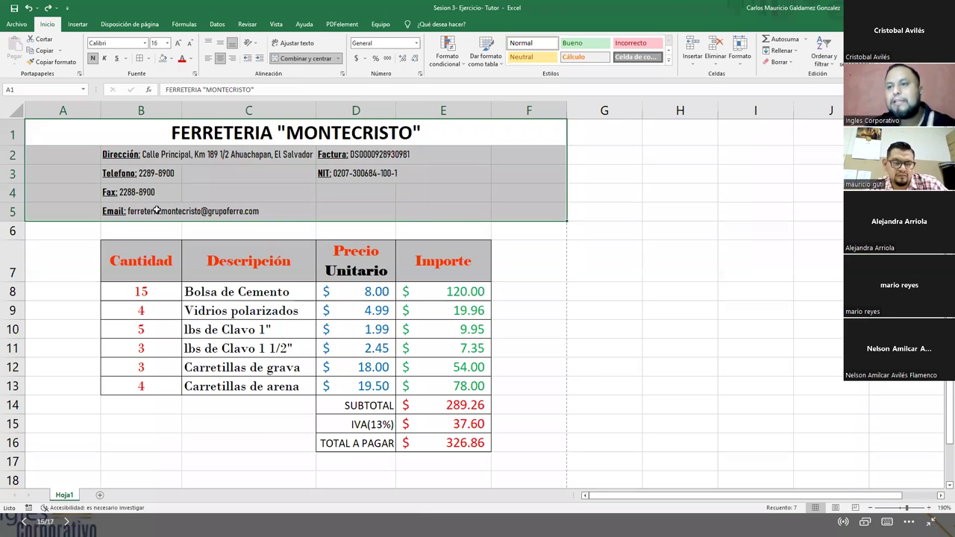
left_click(198, 297)
left_click_drag(125, 125, 209, 444)
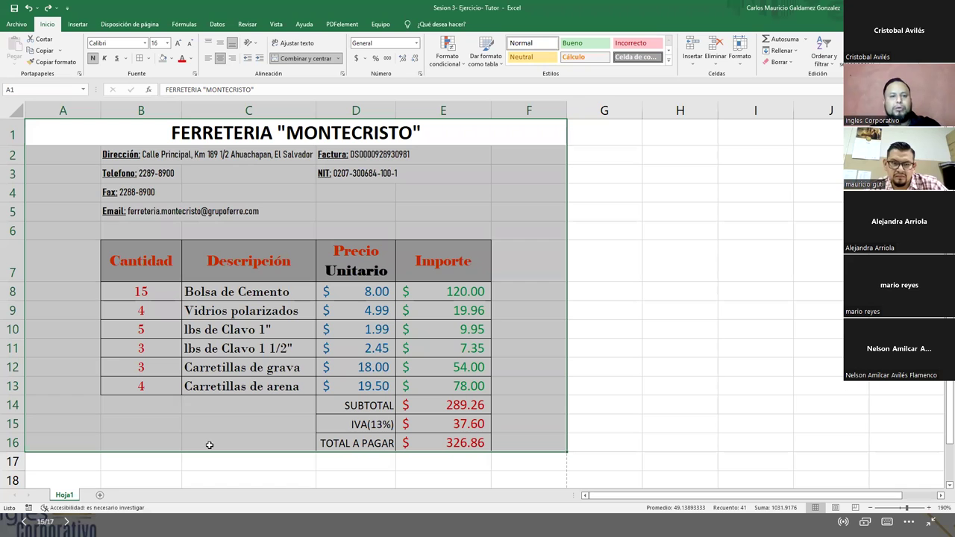
left_click(146, 256)
left_click(133, 128)
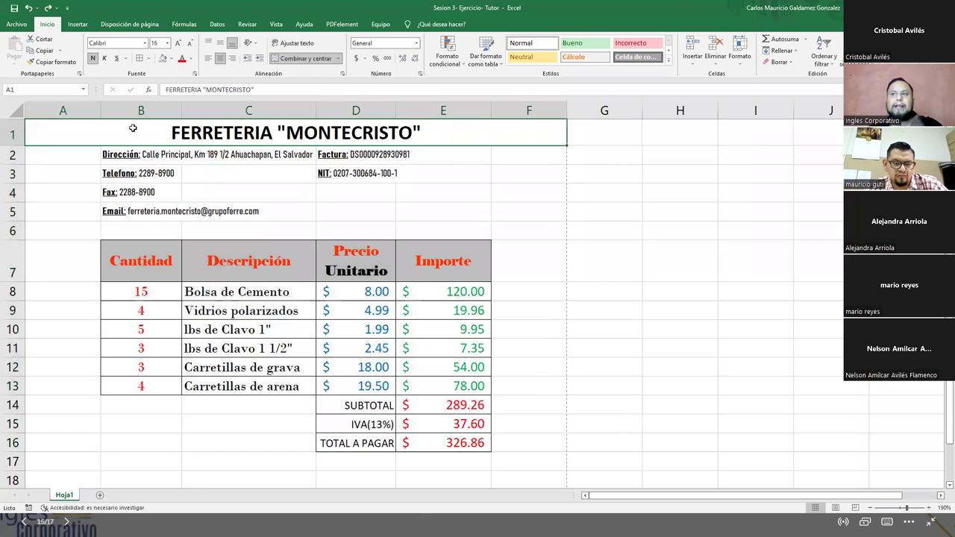
left_click_drag(123, 159, 123, 213)
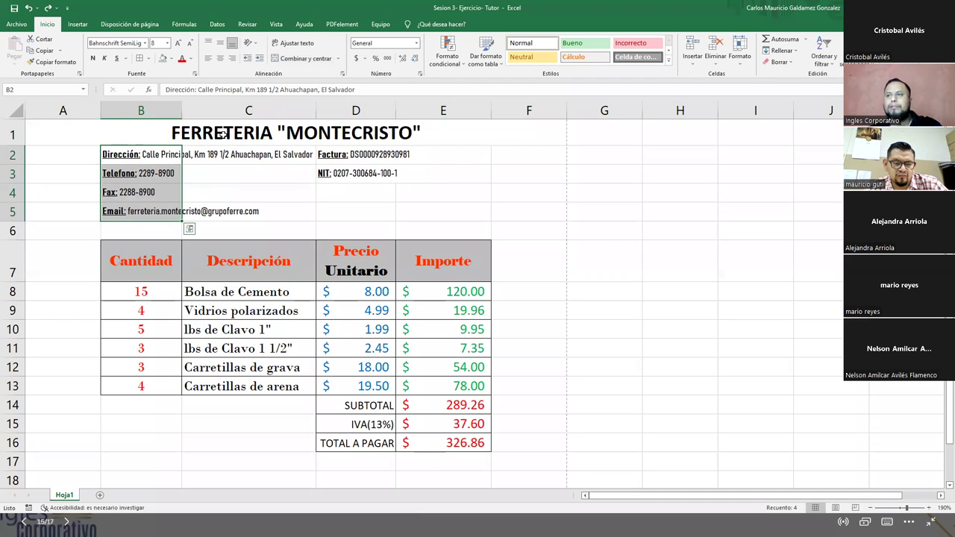
left_click(224, 134)
left_click(191, 59)
left_click(321, 223)
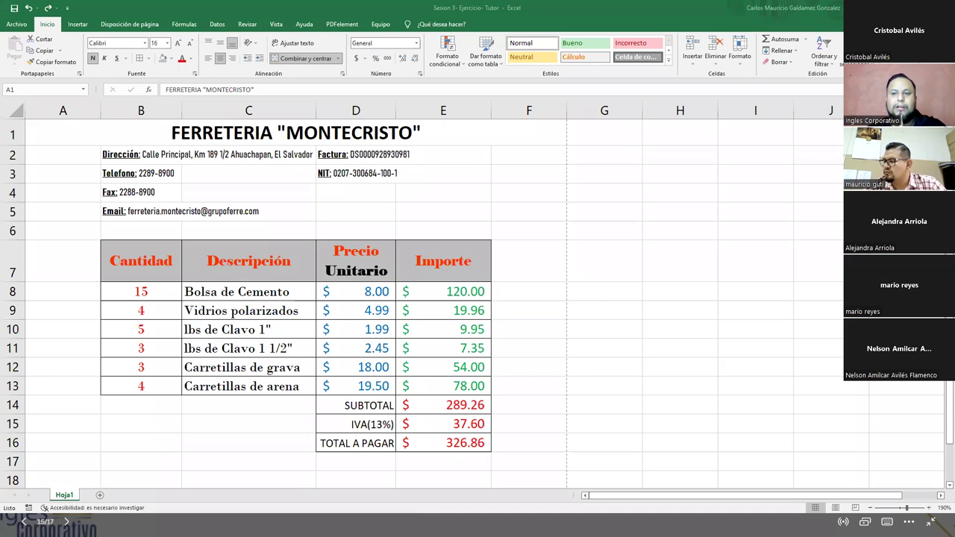
left_click(598, 210)
- Paste the tools picture, then reposition and resize it on the sheet
key("ctrl+v")
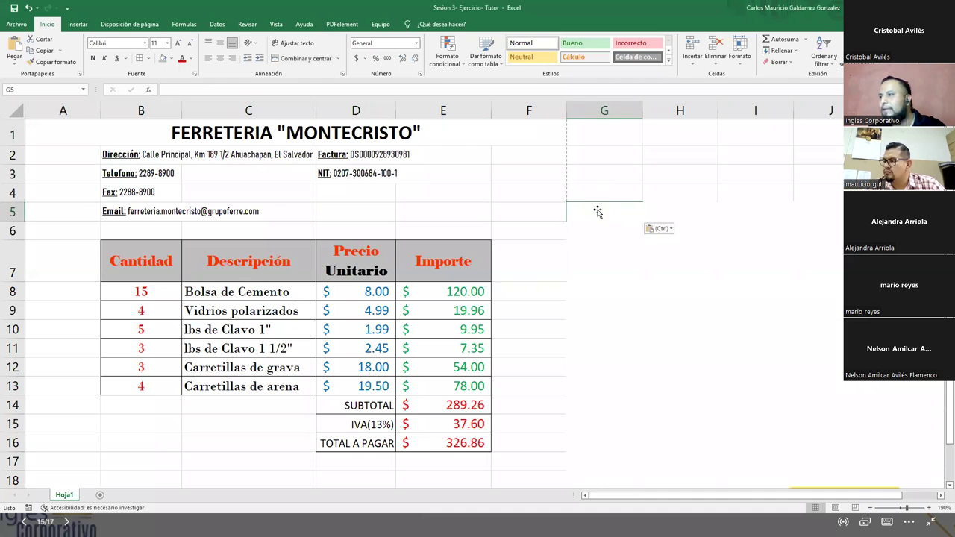
left_click(722, 329)
left_click_drag(723, 329, 593, 304)
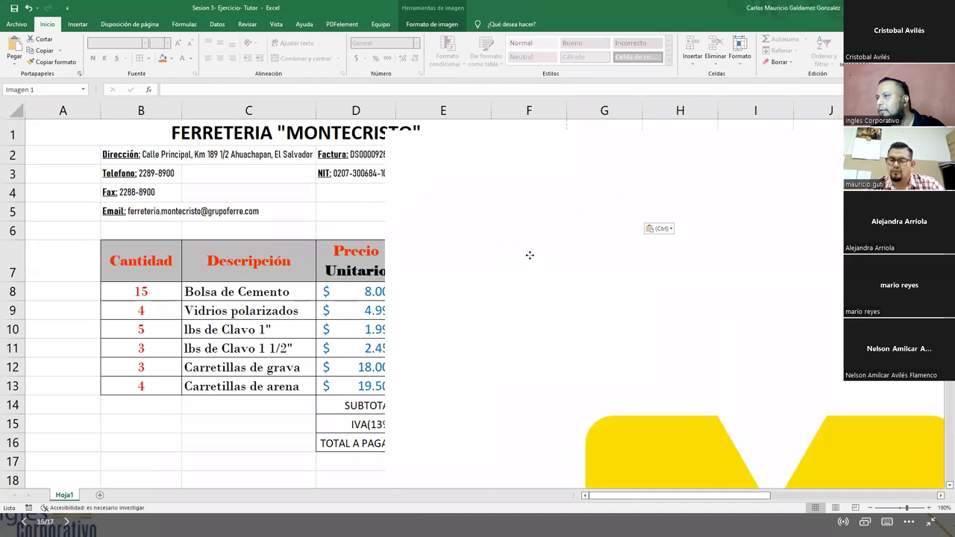
left_click_drag(437, 176, 531, 226)
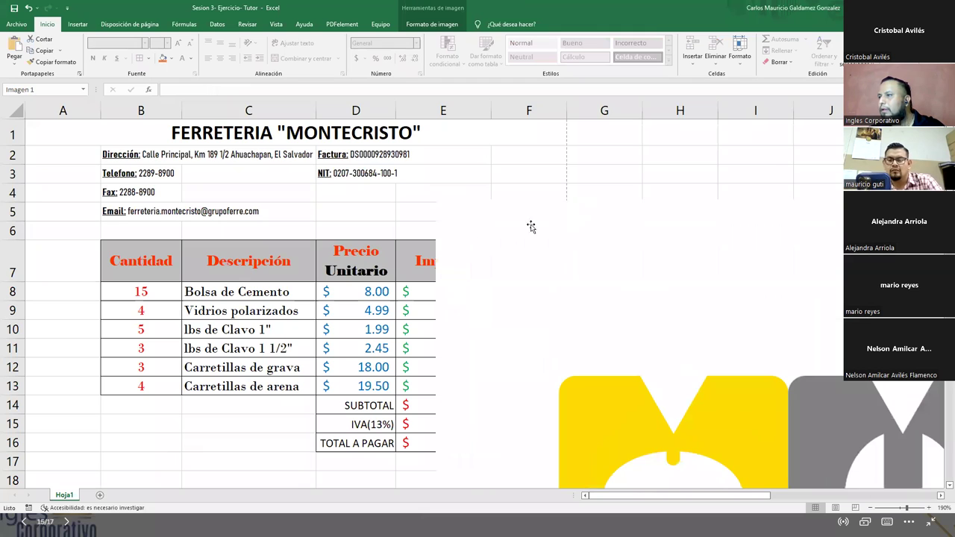
left_click(429, 197)
left_click(486, 237)
left_click_drag(433, 199, 799, 444)
left_click_drag(683, 448, 640, 287)
- Crop the logo to its M&M emblem, trimming off the FERREXPRES text
double_click(709, 354)
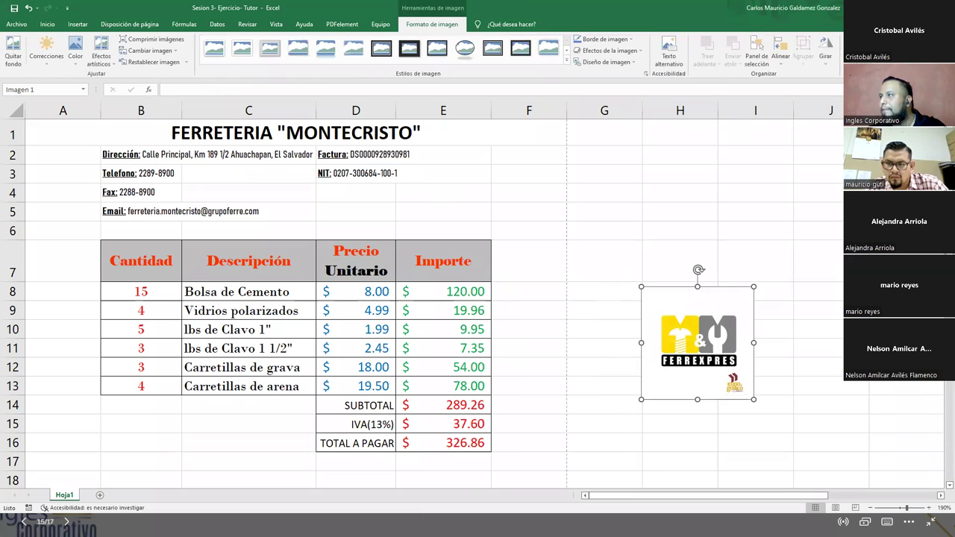
left_click_drag(698, 400, 701, 366)
left_click_drag(643, 288, 659, 312)
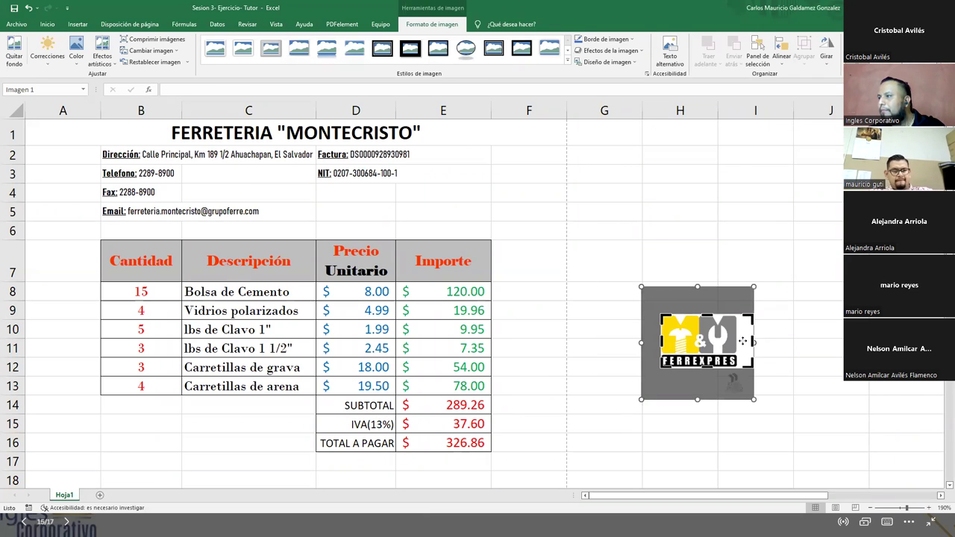
left_click_drag(753, 340, 738, 340)
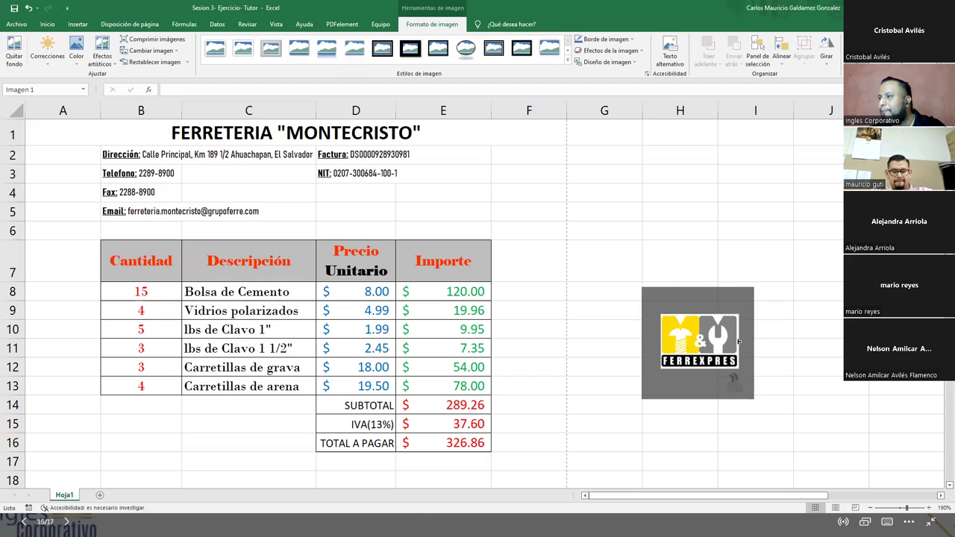
mouse_move(699, 368)
left_mouse_down()
mouse_move(700, 351)
mouse_move(608, 312)
left_mouse_up()
left_click(795, 336)
- Move the cropped logo beside the invoice table
left_click_drag(429, 238, 95, 159)
left_click_drag(70, 161, 69, 151)
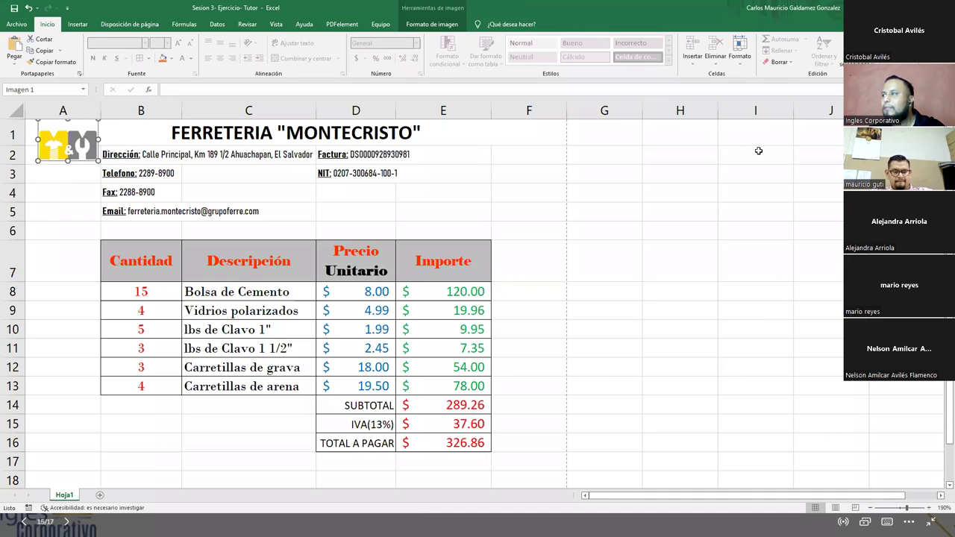
left_click(432, 24)
left_click_drag(64, 142, 648, 317)
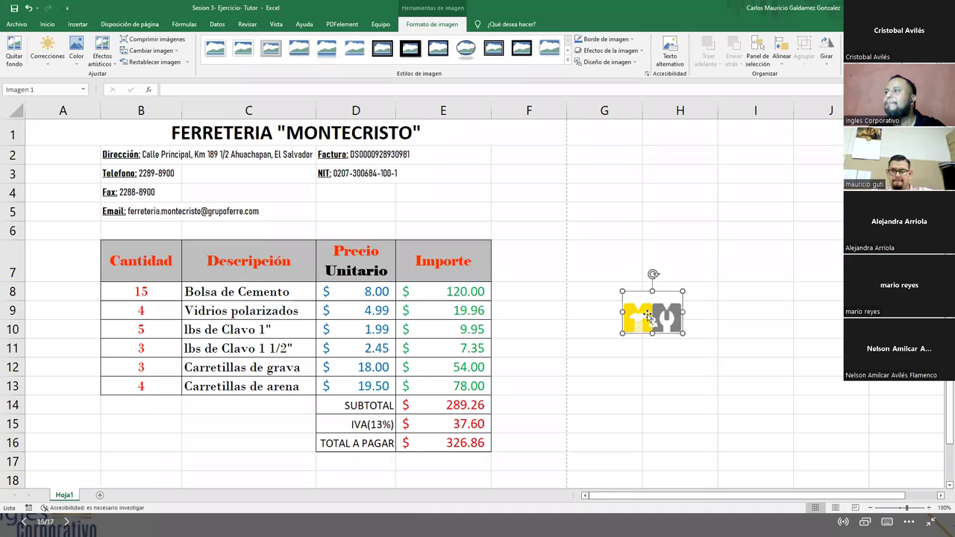
left_click(604, 262)
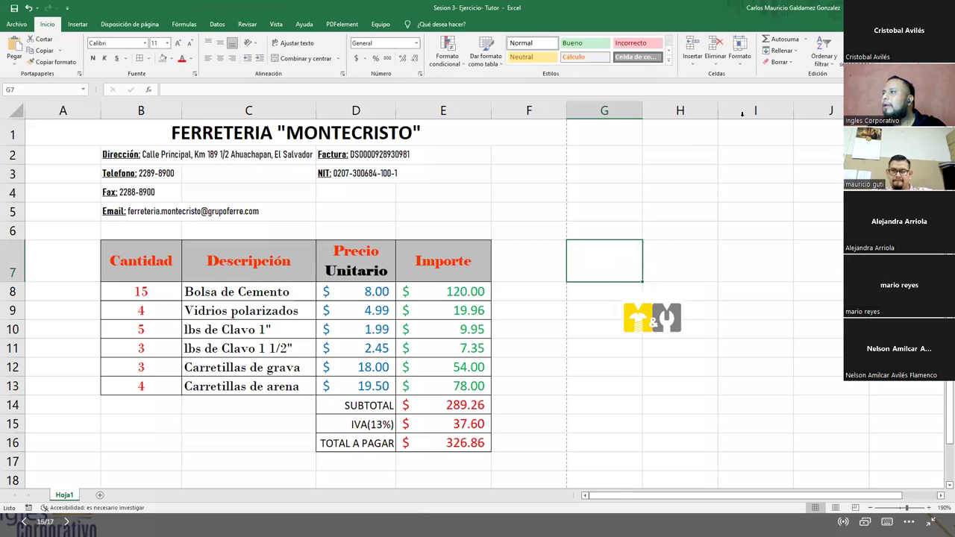
- Insert a WordArt text box
left_click(78, 24)
left_click(830, 39)
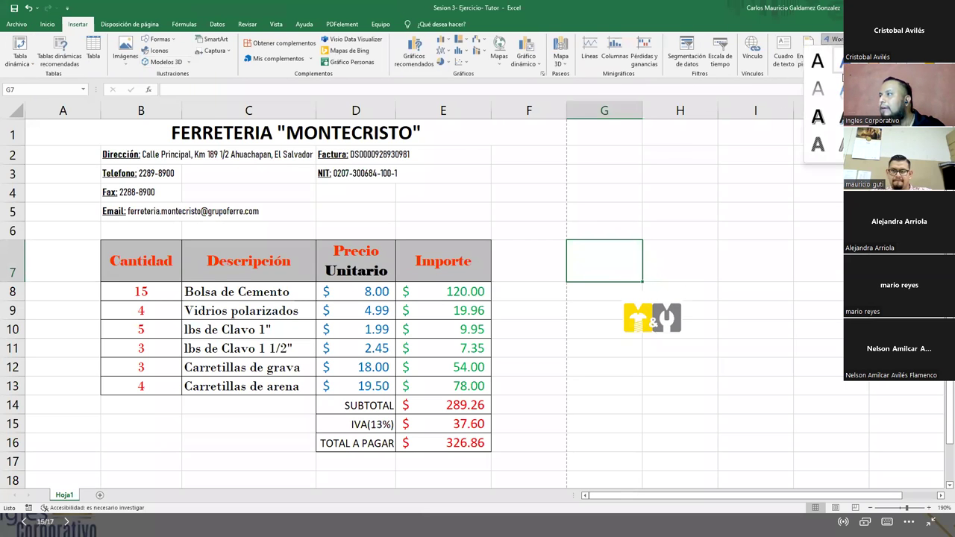
left_click(836, 117)
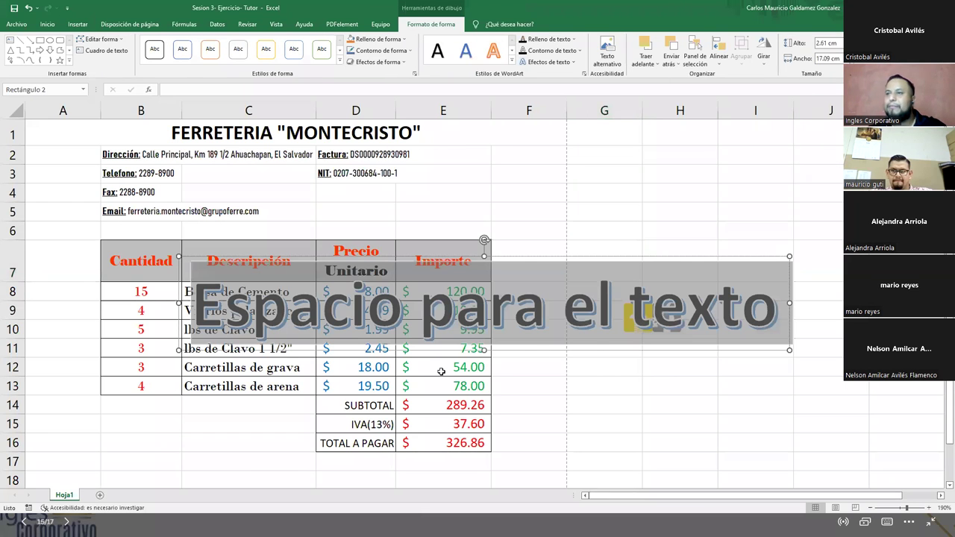
- Type 'Montecristo' in the WordArt and shrink its font size several steps
type("Montecristo")
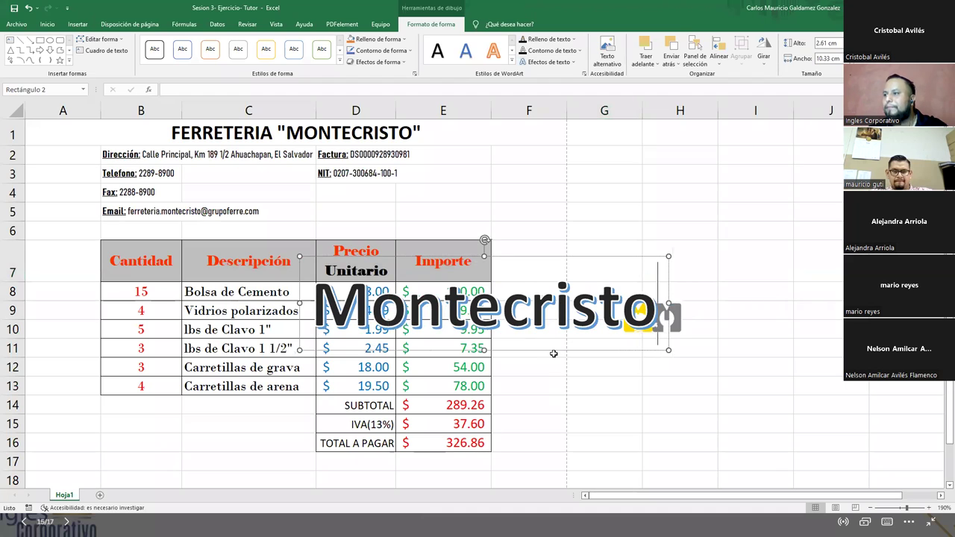
left_click_drag(554, 350, 721, 313)
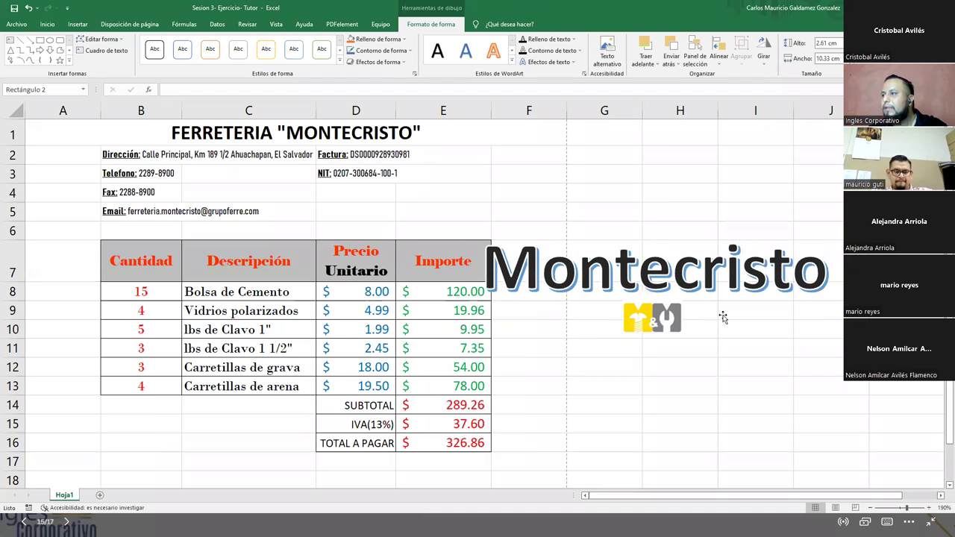
left_click(47, 24)
left_click(191, 45)
left_click(191, 44)
left_click(192, 46)
left_click(192, 46)
left_click(192, 46)
left_click(193, 46)
left_click(193, 47)
left_click(193, 47)
left_click(193, 46)
left_click(193, 46)
left_click(192, 46)
left_click(192, 46)
left_click(192, 46)
left_click(193, 46)
- Position the WordArt just above the M&M logo and group the two
left_click_drag(672, 241, 662, 321)
left_click(662, 324, "ctrl")
right_click(661, 324)
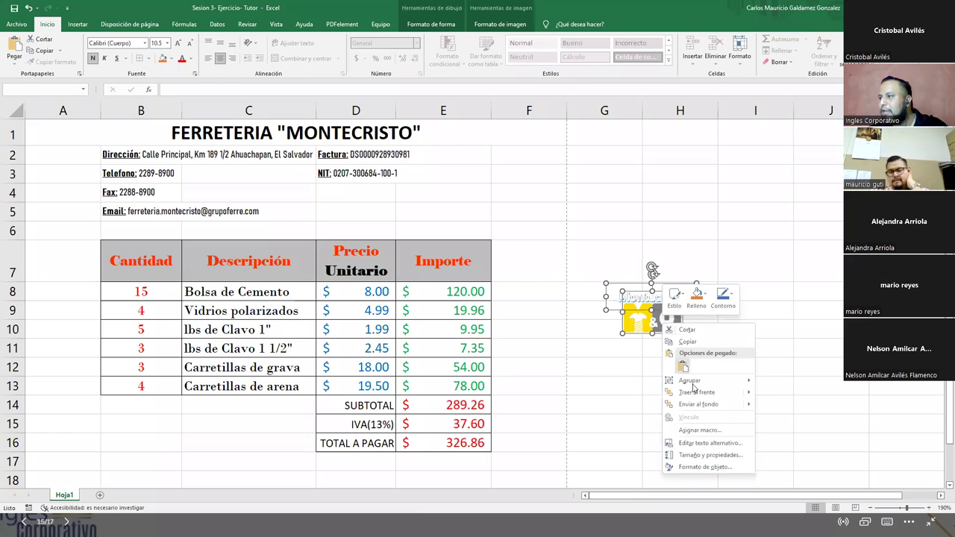
mouse_move(746, 381)
left_click(777, 384)
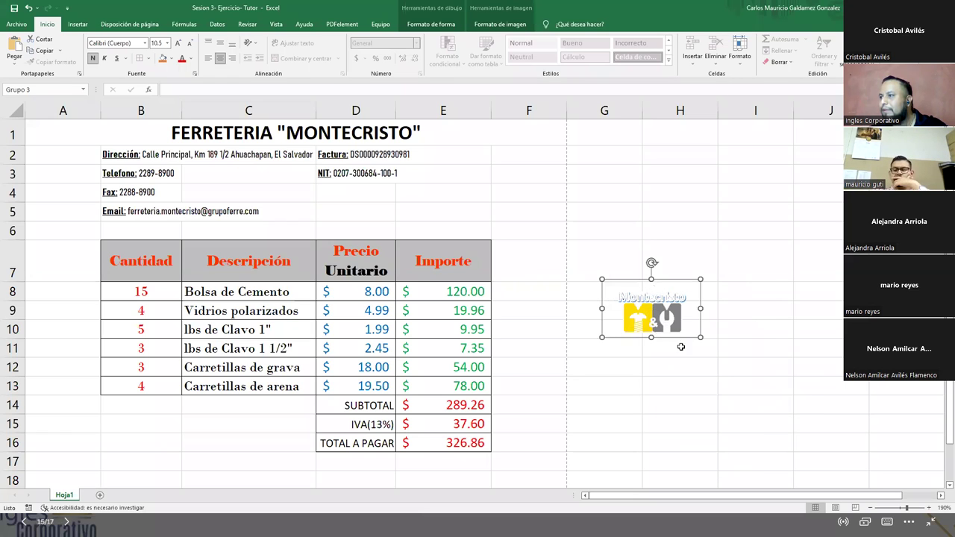
- Move the logo group to the top of columns E–F and resize it
left_click(680, 345)
left_click_drag(657, 317, 75, 154)
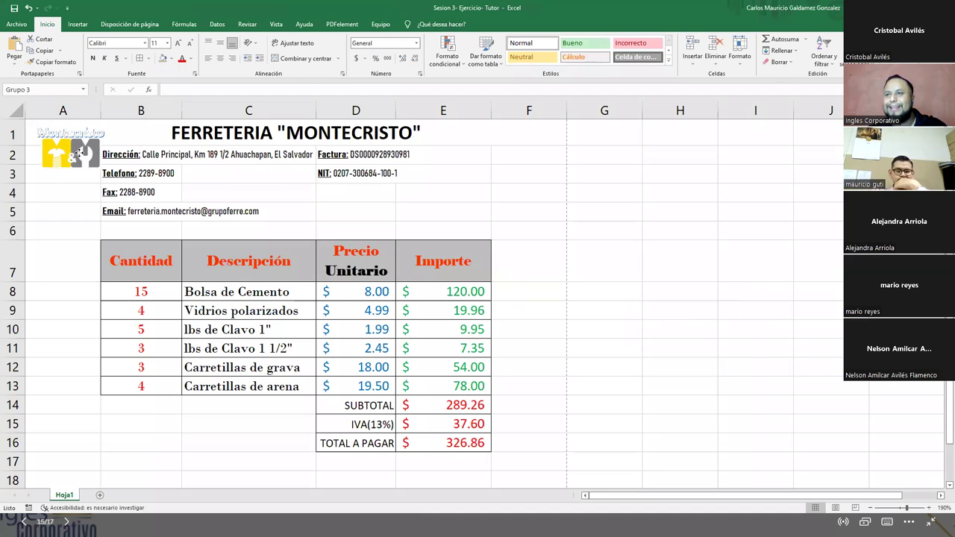
left_click_drag(113, 173, 100, 167)
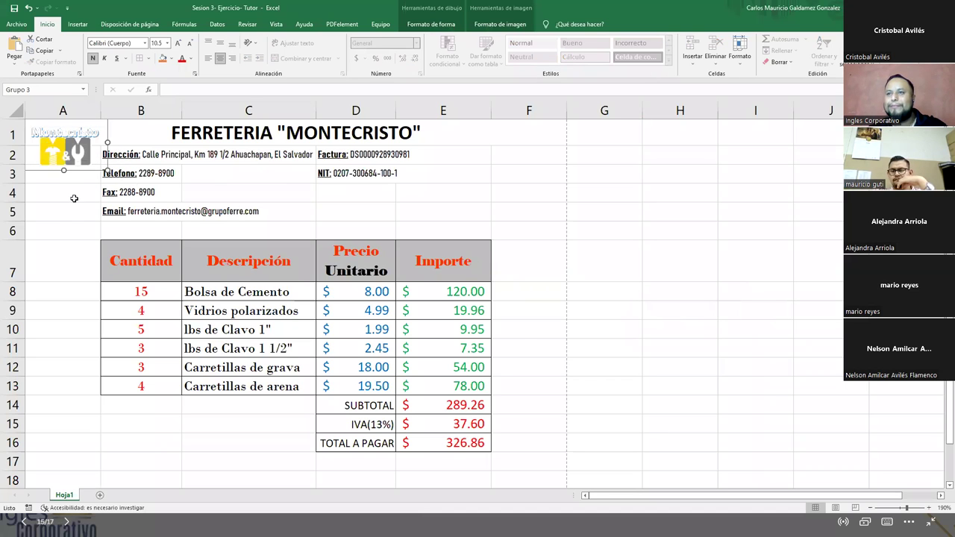
left_click(74, 198)
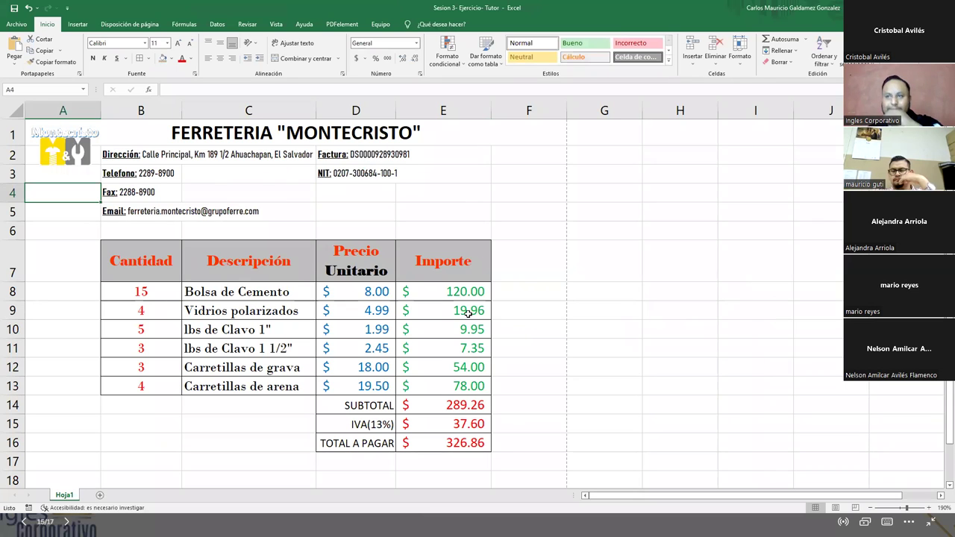
mouse_move(56, 153)
left_mouse_down()
mouse_move(367, 189)
mouse_move(448, 178)
mouse_move(481, 157)
mouse_move(466, 151)
left_mouse_up()
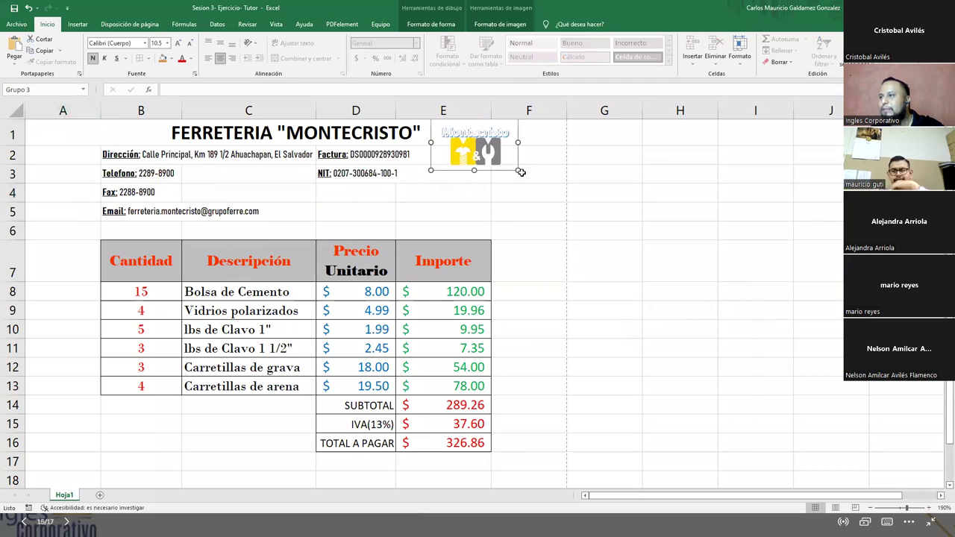
left_click_drag(527, 182, 545, 173)
left_click(647, 213)
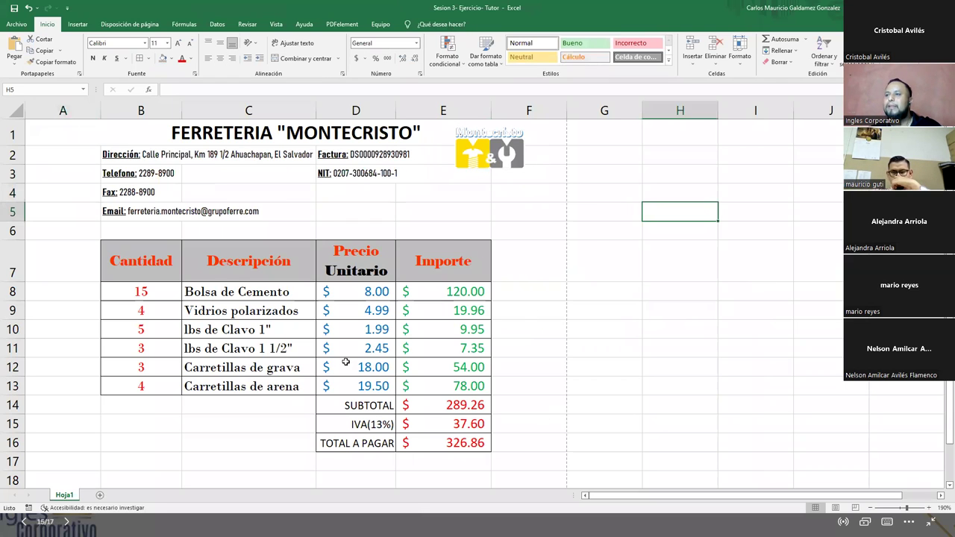
- Check the layout in print preview, then select cell C8
key("ctrl+p")
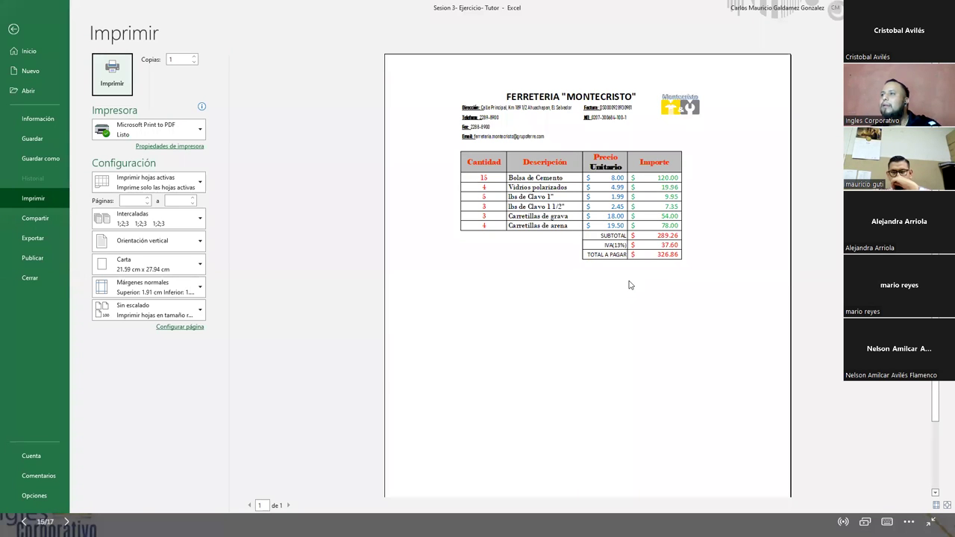
key("Escape")
left_click(261, 294)
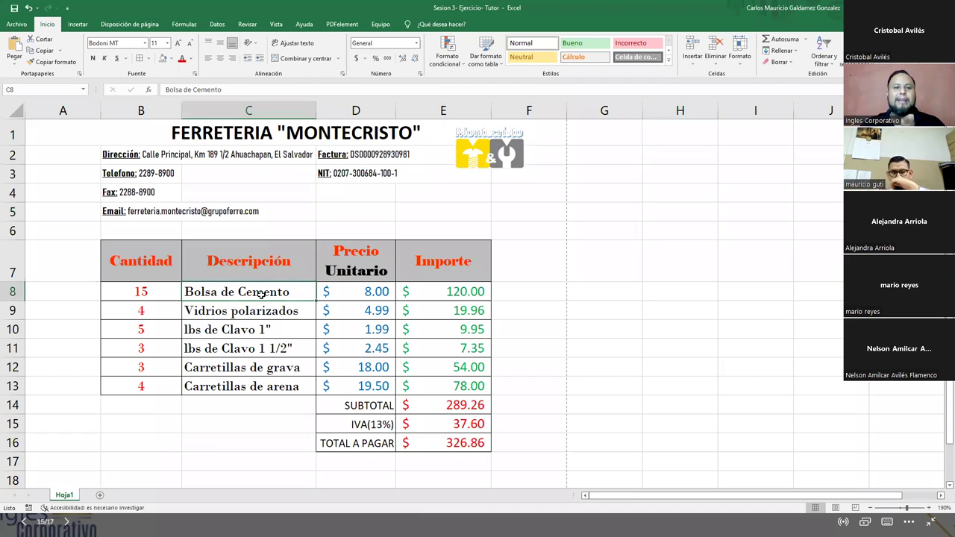
- Clear the item cells B8:D13 so every total shows $ -
left_click_drag(126, 295, 424, 384)
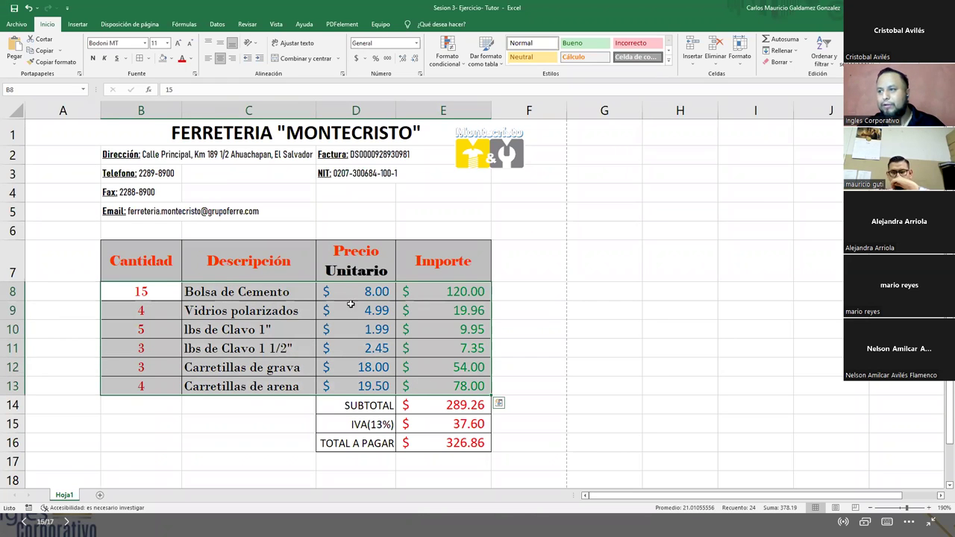
left_click_drag(149, 298, 341, 383)
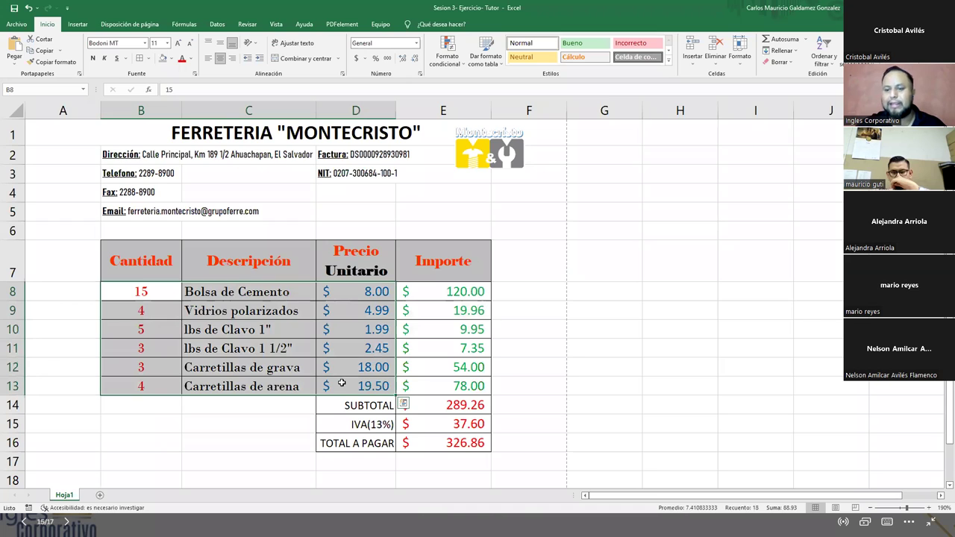
key("Delete")
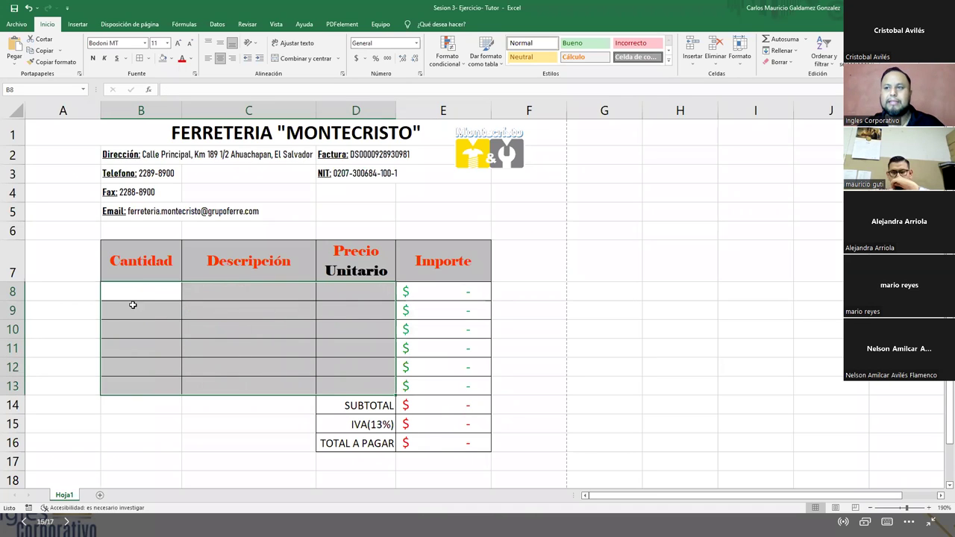
left_click(132, 295)
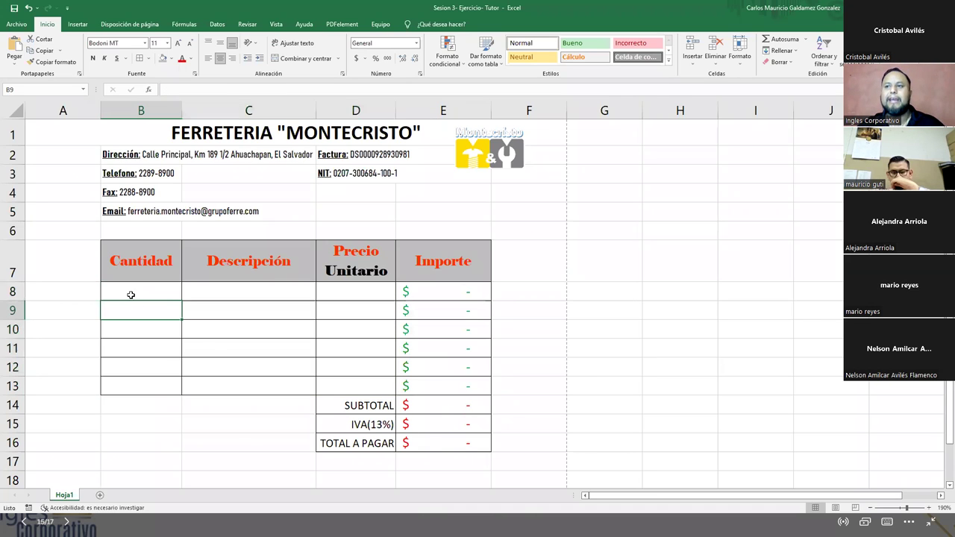
- Make the B7:E7 header row text, including Unitario, red
left_click(224, 131)
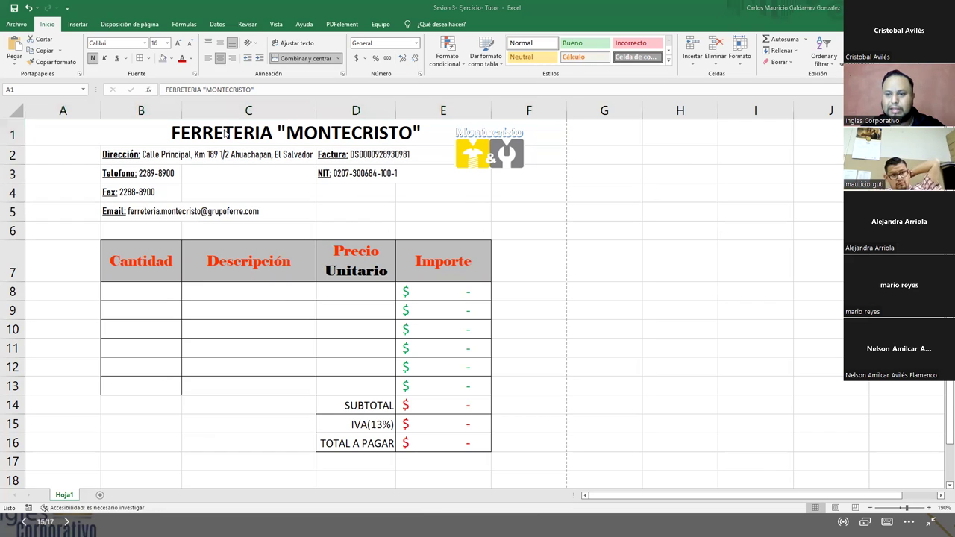
left_click(225, 133)
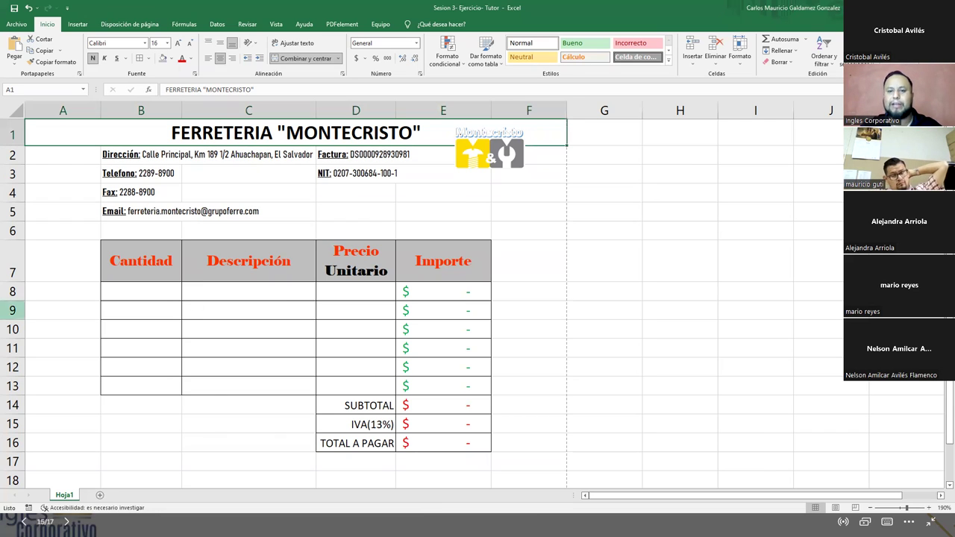
left_click(245, 361)
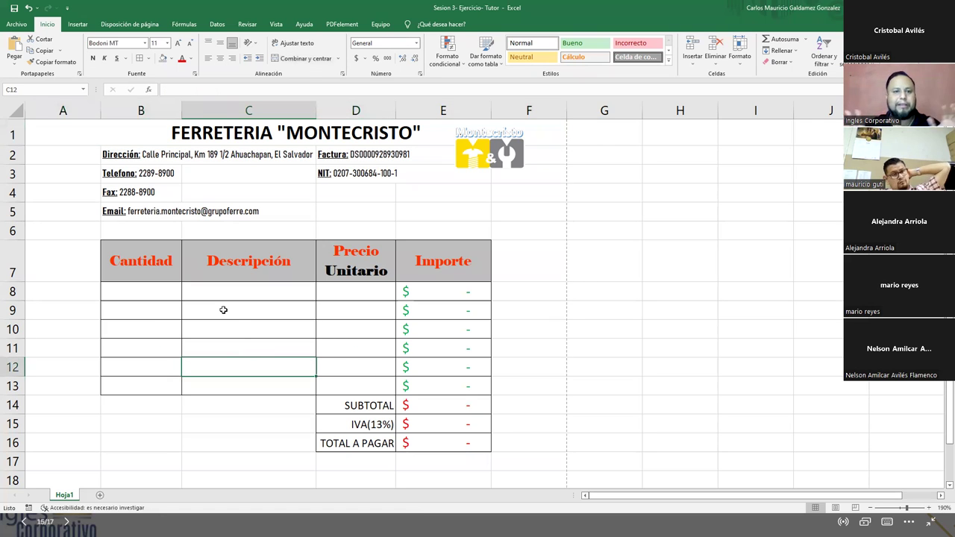
left_click_drag(154, 254, 408, 271)
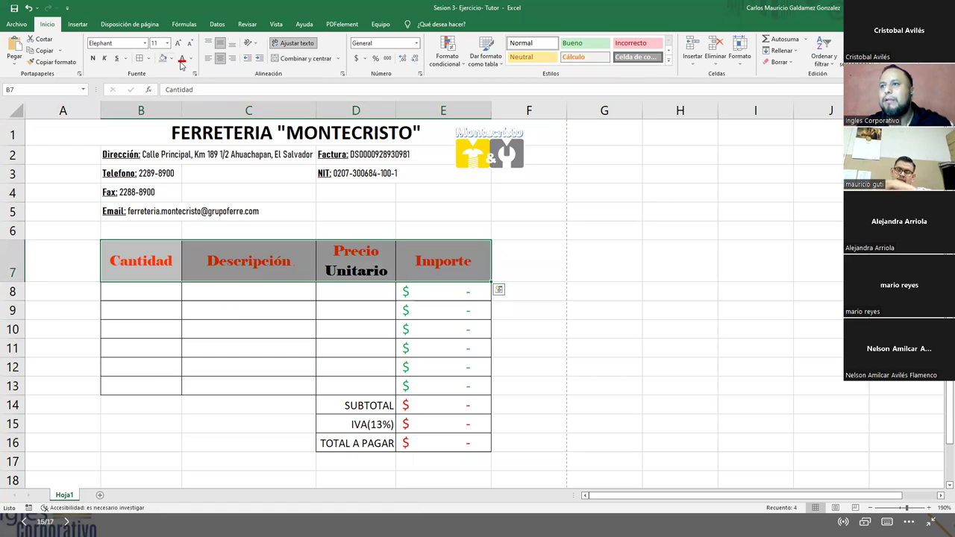
left_click(180, 63)
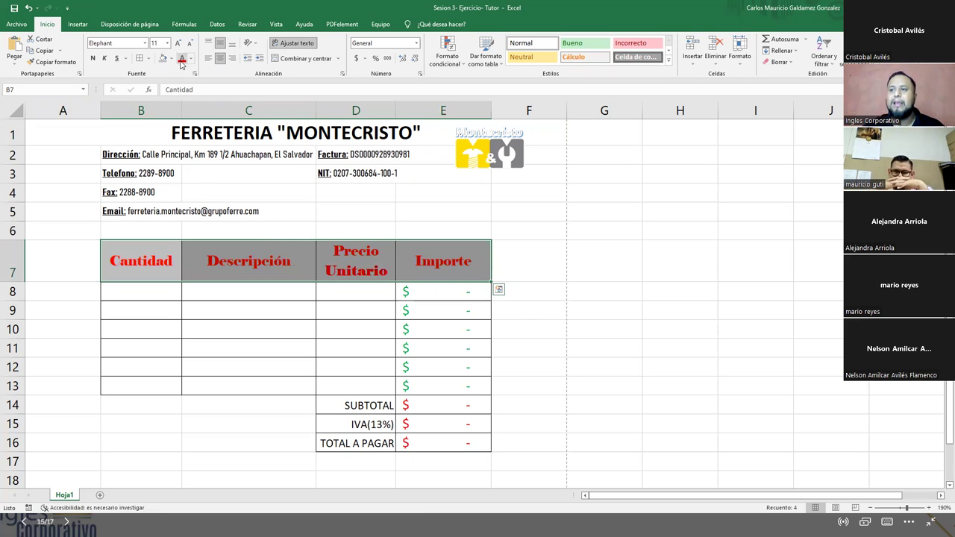
left_click(145, 195)
- Enter a sample item in row 8: quantity 1, 'Hojas de papel crespon', price 1.25
left_click(145, 213)
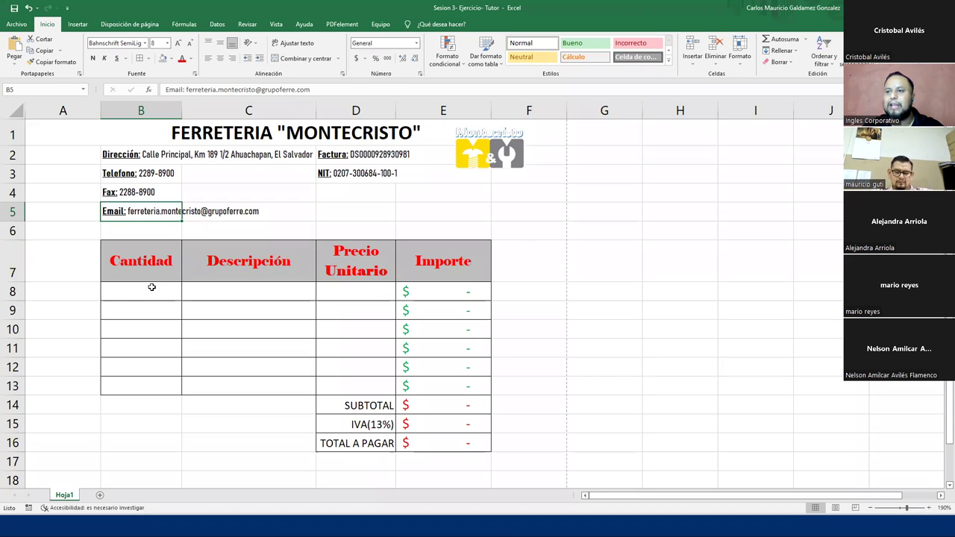
type("1")
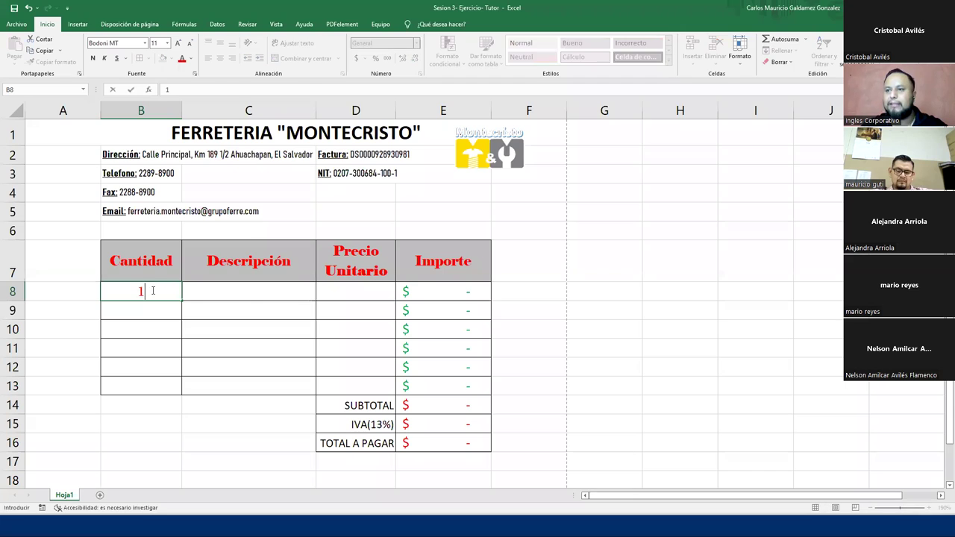
key("Tab")
type("Hojas")
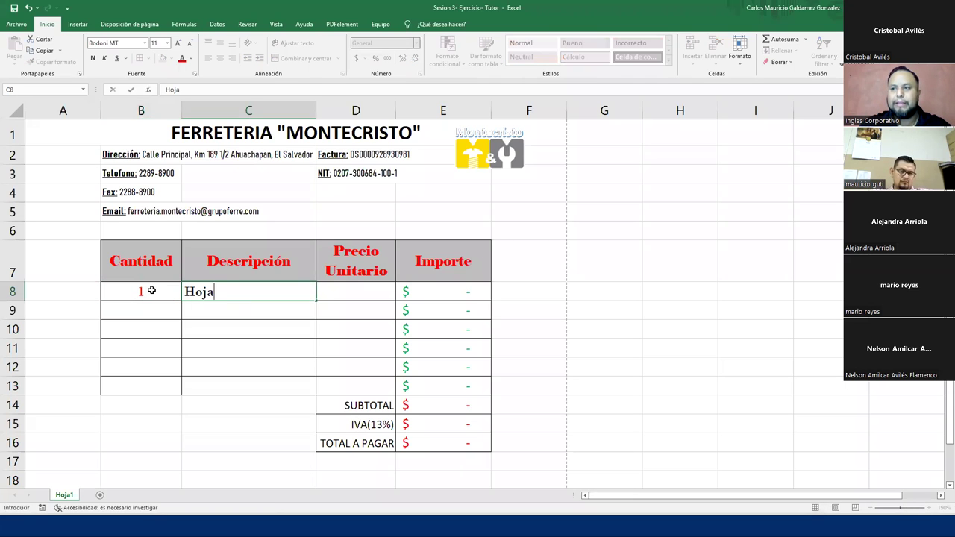
type("pa")
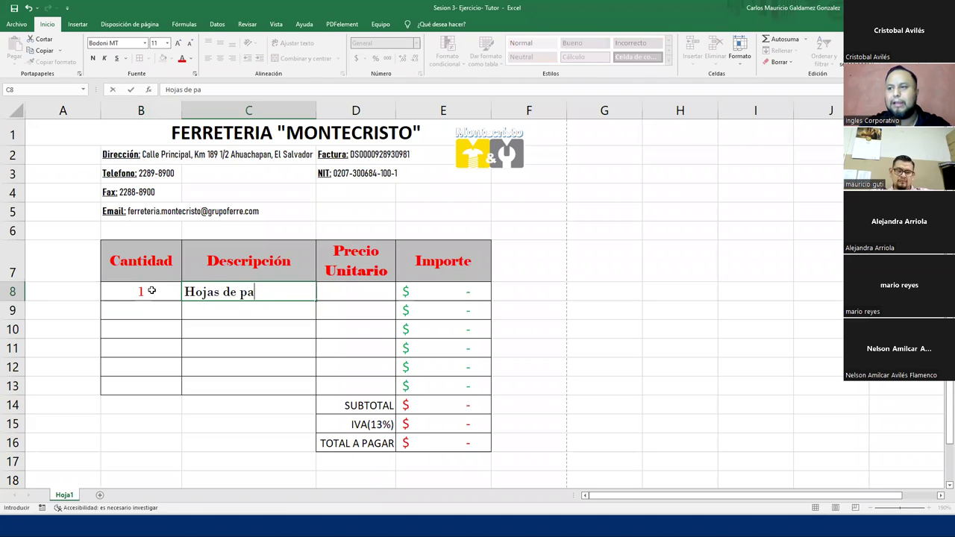
type("pel crespon")
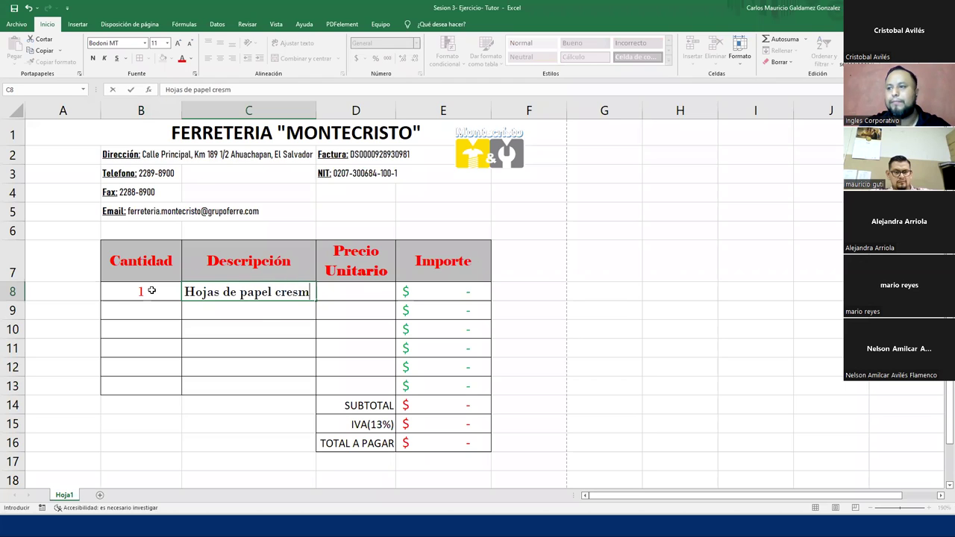
key("Tab")
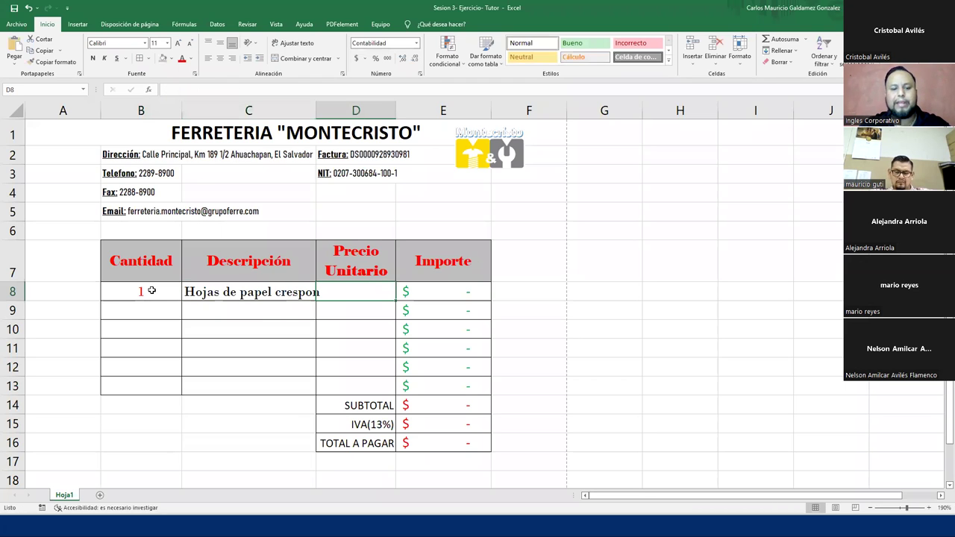
type("1.25")
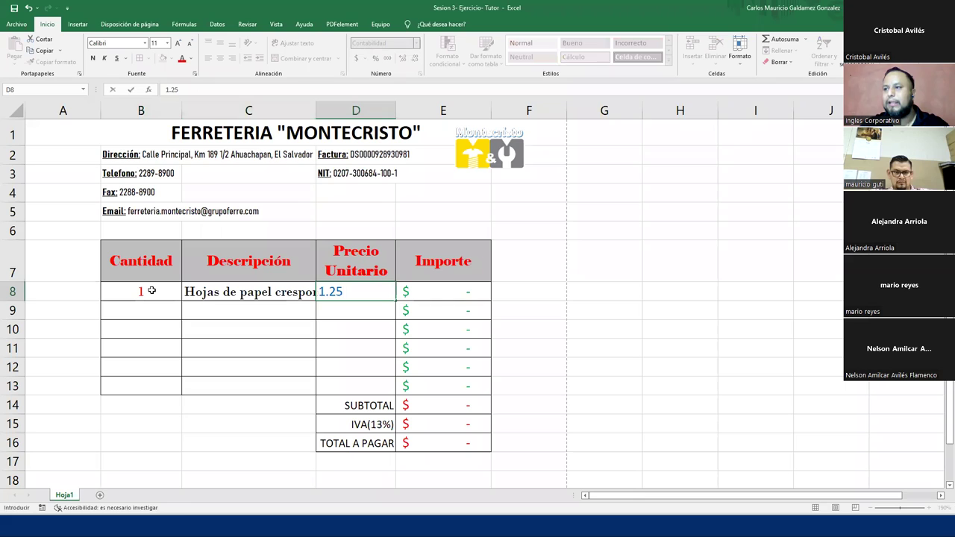
key("Return")
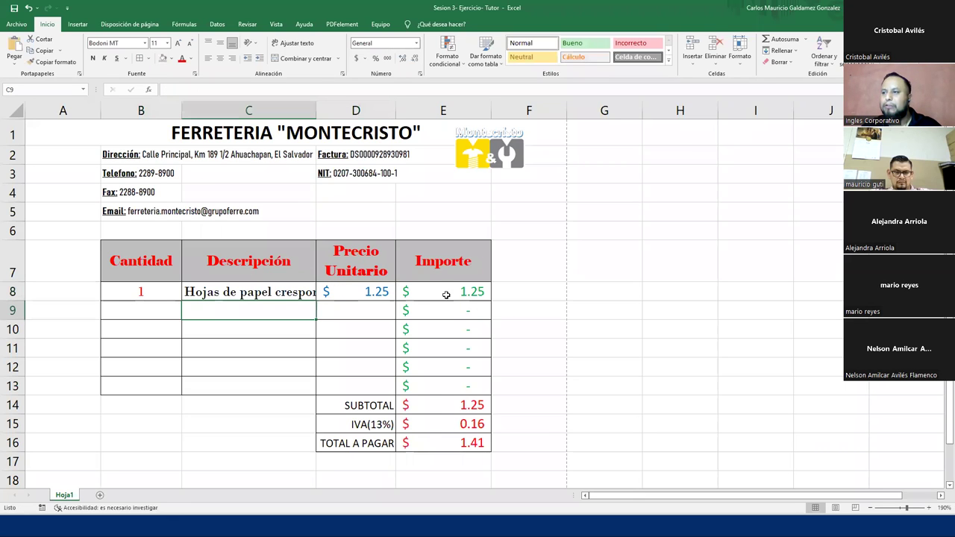
- Check the Importe and totals, undo the sample entries, and return to PowerPoint
left_click(441, 287)
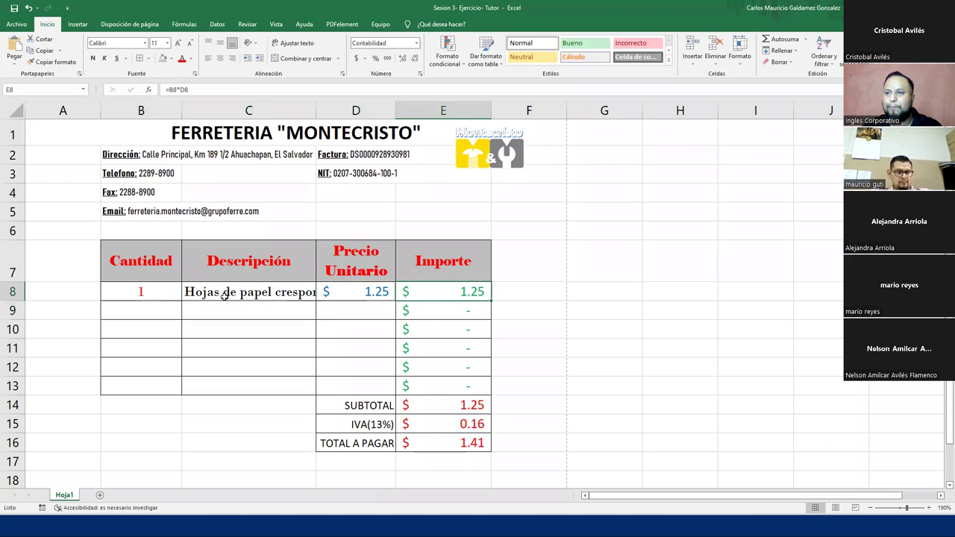
left_click_drag(428, 403, 443, 442)
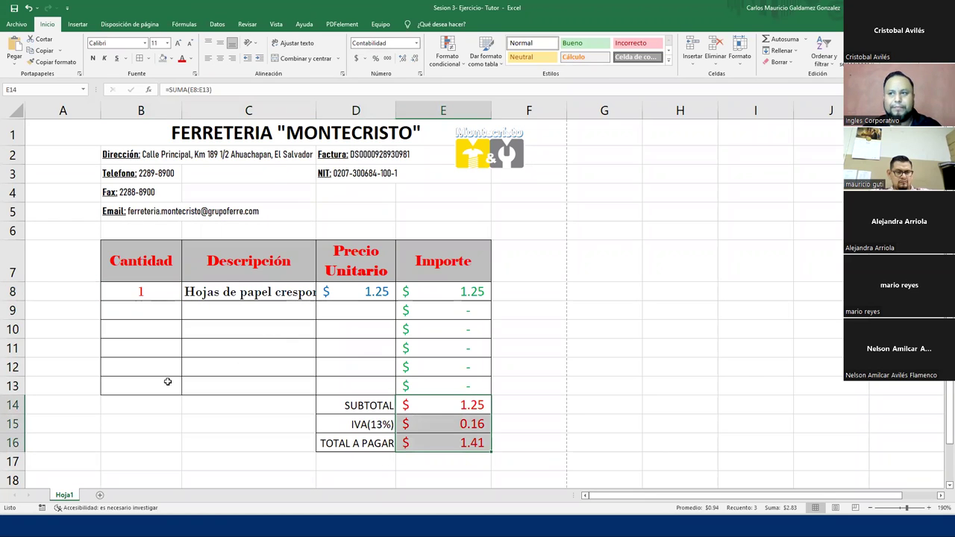
key("ctrl+z")
key("ctrl+z")
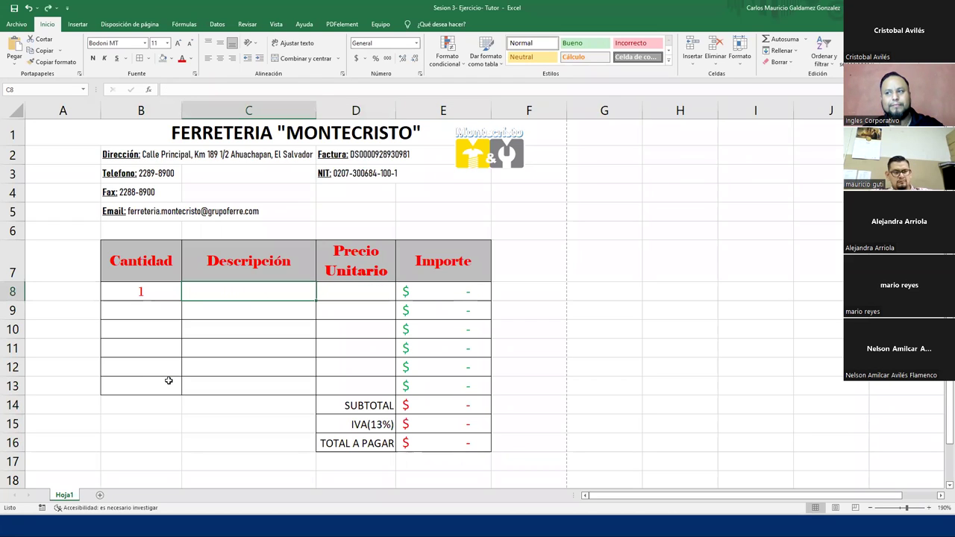
key("Left")
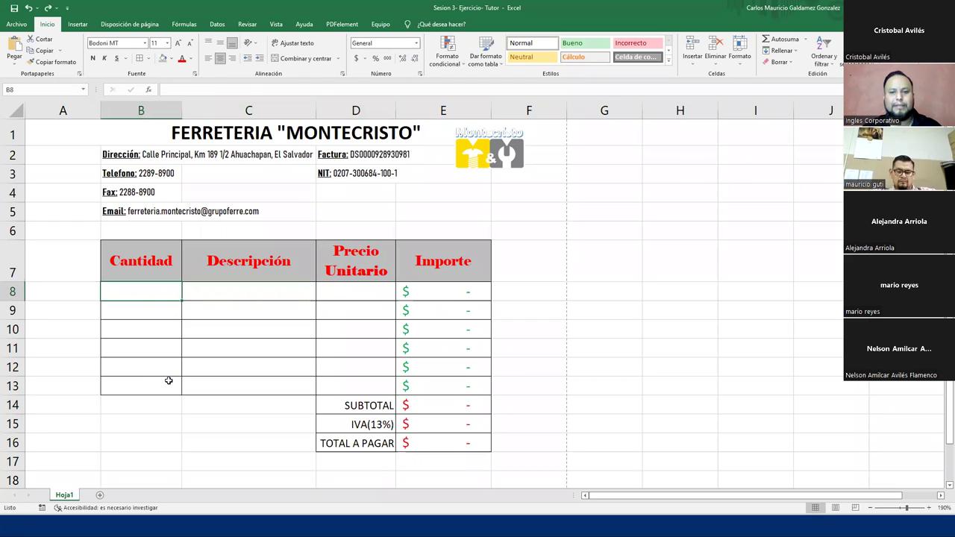
key("alt+Tab")
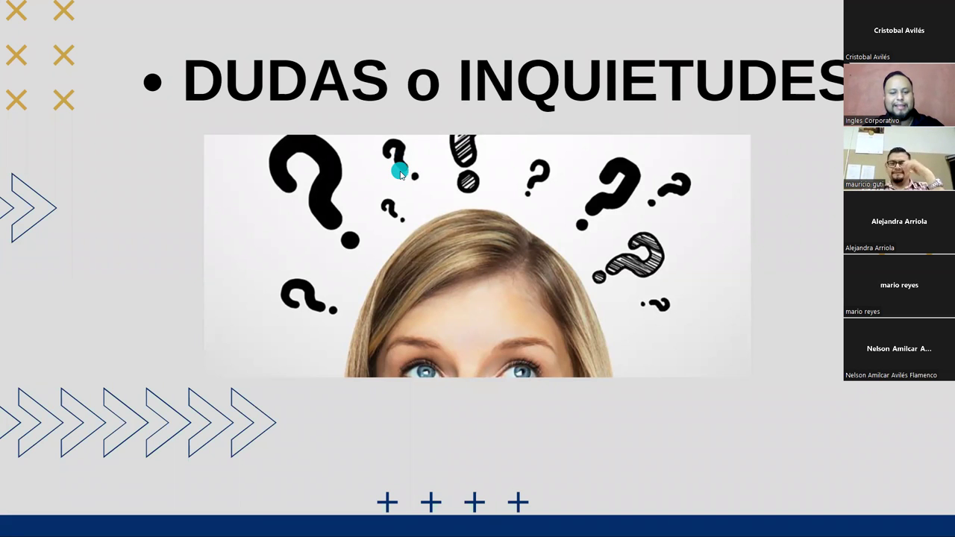
- Switch from the DUDAS o INQUIETUDES slide back to the Ferreteria Montecristo invoice workbook
key("alt+Tab")
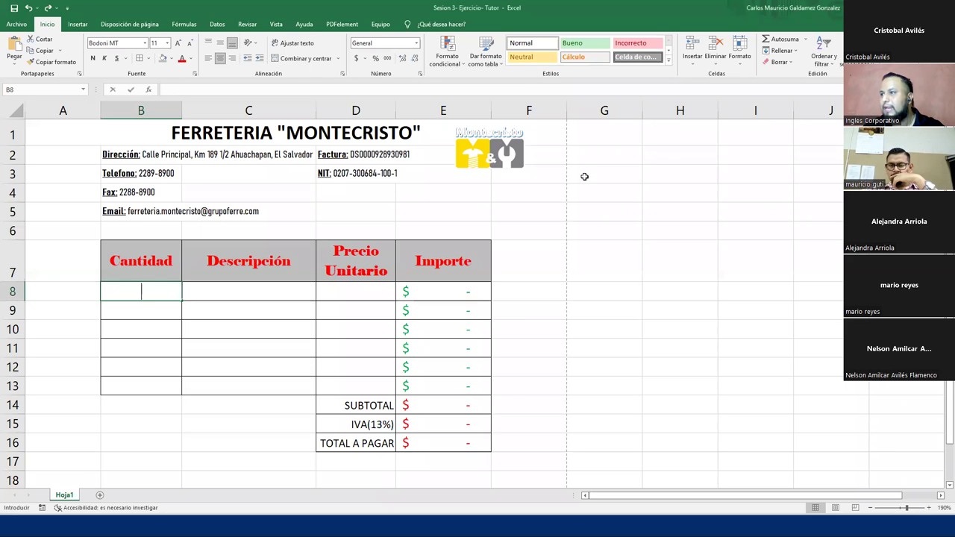
- Paste the tool-icons image at G3, then shrink it and move it beside the invoice table
left_click(585, 176)
key("ctrl+v")
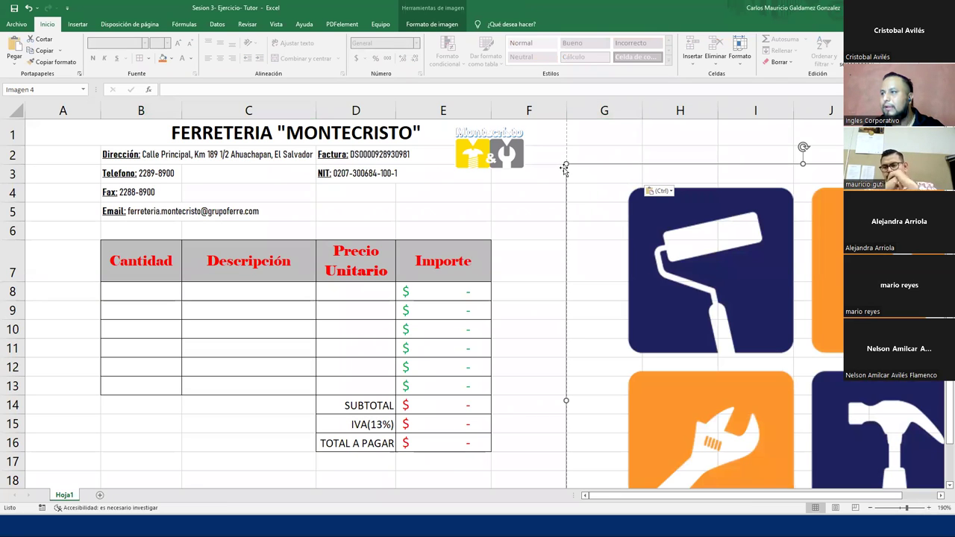
left_click_drag(567, 164, 779, 376)
left_click_drag(829, 401, 612, 206)
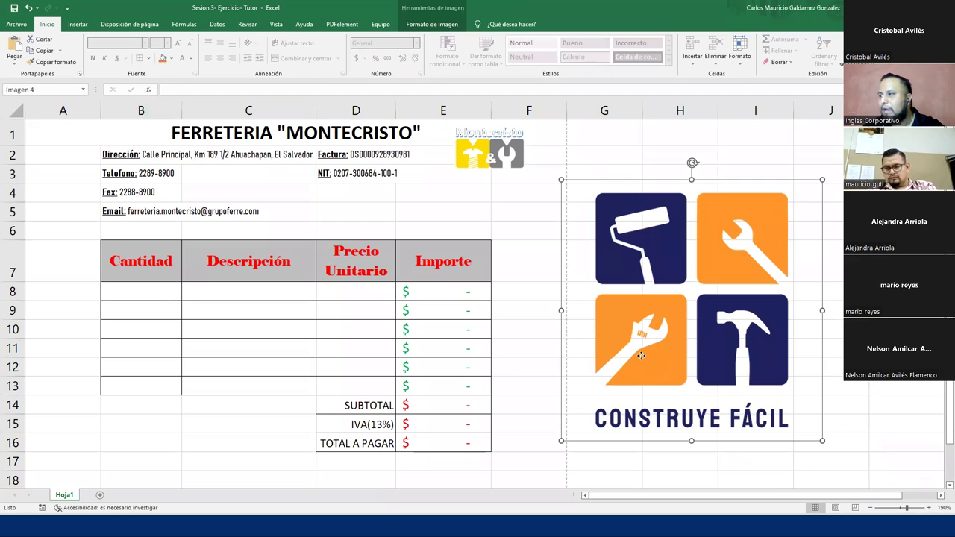
- Crop the image to the four tool squares, removing the CONSTRUYE FÁCIL caption and margins
double_click(644, 331)
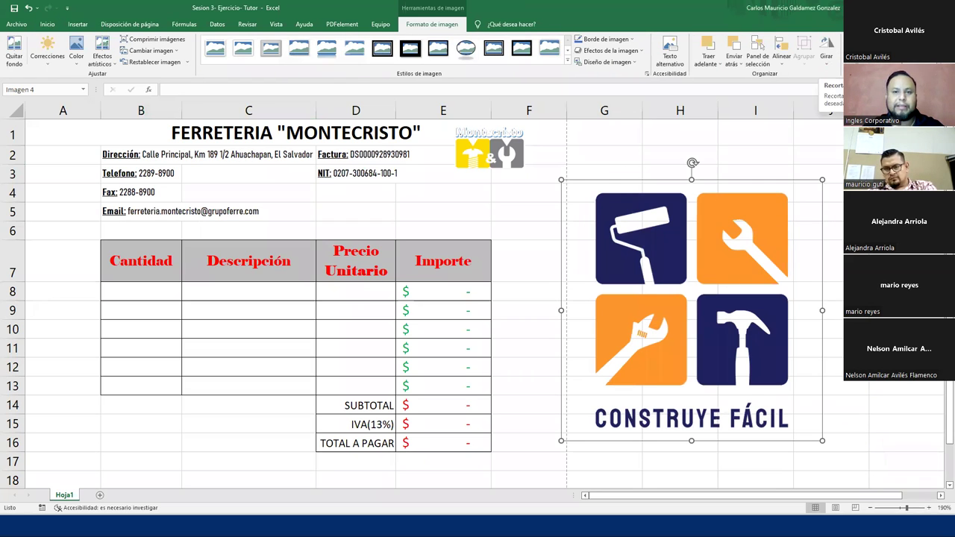
left_click(858, 52)
left_click_drag(692, 440, 686, 389)
left_click_drag(562, 284, 591, 285)
left_click_drag(819, 286, 790, 285)
left_click_drag(691, 183, 686, 191)
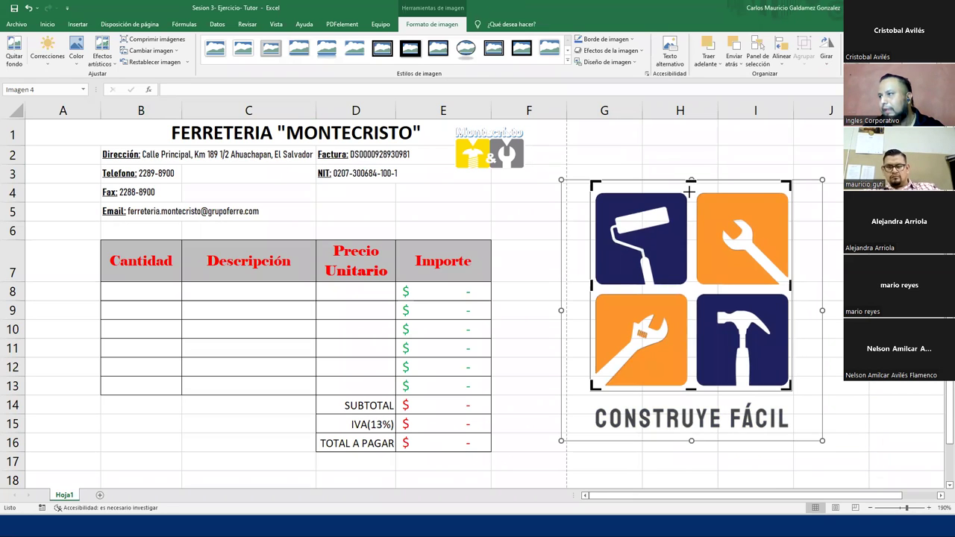
key("Escape")
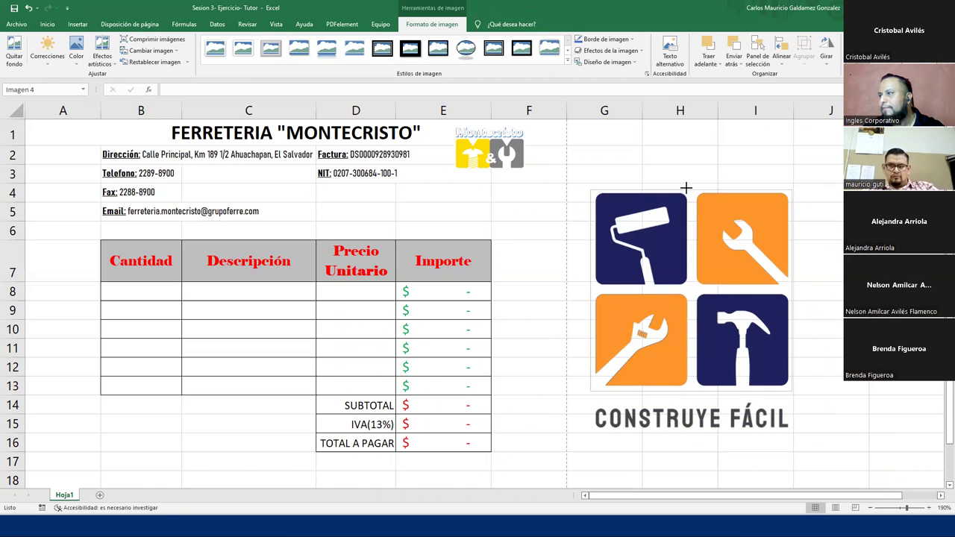
- Shrink the cropped logo further so it sits beside rows 8–13
left_click(807, 268)
left_click(697, 351)
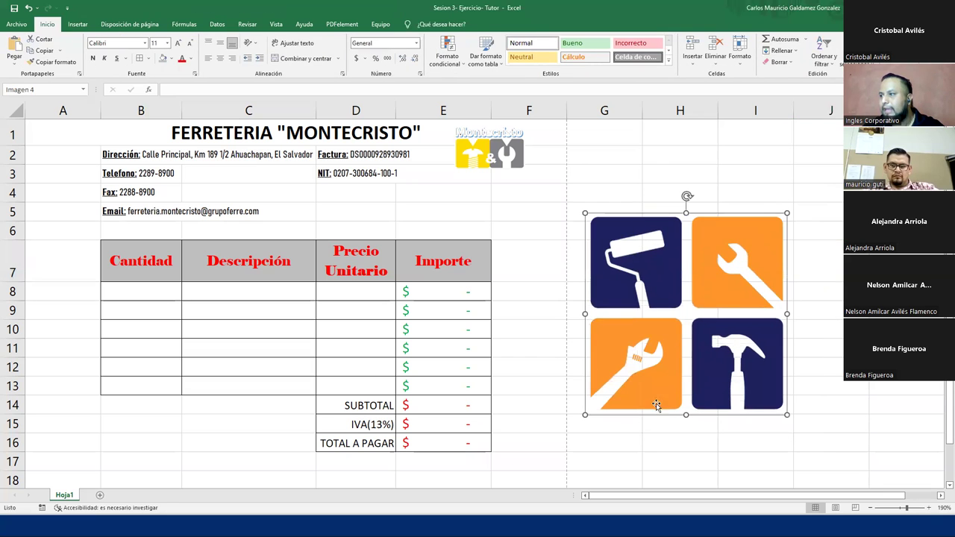
left_click_drag(588, 416, 668, 376)
left_click(806, 367)
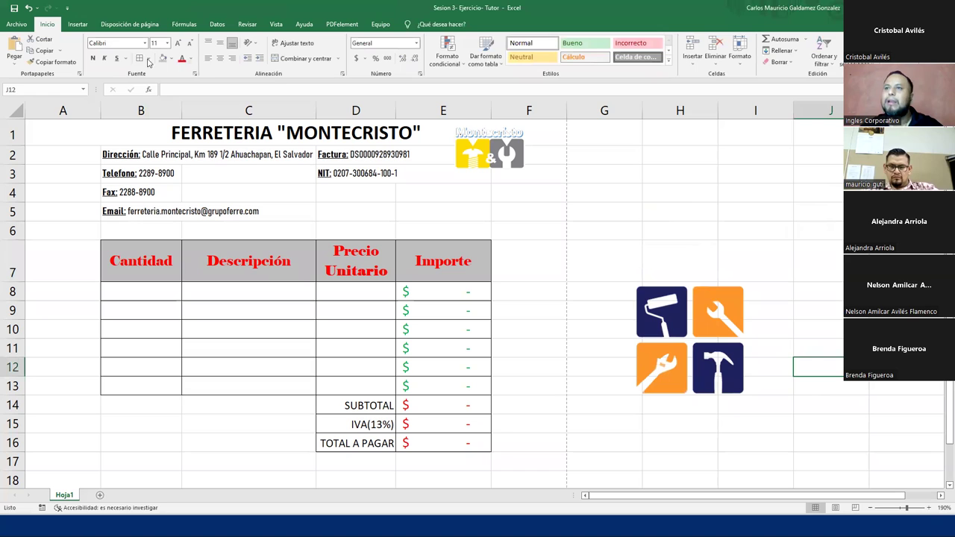
- Insert a WordArt text reading 'Montecristo'
left_click(78, 24)
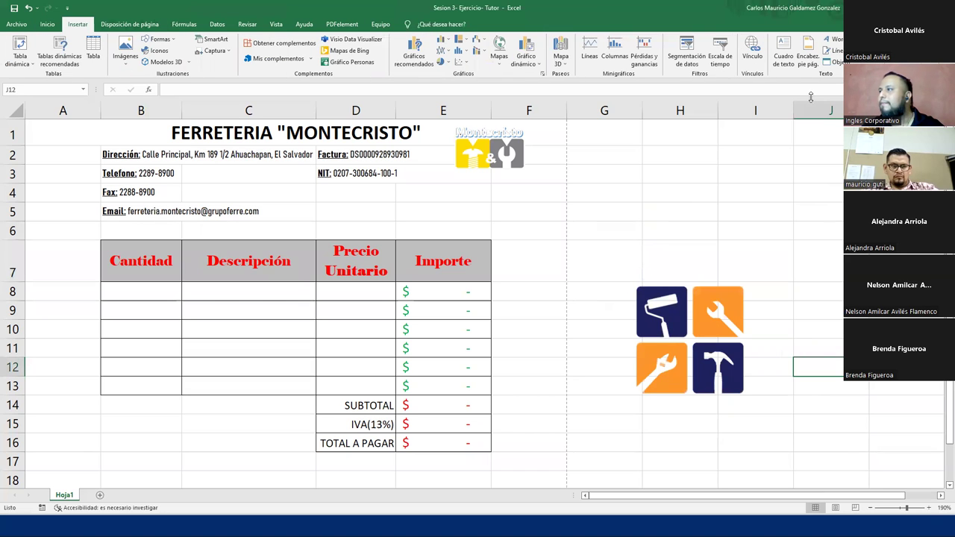
left_click(835, 41)
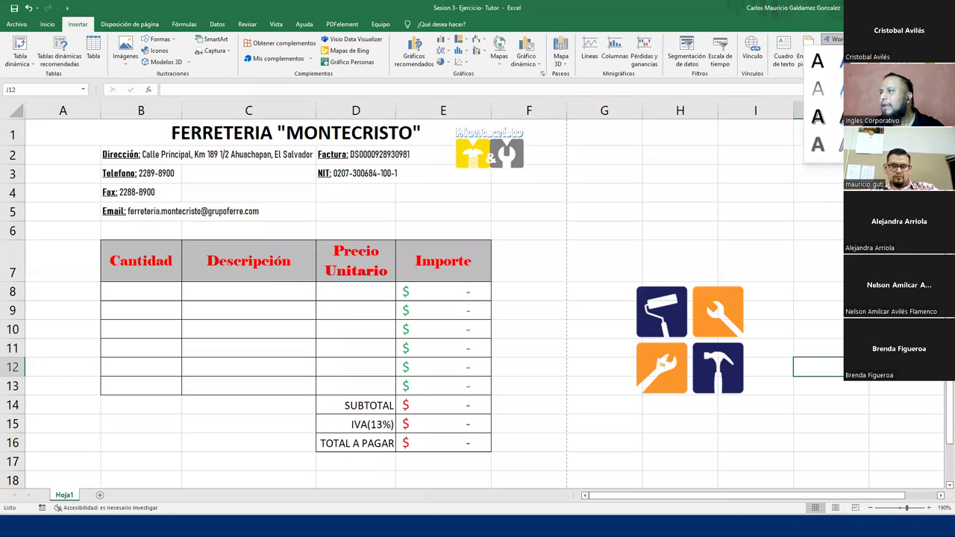
left_click(818, 144)
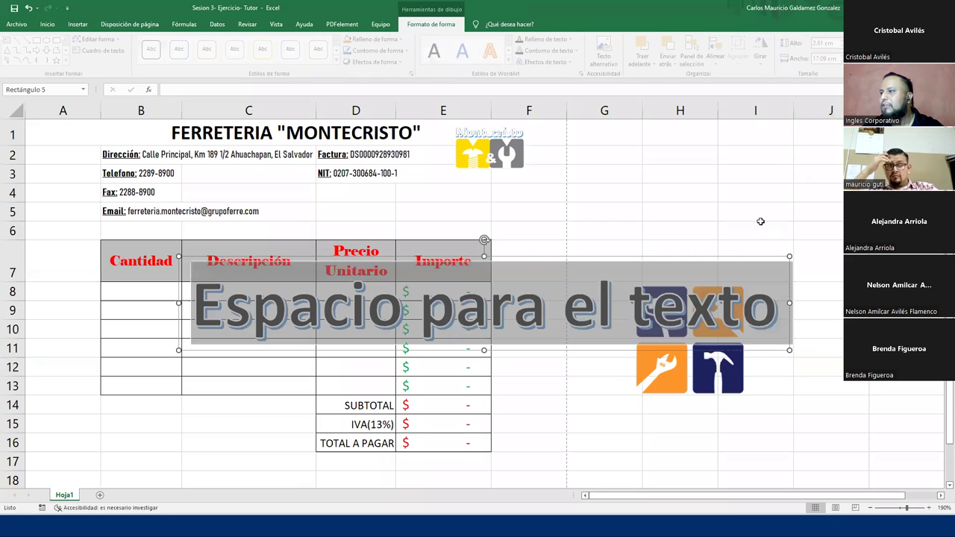
type("Montecrito")
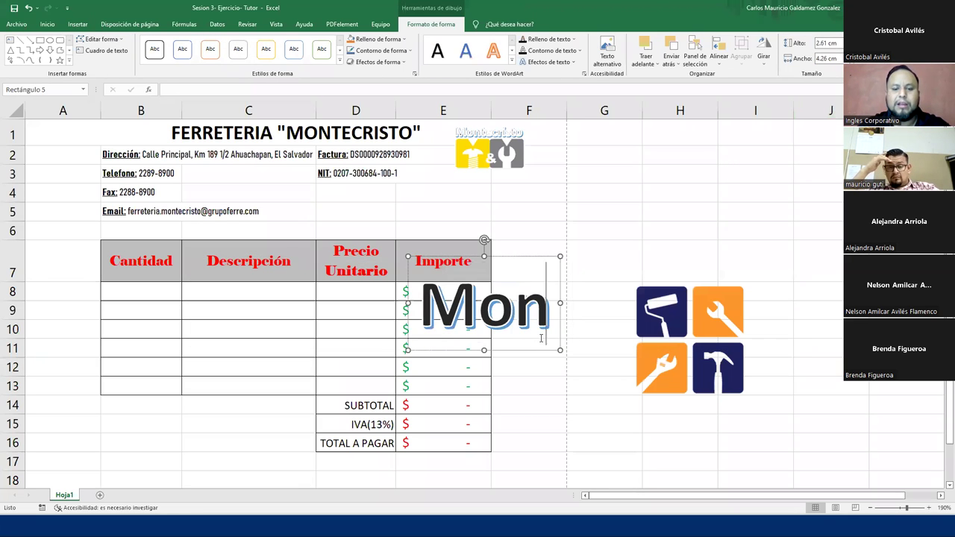
key("BackSpace")
key("BackSpace")
key("BackSpace")
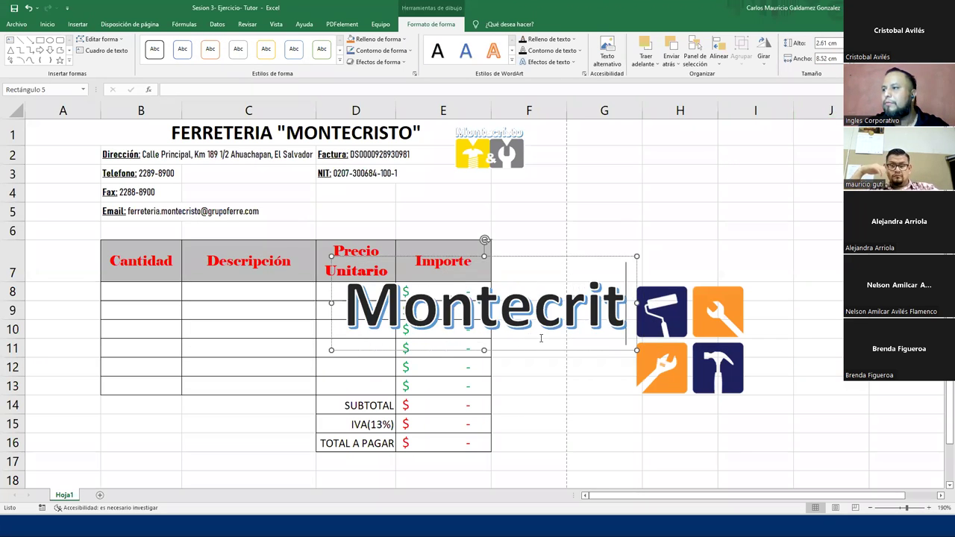
type("isto")
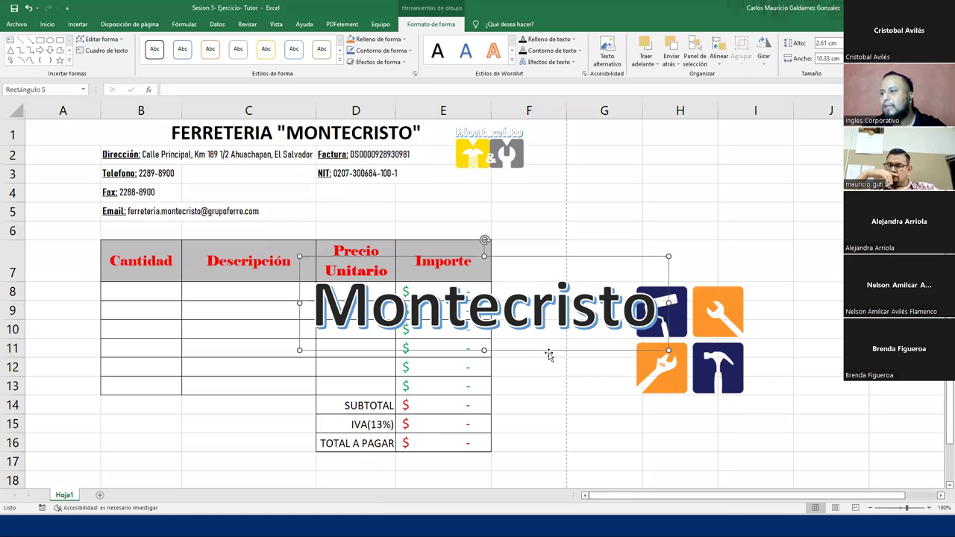
- Reduce the Montecristo WordArt to 28 pt and place it just above the tool icons
left_click_drag(576, 350, 777, 310)
left_click(47, 24)
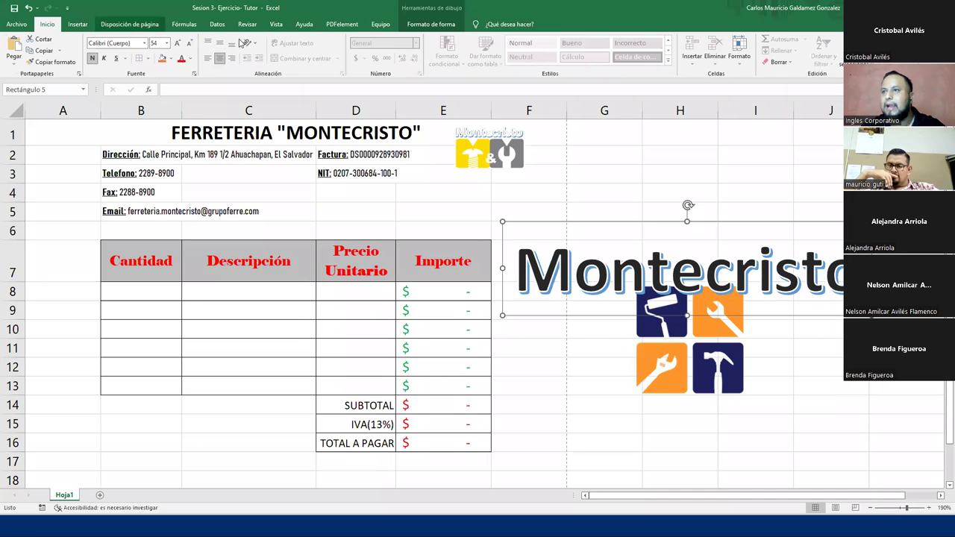
left_click(187, 45)
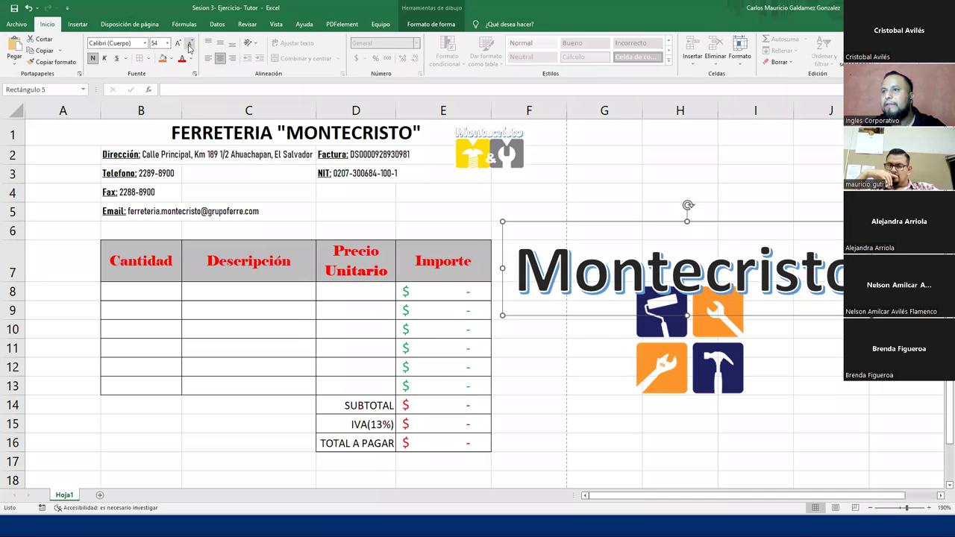
left_click(187, 45)
left_click(187, 44)
left_click(186, 44)
left_click(187, 45)
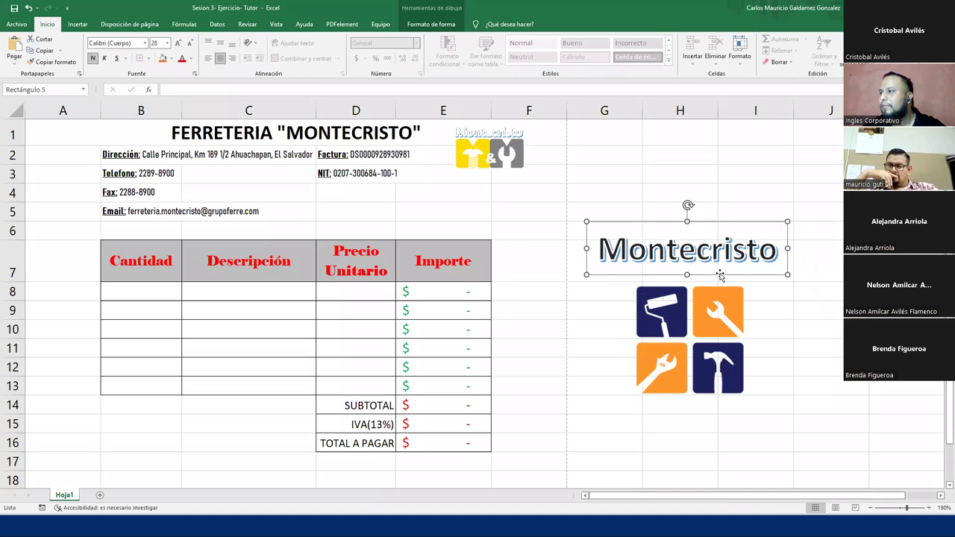
left_click_drag(722, 280, 728, 302)
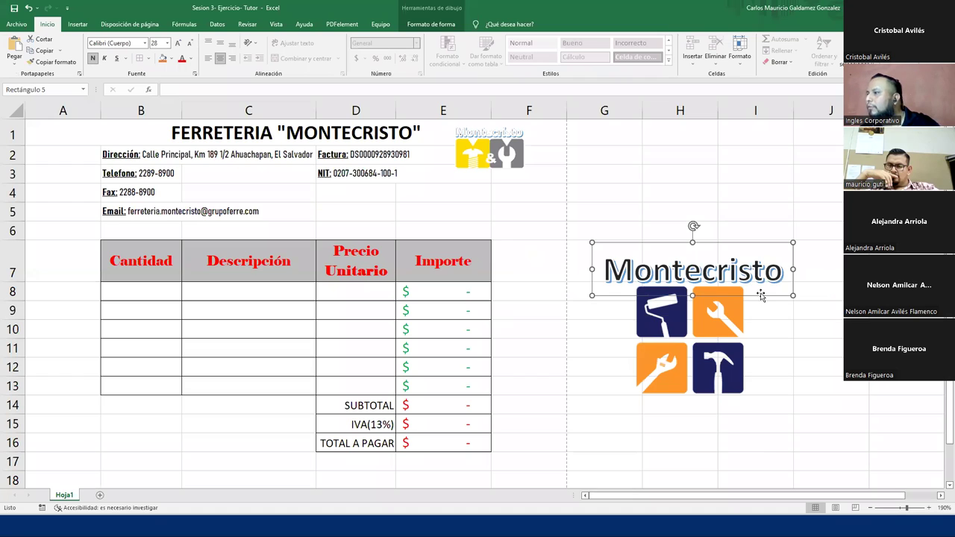
- Apply a 3-D Format bevel preset to the Montecristo WordArt in Format Shape
right_click(761, 297)
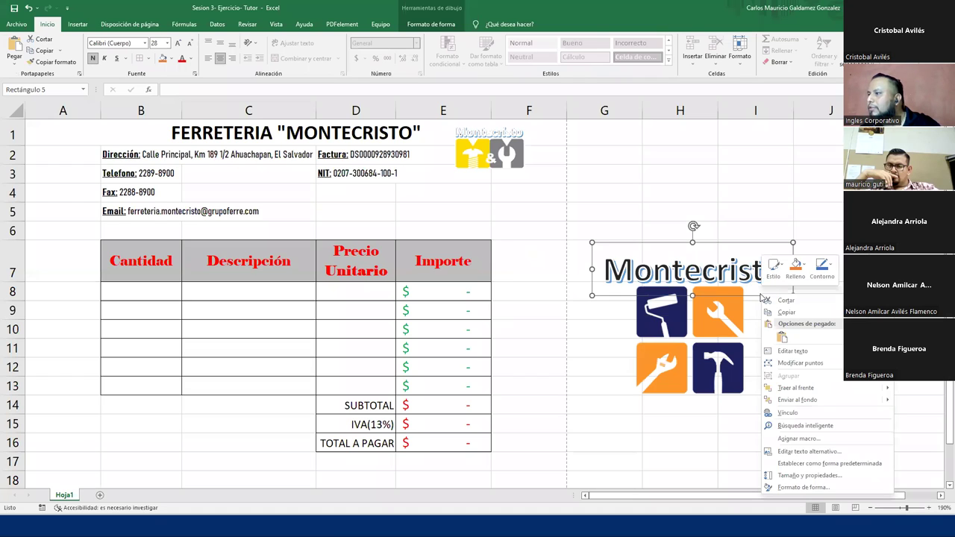
left_click(794, 488)
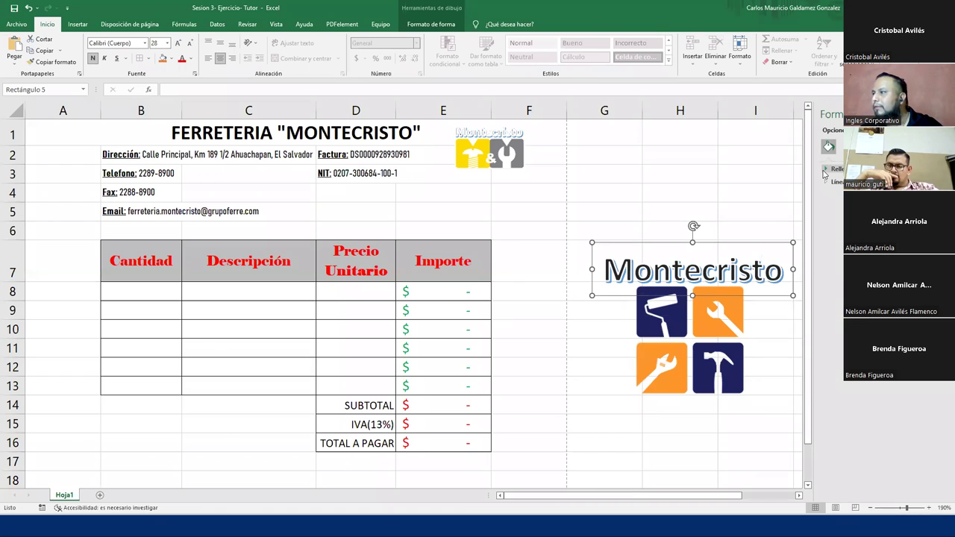
left_click(847, 146)
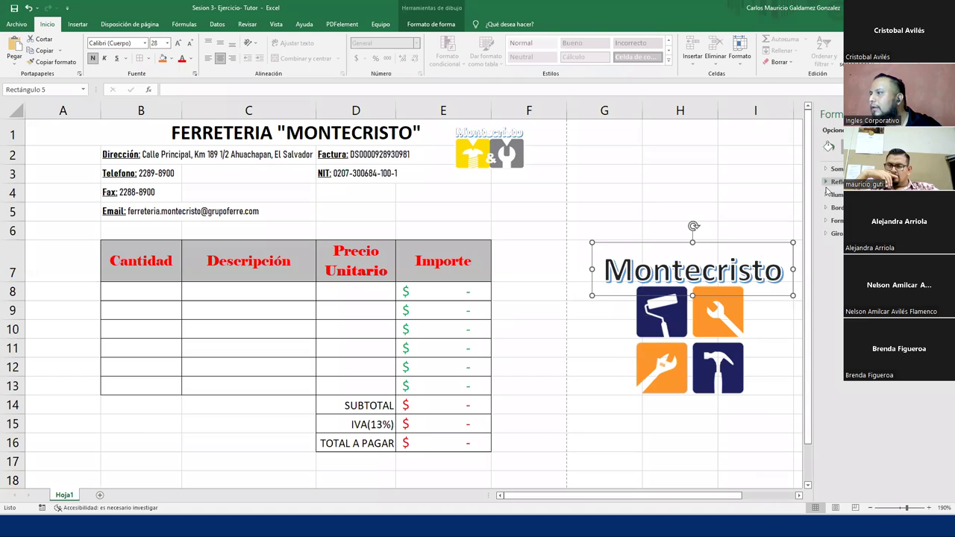
left_click(826, 222)
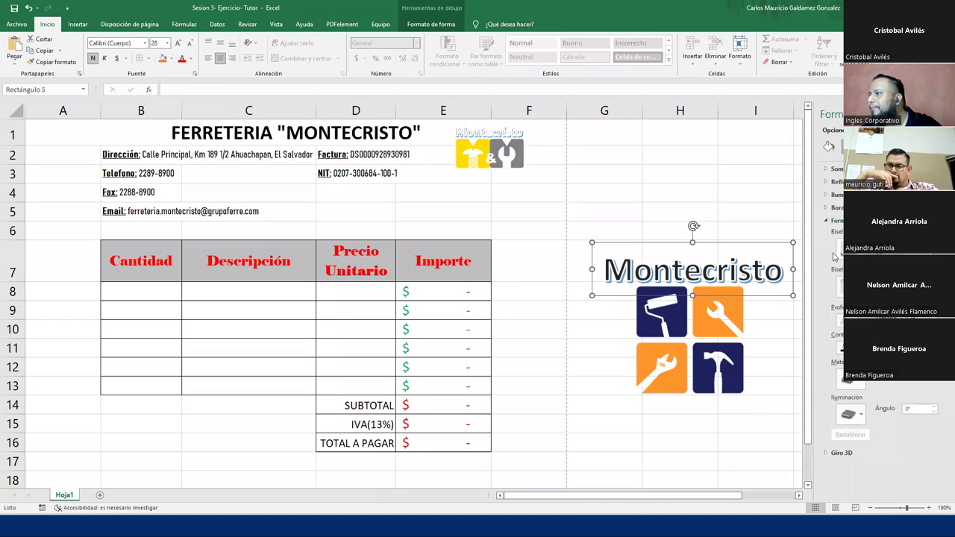
left_click(843, 246)
left_click(849, 385)
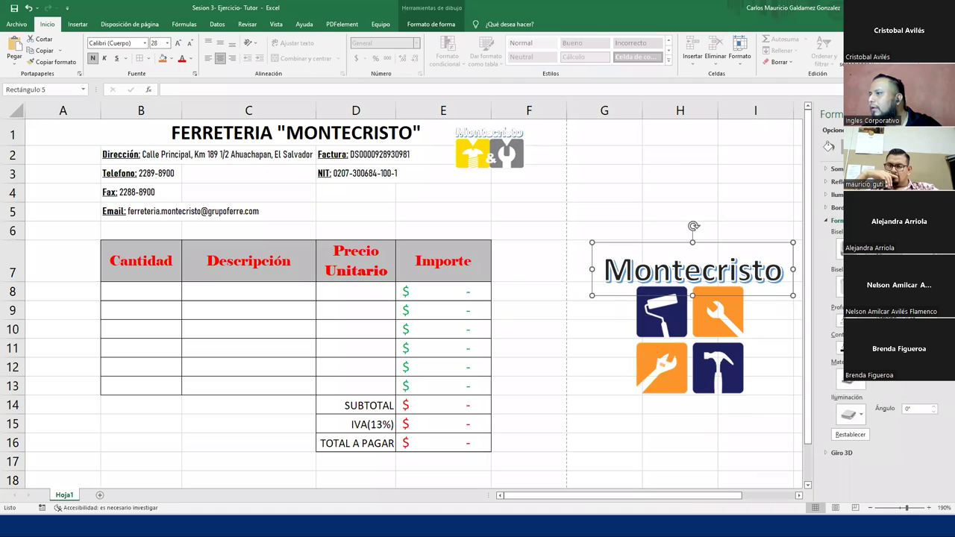
- Browse the Size & Properties, Fill & Line and text option panels, then close Format Shape
left_click(866, 146)
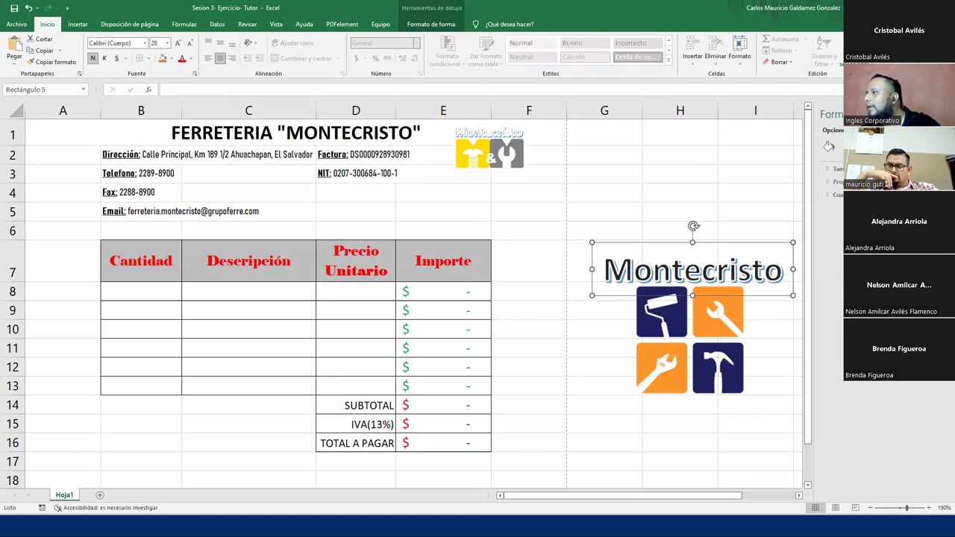
left_click(826, 172)
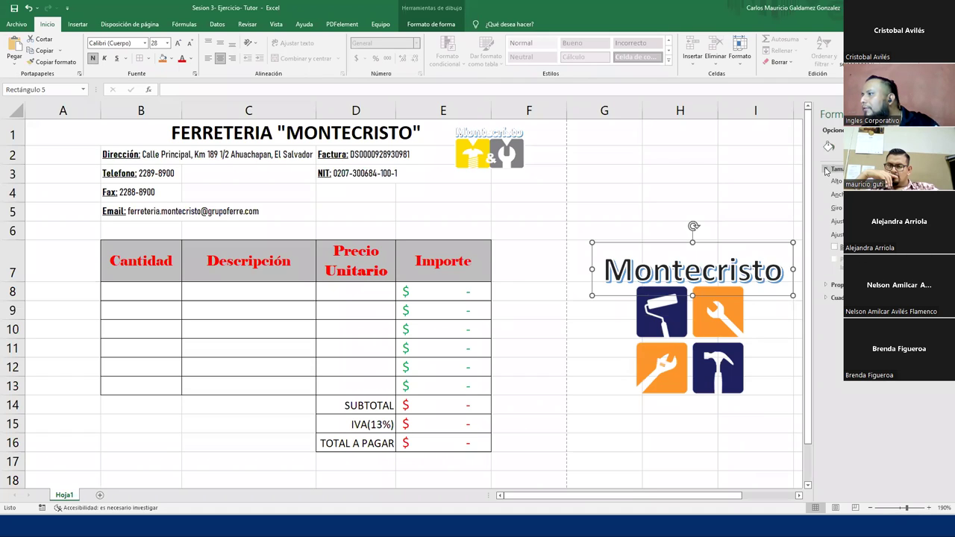
left_click(827, 287)
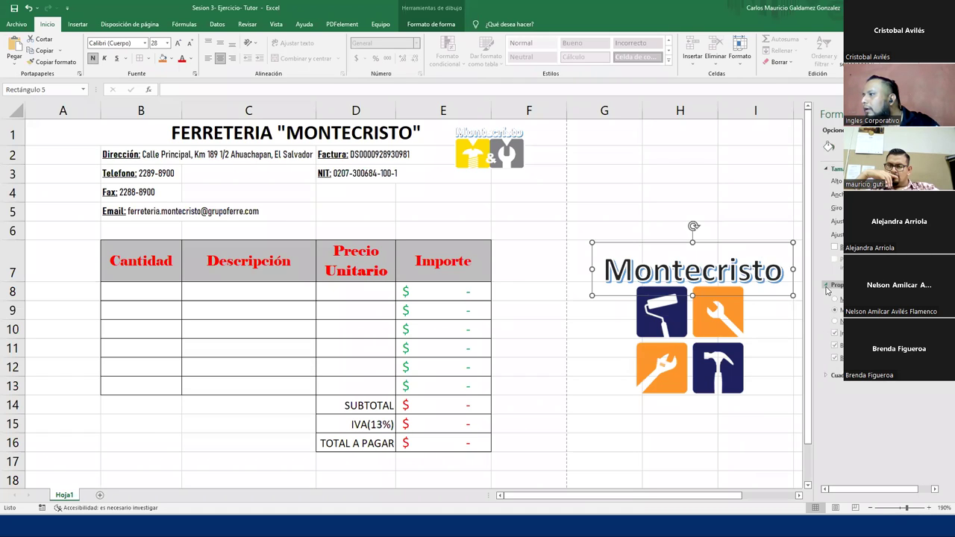
left_click(829, 376)
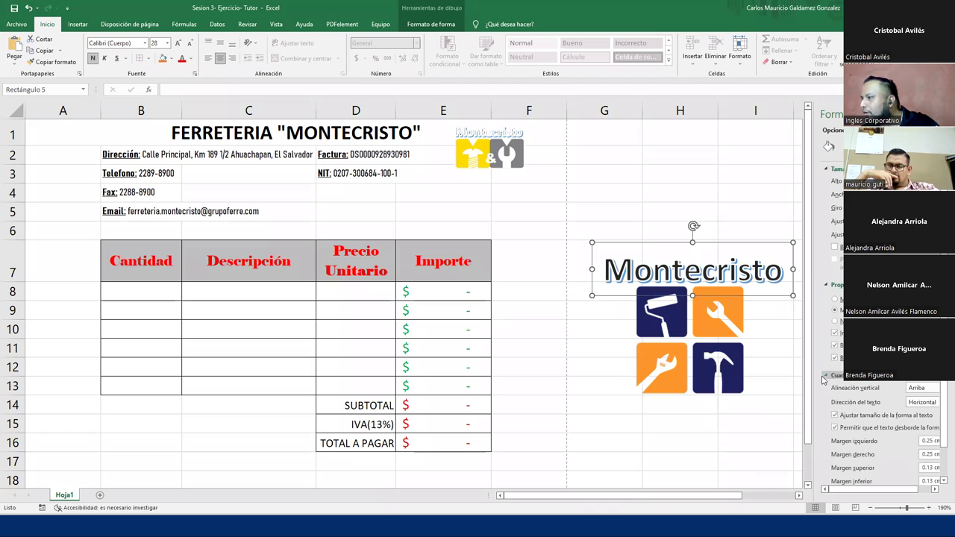
scroll(832, 388, "down", 2)
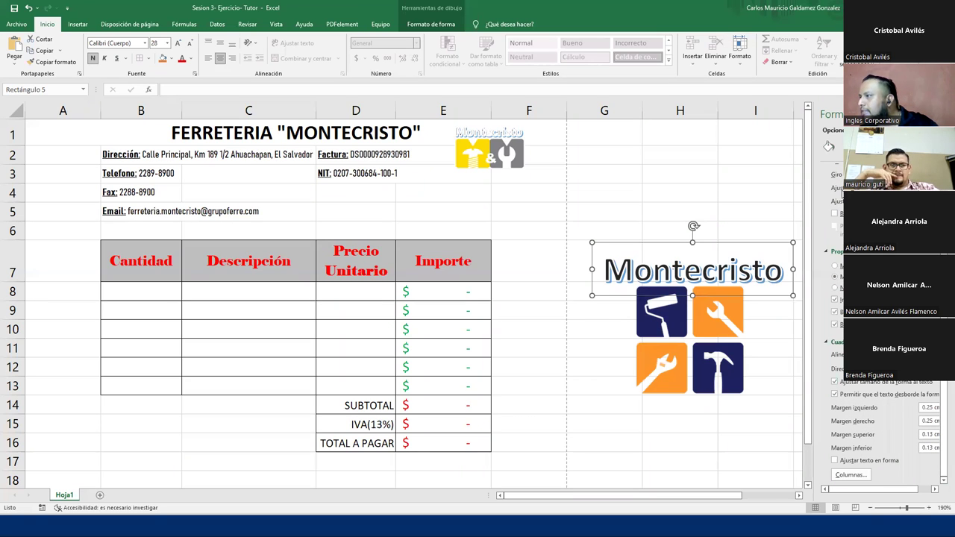
left_click(829, 146)
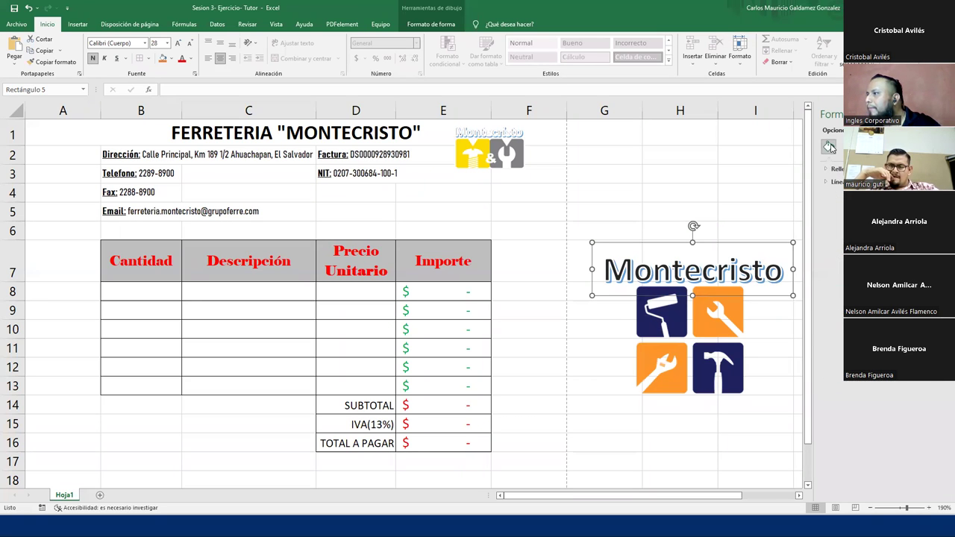
left_click(847, 146)
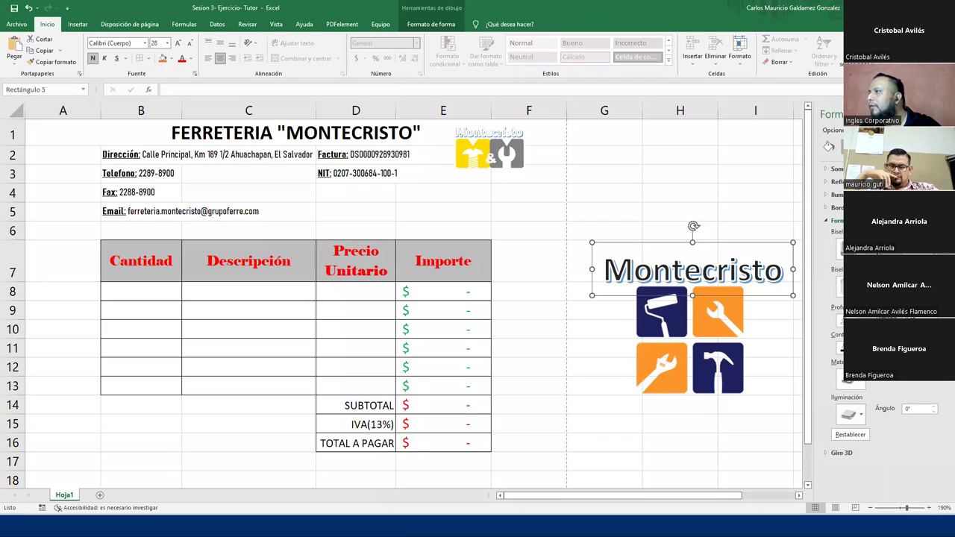
left_click(858, 130)
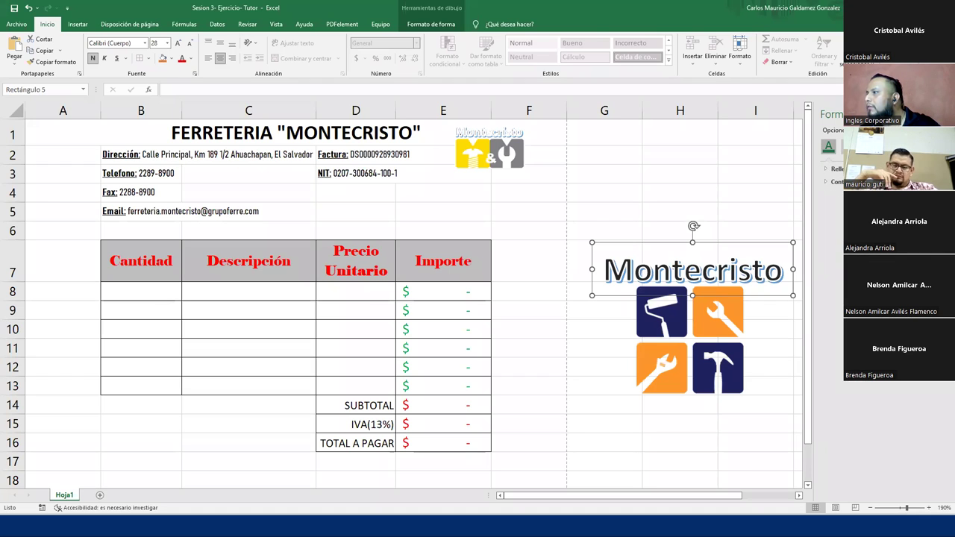
left_click(847, 146)
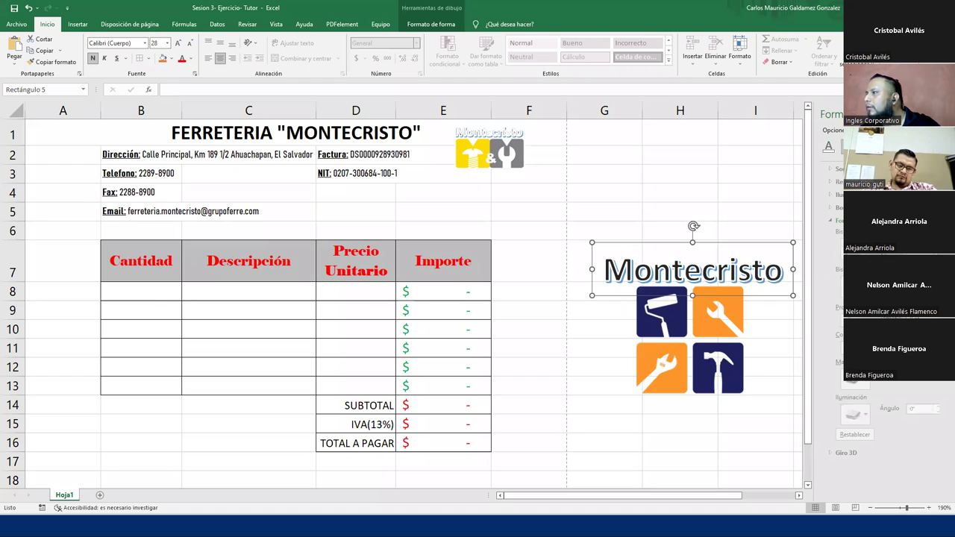
left_click(829, 148)
left_click(942, 115)
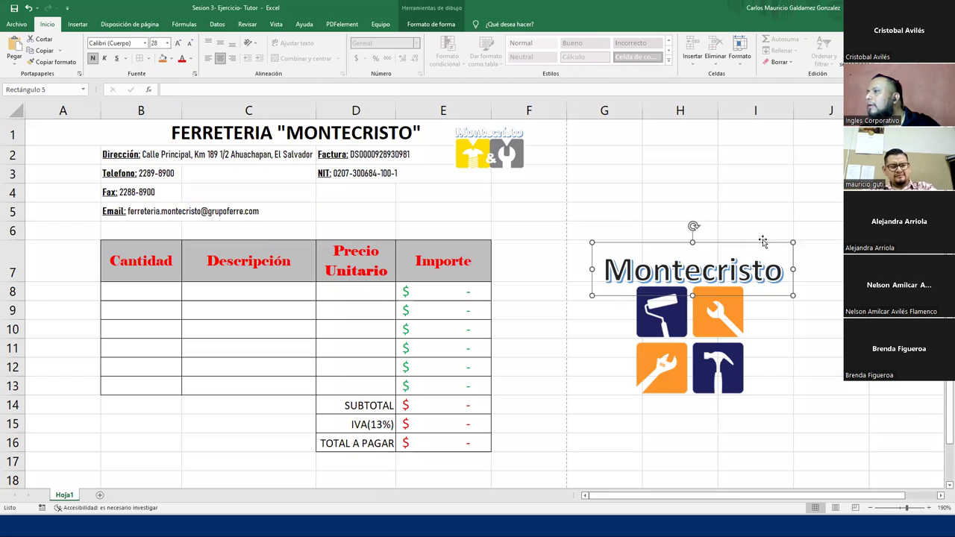
- Reopen the text box's Size & Properties settings, close the pane, and select the tools logo
left_click(718, 270)
right_click(723, 273)
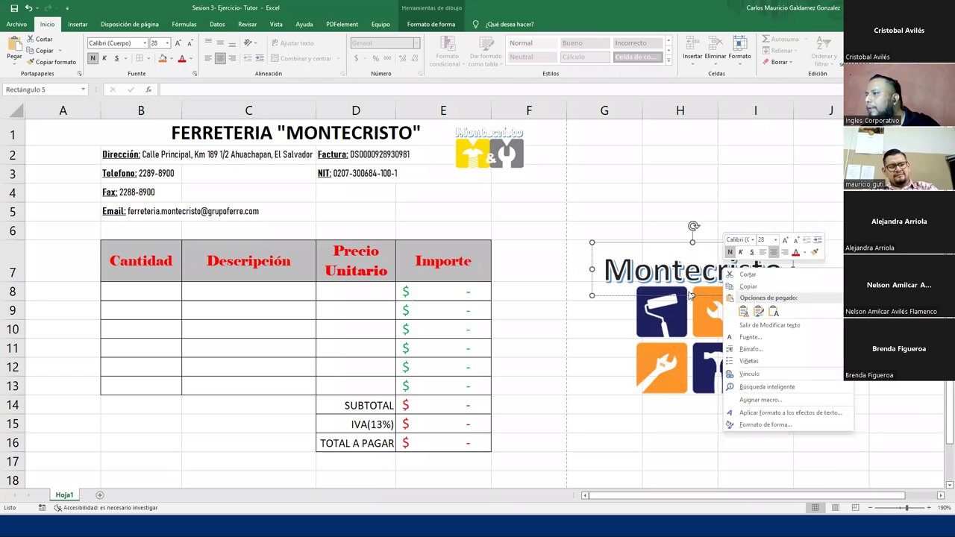
key("Escape")
right_click(692, 295)
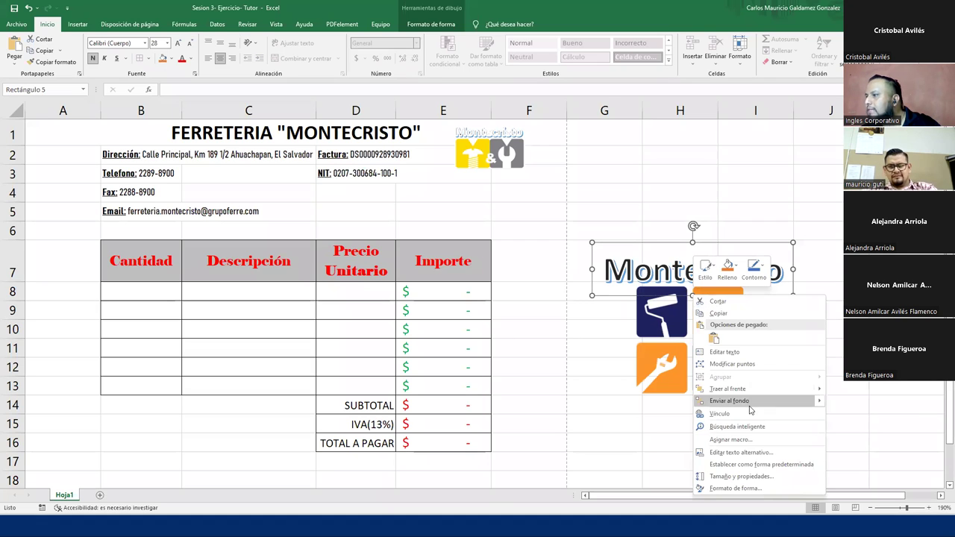
left_click(766, 477)
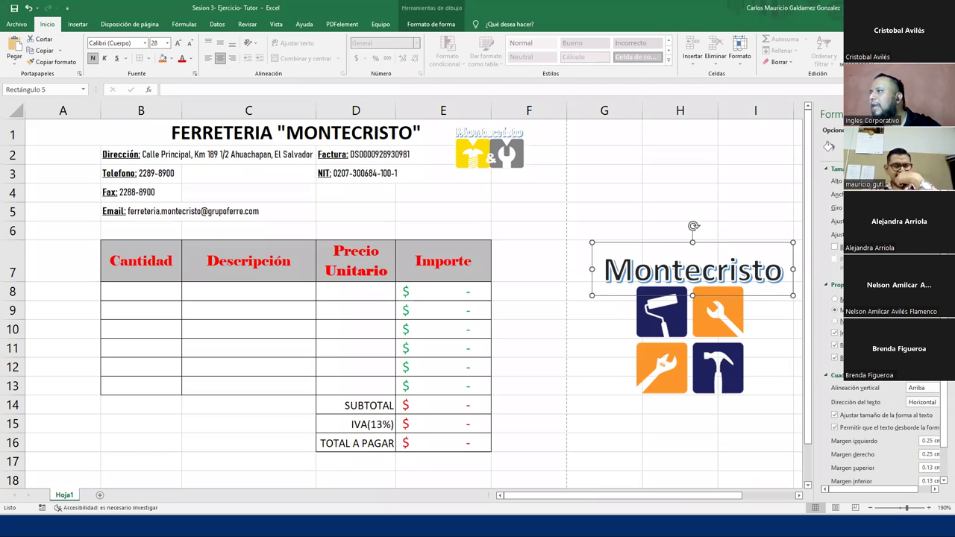
left_click(947, 114)
left_click(715, 372)
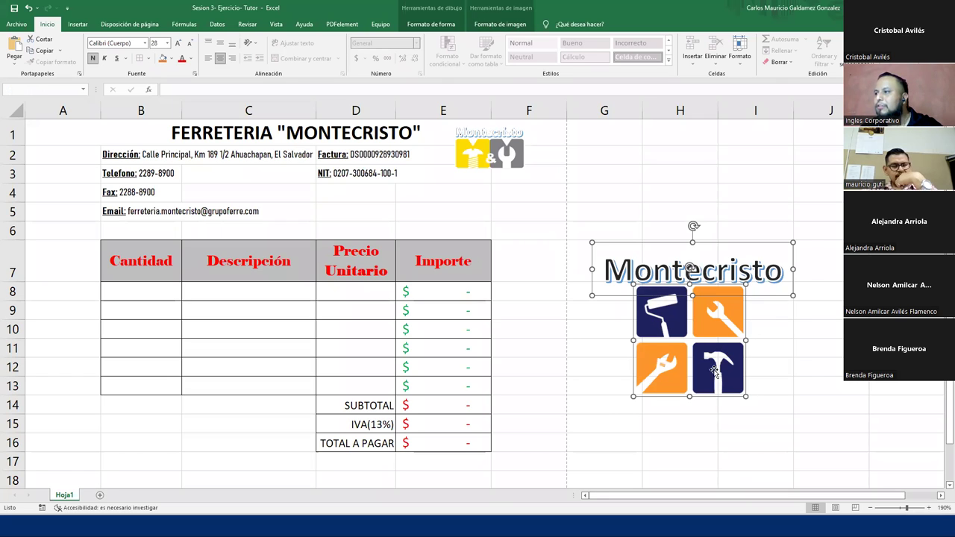
- Group the Montecristo WordArt with the tools logo and shrink the group
right_click(715, 372)
mouse_move(746, 277)
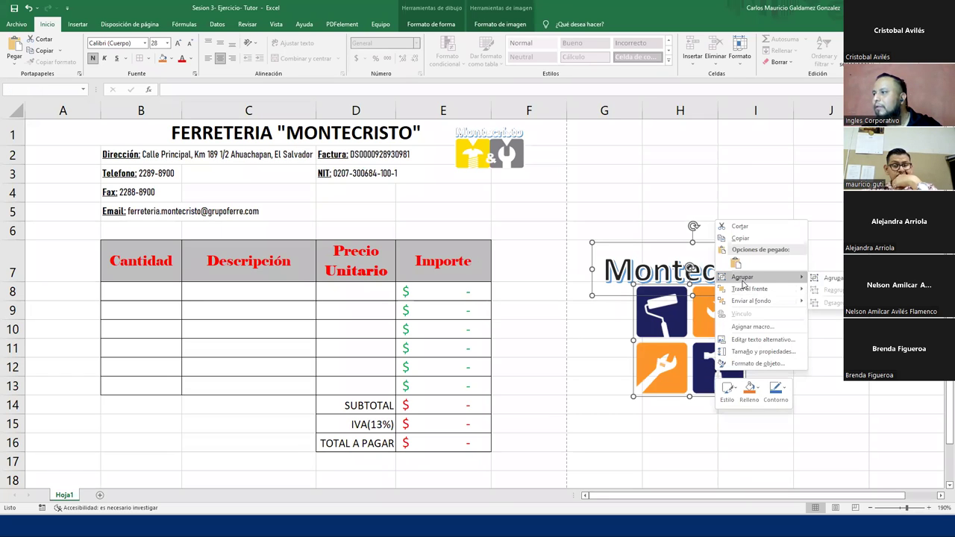
left_click(826, 281)
left_click_drag(796, 399, 757, 367)
left_click(755, 384)
- Move the group beside the invoice title and shrink it, then undo these changes
left_click_drag(702, 341, 597, 261)
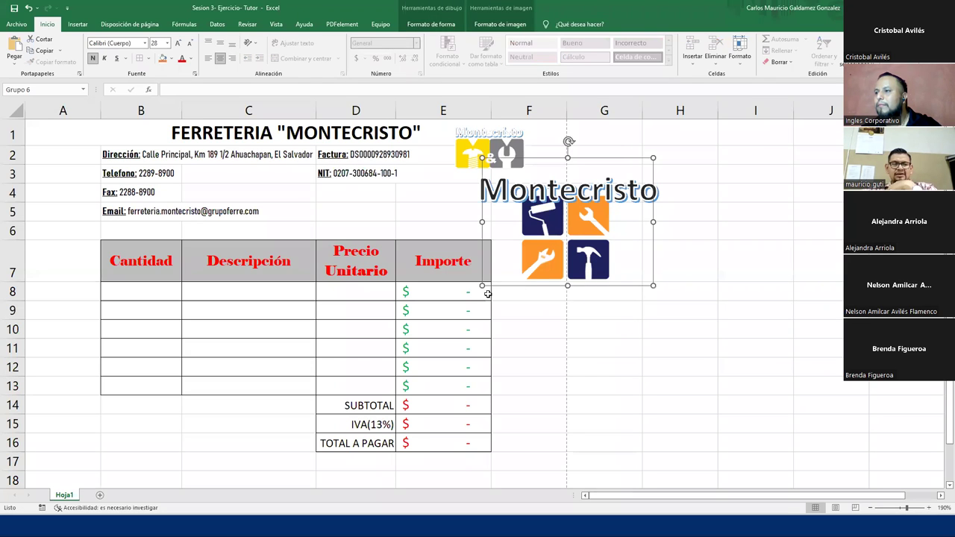
left_click_drag(483, 284, 511, 265)
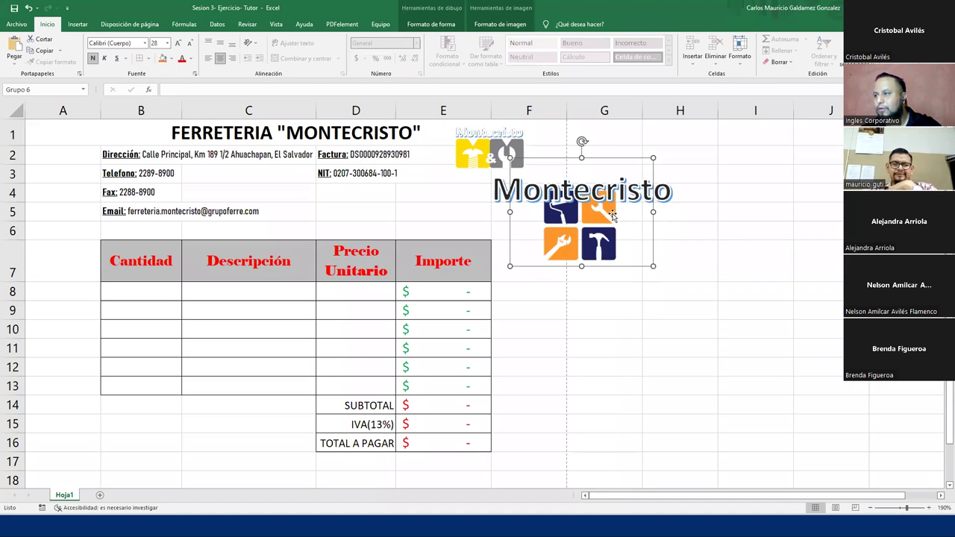
key("ctrl+z")
key("ctrl+z")
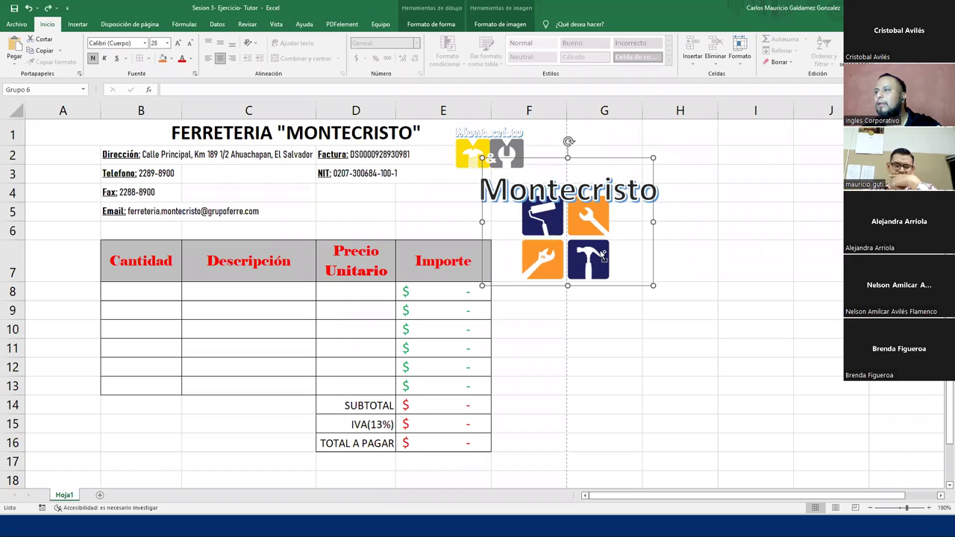
key("ctrl+z")
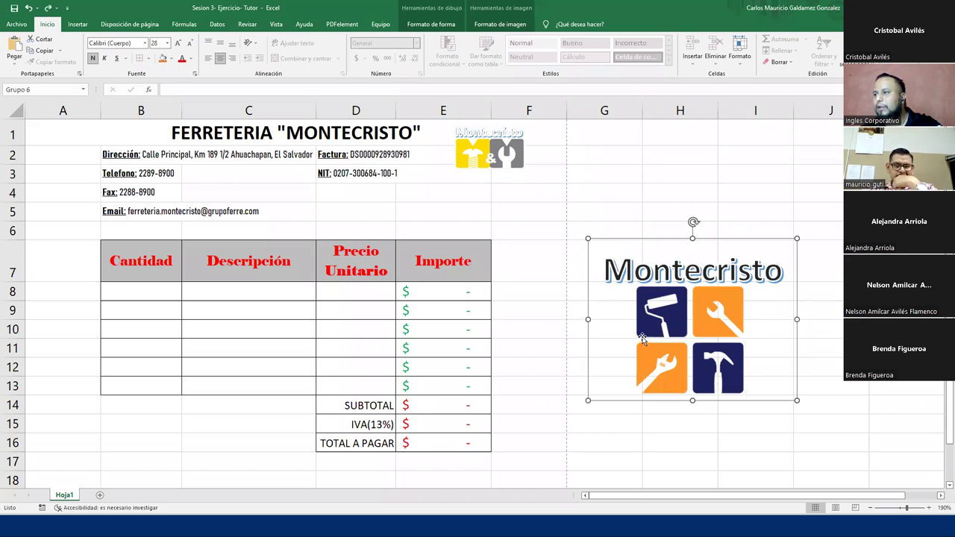
key("ctrl+z")
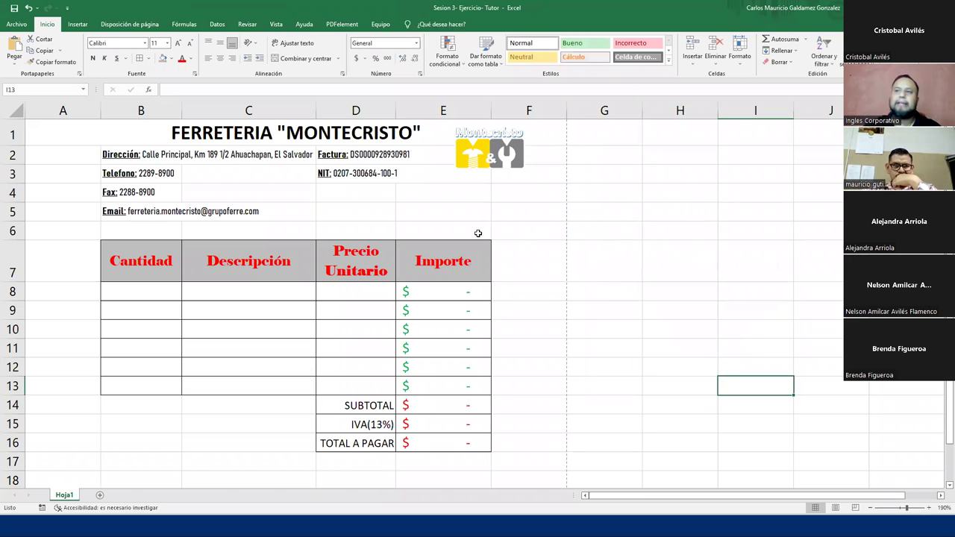
- Select the title cell, invoice area and Cantidad cells B8:B13, then switch to the DUDAS o INQUIETUDES slide
left_click(94, 133)
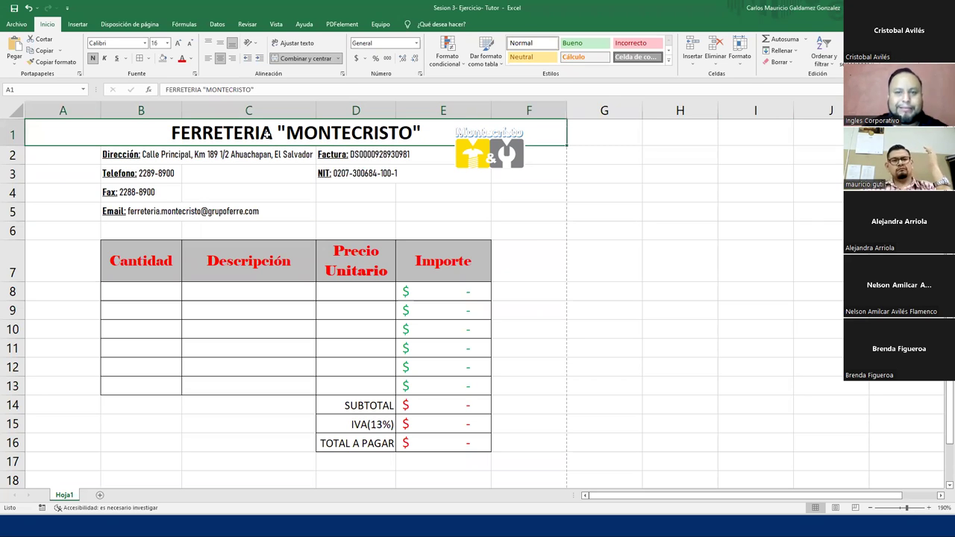
left_click_drag(137, 131, 177, 450)
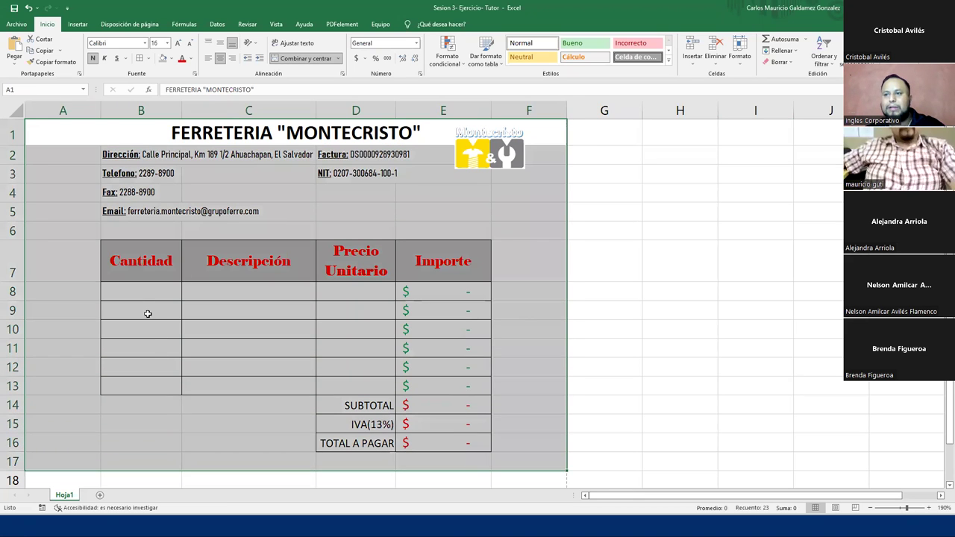
left_click(145, 314)
left_click_drag(137, 291, 129, 383)
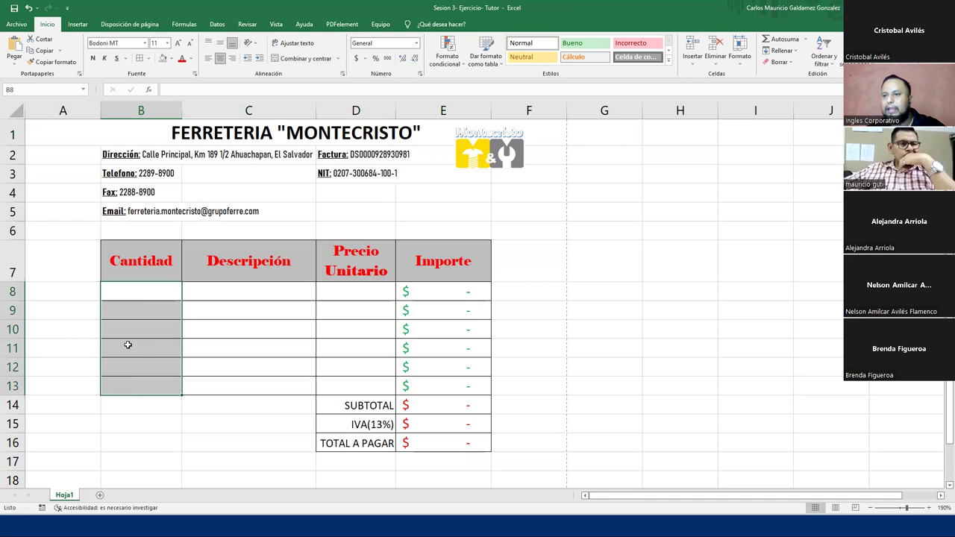
left_click(133, 299)
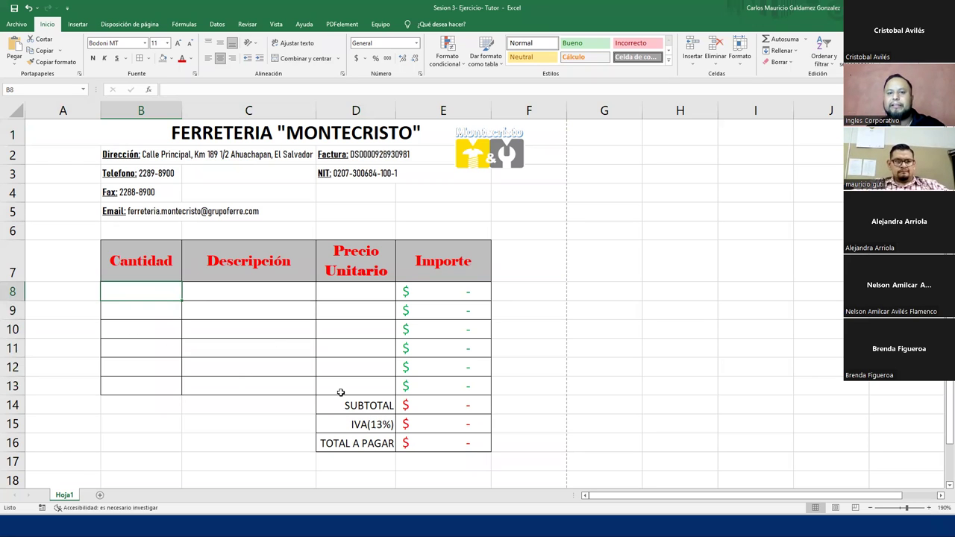
key("alt+Tab")
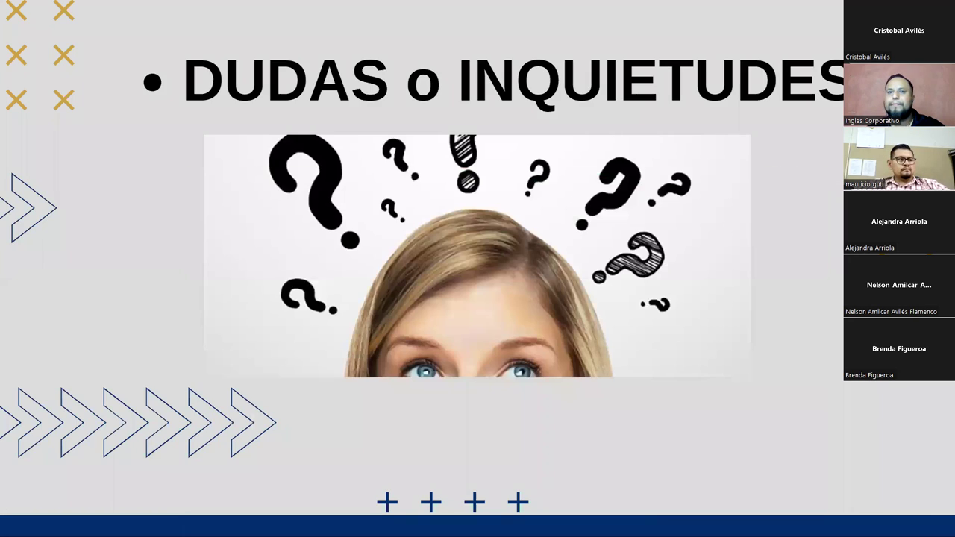